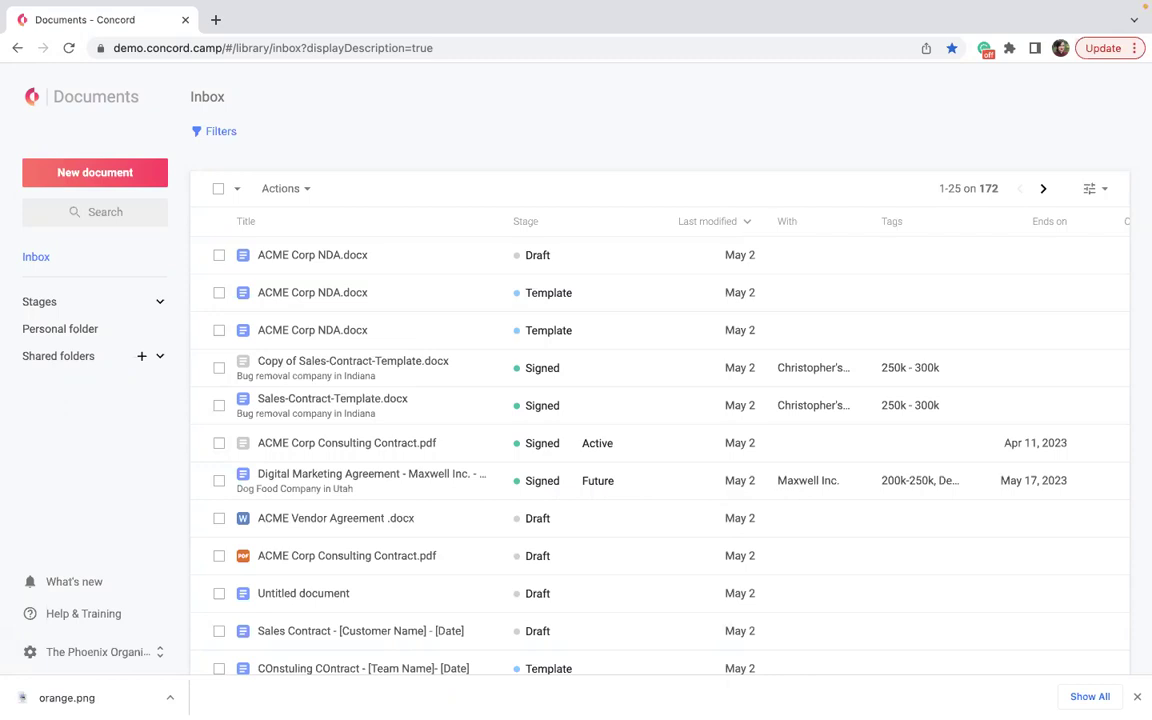
Go to the Home dashboard and start a new Draft & sign document.
mouse_move(527, 8)
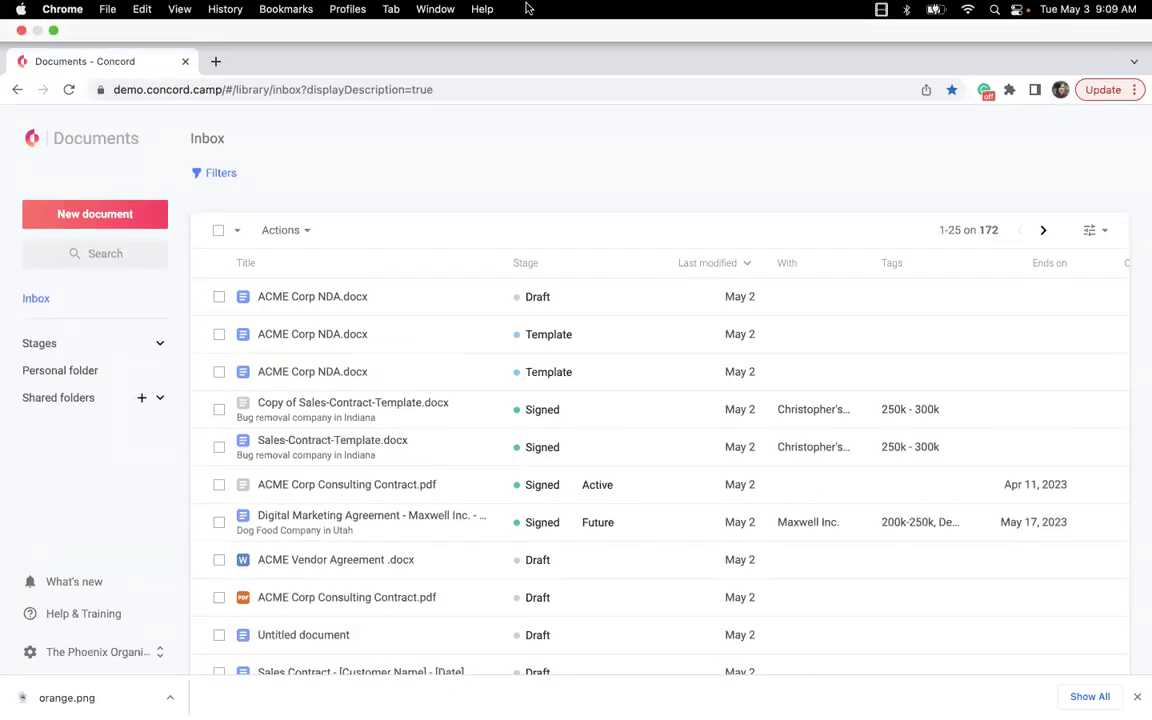
click(30, 136)
click(53, 30)
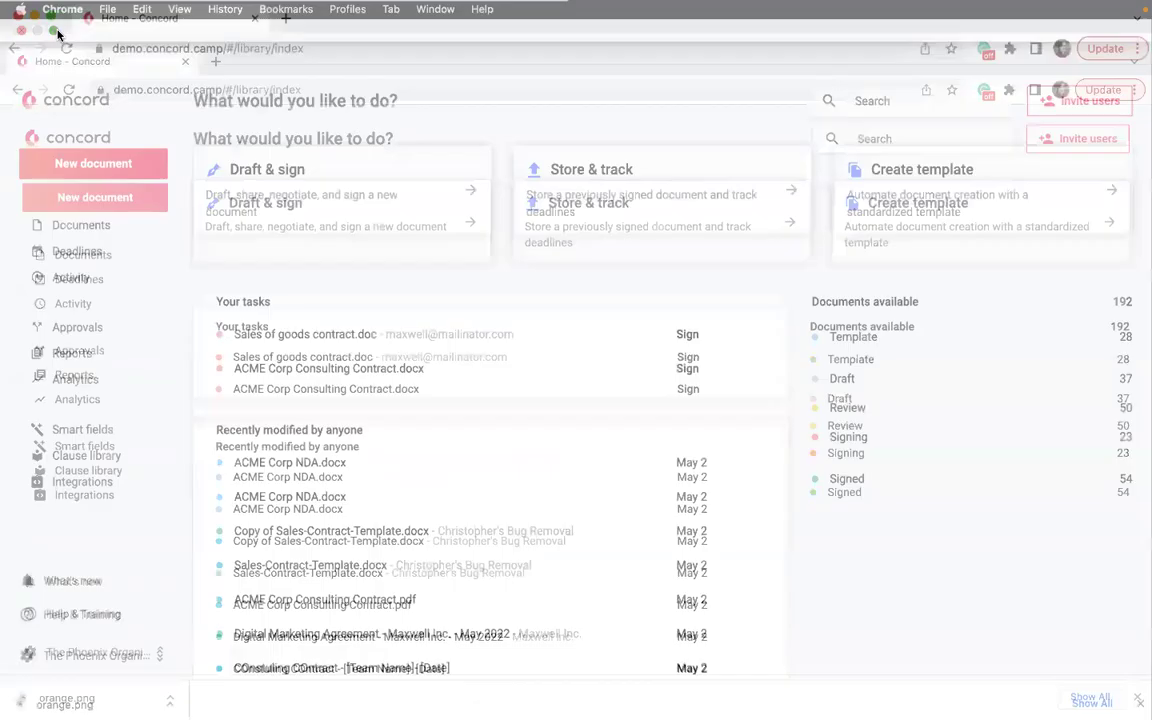
click(55, 49)
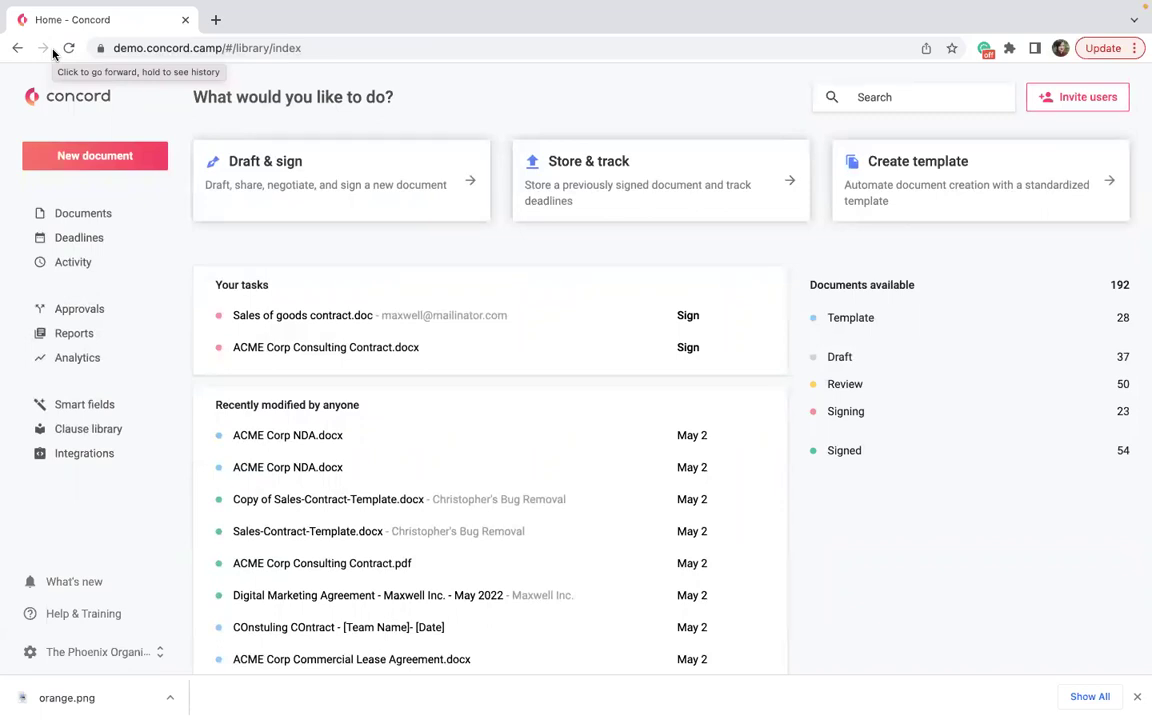
click(272, 170)
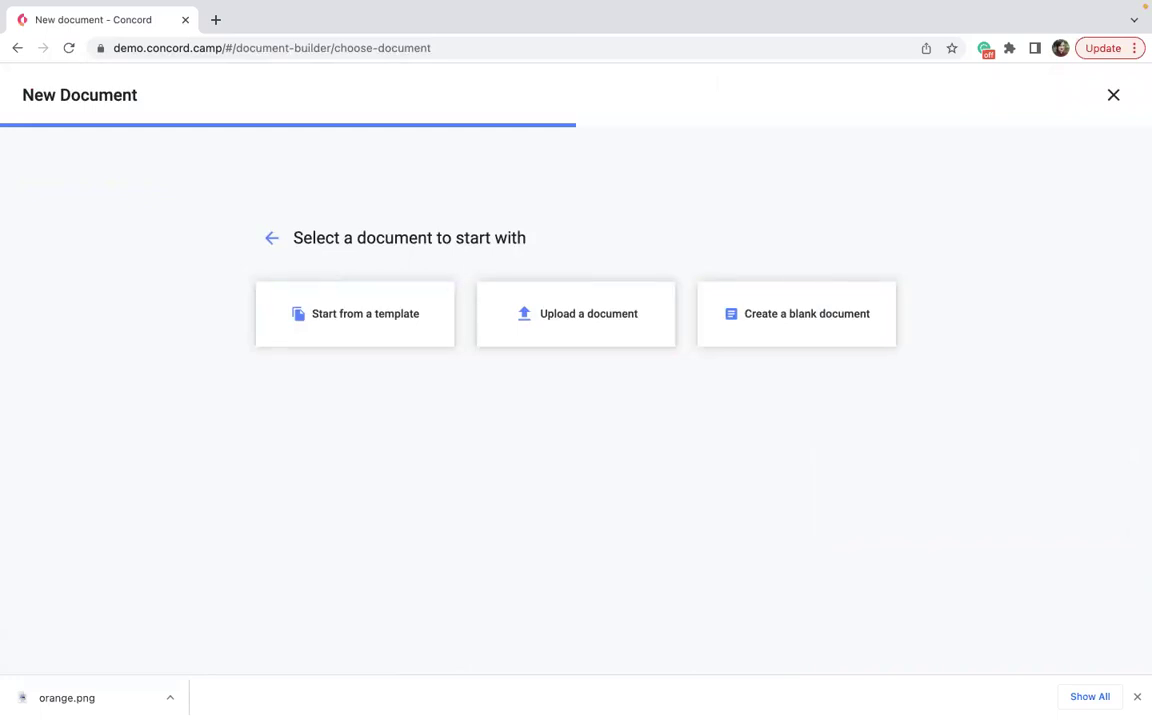
Search templates for 'sales' and pick the Sales Contract - [Customer Name]. - [Date] template.
click(1137, 697)
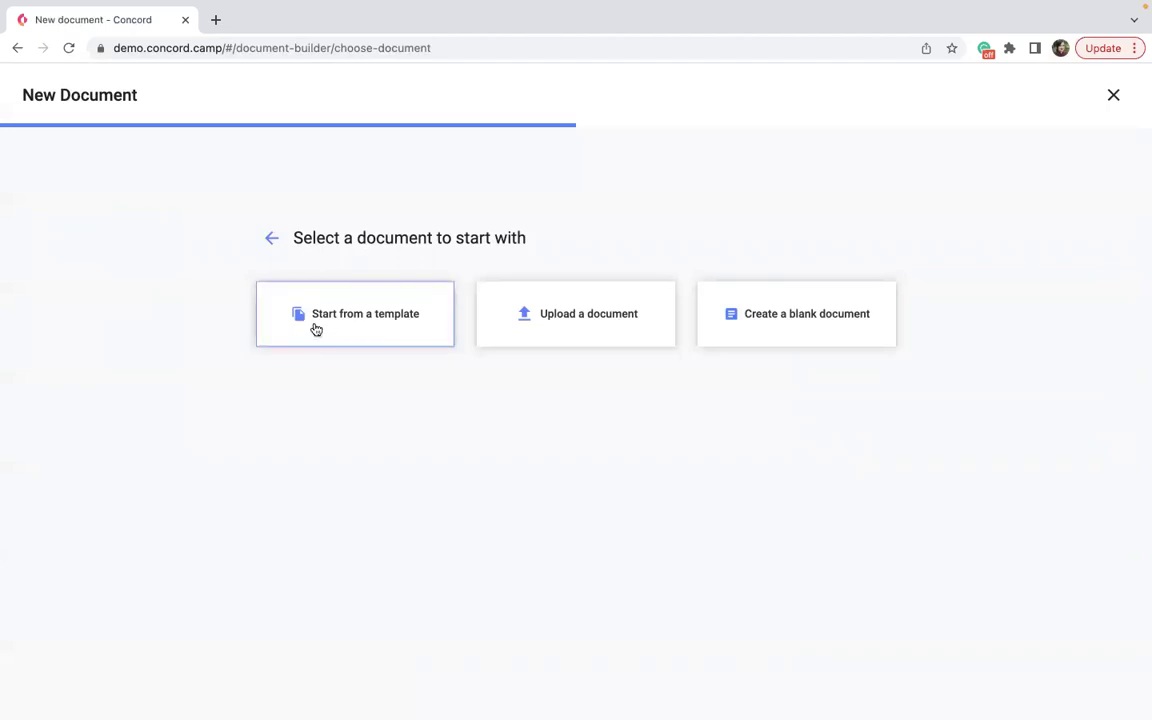
click(355, 312)
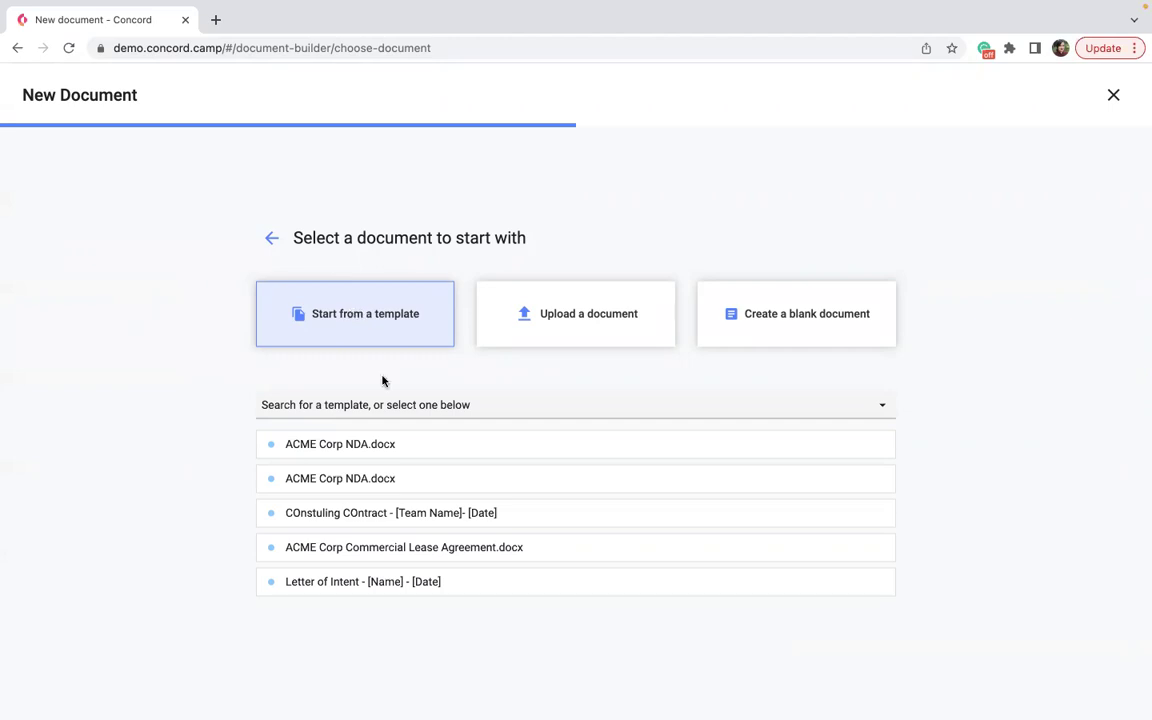
click(326, 410)
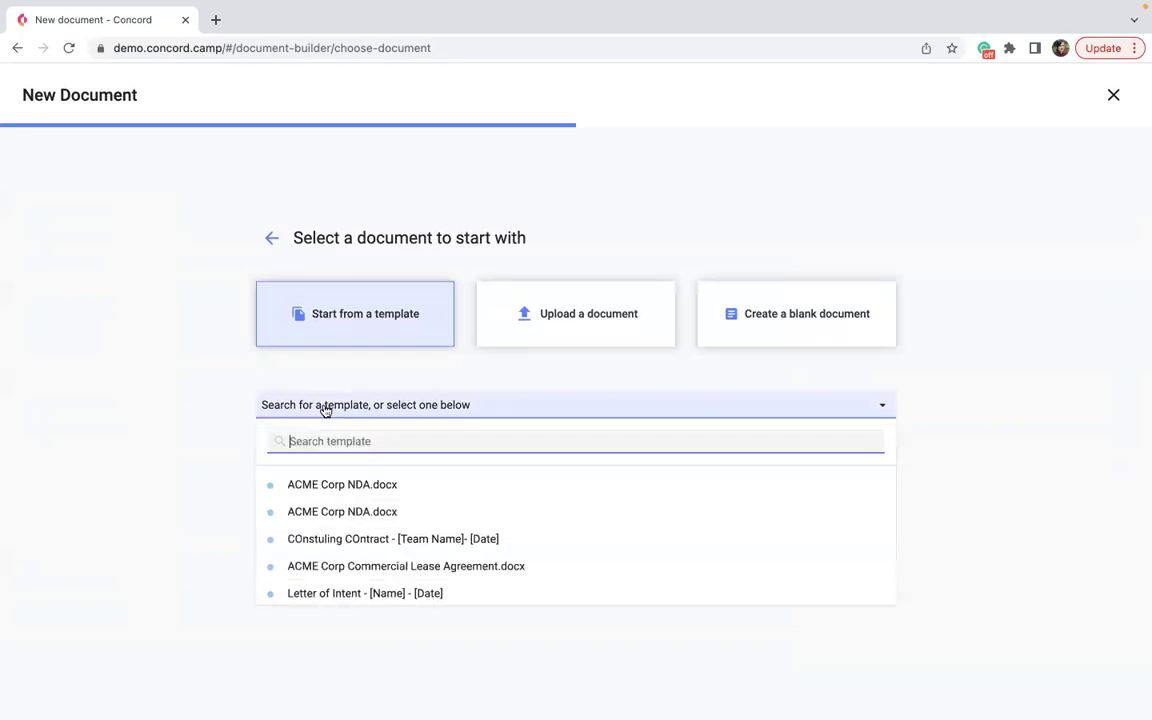
text(sales)
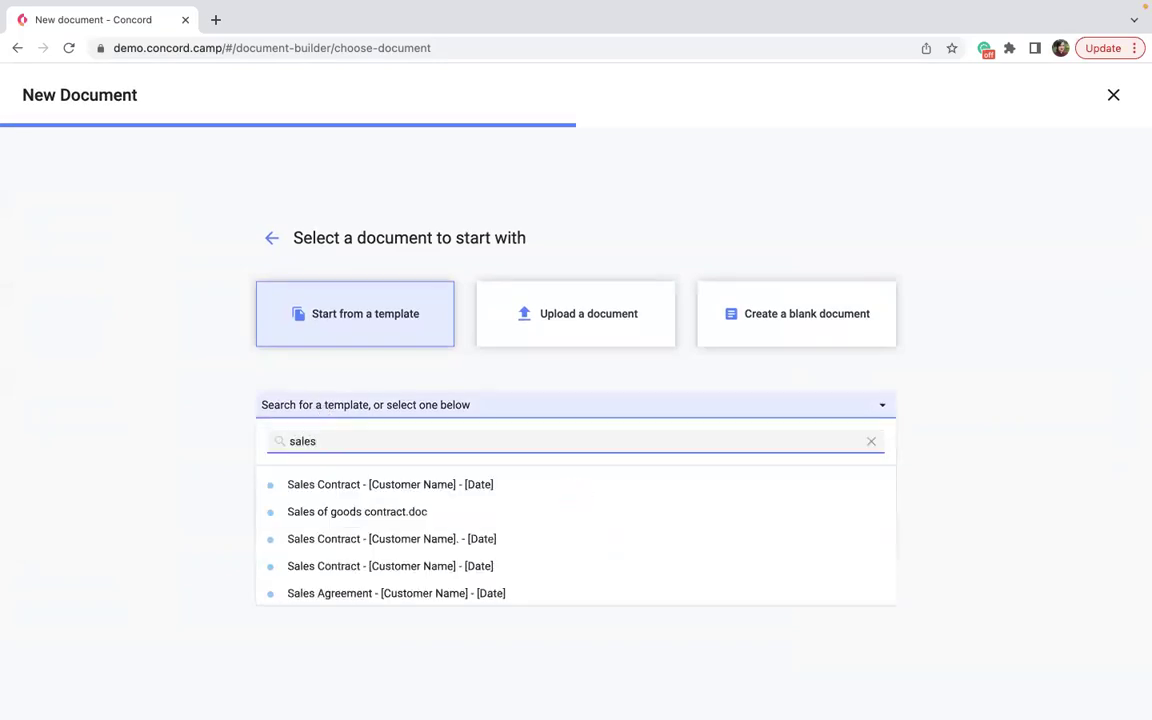
scroll(265, 494, down, 1)
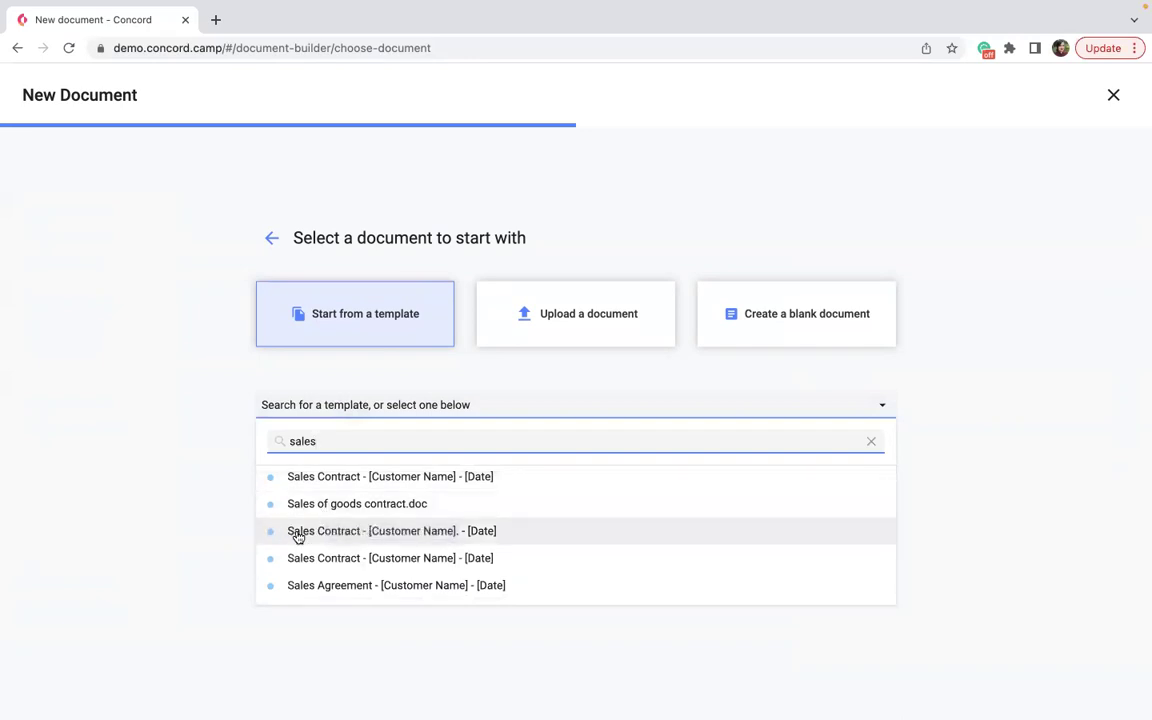
click(297, 531)
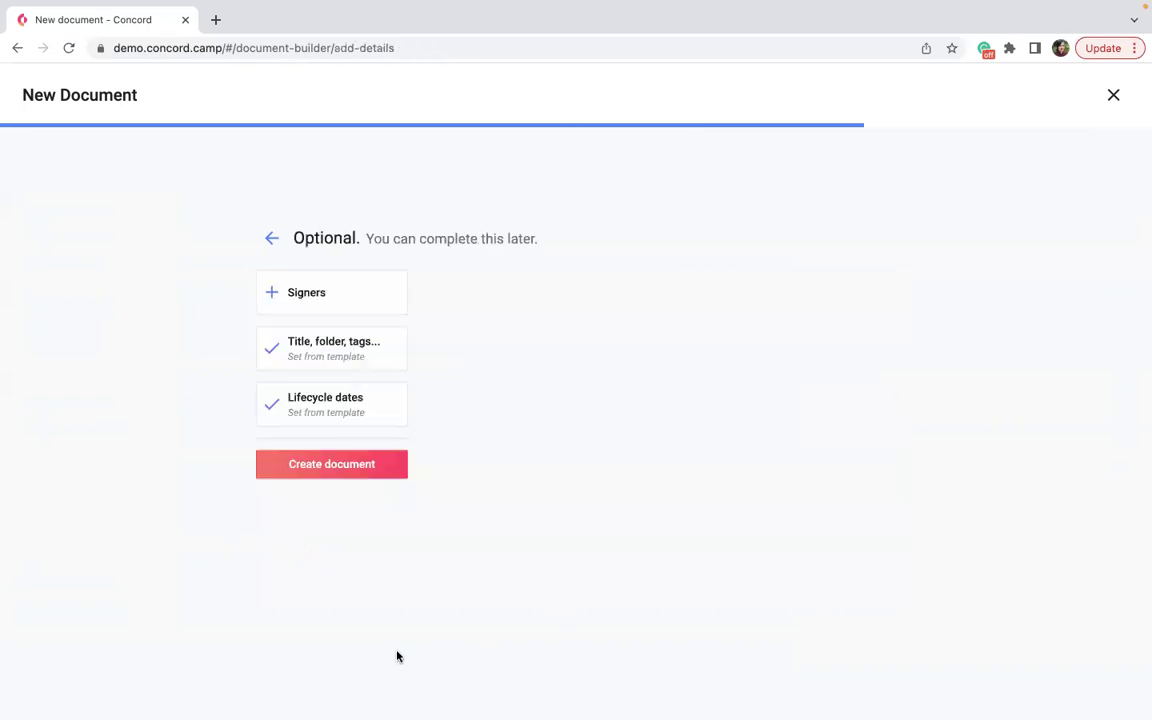
Create the Sales Contract draft, scroll through its sections, then jump back to the top.
click(313, 469)
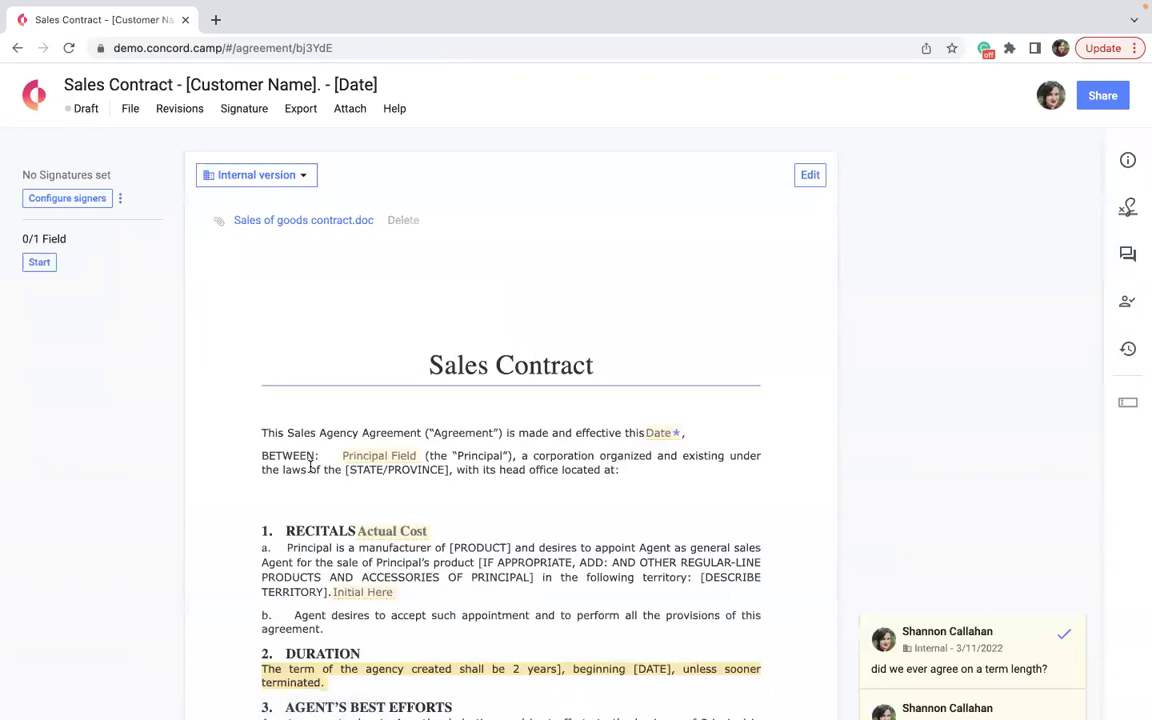
scroll(331, 528, down, 2)
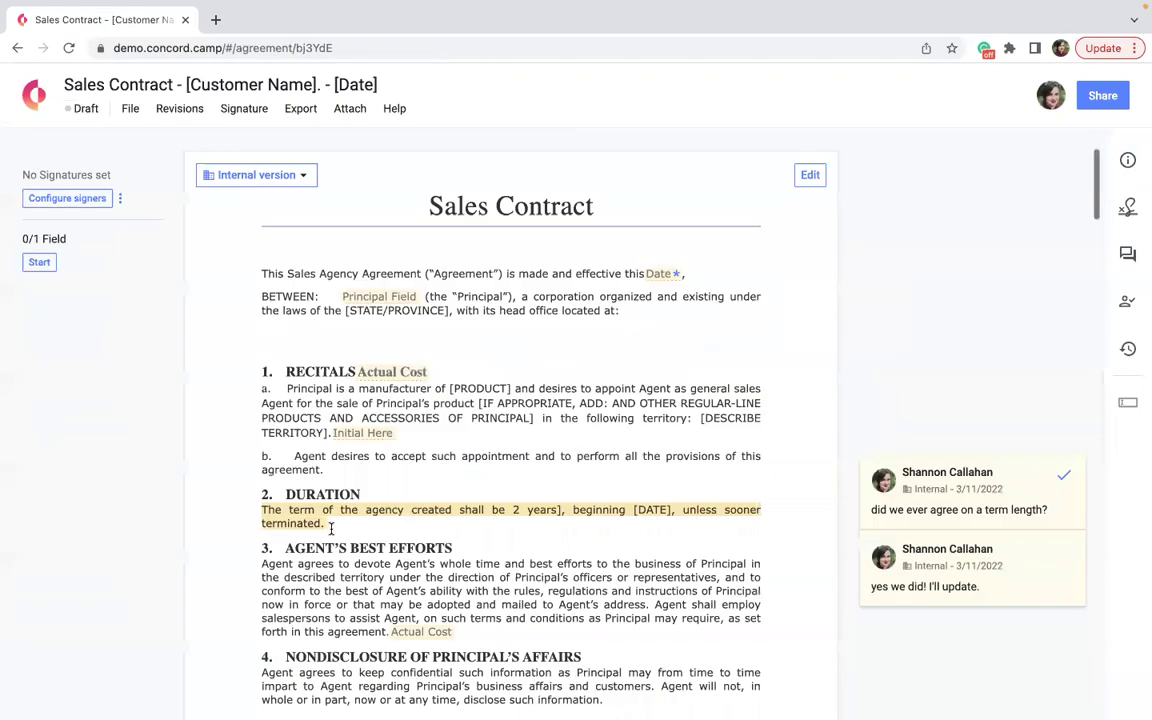
scroll(331, 528, down, 1)
scroll(331, 528, down, 10)
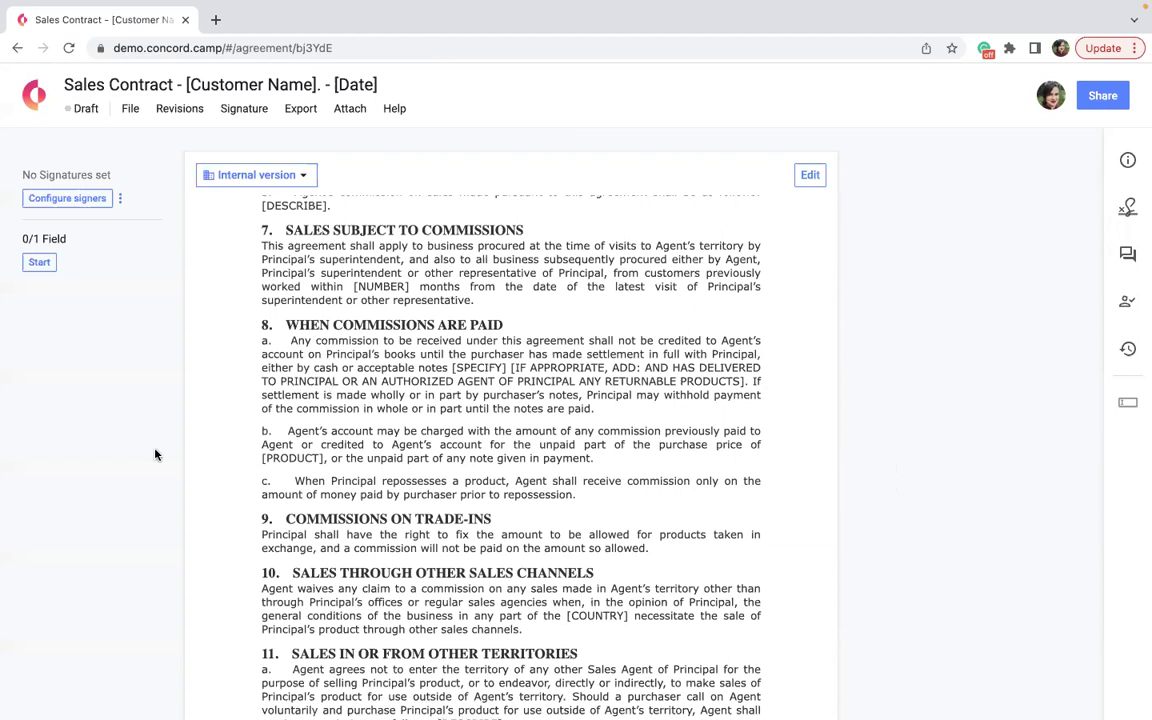
key(ctrl+Home)
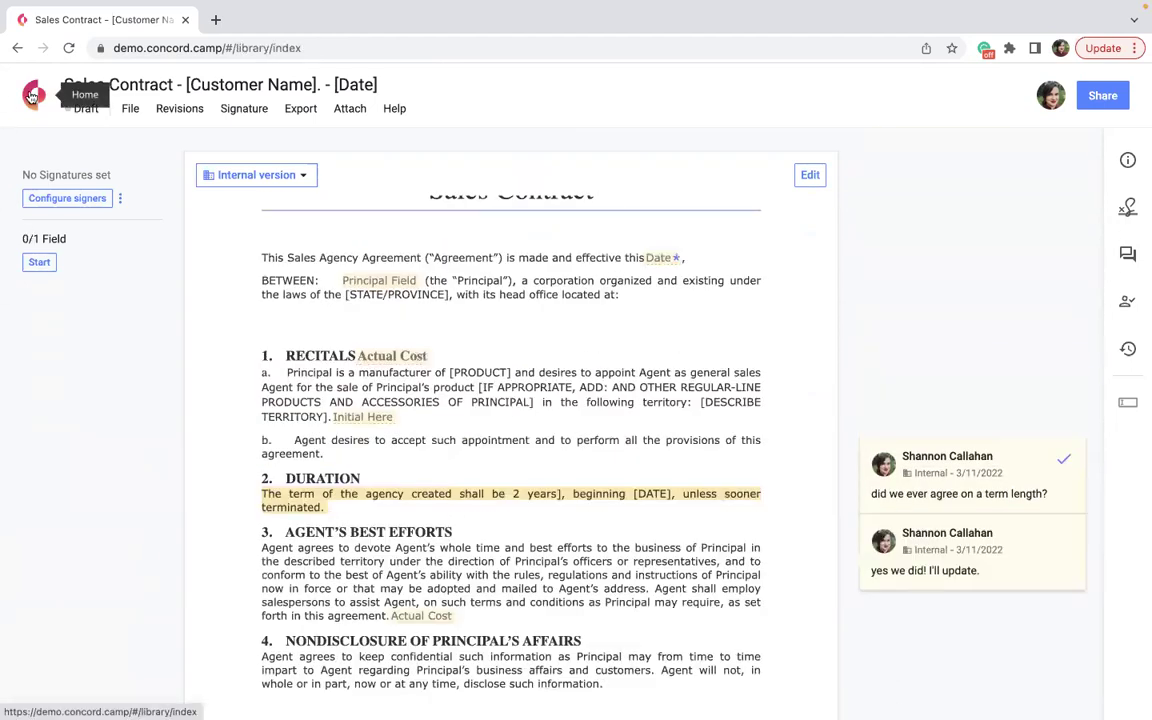
From Home, start another Draft & sign document using a blank document.
click(33, 95)
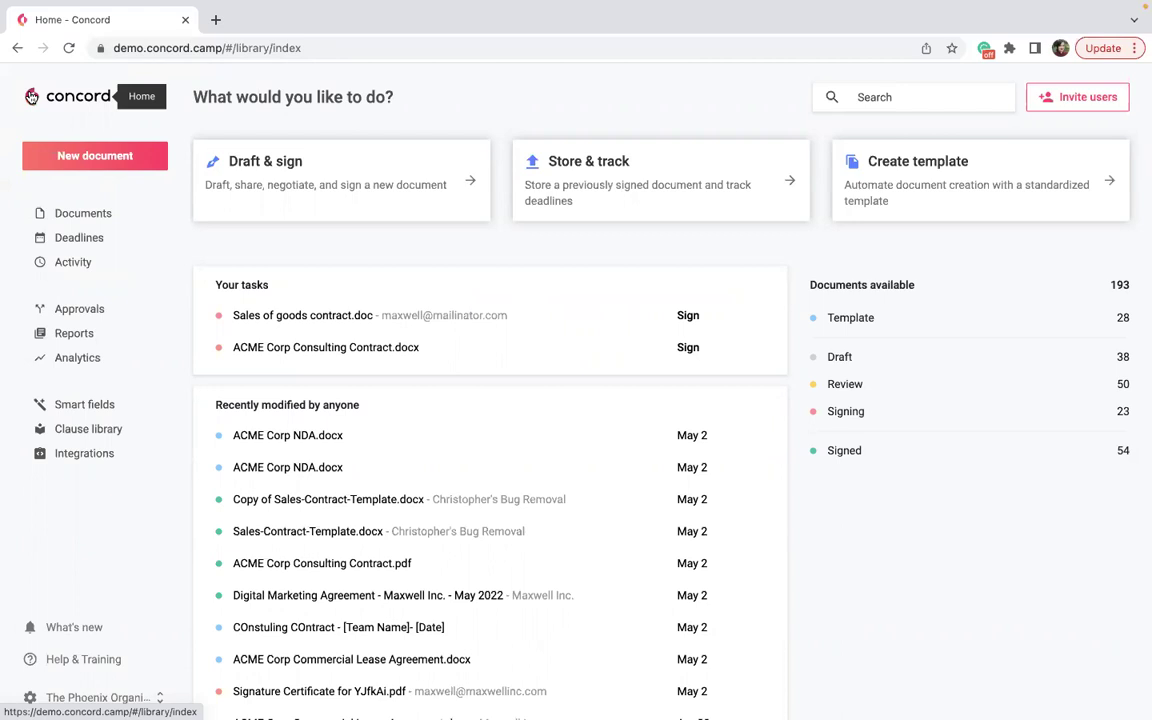
click(237, 181)
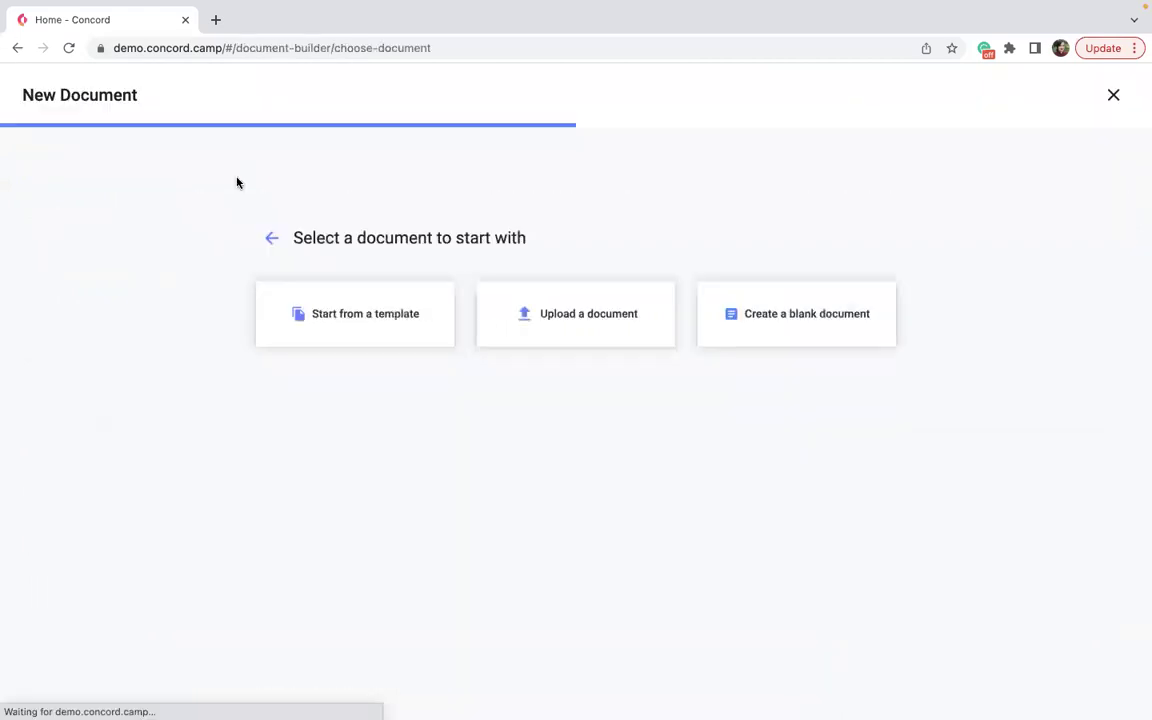
click(810, 324)
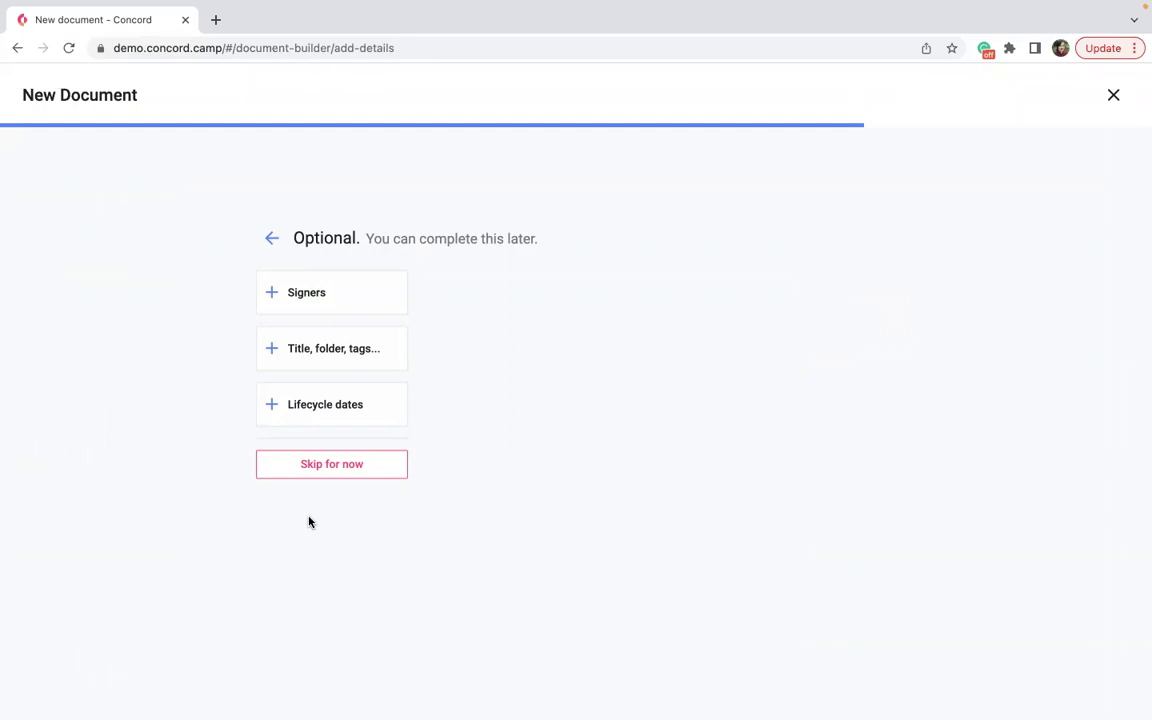
Create the untitled blank draft without details and type 'type information' into it.
click(342, 474)
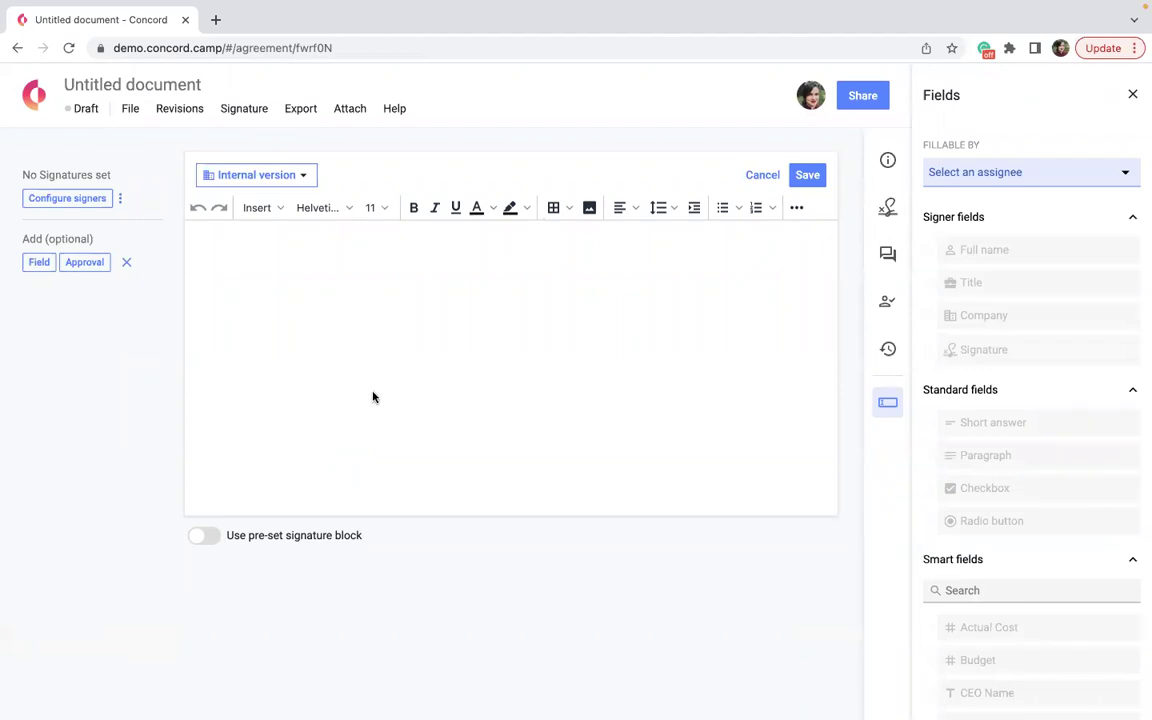
click(1132, 96)
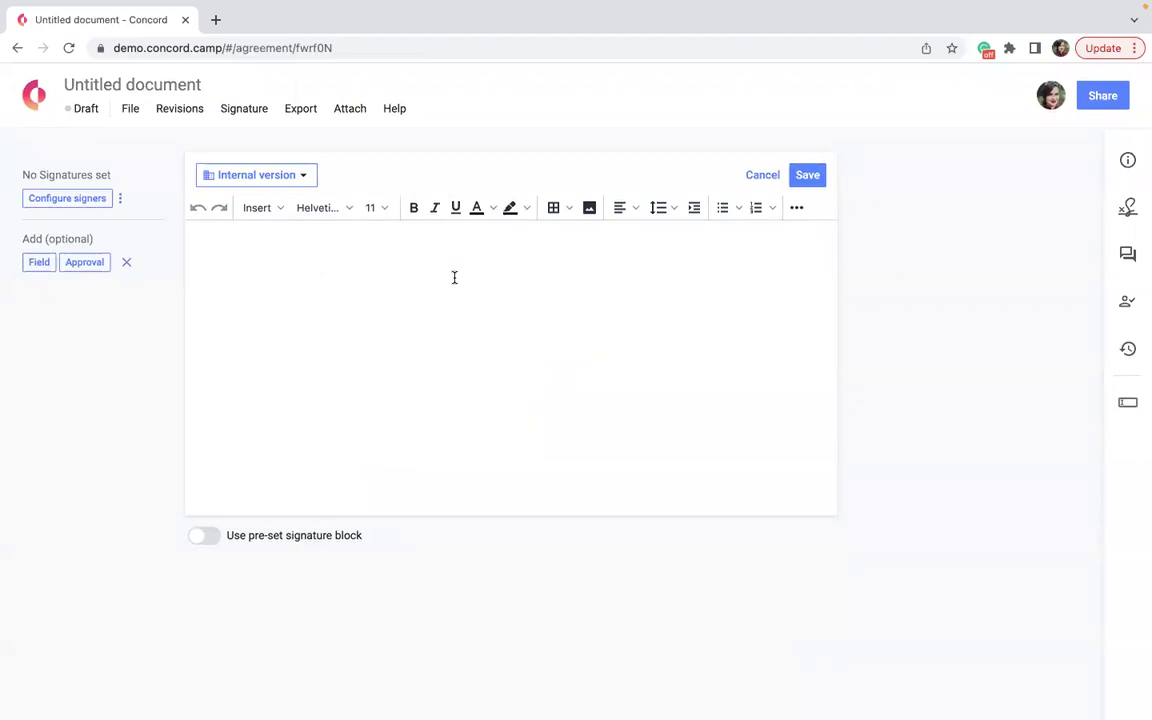
text(type information)
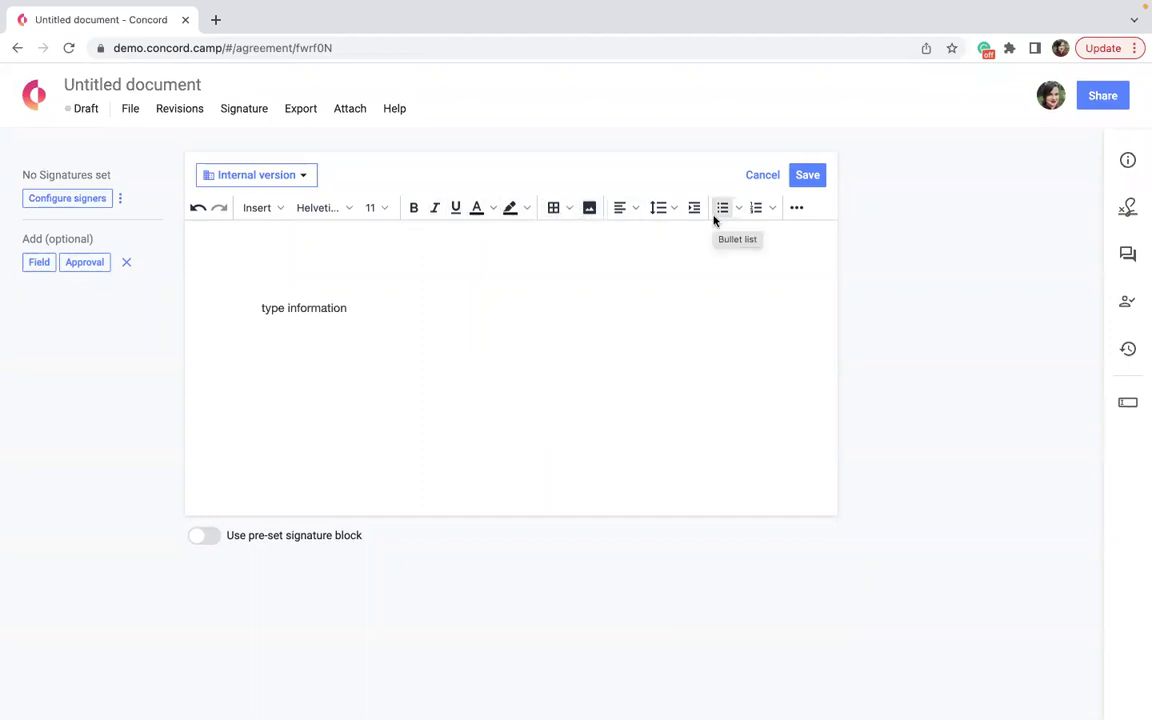
Show and hide the Fields list, then return home discarding the unsaved text.
click(1127, 402)
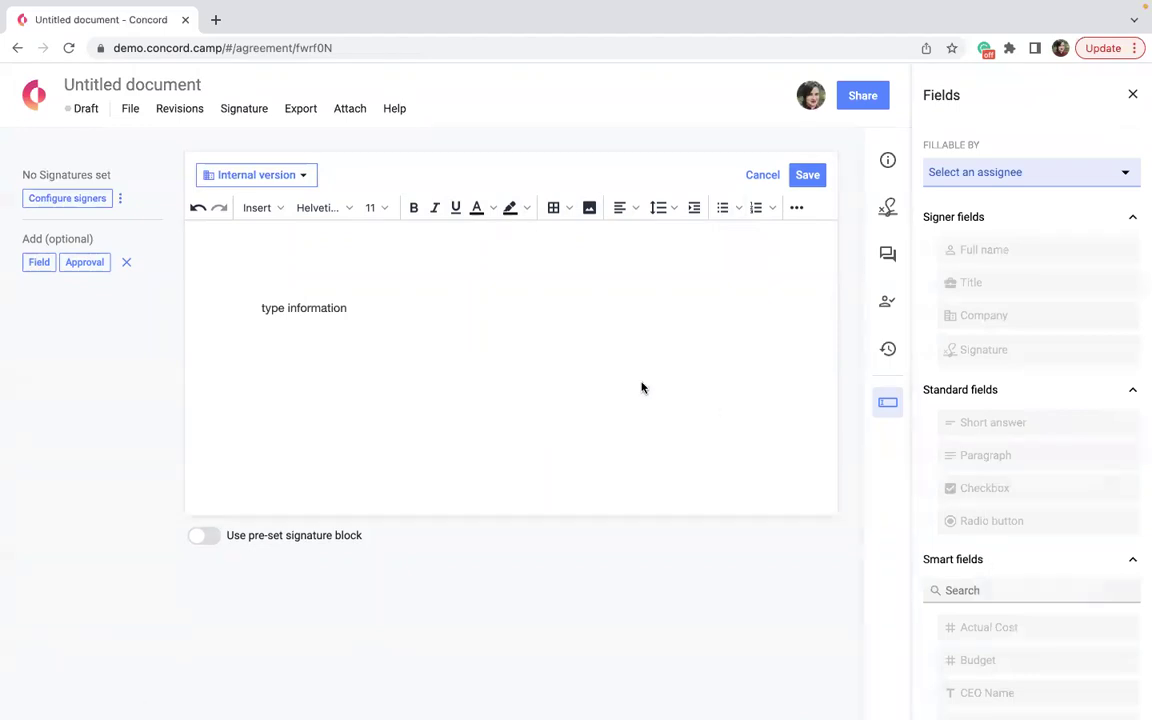
click(1131, 94)
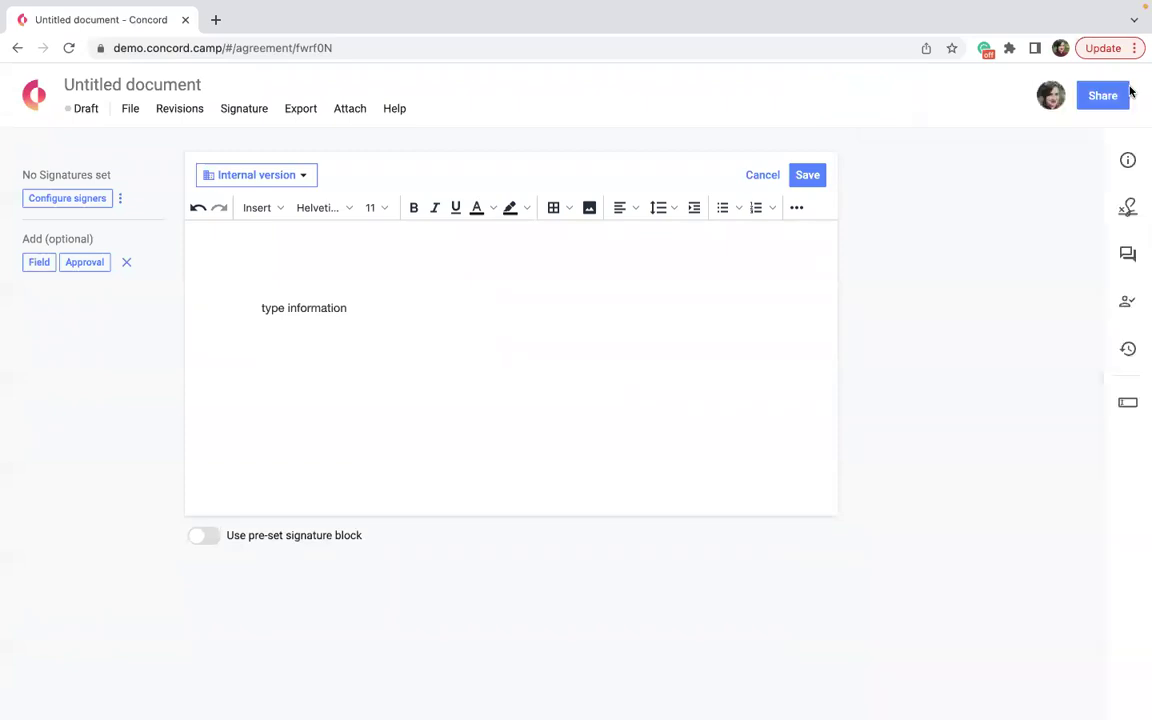
click(34, 94)
click(707, 251)
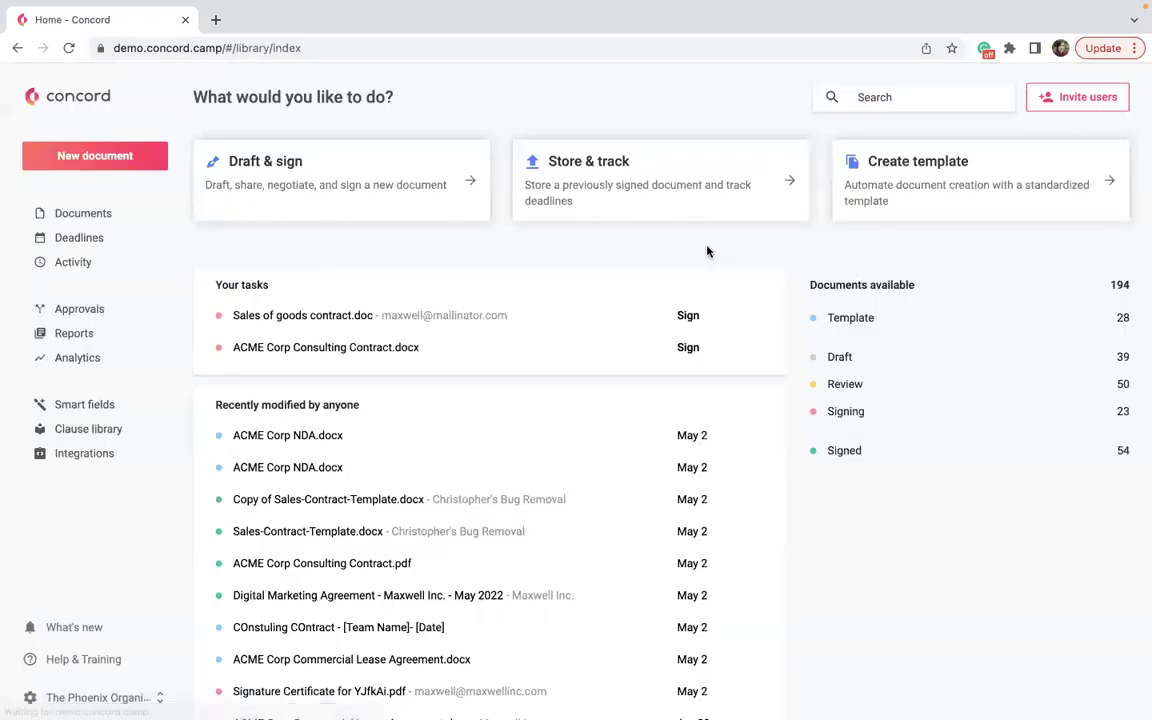
Upload ACME Corp Consulting Contract.pdf, import it as a PDF, and create the document.
click(423, 180)
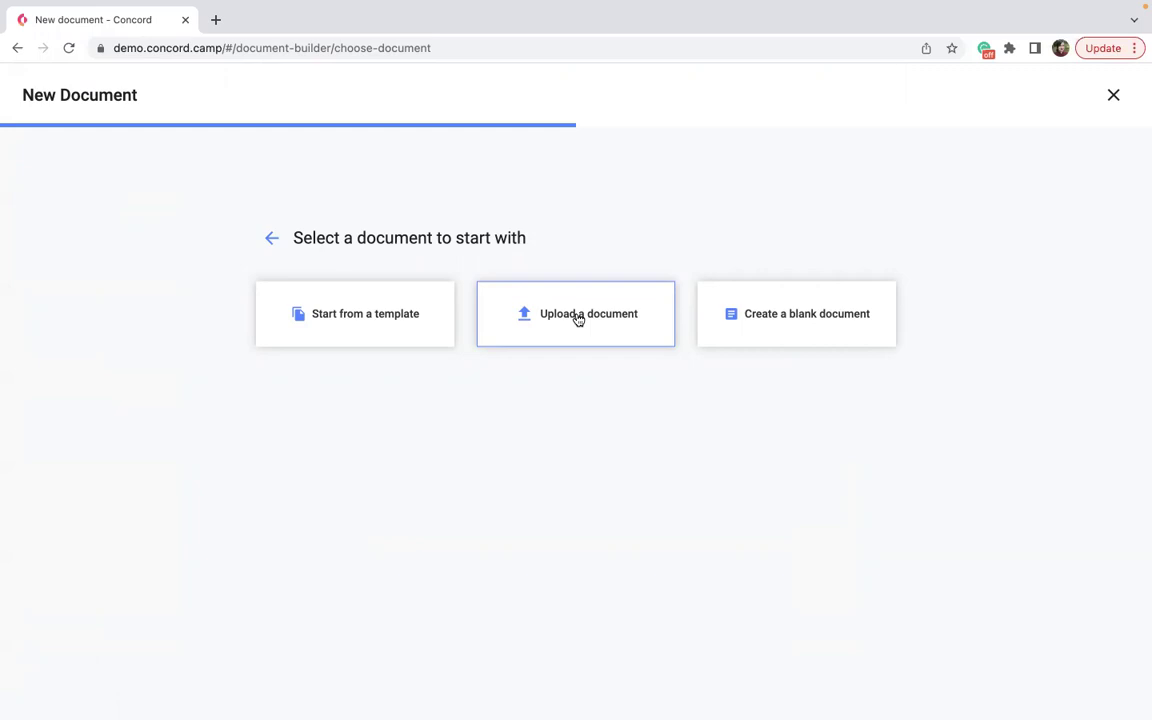
click(578, 316)
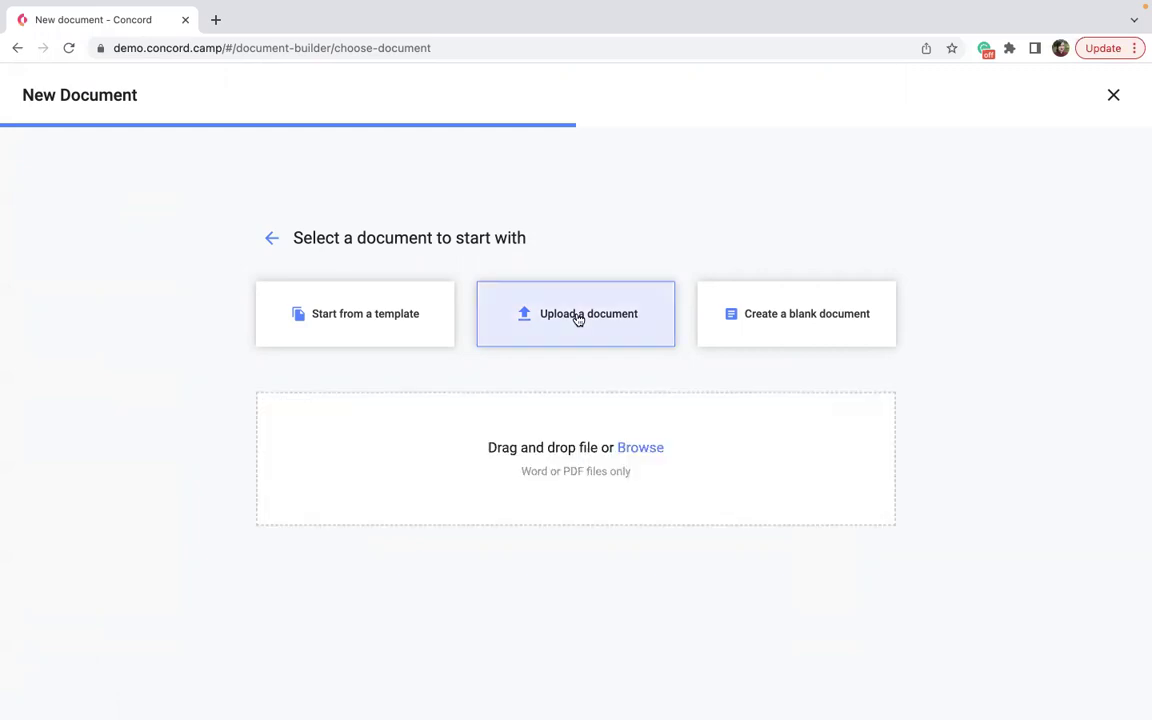
click(639, 449)
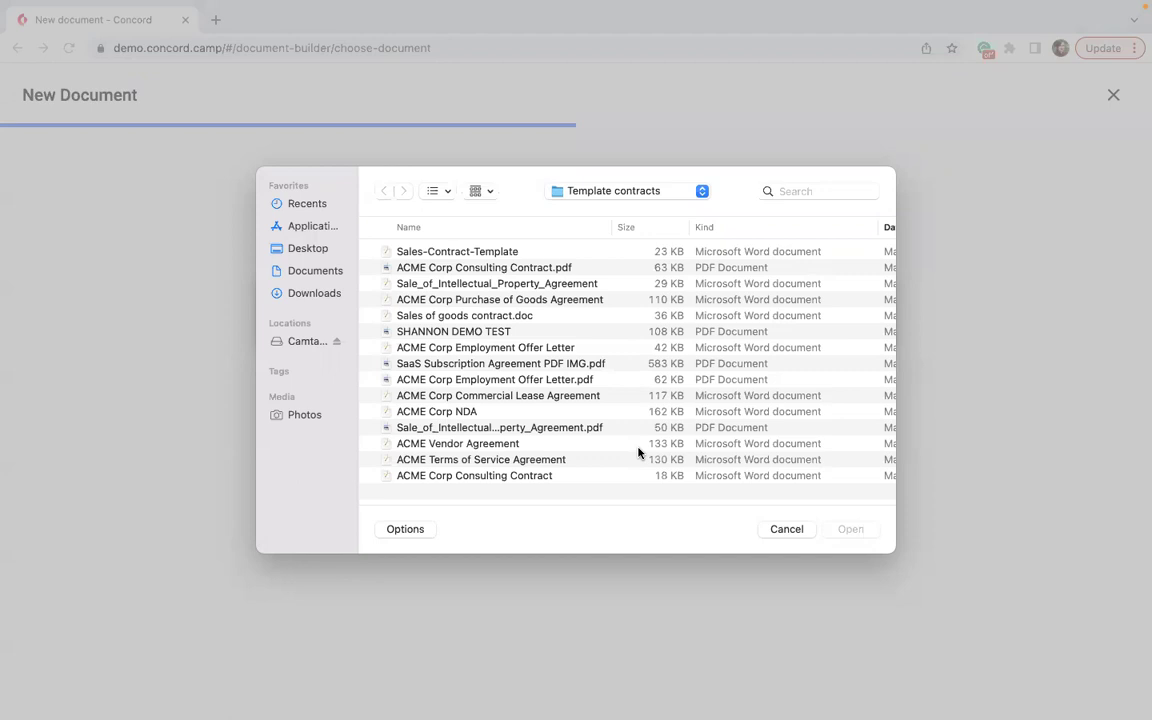
click(638, 449)
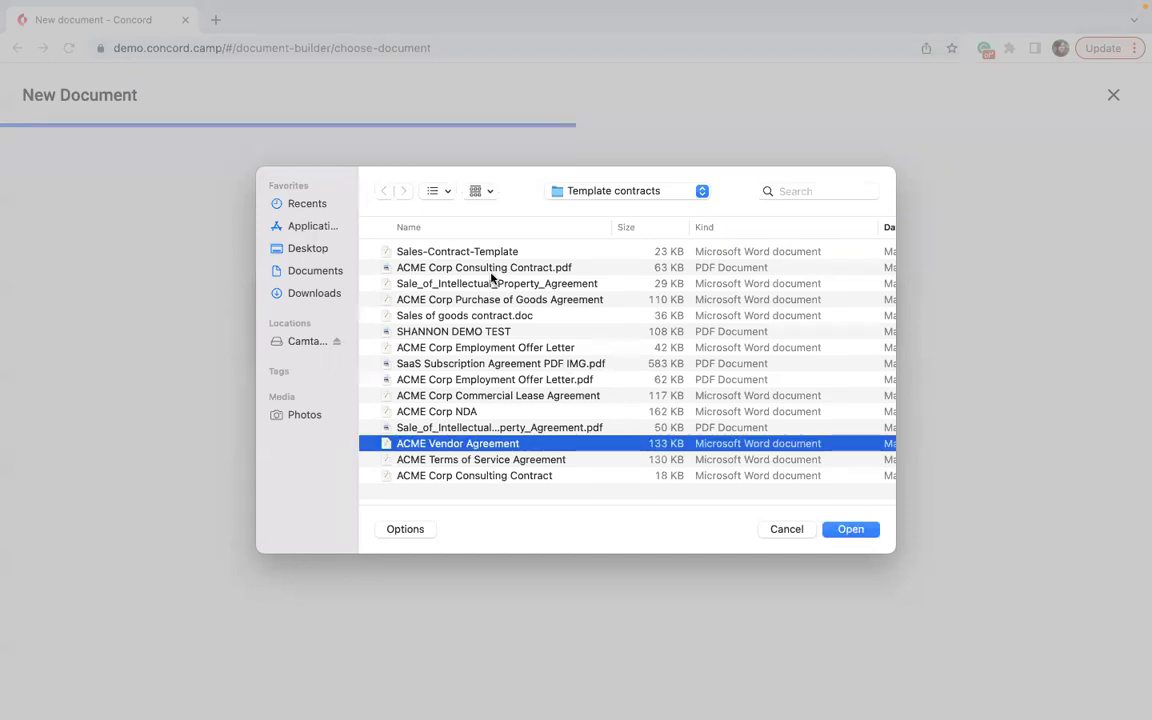
click(490, 268)
click(846, 533)
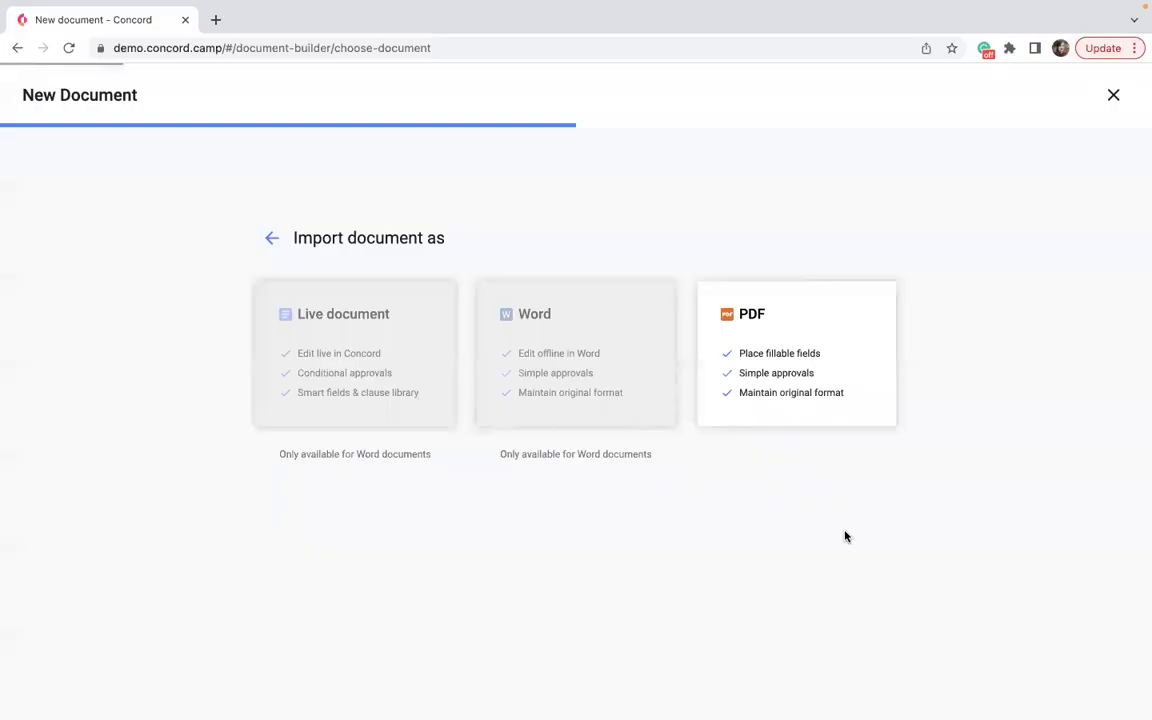
click(819, 397)
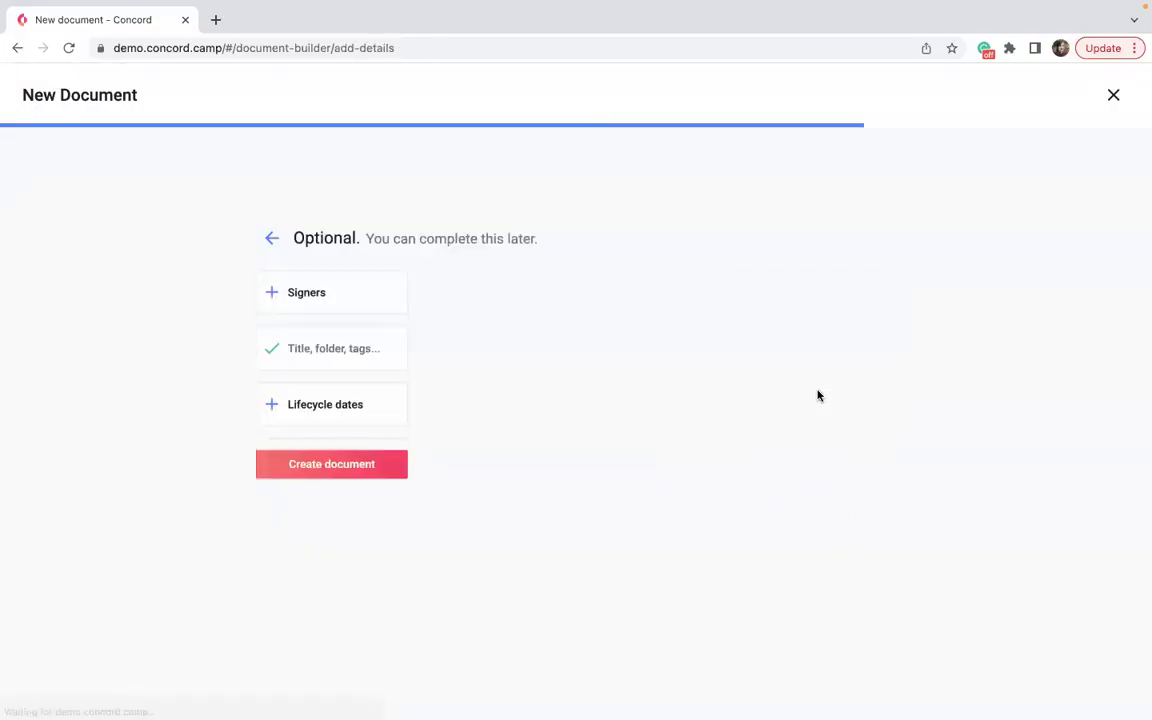
click(320, 478)
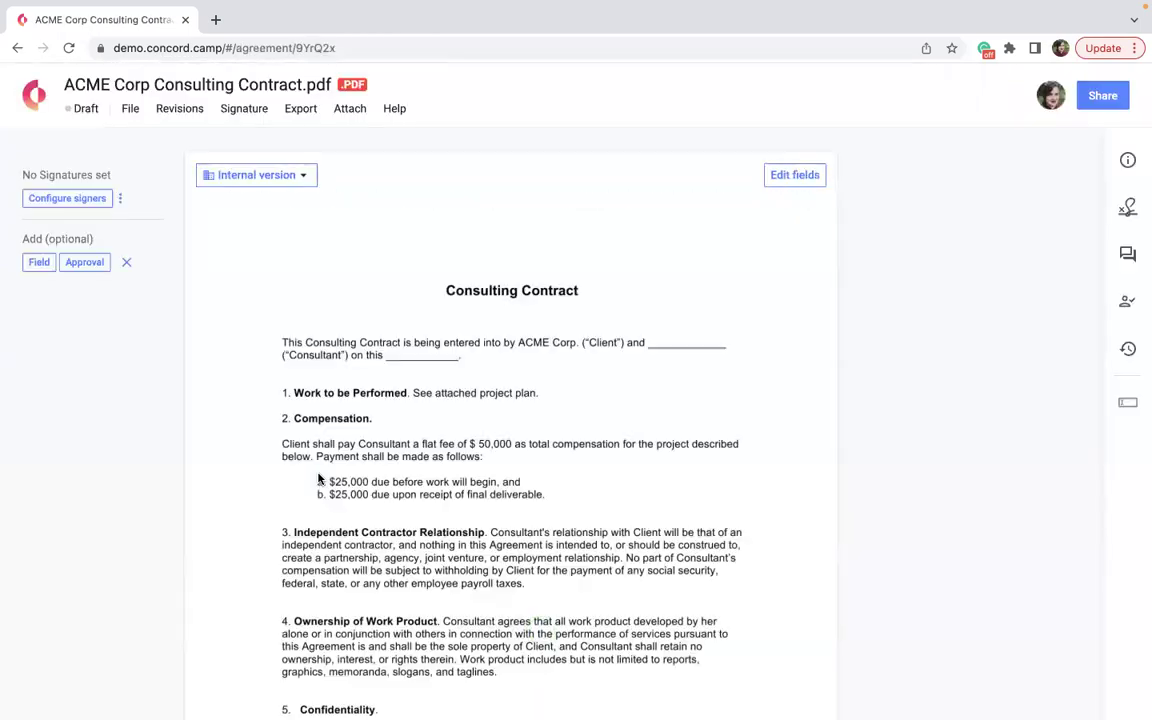
Enter field editing on the consulting contract and clear the page highlight.
click(797, 177)
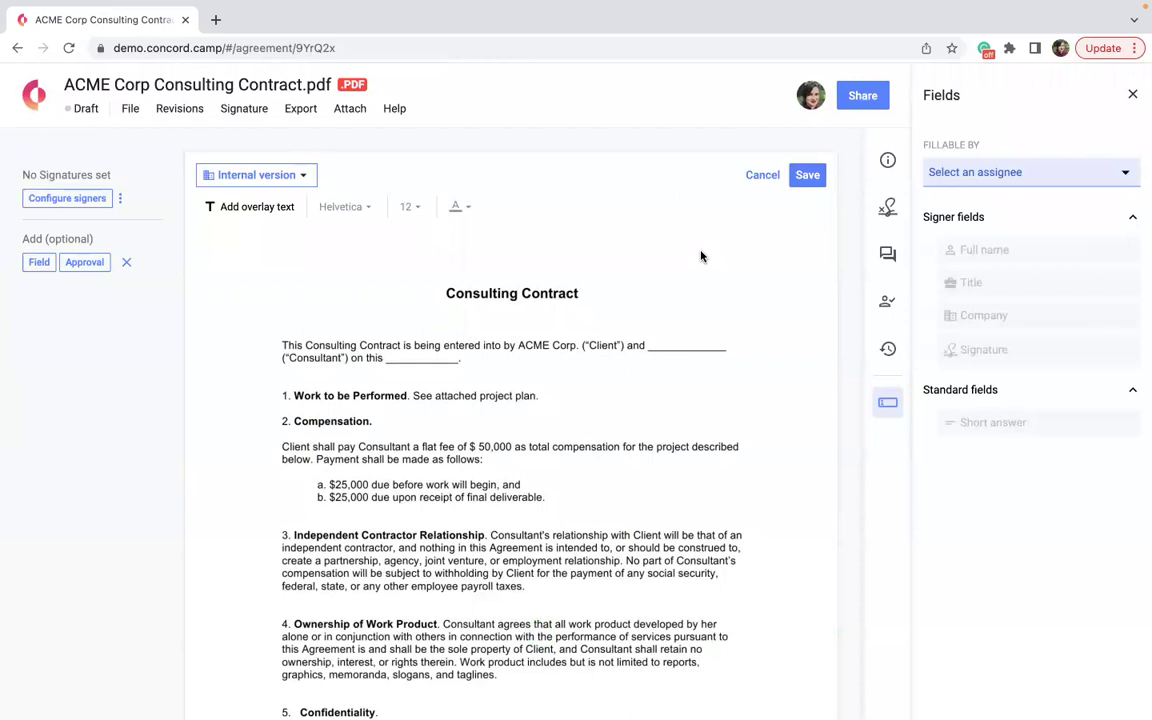
click(481, 510)
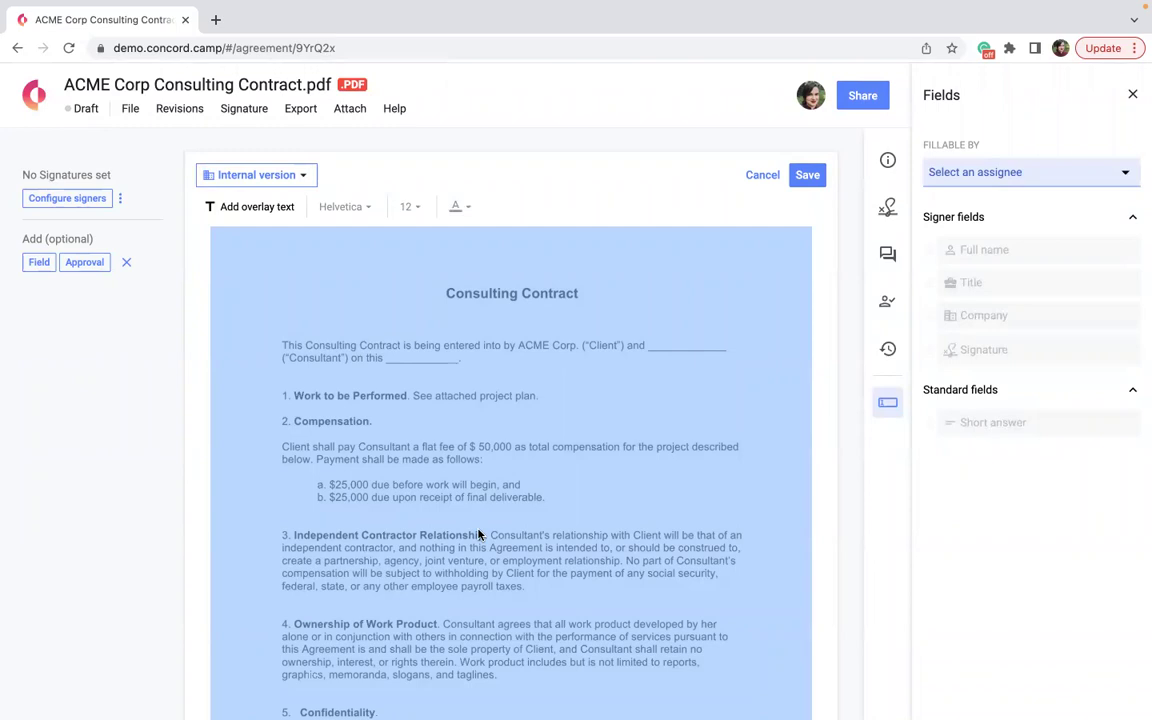
click(678, 180)
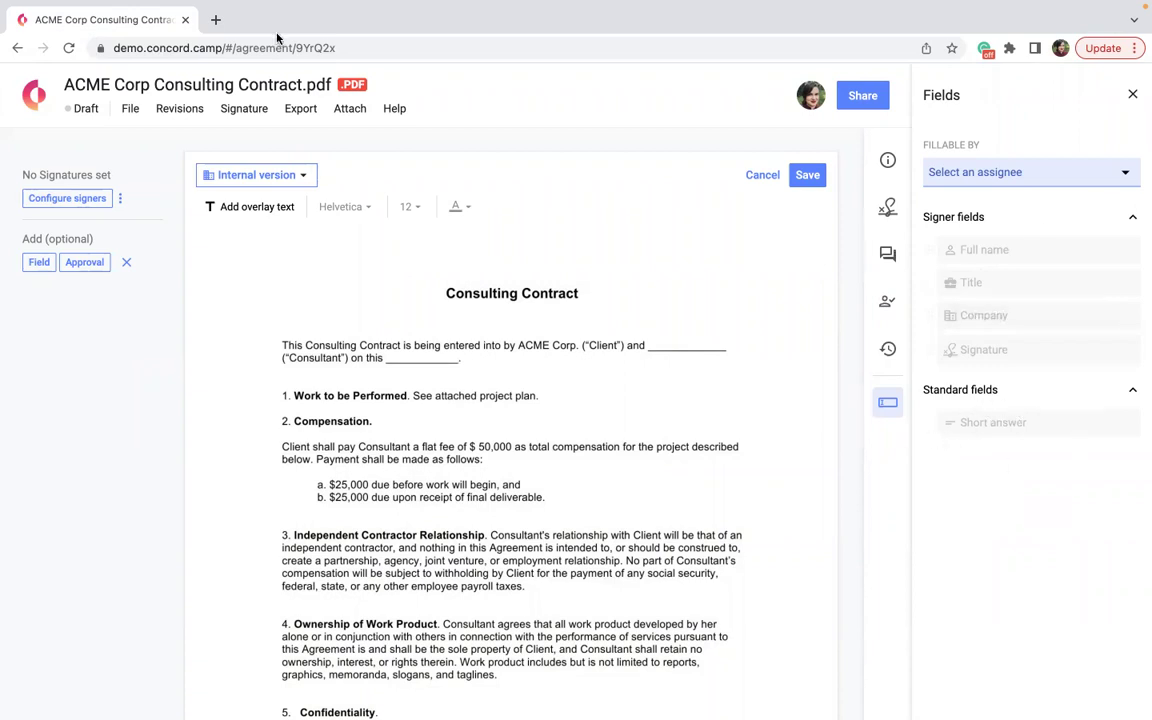
Return home discarding the field changes, and start a new draft by uploading a document.
mouse_move(262, 705)
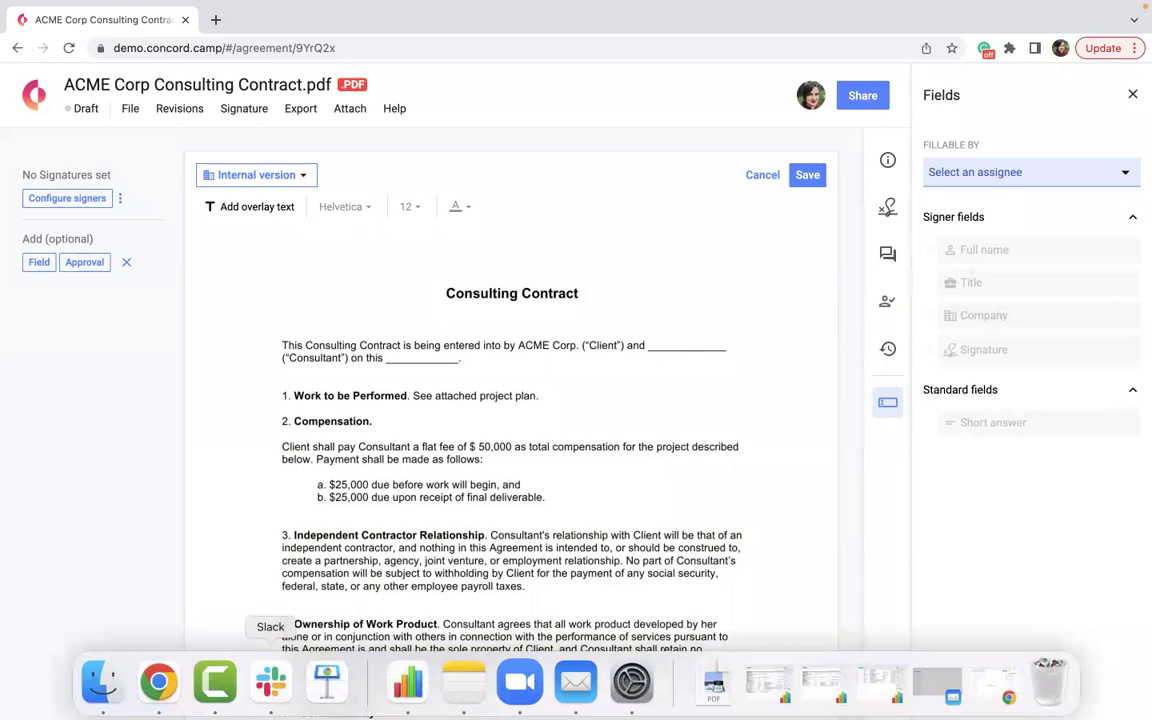
click(33, 97)
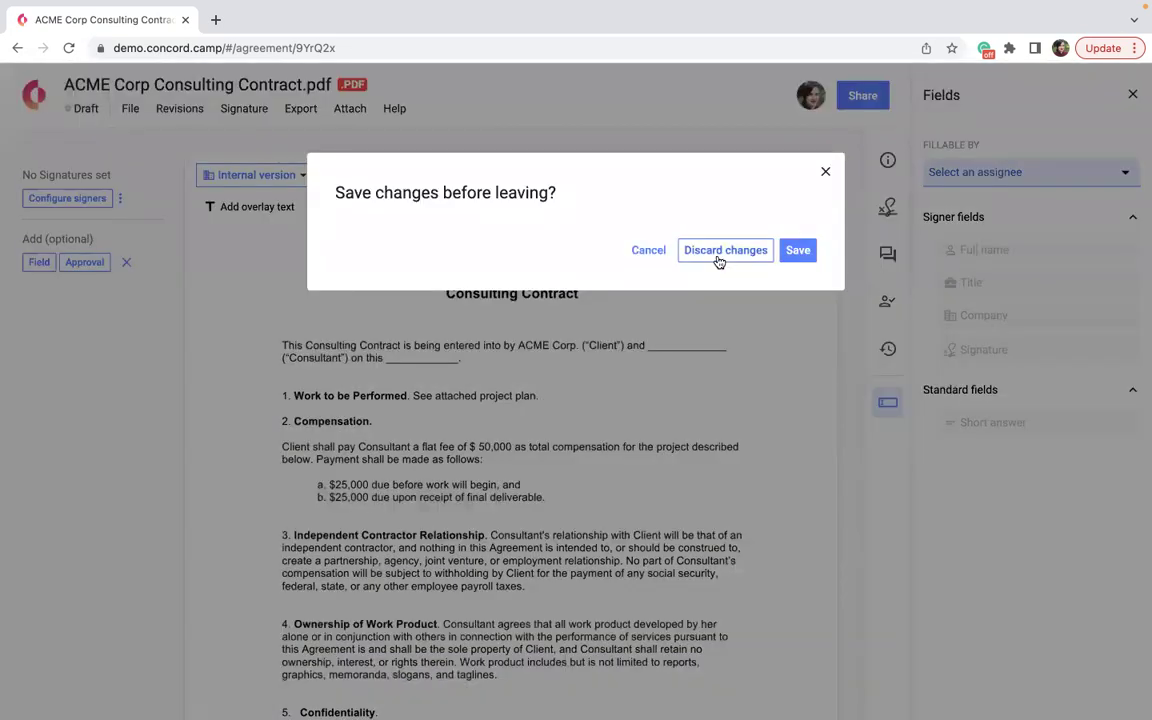
click(718, 252)
click(365, 182)
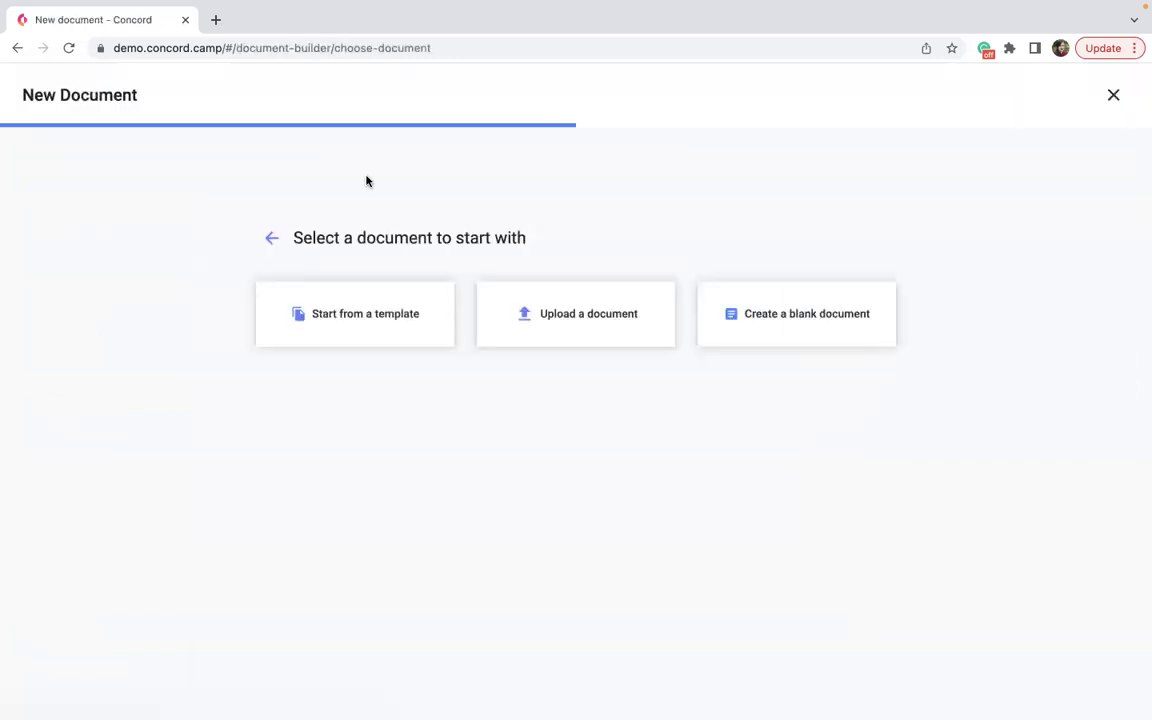
click(520, 306)
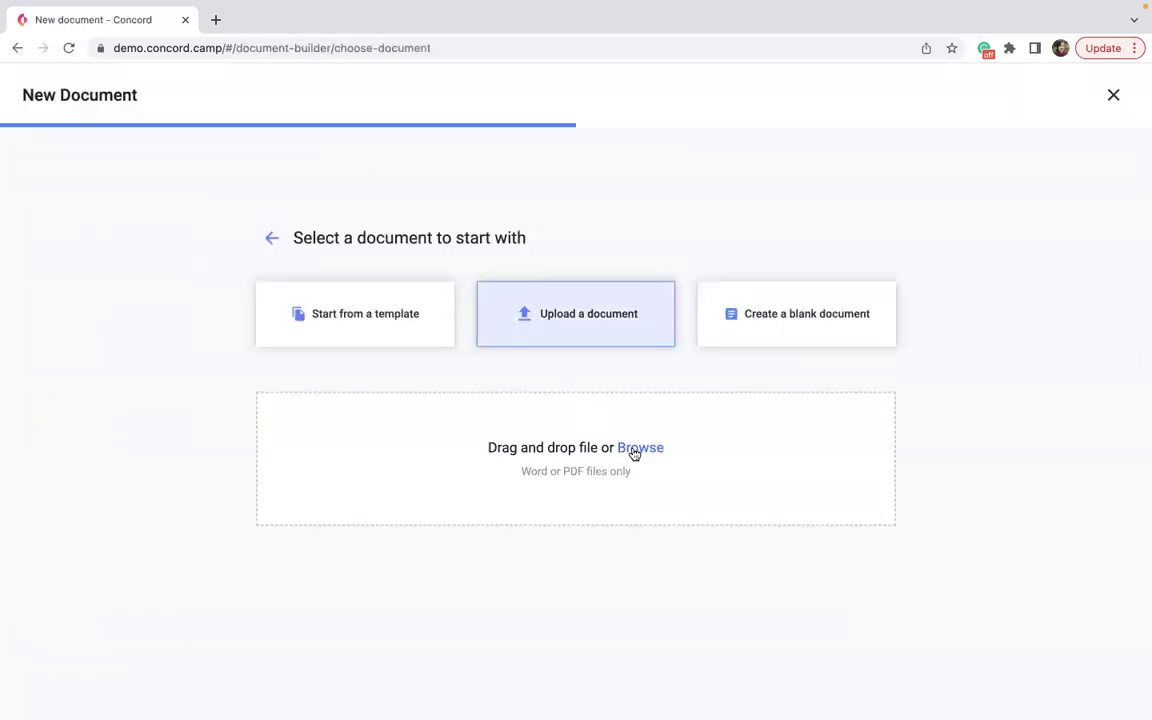
Browse for and upload the ACME Corp Commercial Lease Agreement file.
click(634, 450)
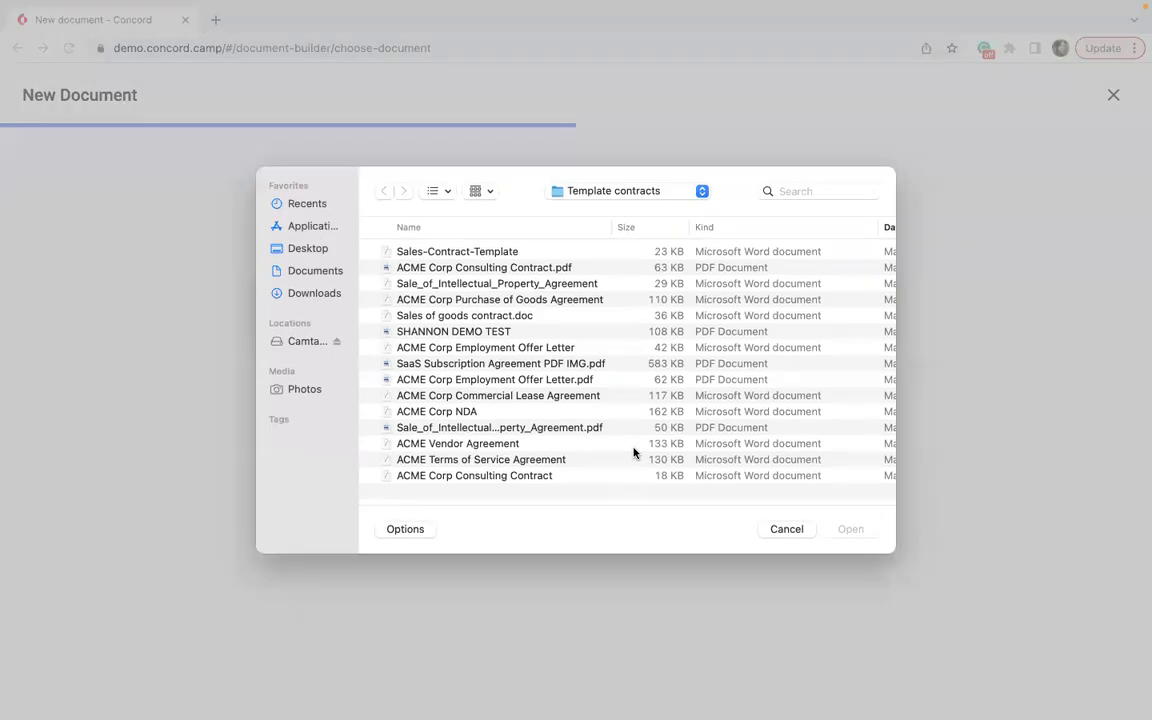
click(545, 395)
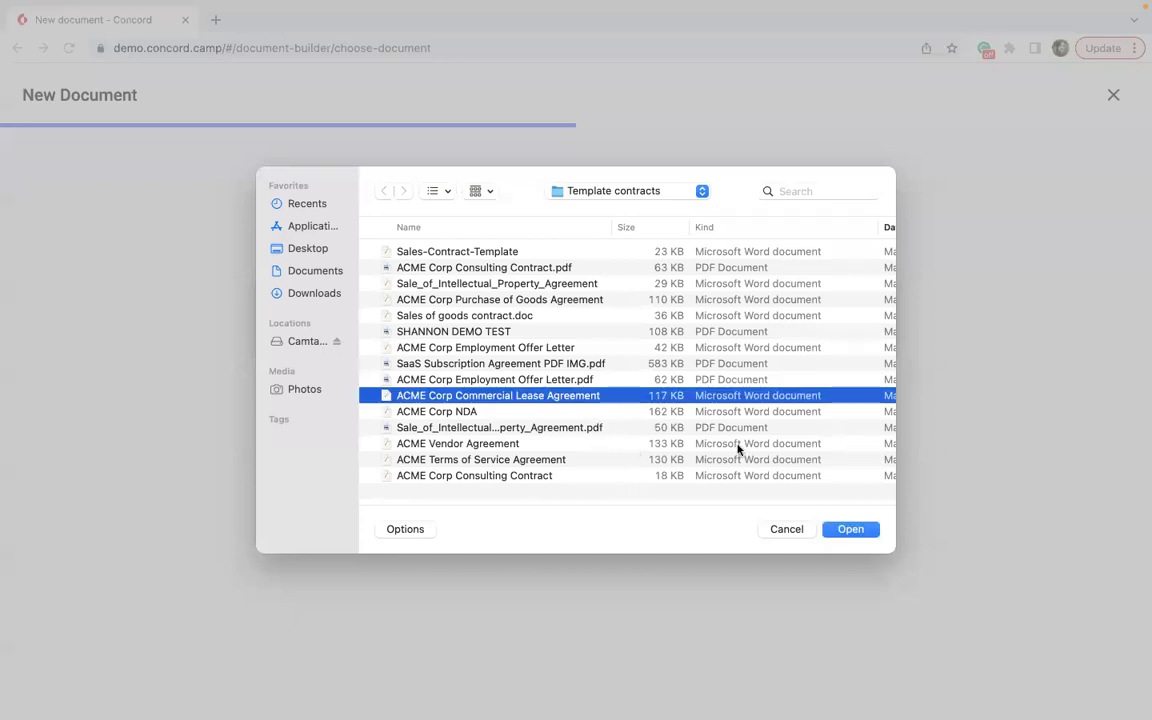
click(851, 529)
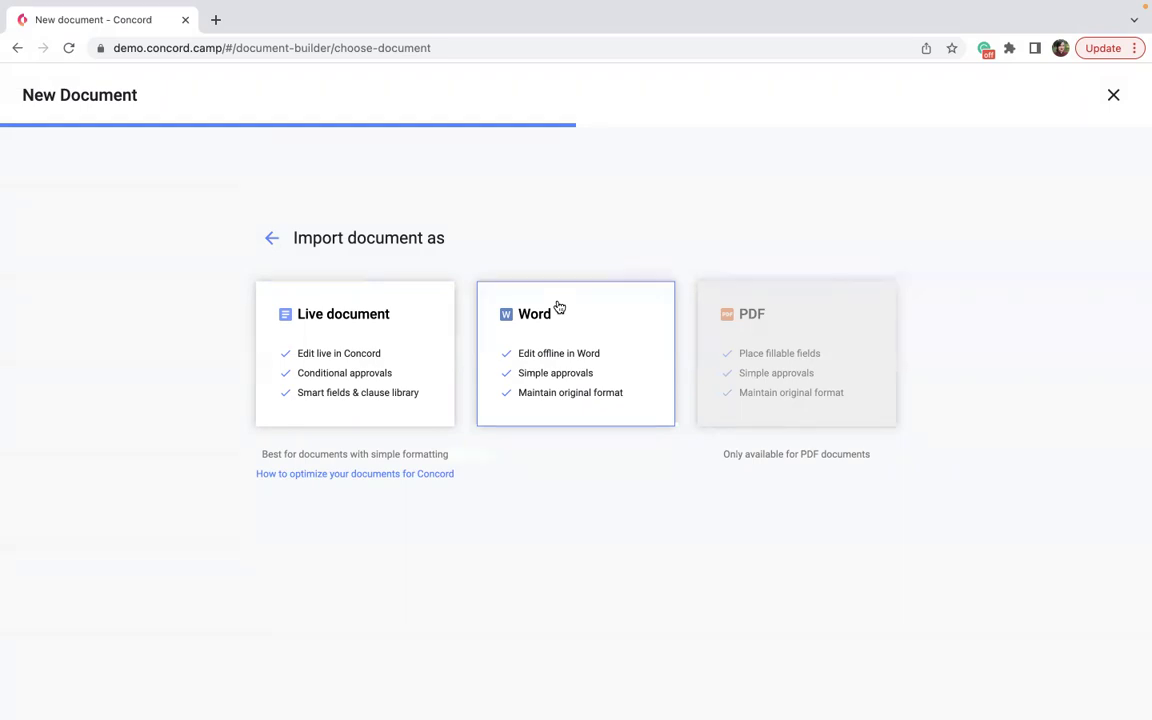
Import the lease as a Word document and create the draft.
click(558, 306)
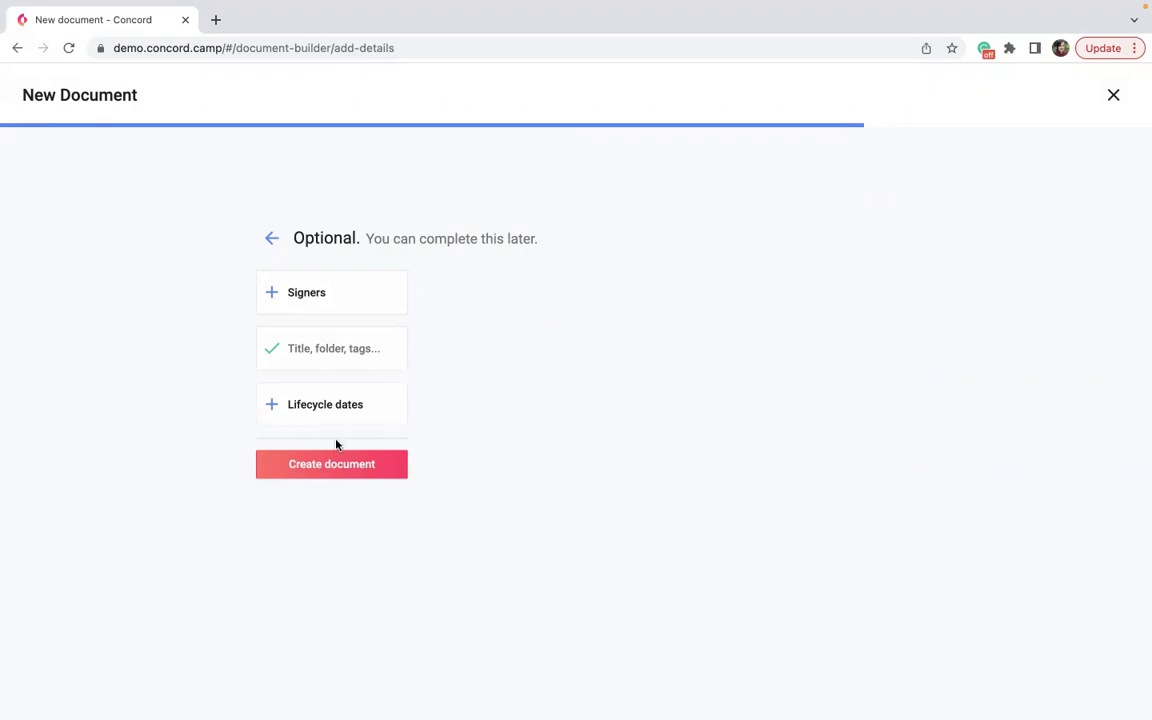
click(320, 466)
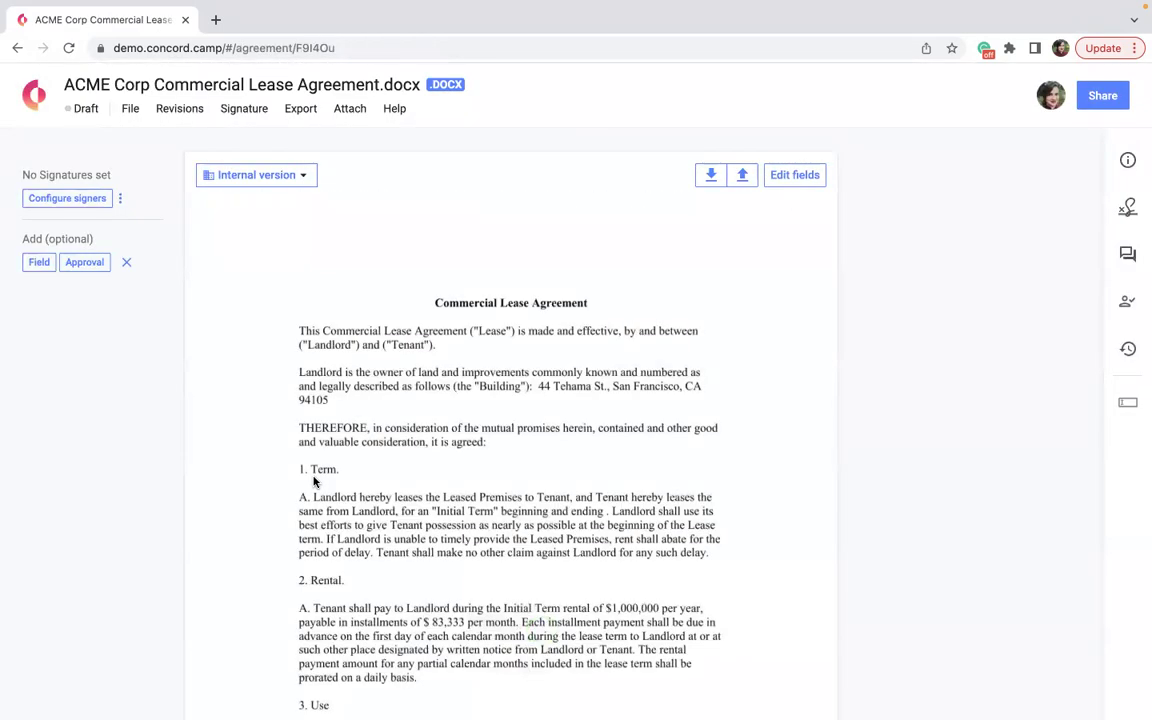
Enter field editing on the lease, then return home discarding the changes.
click(803, 183)
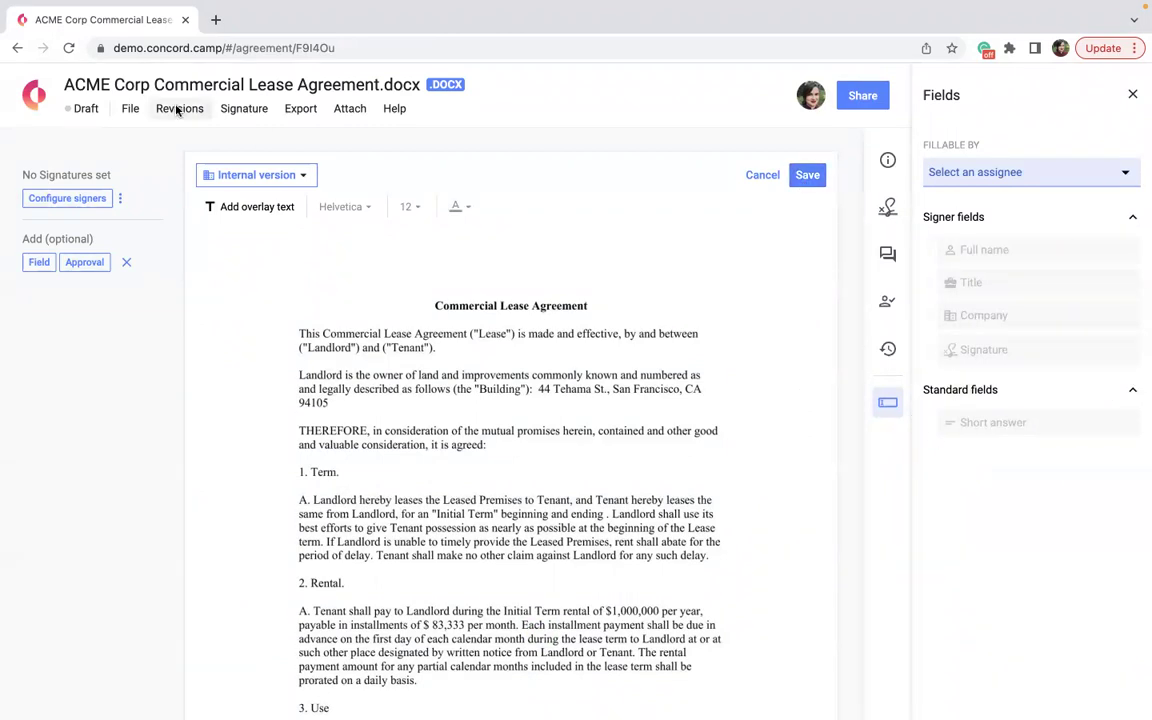
click(35, 98)
click(724, 250)
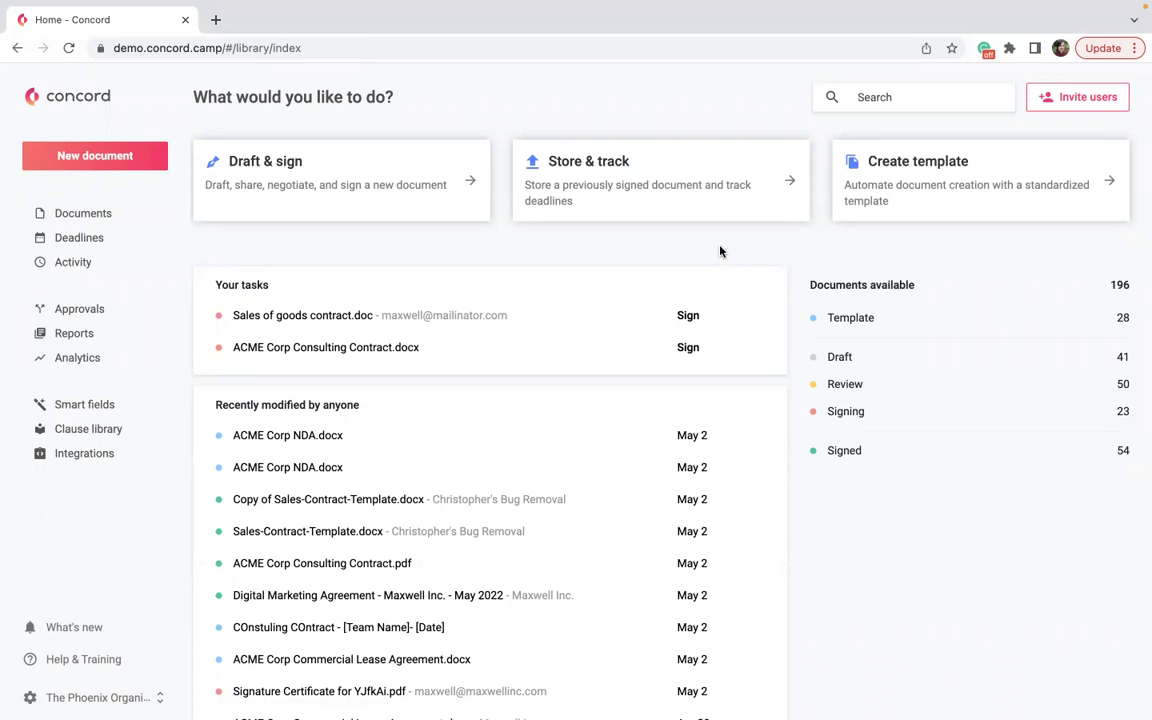
Upload the ACME Corp Commercial Lease Agreement file again and create it as a live document.
click(282, 170)
click(545, 314)
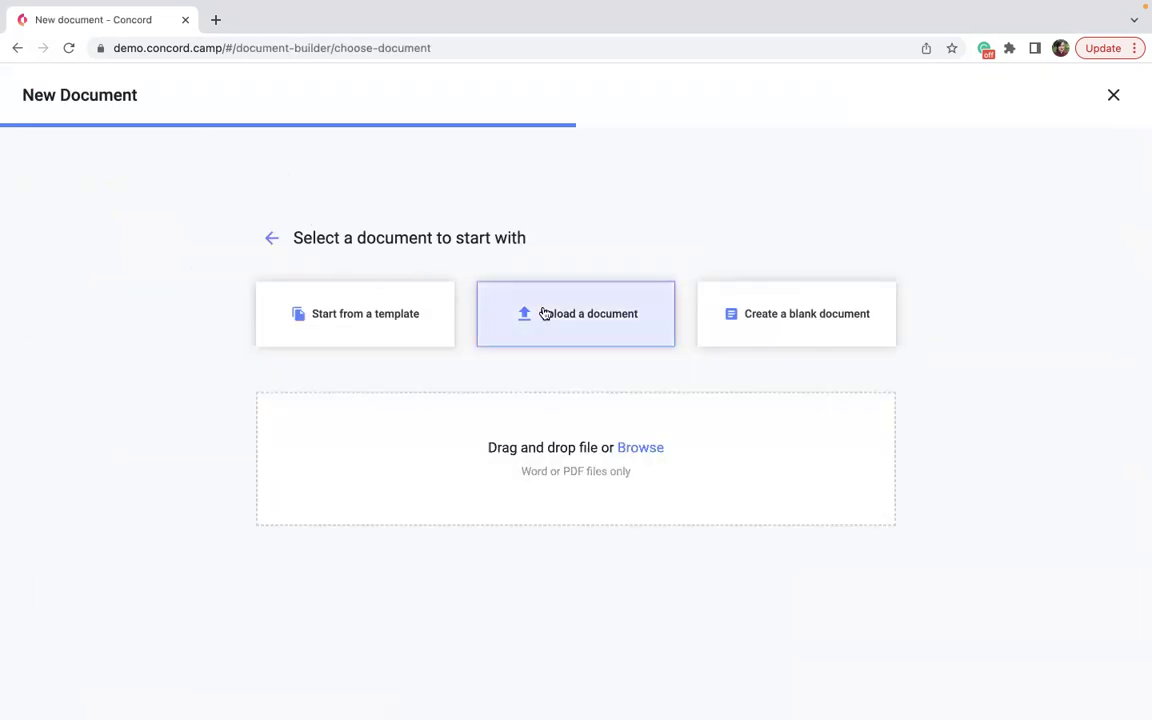
click(652, 449)
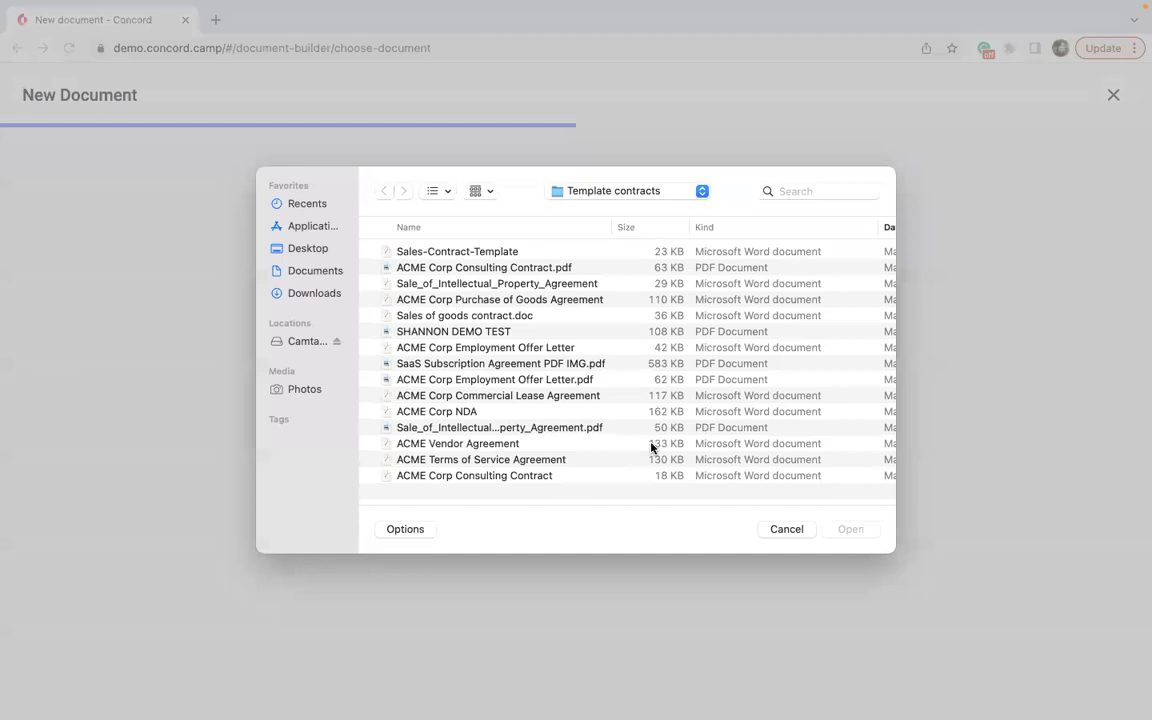
click(561, 396)
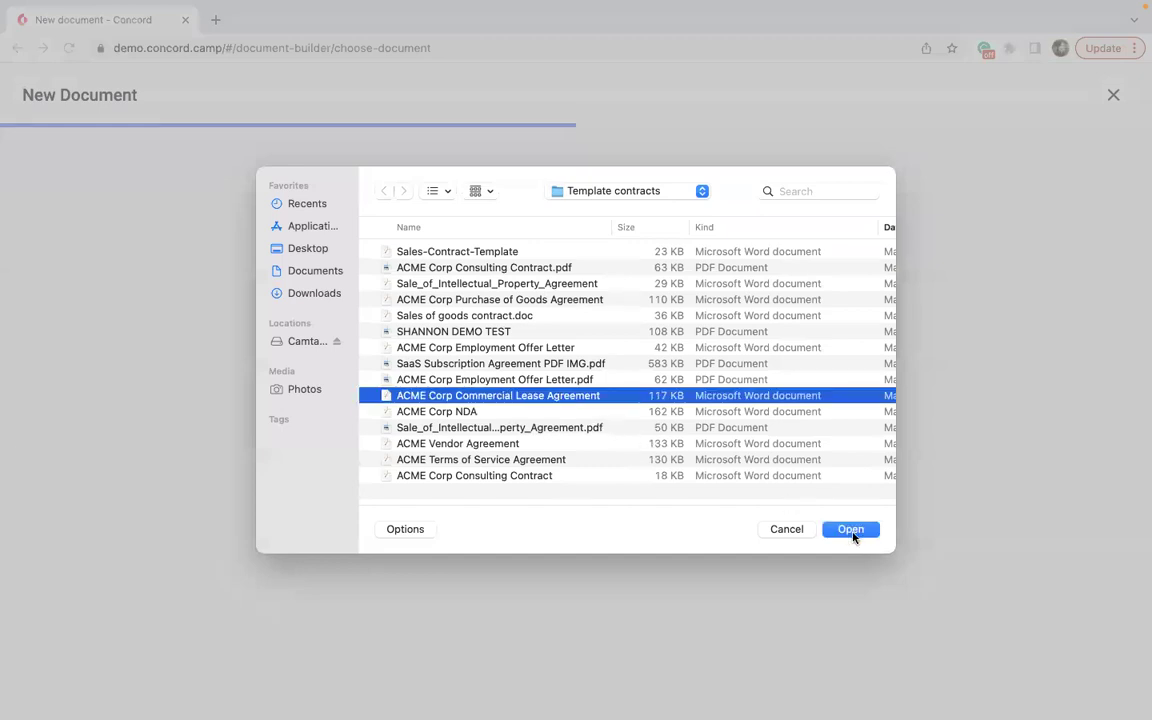
click(851, 530)
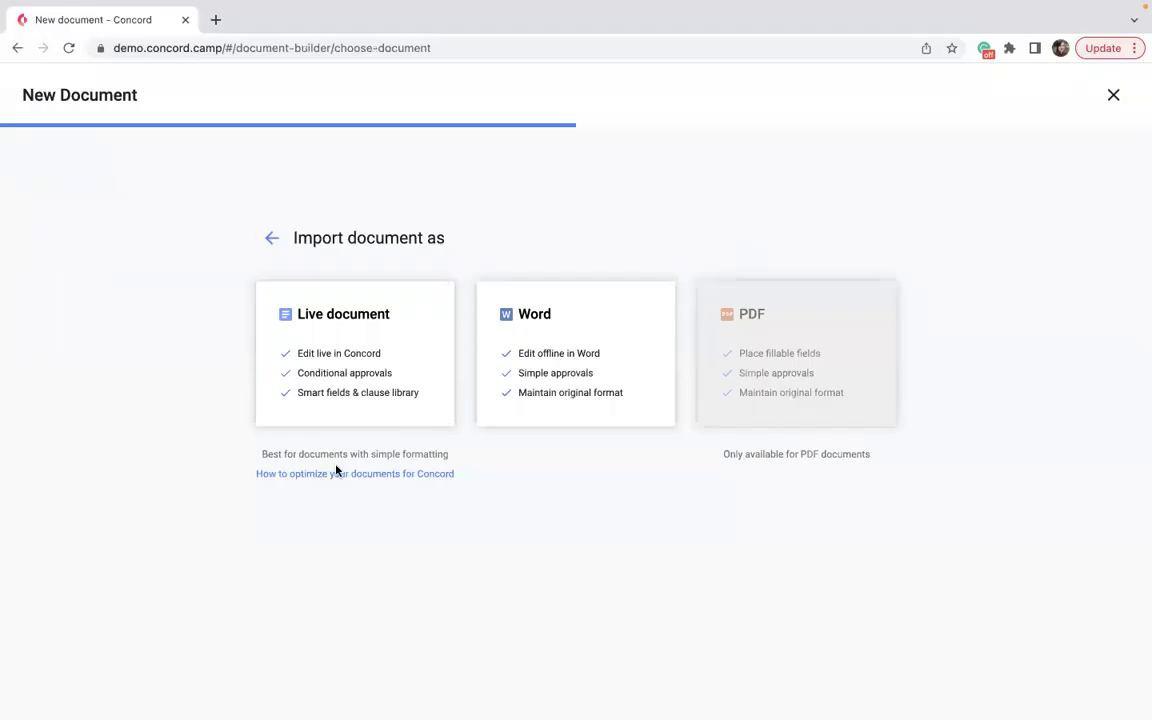
click(391, 347)
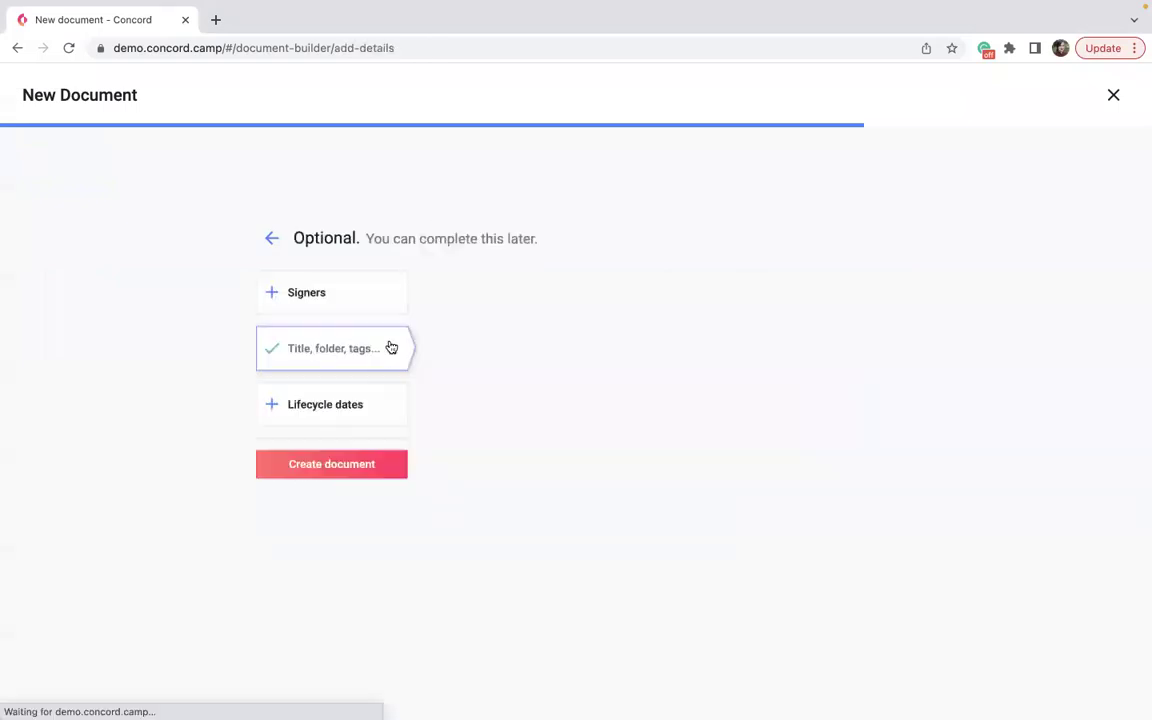
click(320, 466)
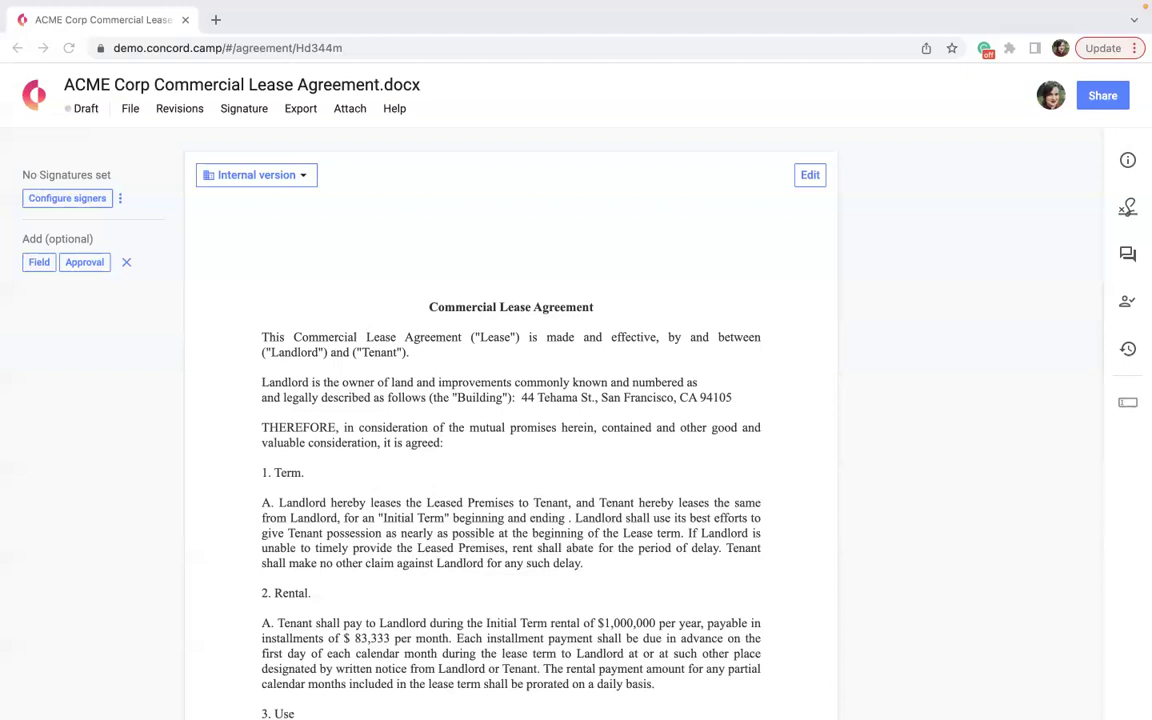
scroll(790, 477, down, 1)
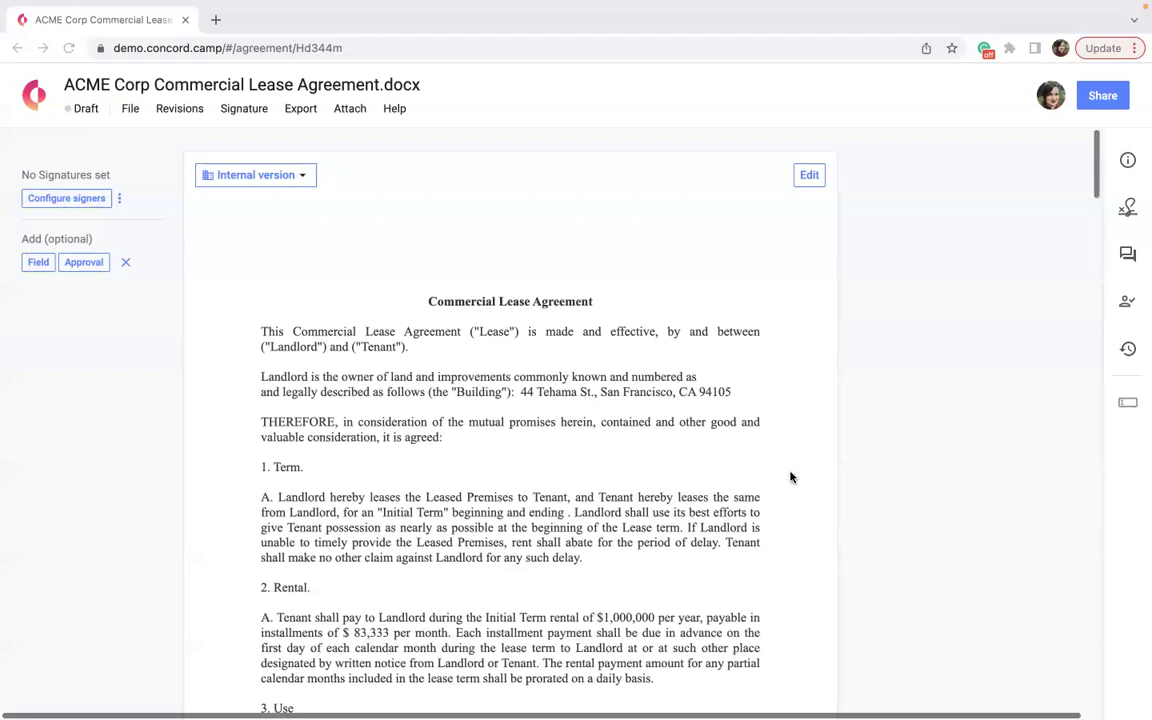
scroll(790, 477, down, 10)
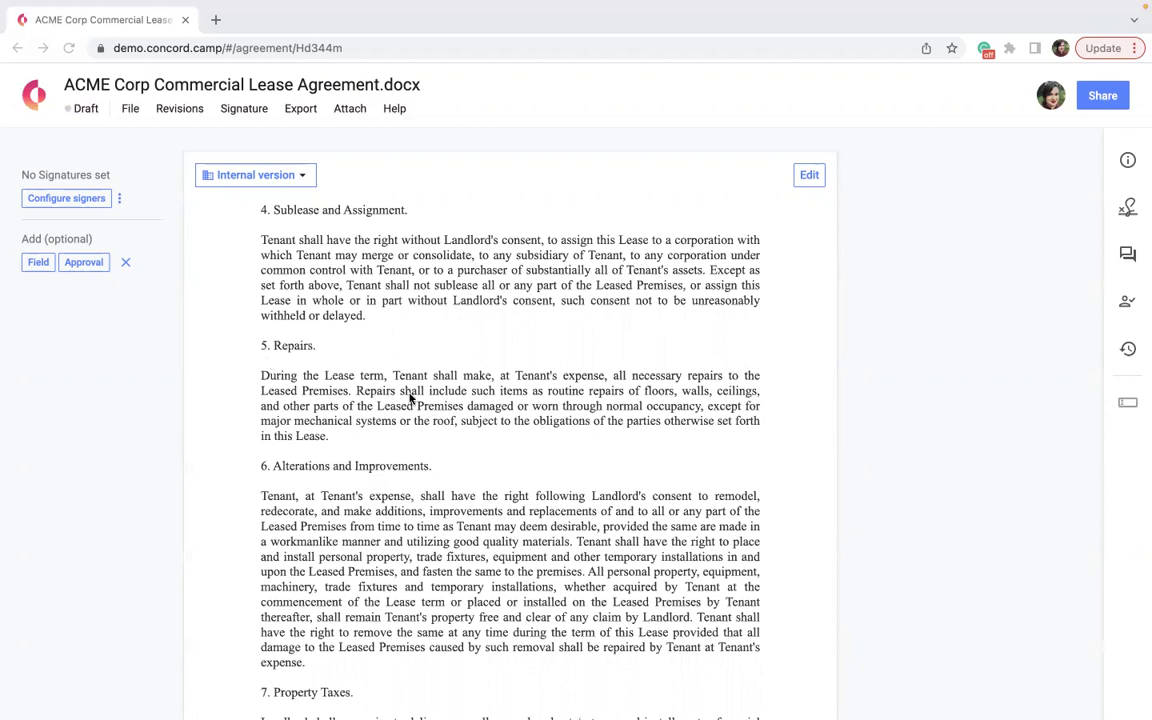
scroll(440, 396, up, 10)
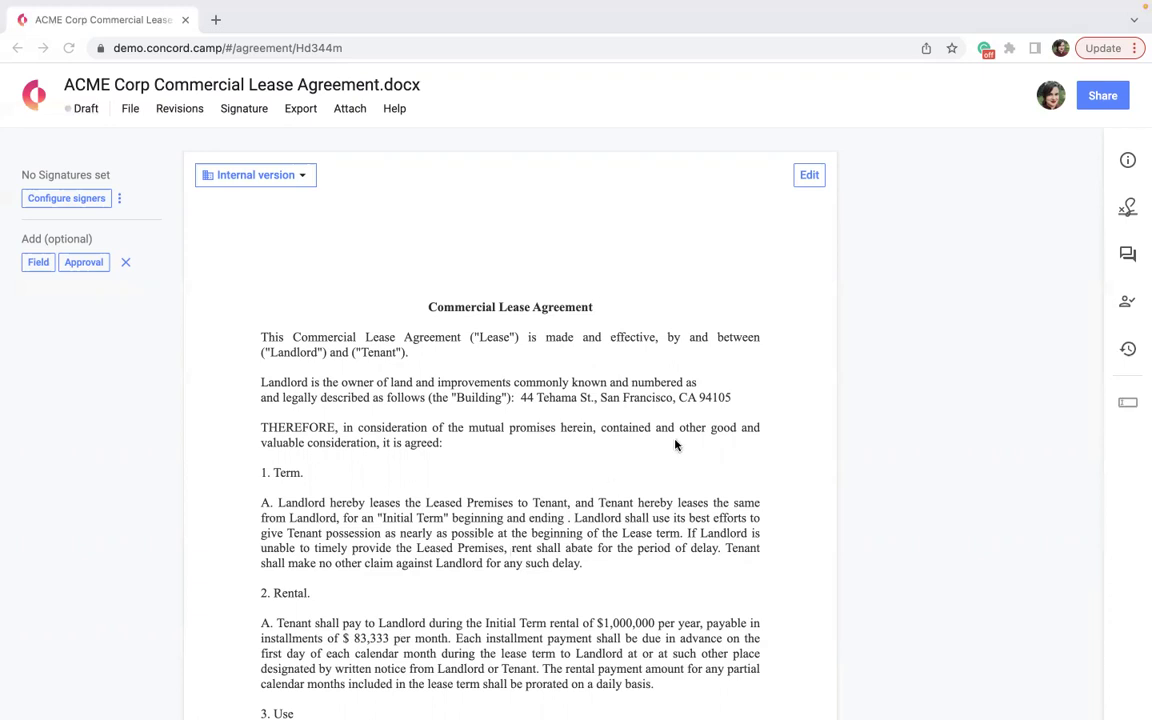
Put the lease draft into editing mode and bring up the Fillable by assignee list.
click(810, 178)
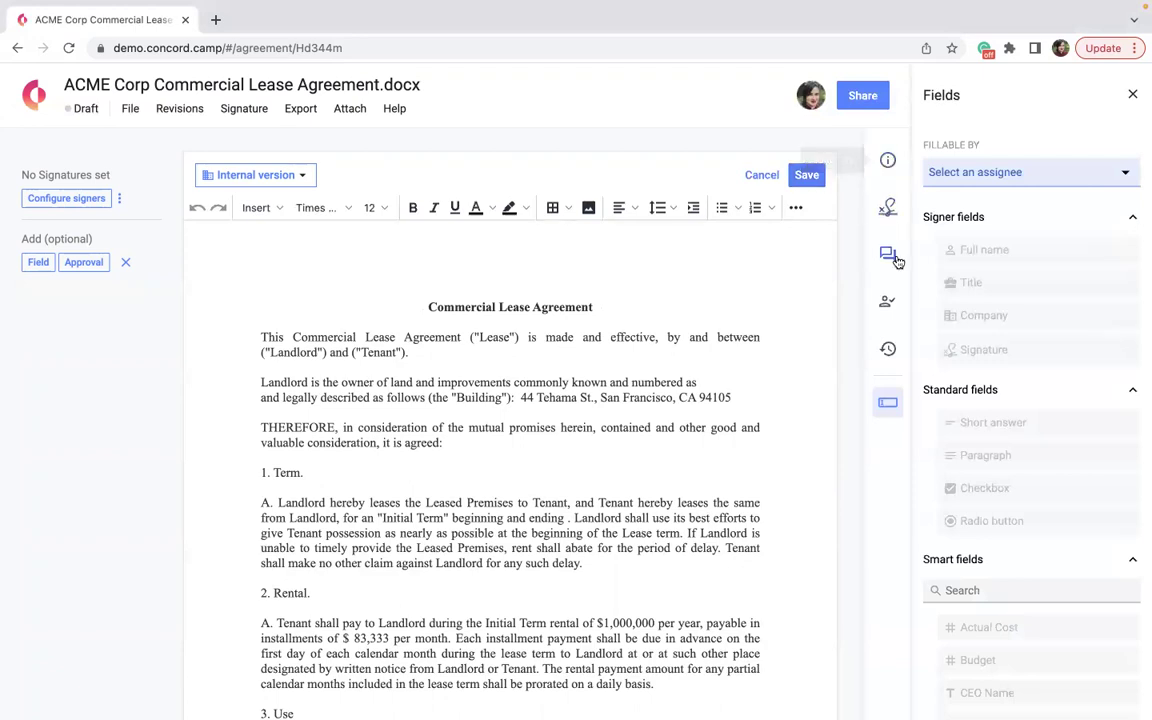
click(982, 173)
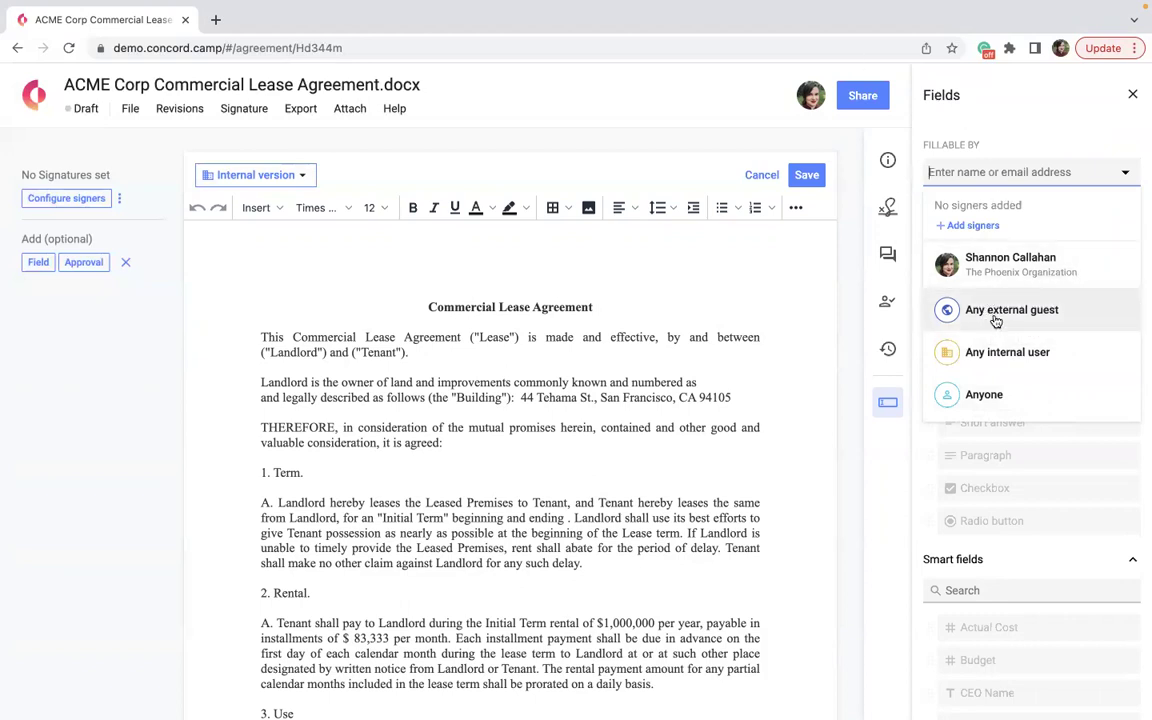
Set Fillable by to Any external guest for new fields.
click(990, 310)
scroll(995, 320, down, 1)
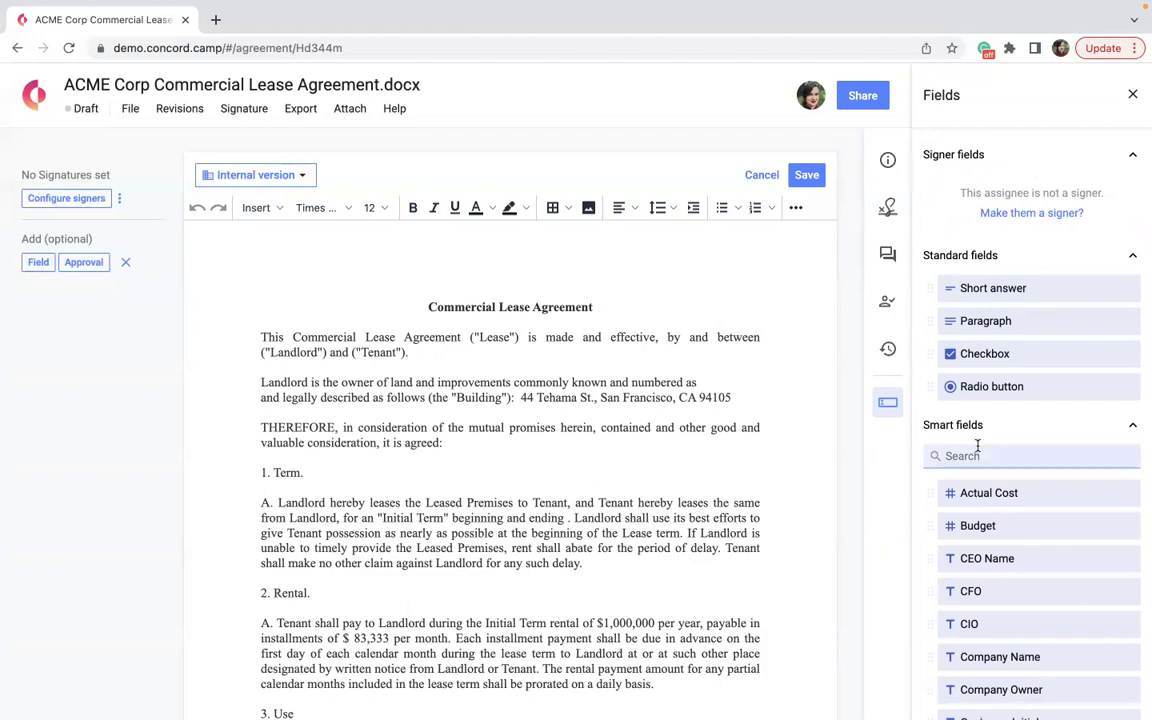
Insert Customer Initial smart fields after the 2. Rental., 4. Sublease and Assignment. and 5. Repairs. headings.
scroll(983, 420, down, 3)
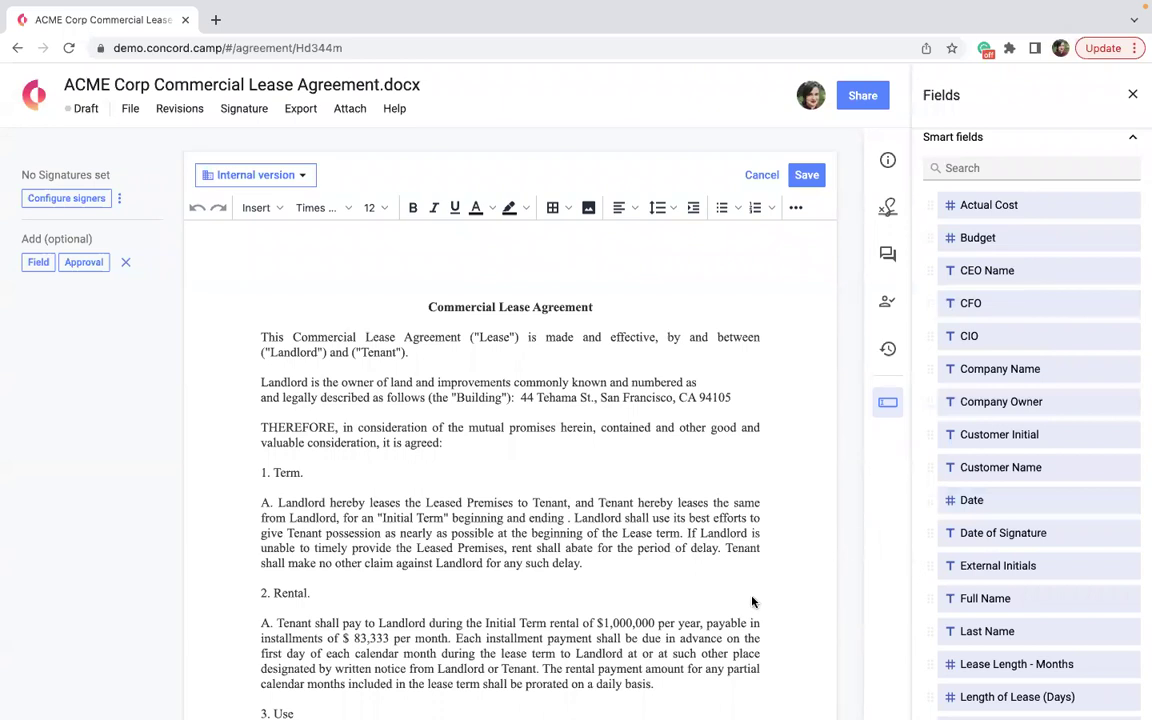
scroll(705, 630, down, 3)
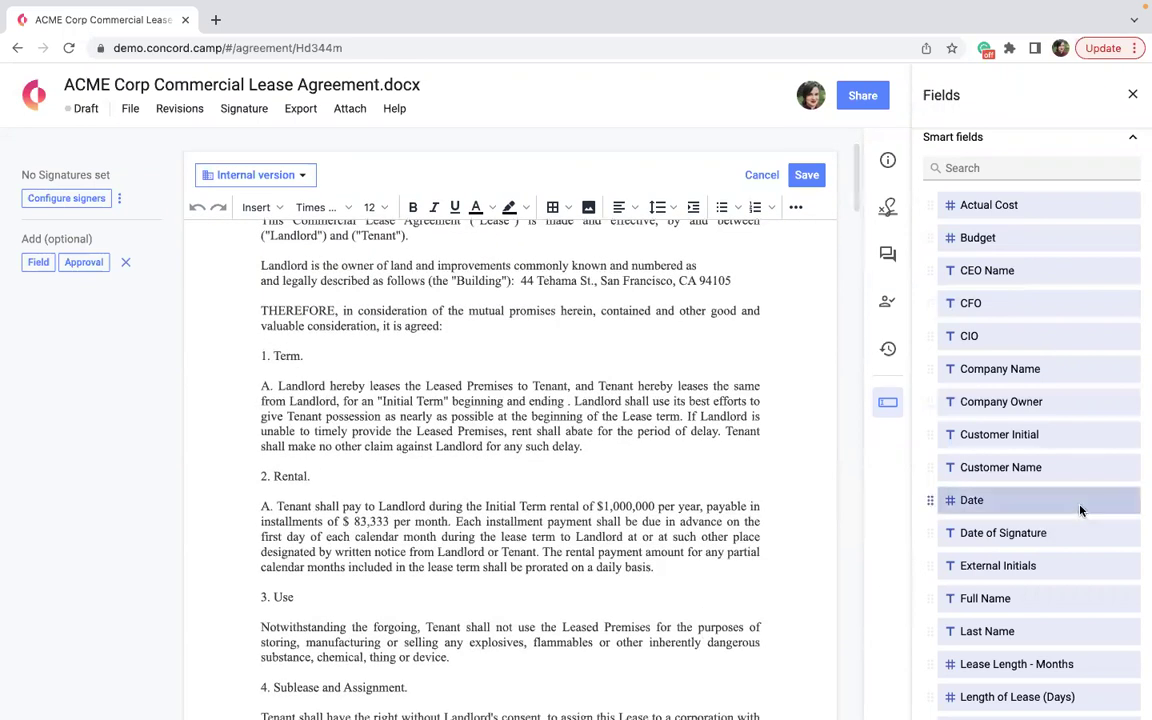
drag(1025, 436, 311, 476)
drag(1043, 437, 436, 672)
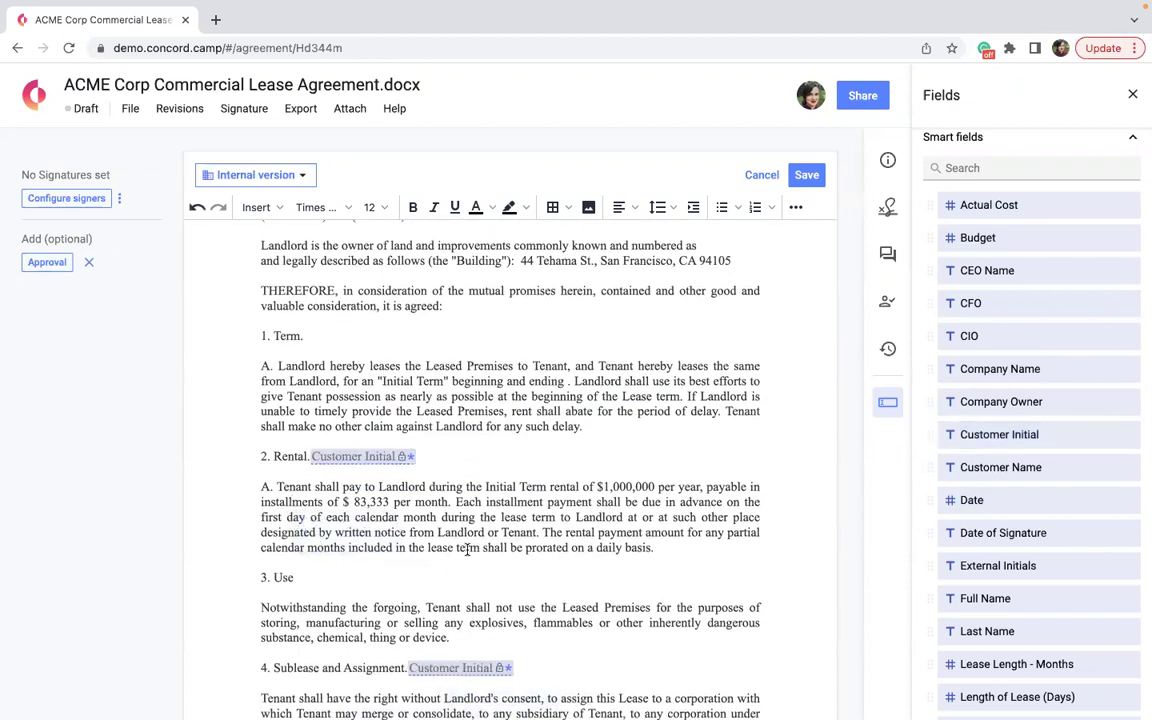
scroll(436, 672, down, 2)
drag(1023, 437, 322, 686)
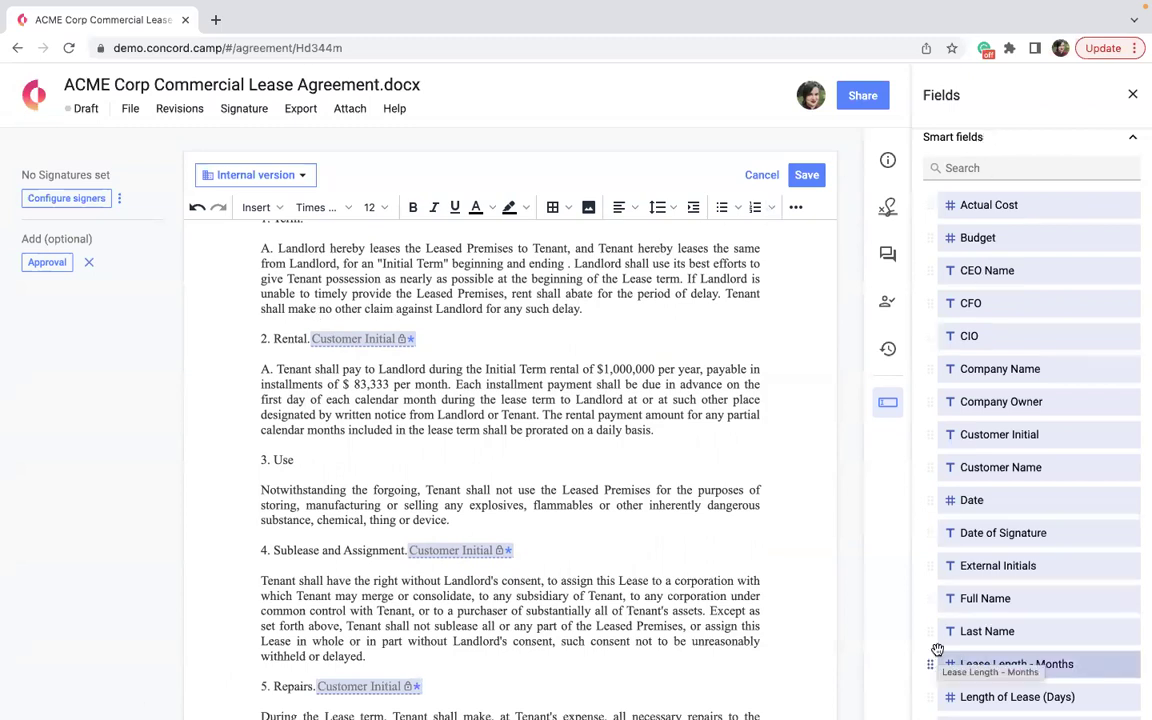
scroll(944, 568, down, 3)
Place Short answer fields after ("Tenant") and ("Landlord") in the lease's first paragraph.
scroll(948, 566, up, 7)
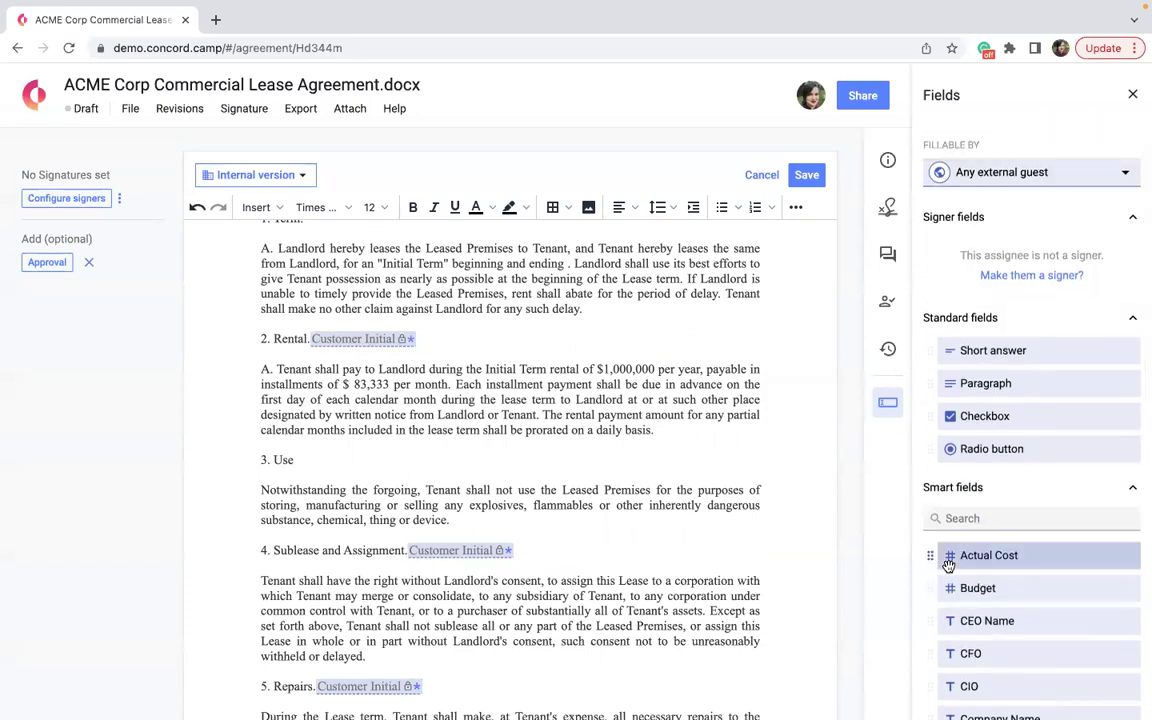
scroll(948, 565, down, 2)
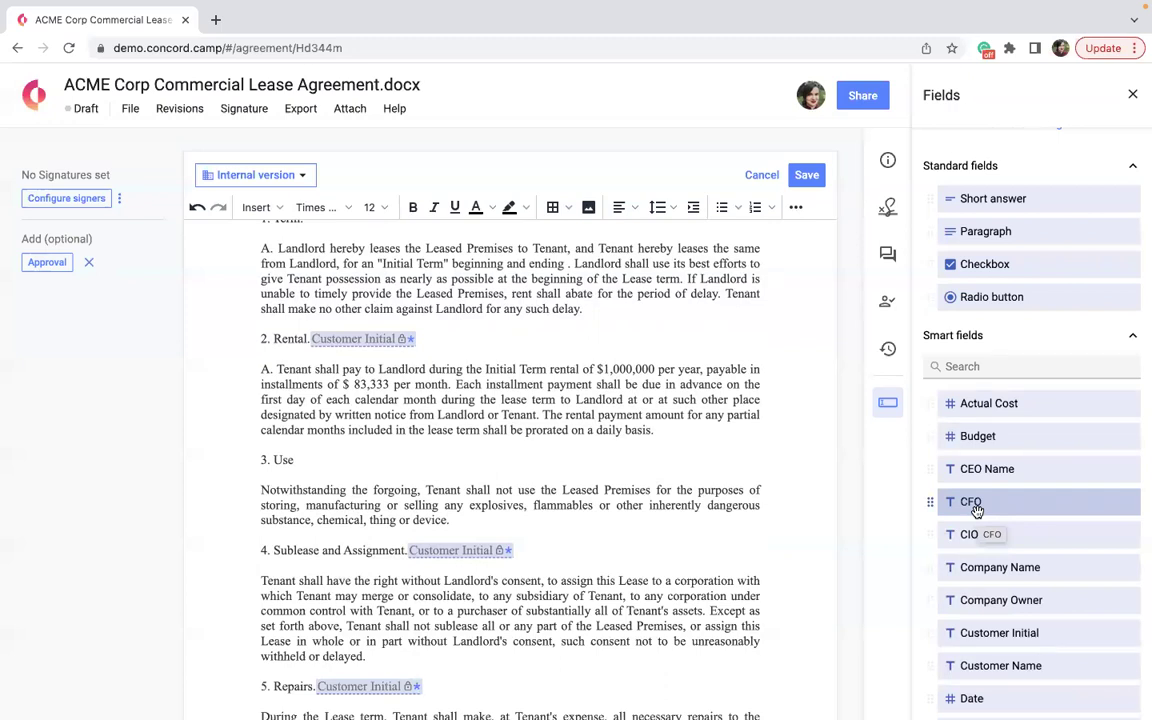
scroll(975, 510, up, 2)
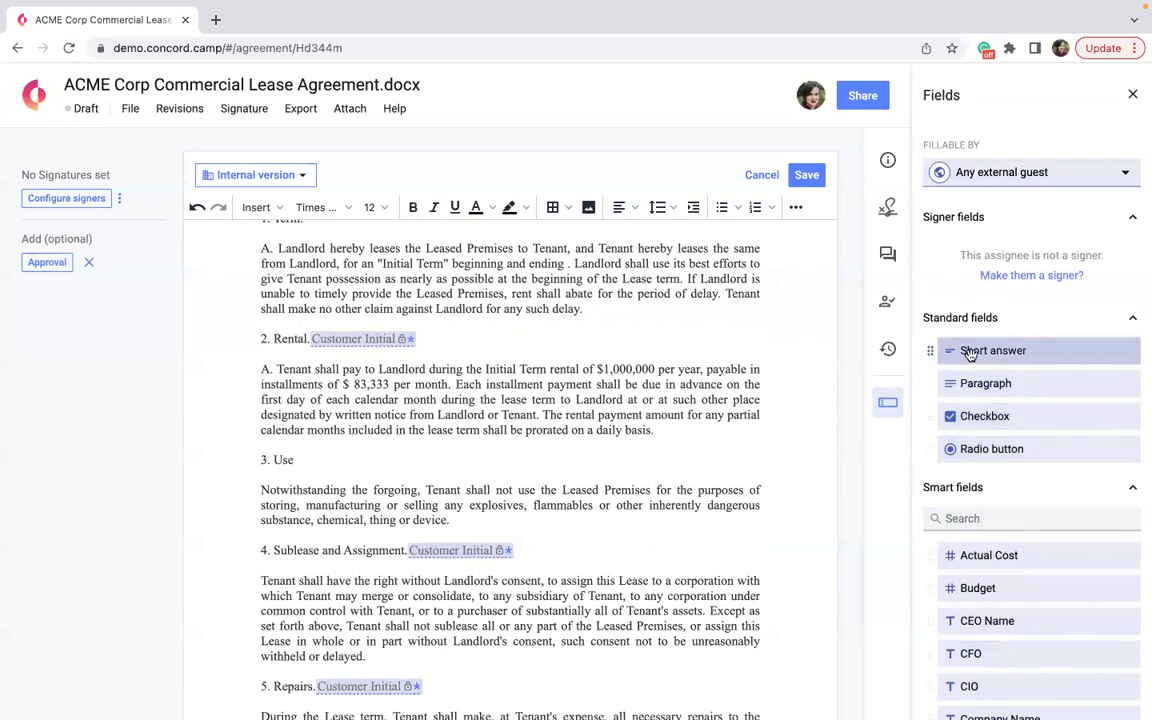
scroll(524, 340, up, 3)
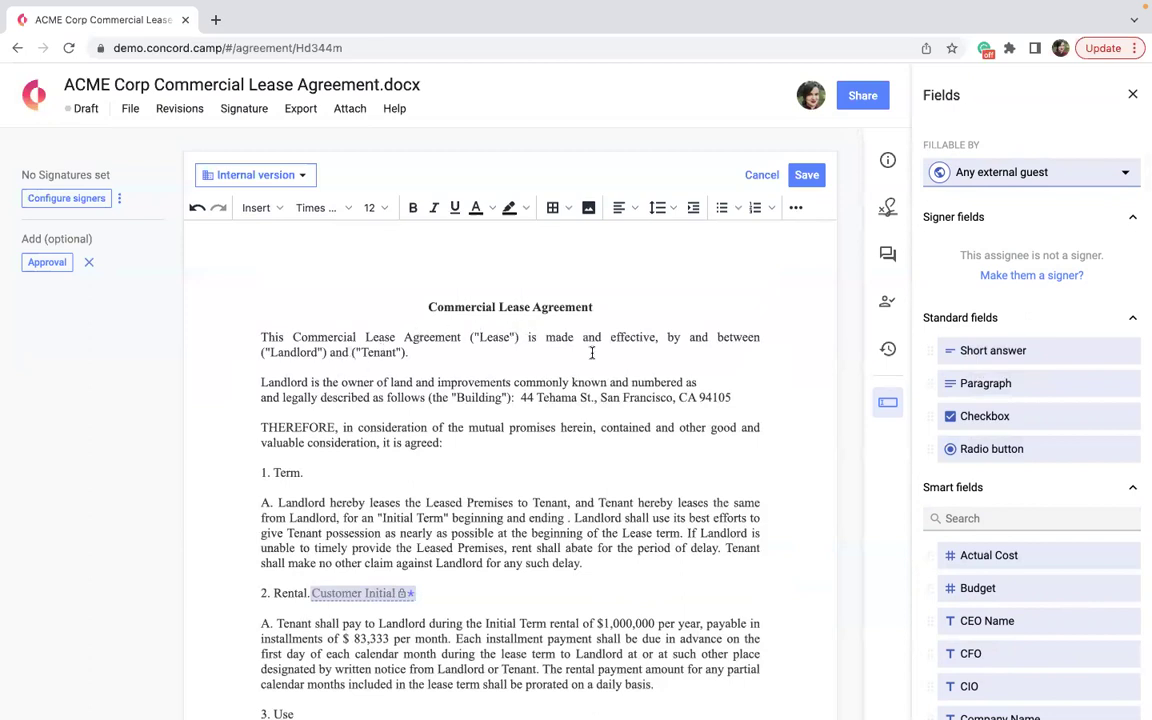
drag(1035, 354, 404, 357)
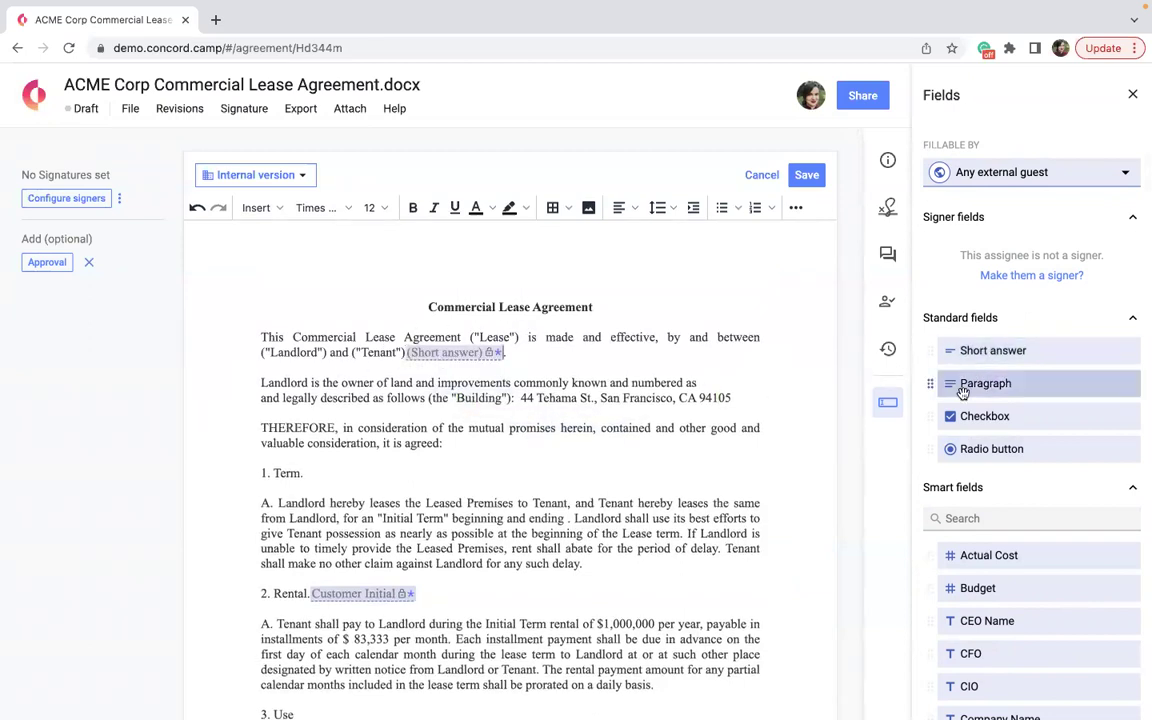
drag(1028, 358, 325, 353)
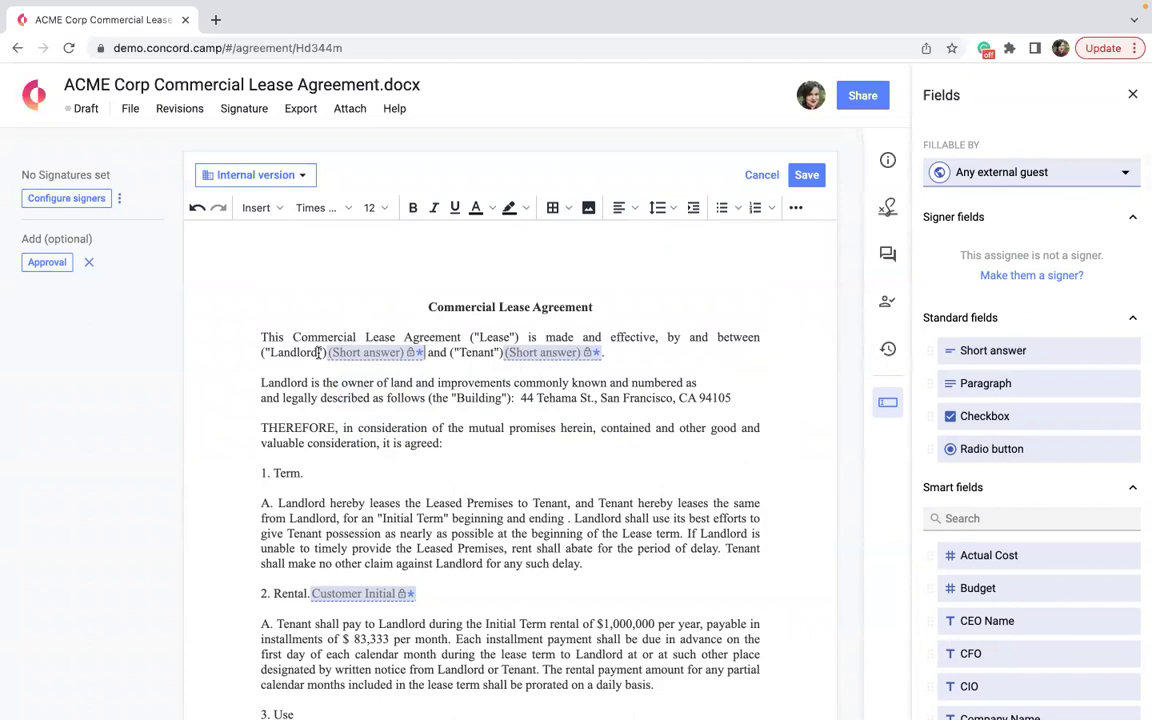
Set the Tenant short-answer field's placeholder to Tenant Name and make it optional.
click(542, 353)
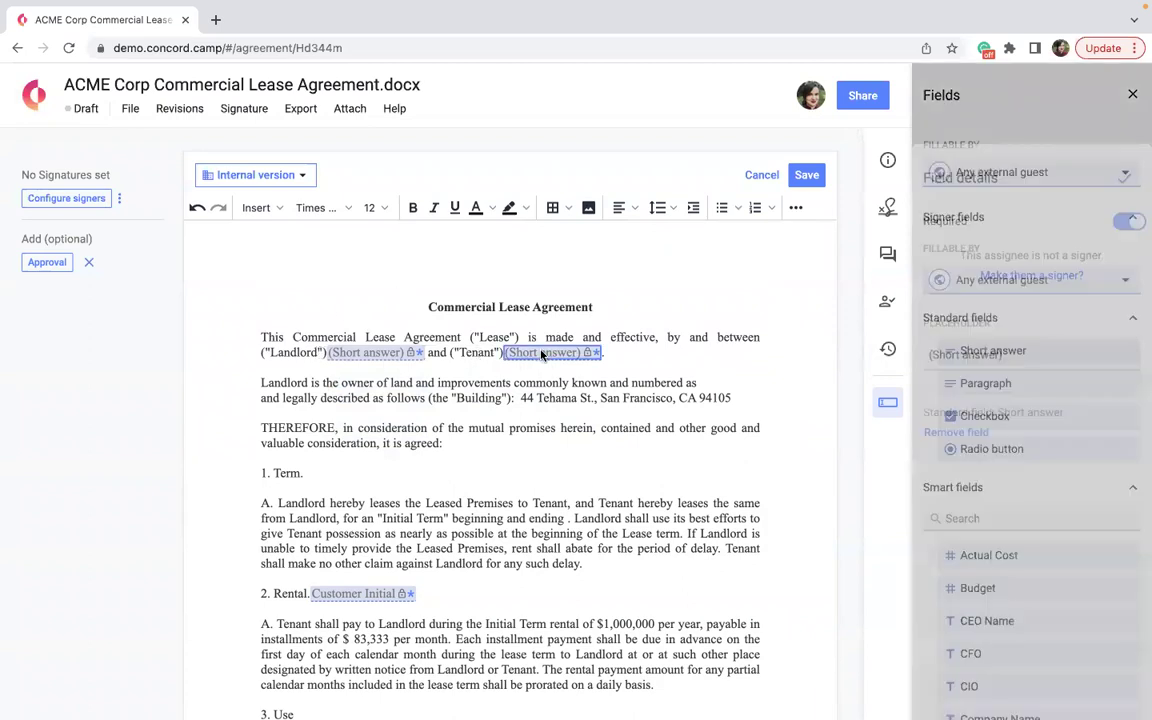
click(1005, 318)
key(ctrl+a)
key(BackSpace)
text(Ten)
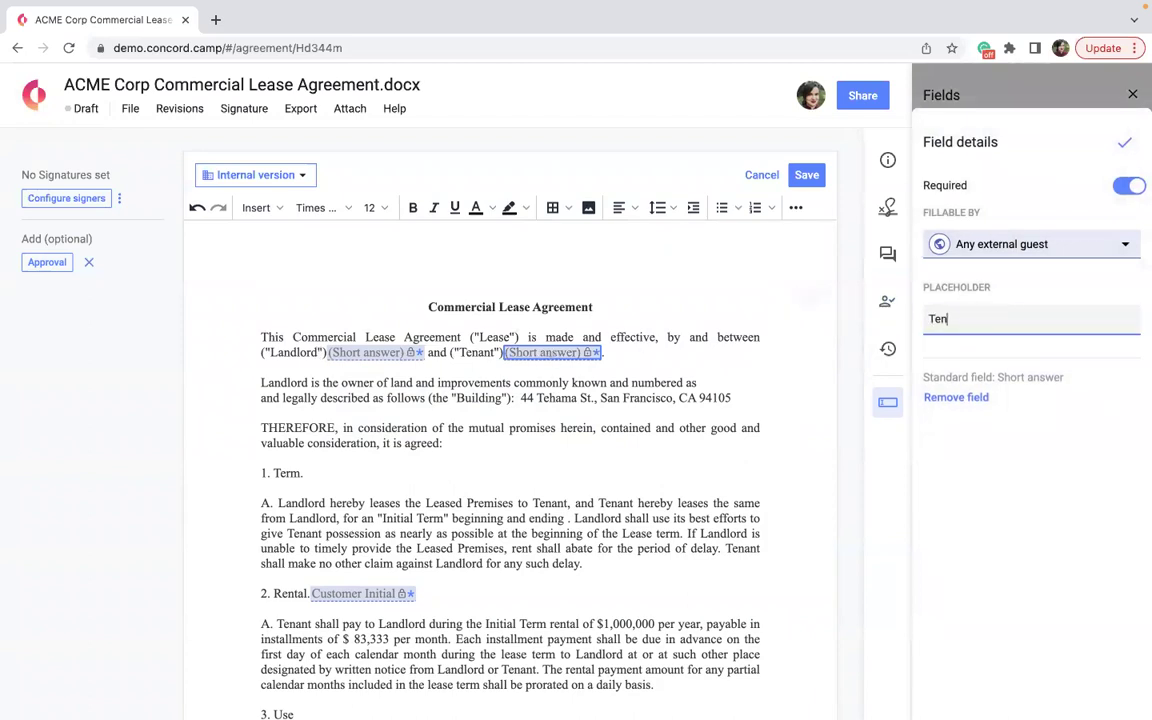
text(ant Name)
click(1130, 187)
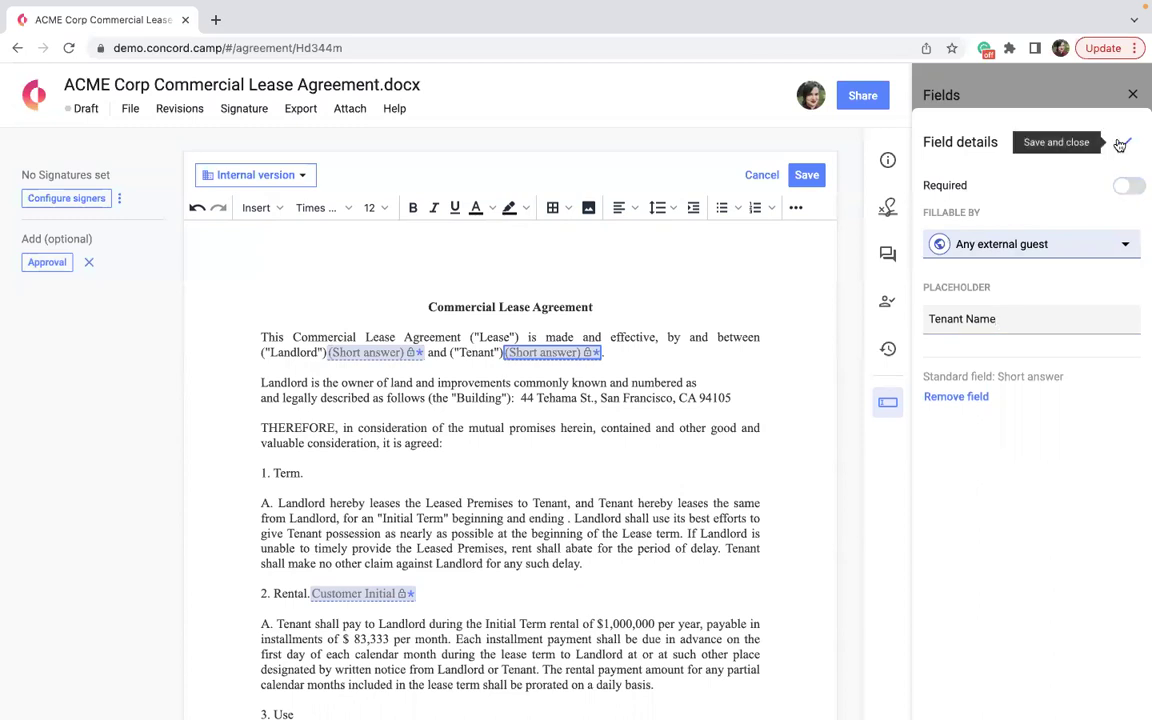
click(1121, 143)
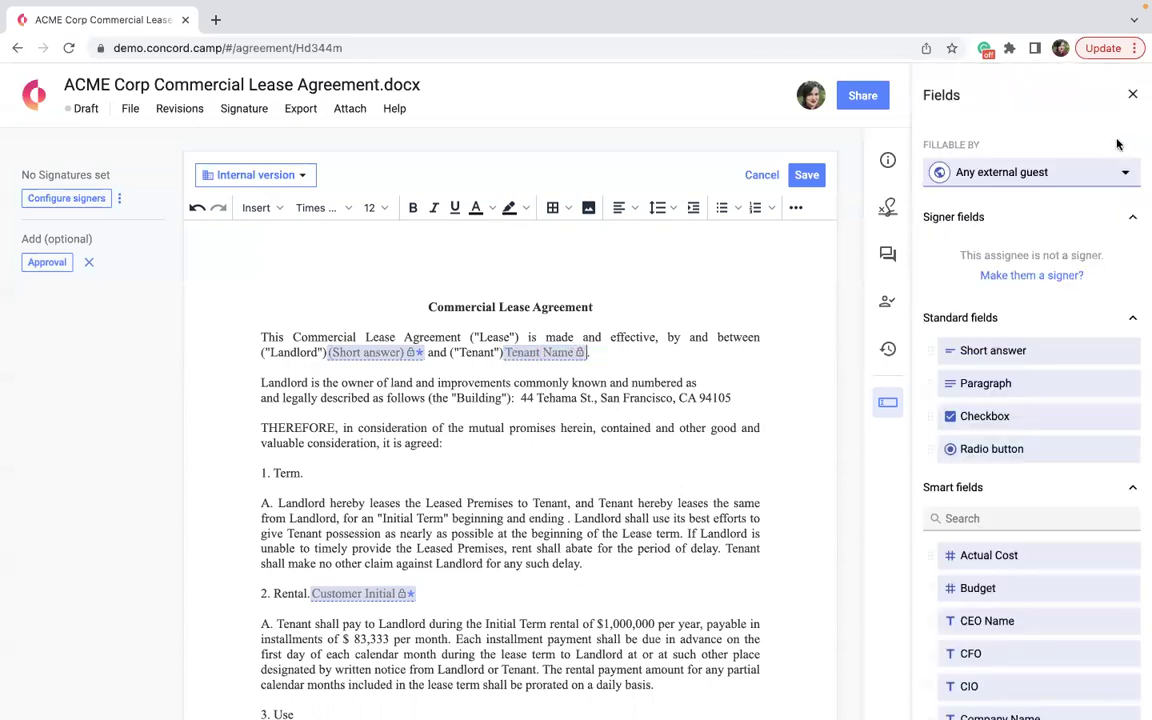
Set the Landlord short-answer field's placeholder to Landlord Name and save it.
click(368, 354)
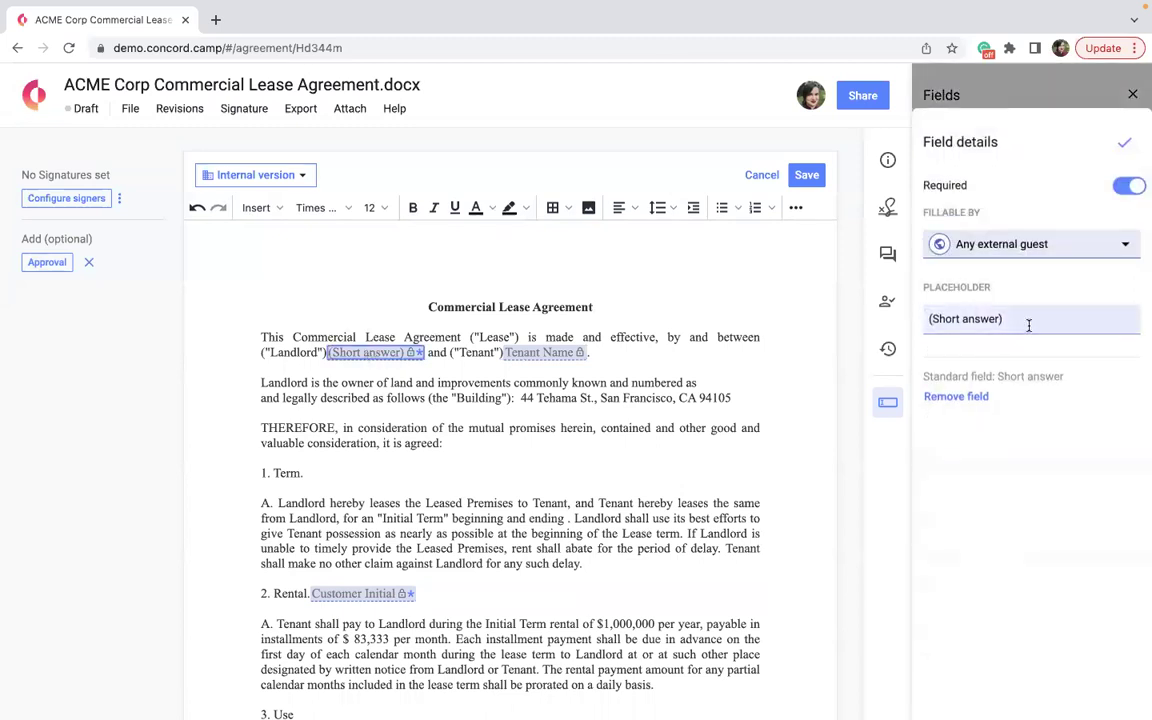
triple_click(947, 321)
key(BackSpace)
text(Lan)
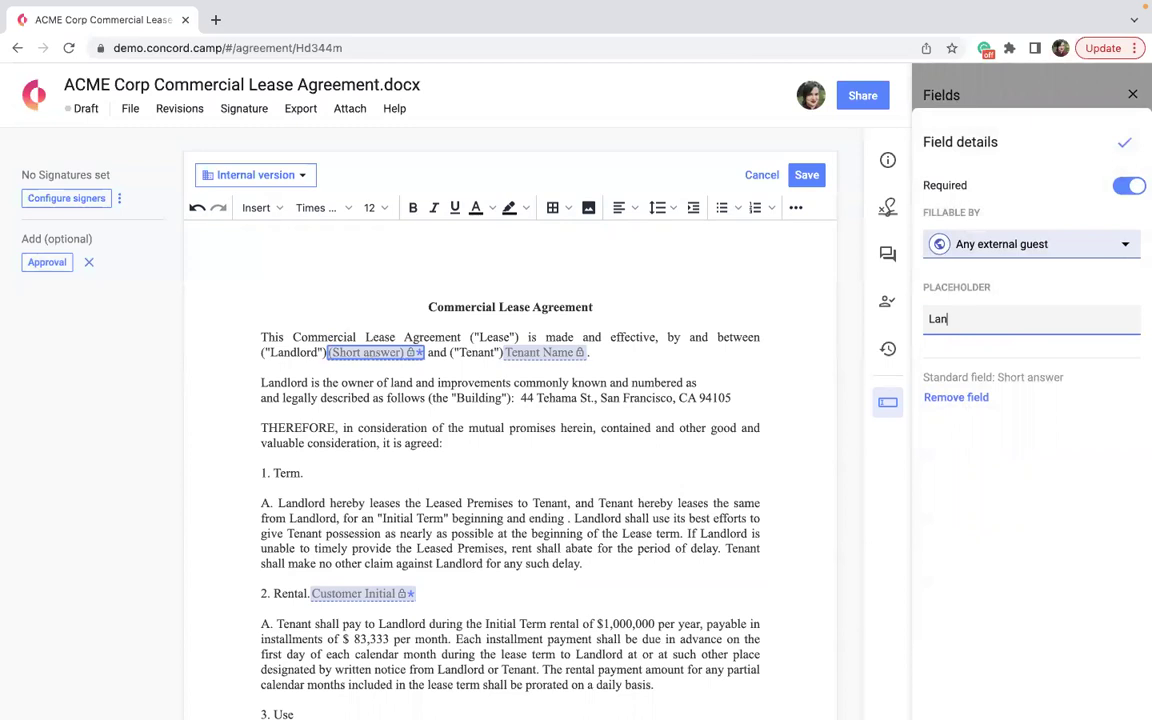
text(dlord Name)
click(1128, 143)
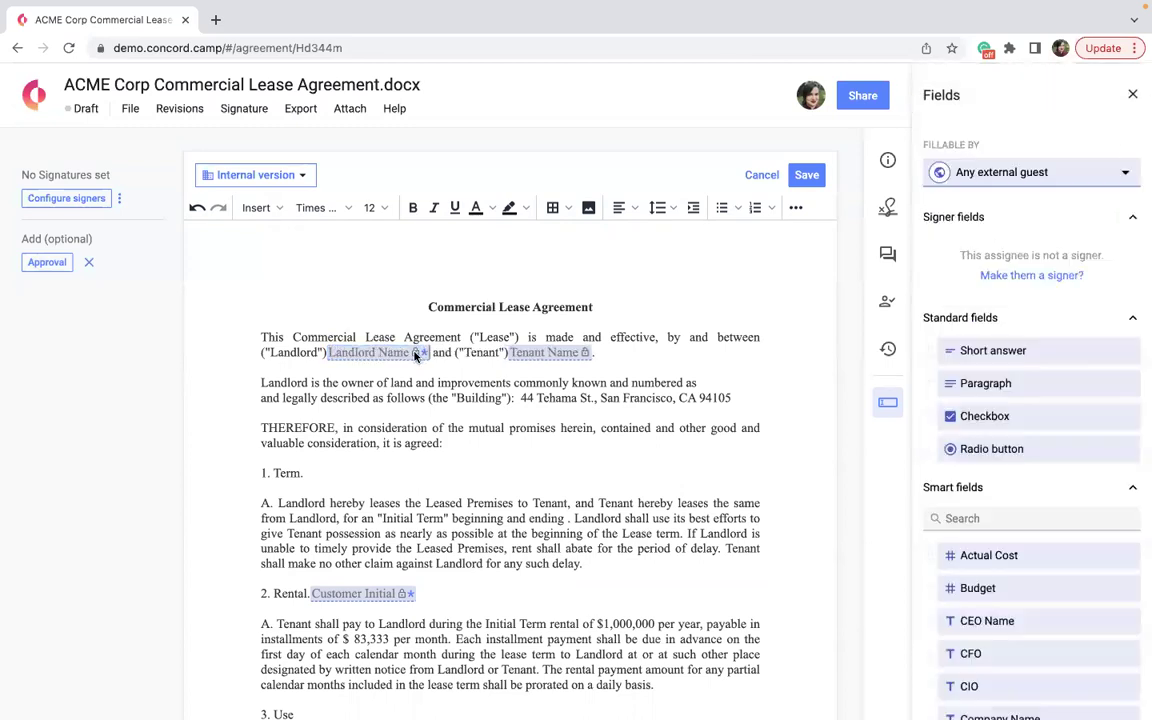
scroll(356, 522, down, 5)
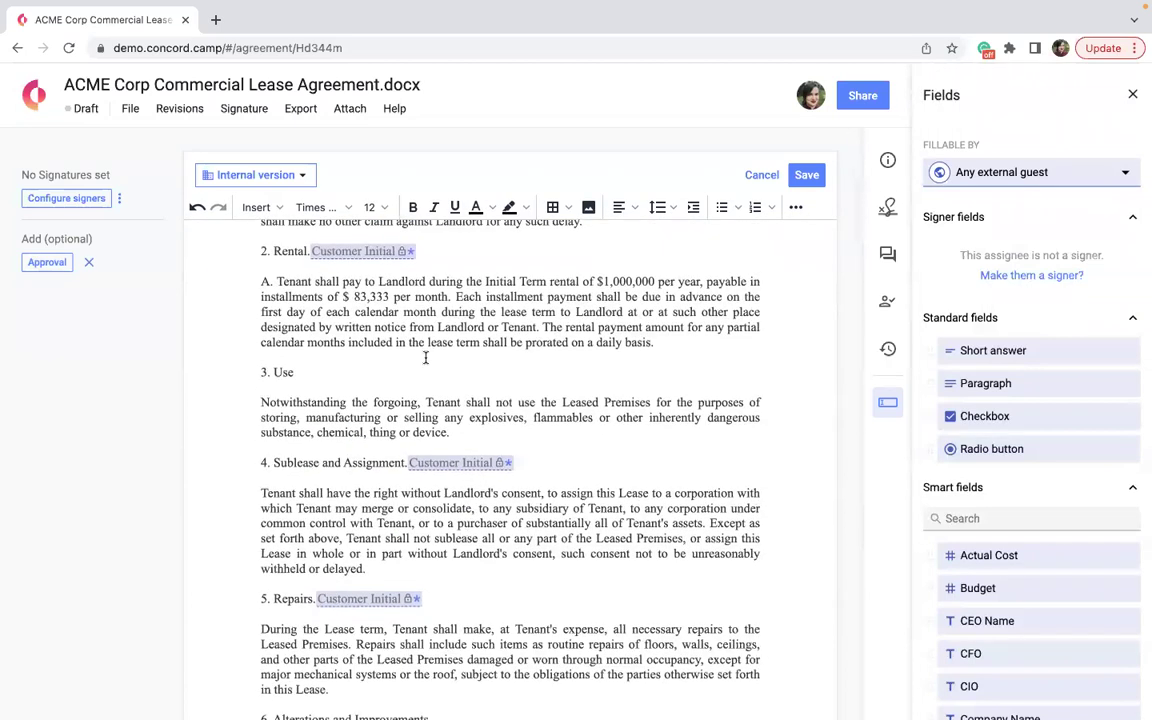
scroll(400, 310, up, 1)
scroll(406, 303, up, 1)
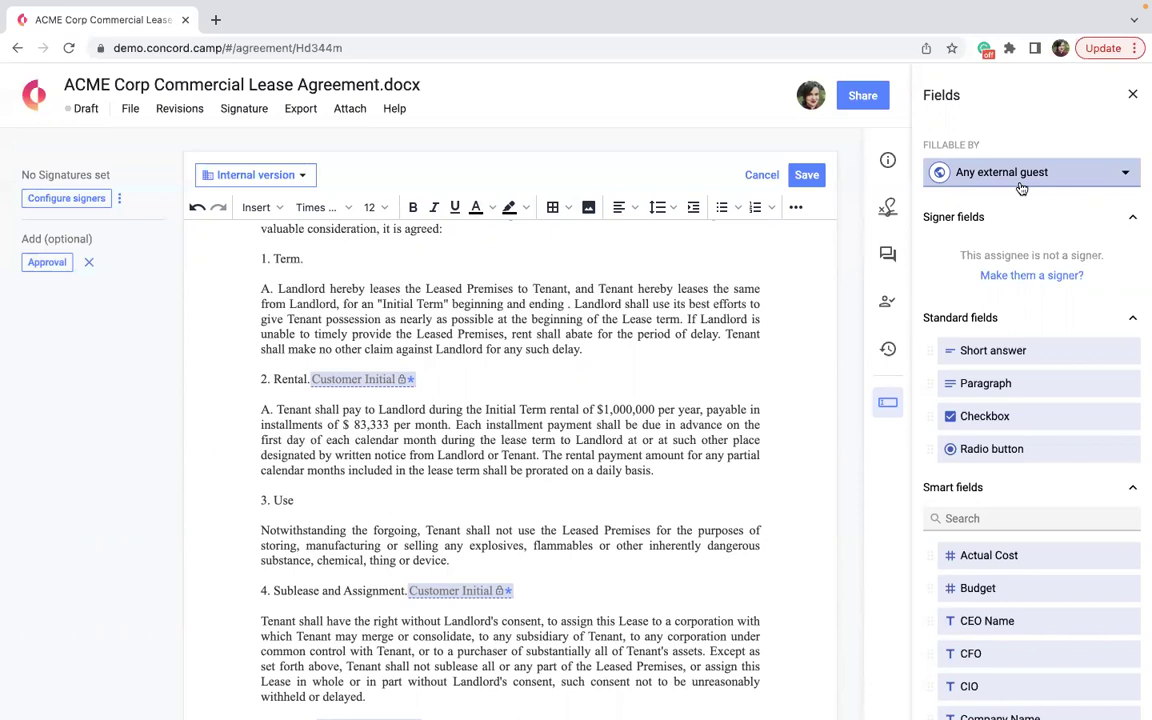
scroll(478, 561, down, 7)
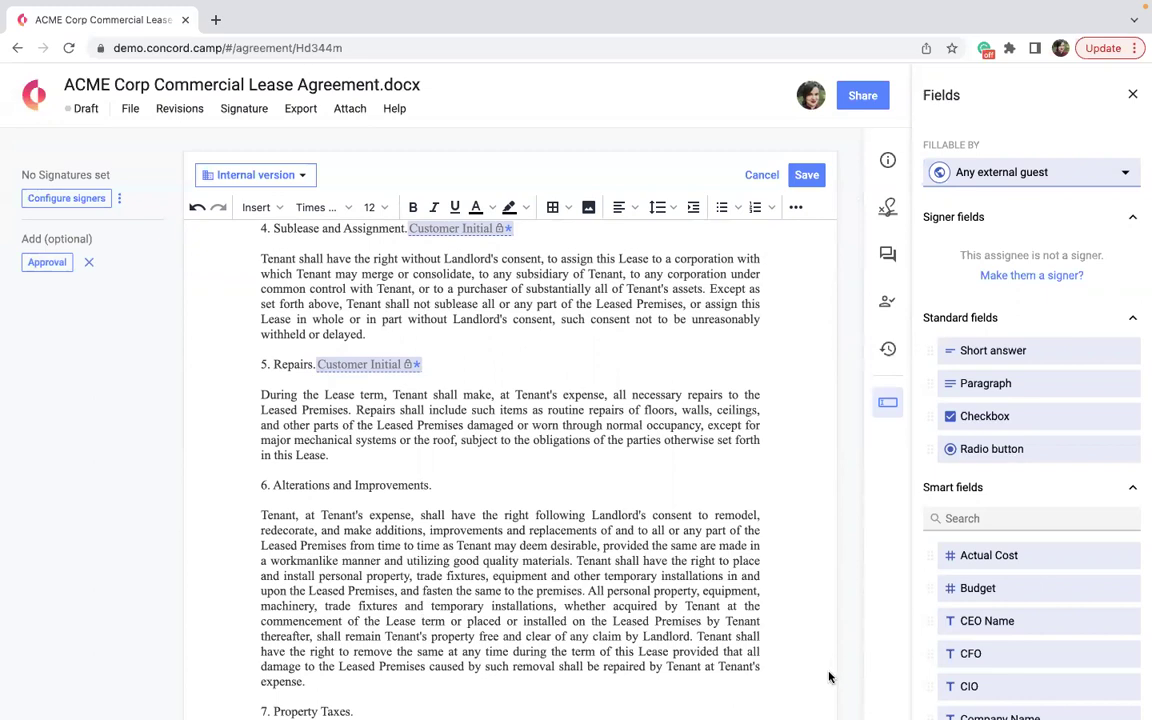
click(1075, 173)
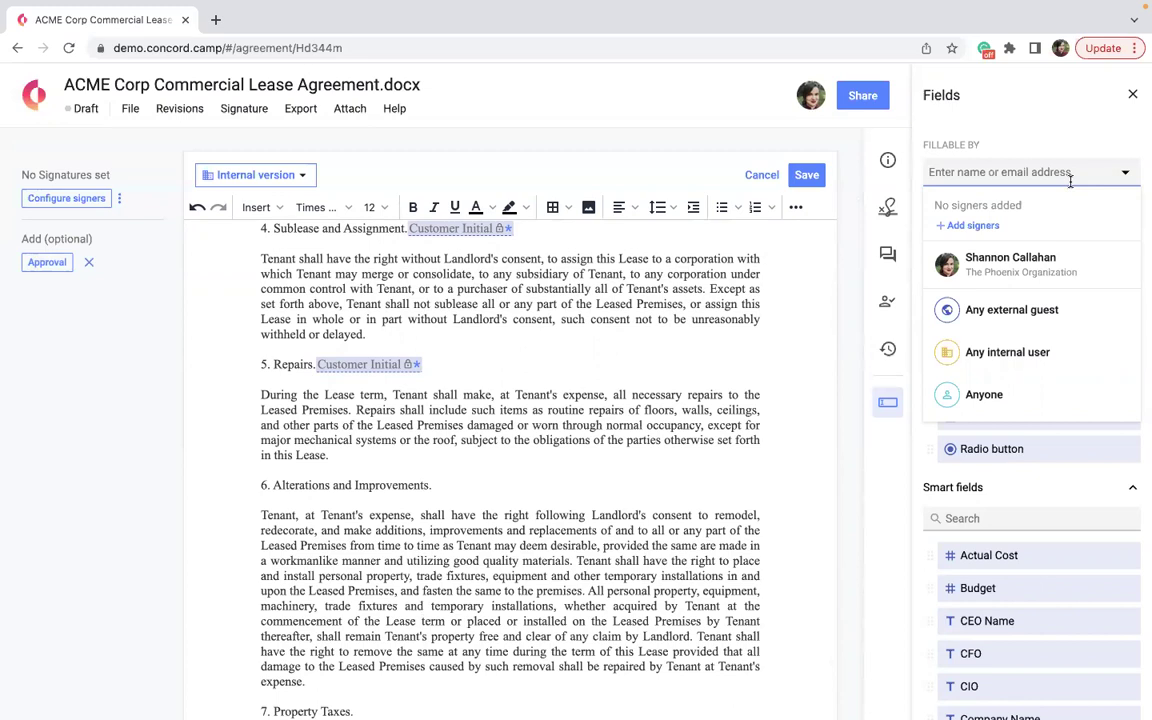
Switch Fillable by to Any internal user and insert an Actual Cost field into section 8B.
click(1000, 352)
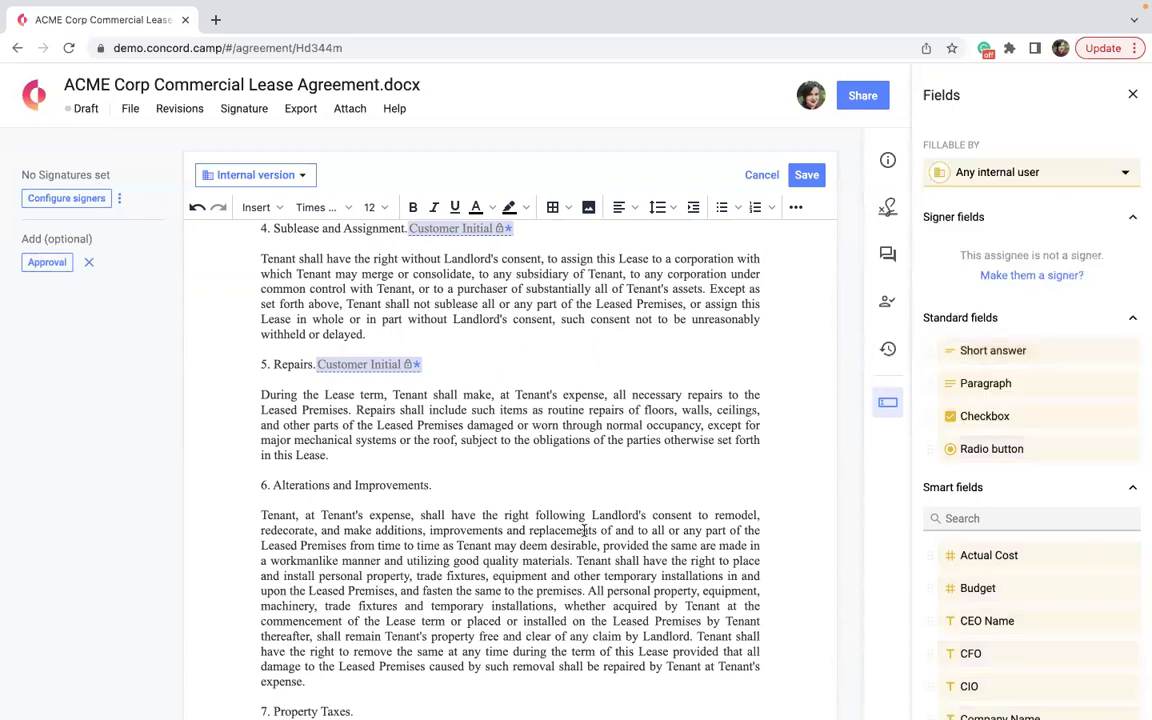
scroll(588, 530, down, 3)
drag(975, 555, 558, 656)
Insert a Budget field after fifteen (15) in section 9 and a Today's Date field in section 12.
scroll(463, 553, down, 4)
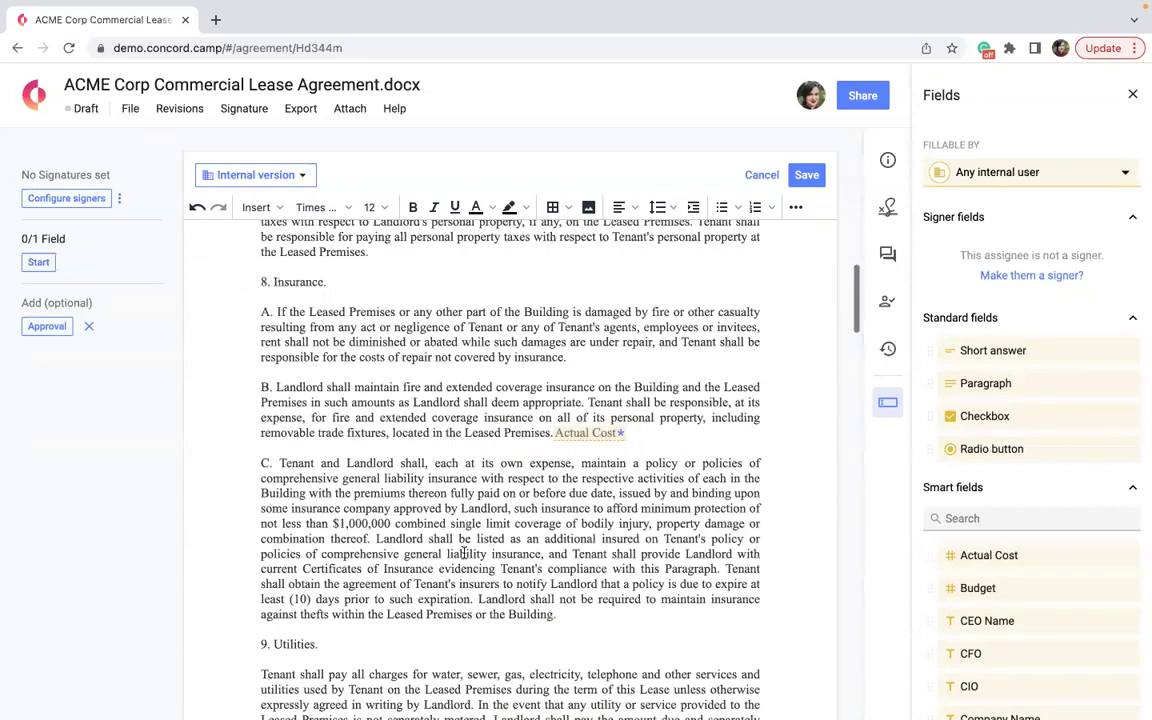
drag(930, 588, 330, 440)
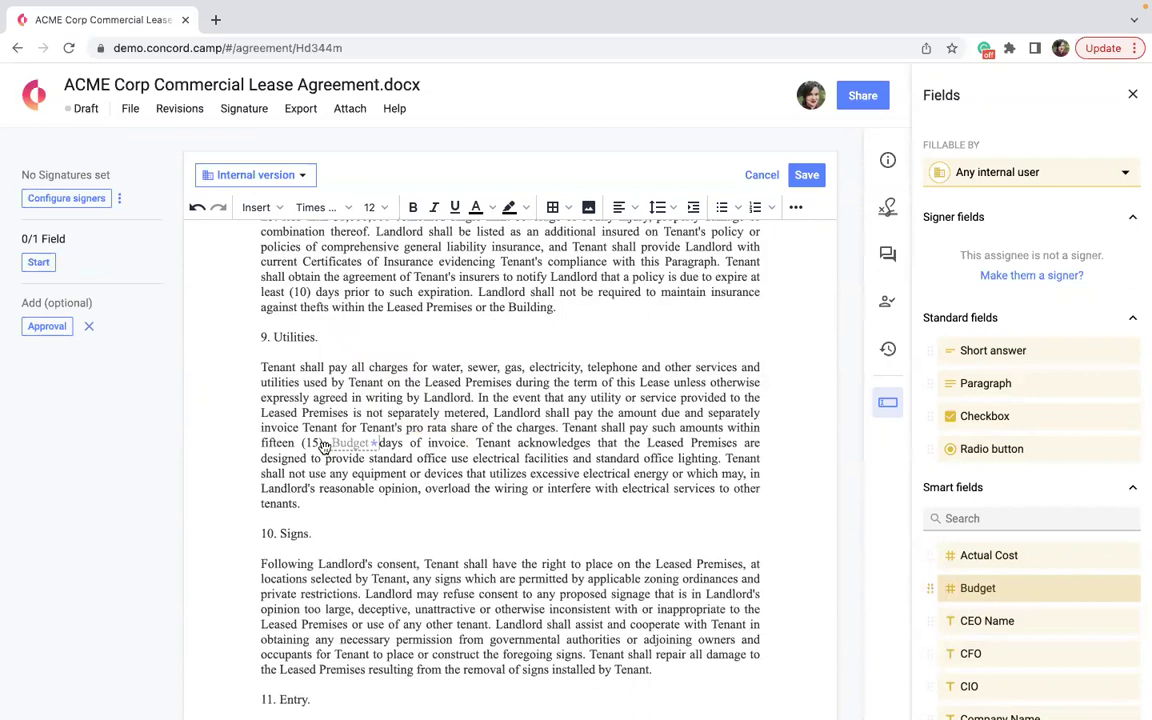
scroll(507, 585, down, 2)
scroll(507, 585, down, 3)
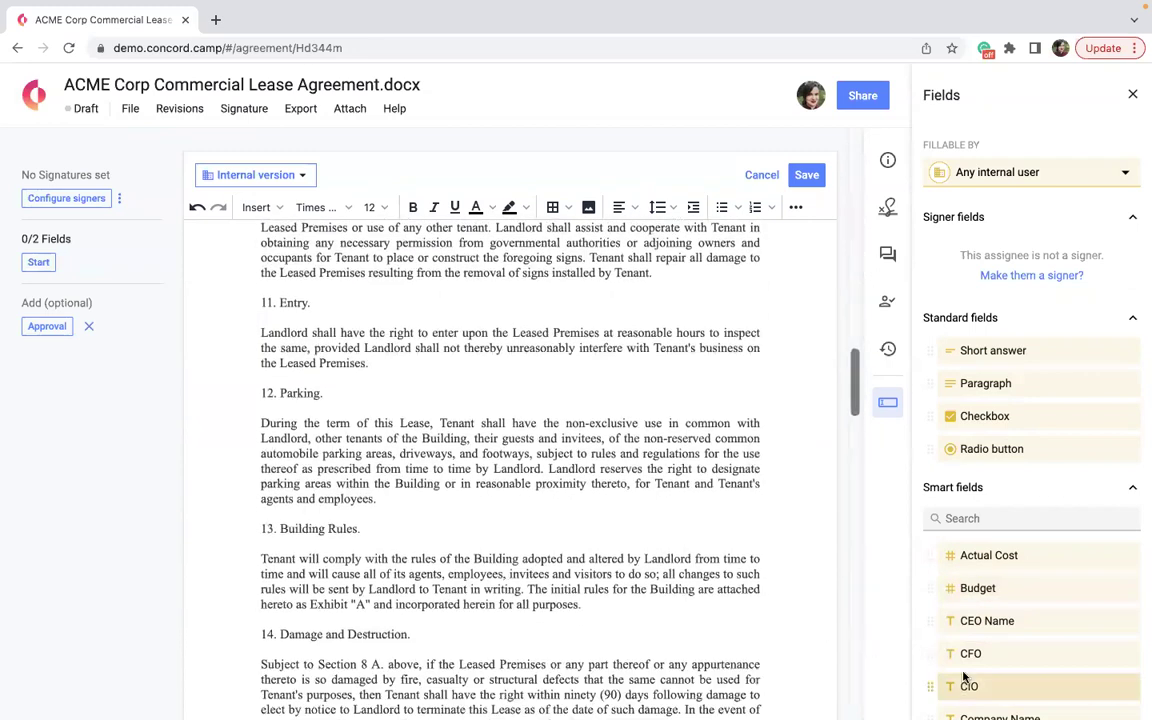
scroll(972, 678, down, 3)
scroll(975, 590, down, 3)
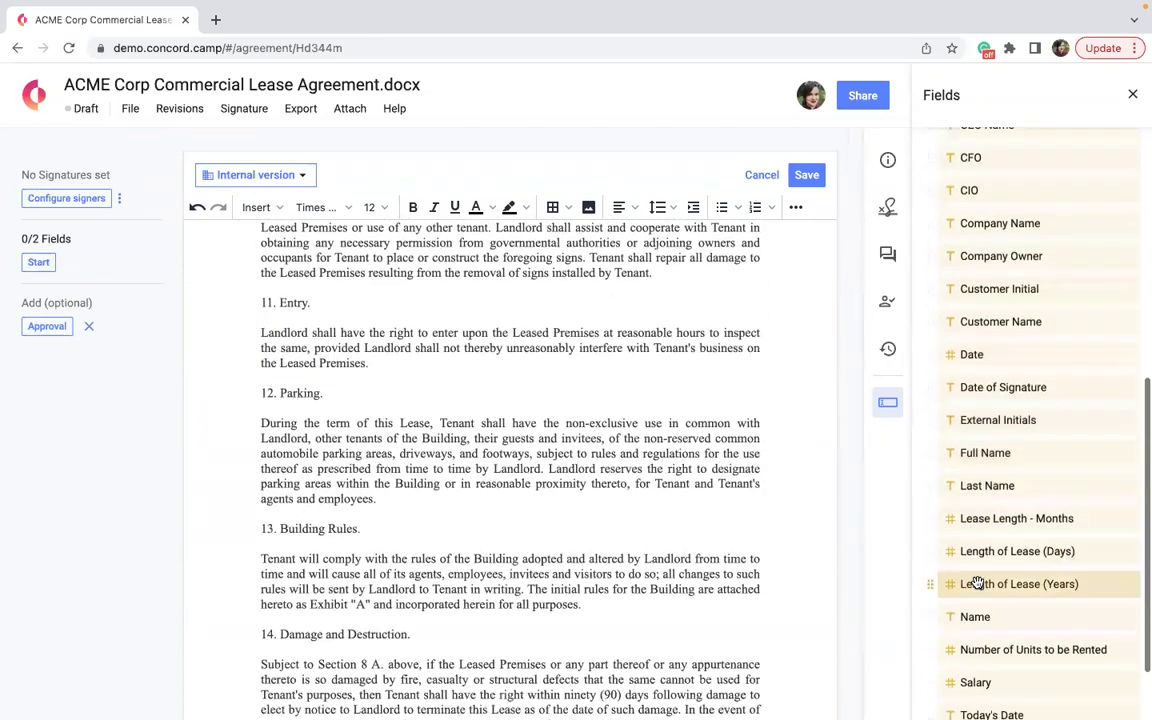
scroll(977, 583, down, 1)
drag(977, 620, 352, 393)
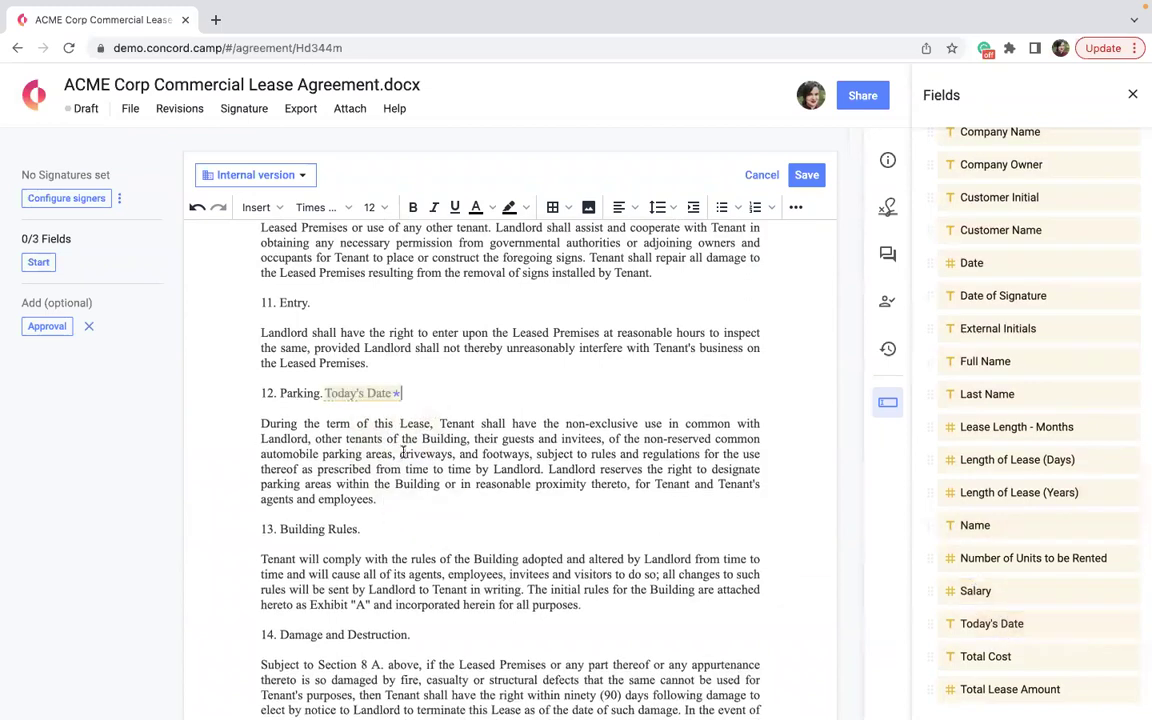
scroll(403, 455, up, 5)
scroll(403, 455, up, 10)
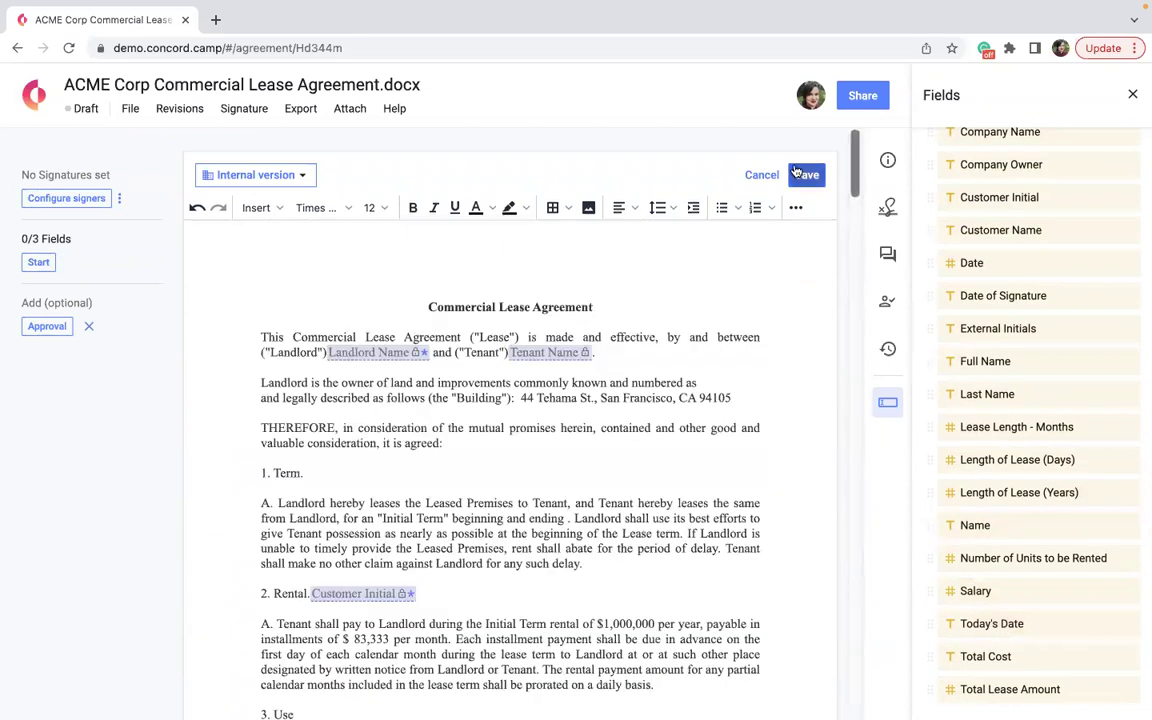
Save the lease draft with its new fields and reopen it for editing.
click(799, 174)
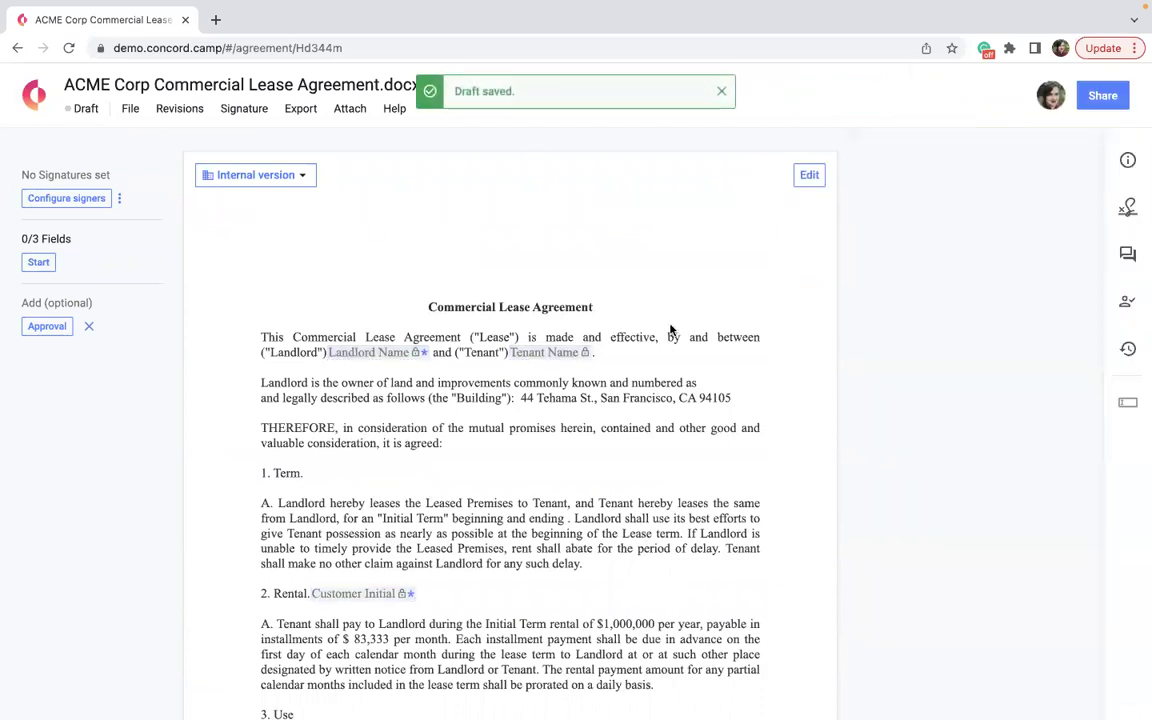
click(815, 176)
scroll(561, 493, down, 1)
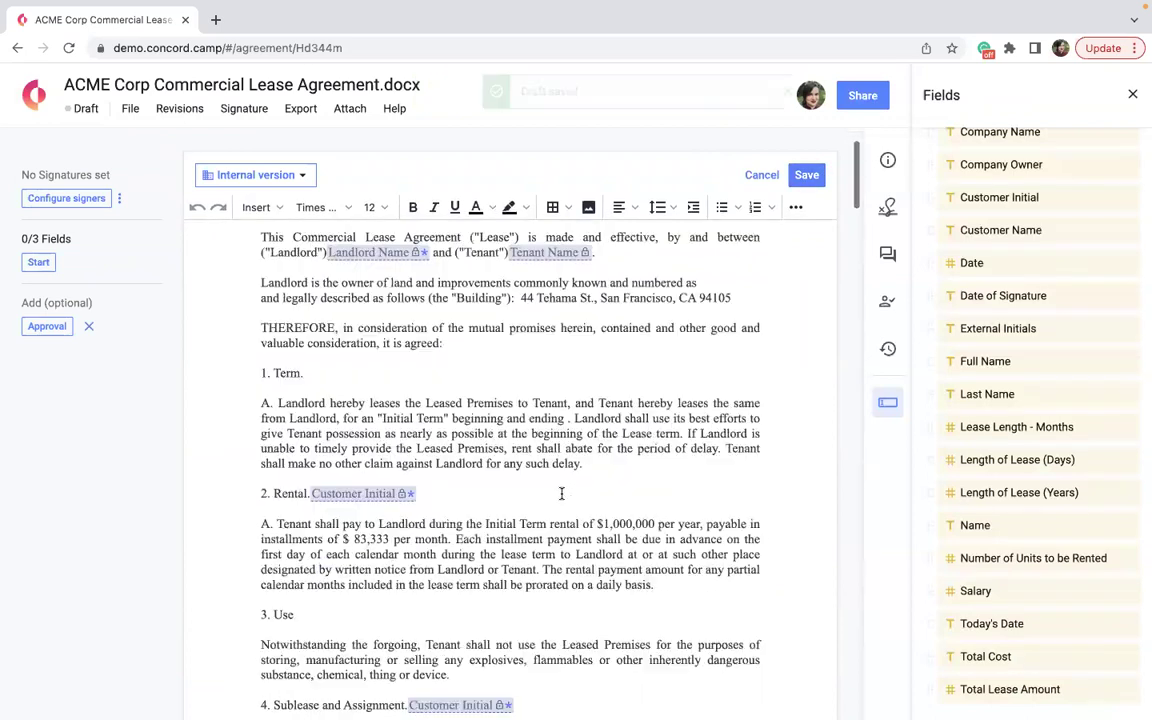
scroll(561, 493, down, 2)
drag(598, 471, 410, 352)
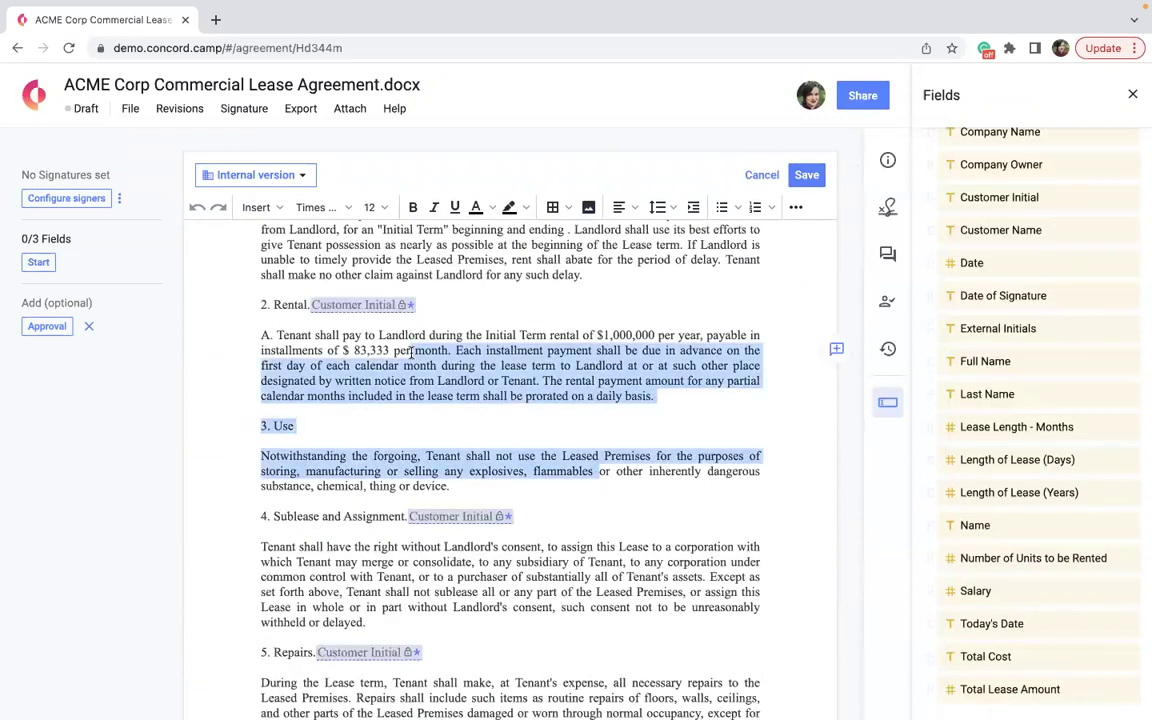
Close the Fields panel and scroll through the lease draft.
click(1133, 94)
scroll(772, 518, down, 2)
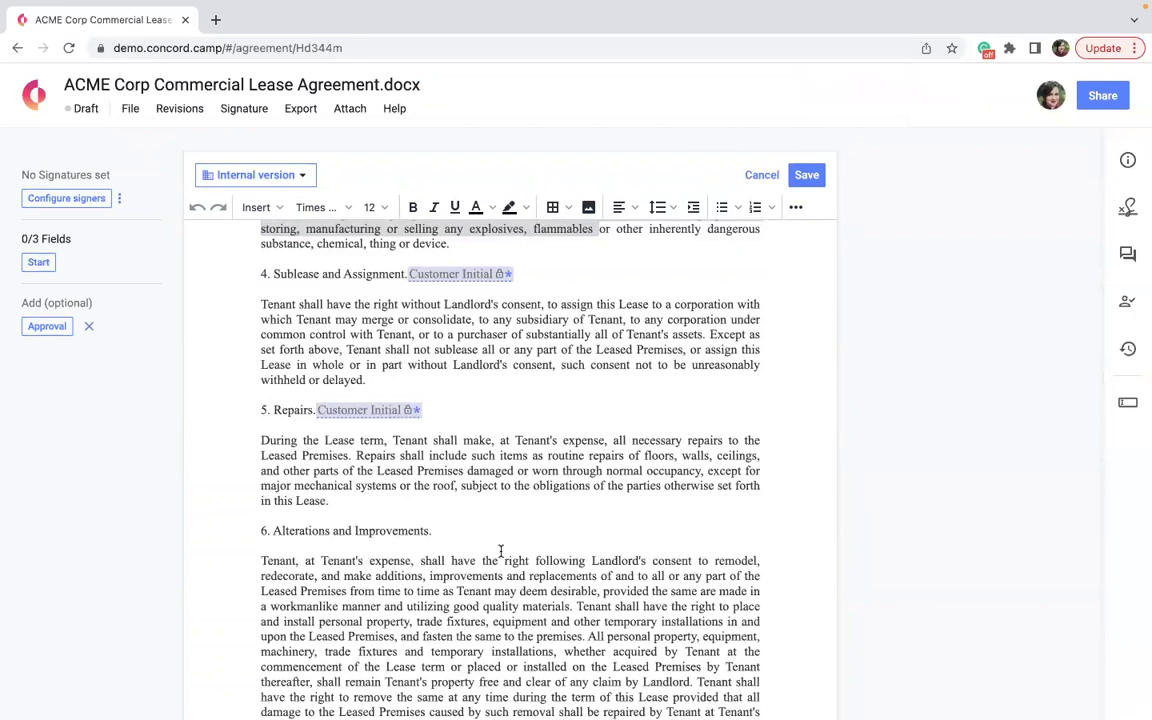
scroll(501, 548, up, 5)
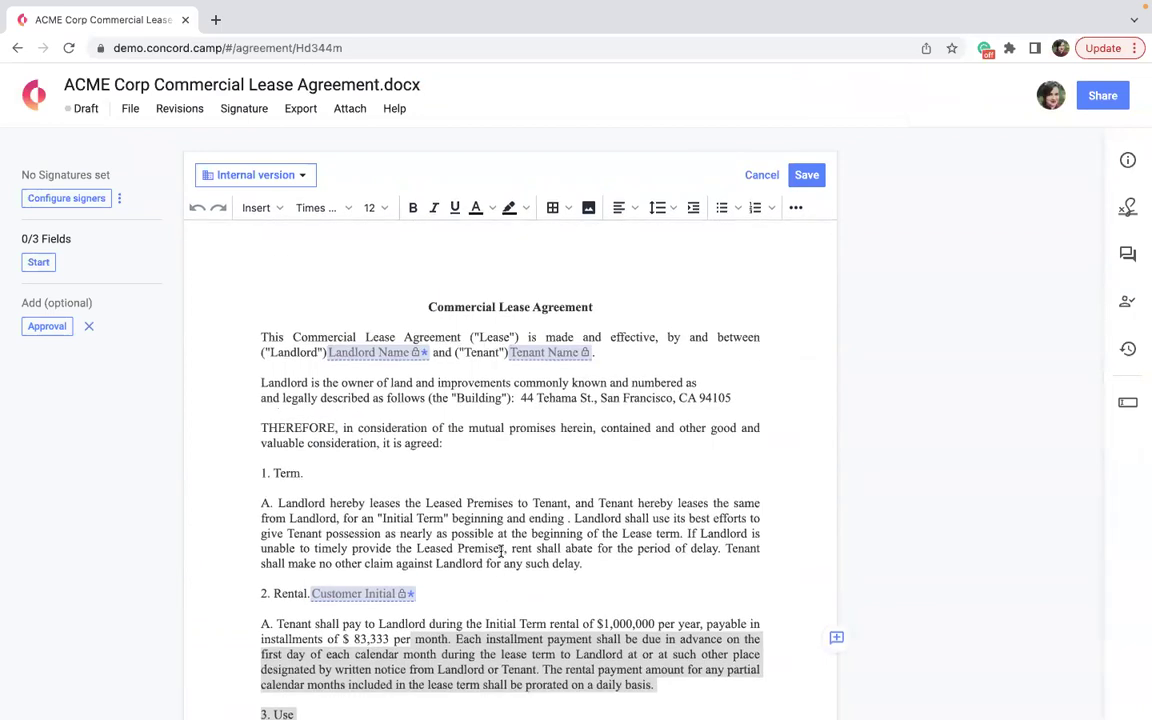
scroll(326, 558, down, 3)
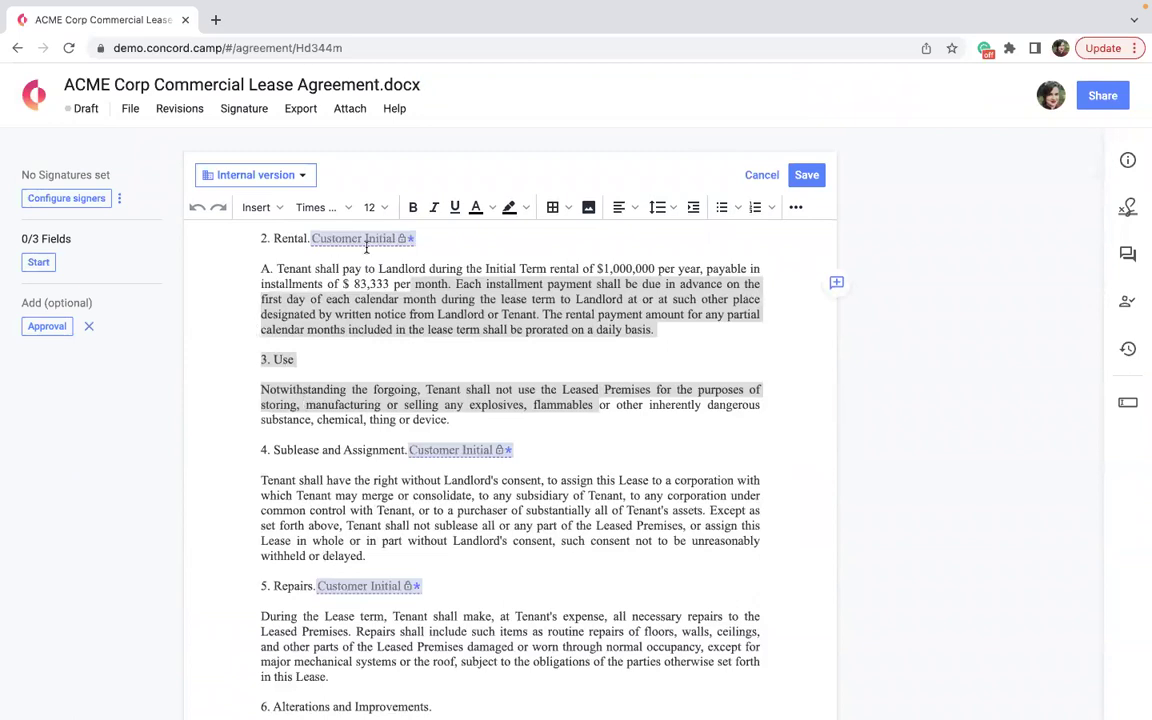
scroll(395, 522, down, 3)
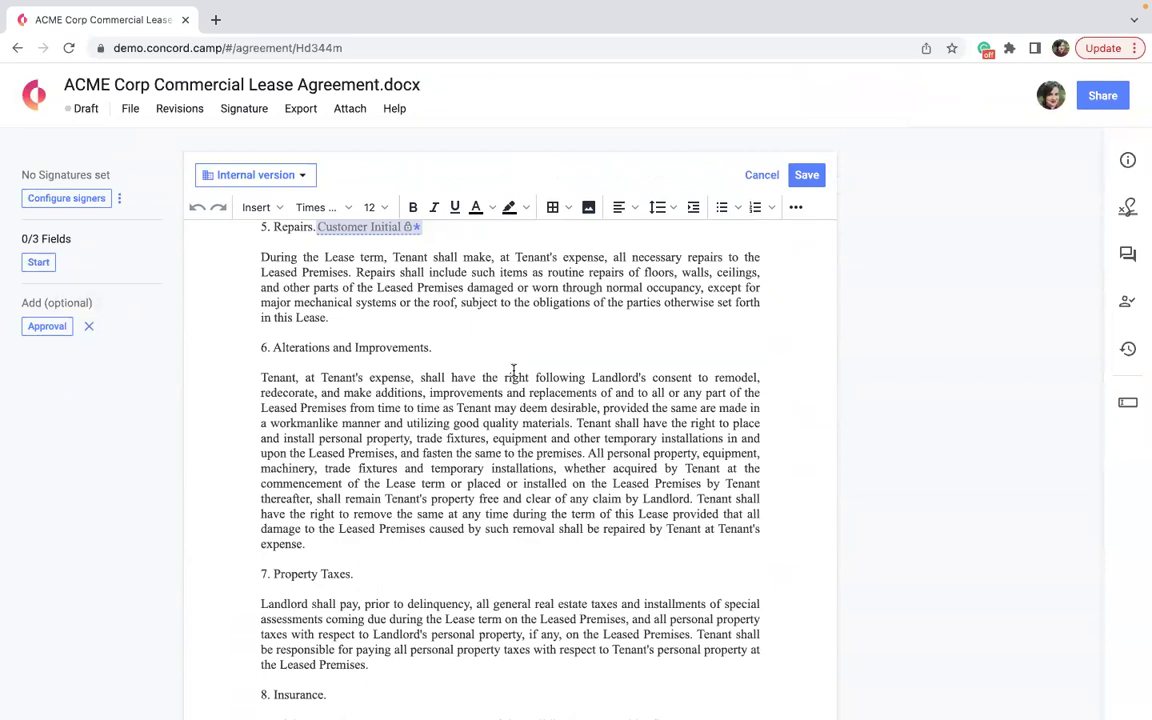
scroll(514, 371, down, 20)
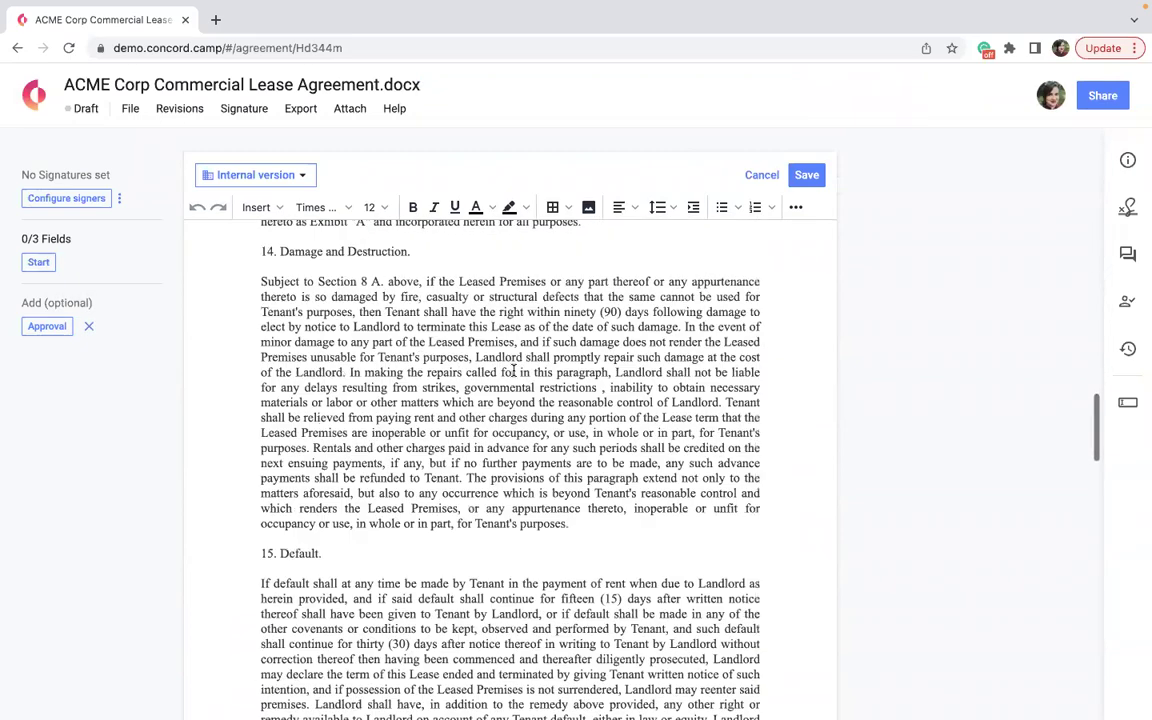
scroll(514, 371, down, 1)
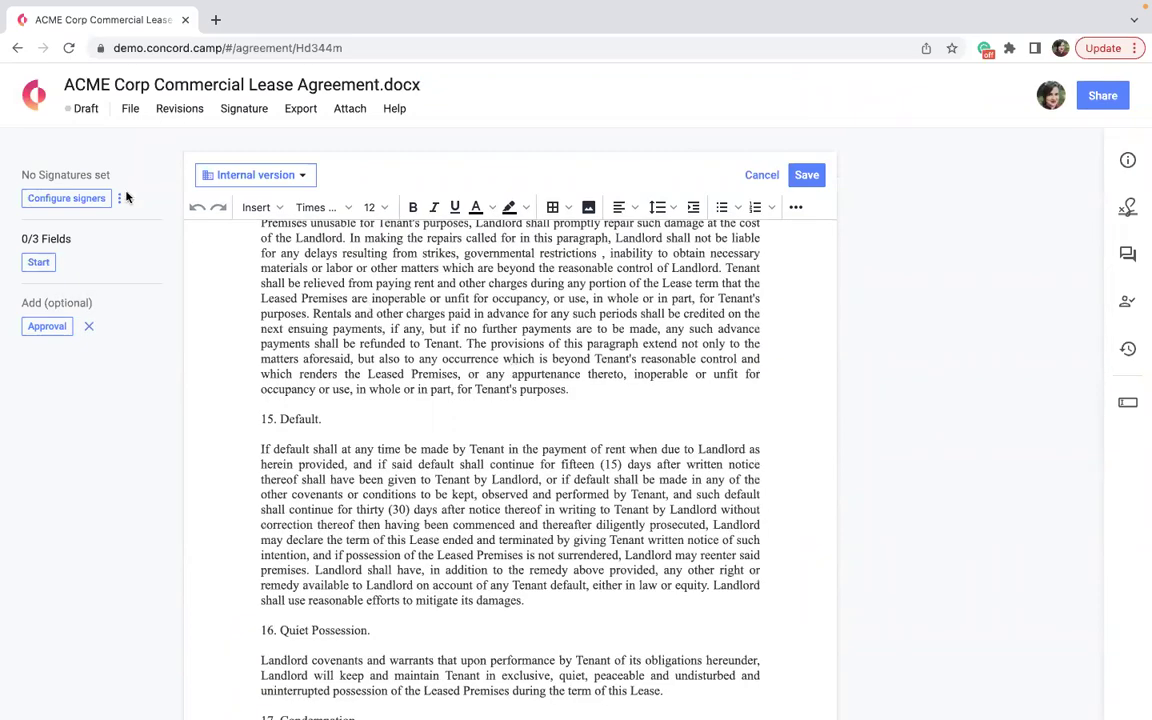
click(131, 112)
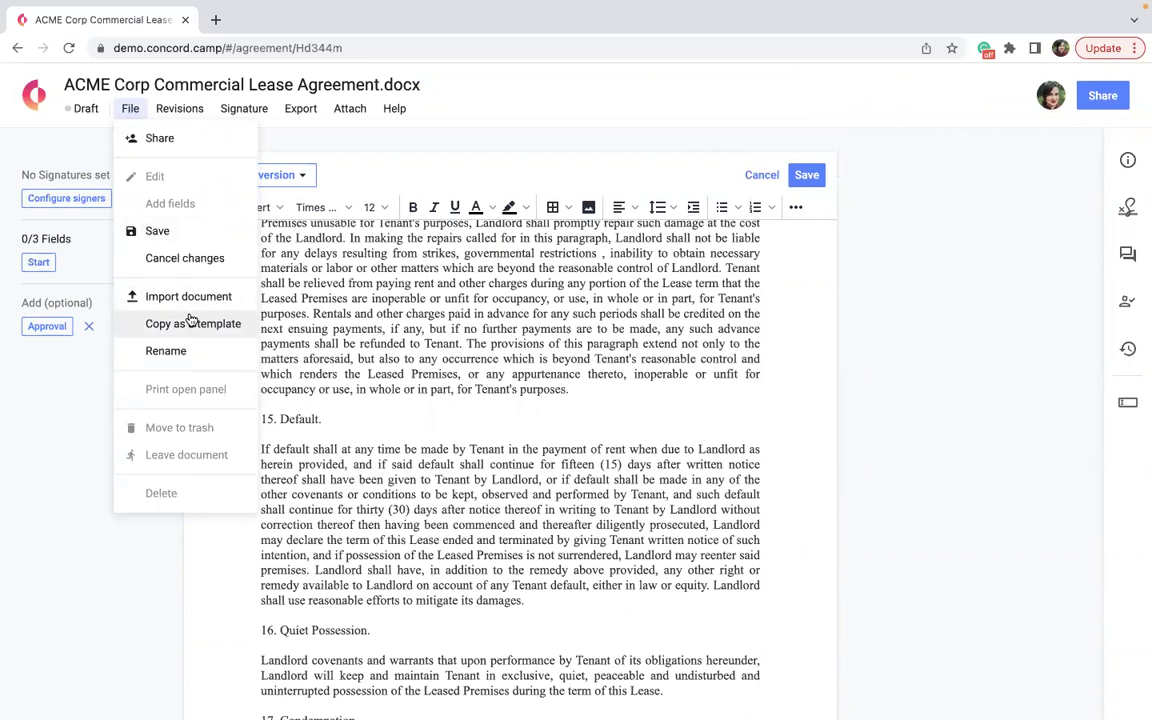
Make a template copy of the lease, saving the pending changes first.
click(190, 320)
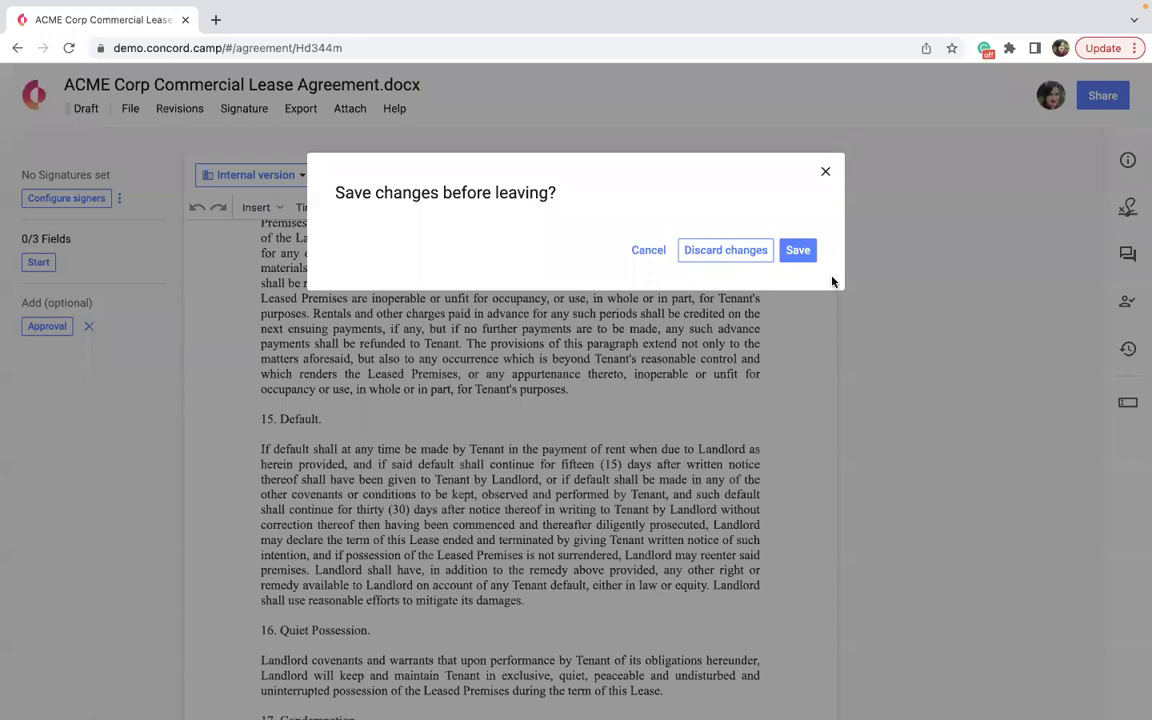
click(797, 250)
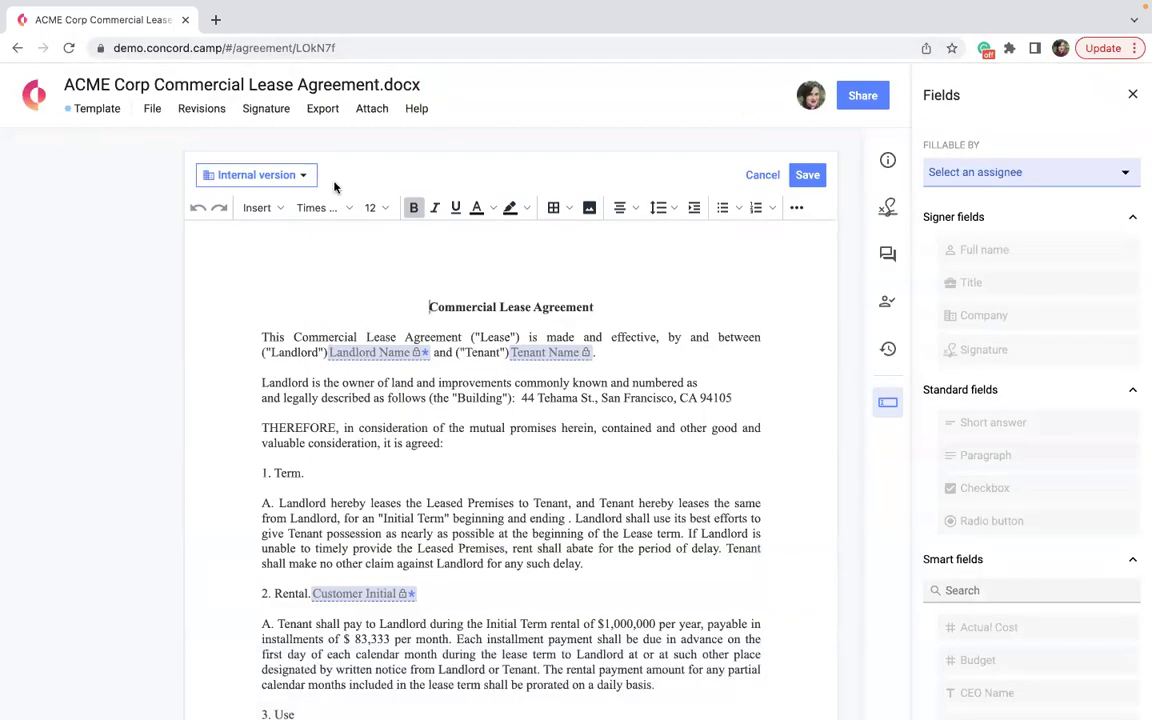
Retitle the template 'Commercial Lease Agreement - [Customer Name] - [Date]', save it, and go back Home.
click(249, 92)
key(BackSpace)
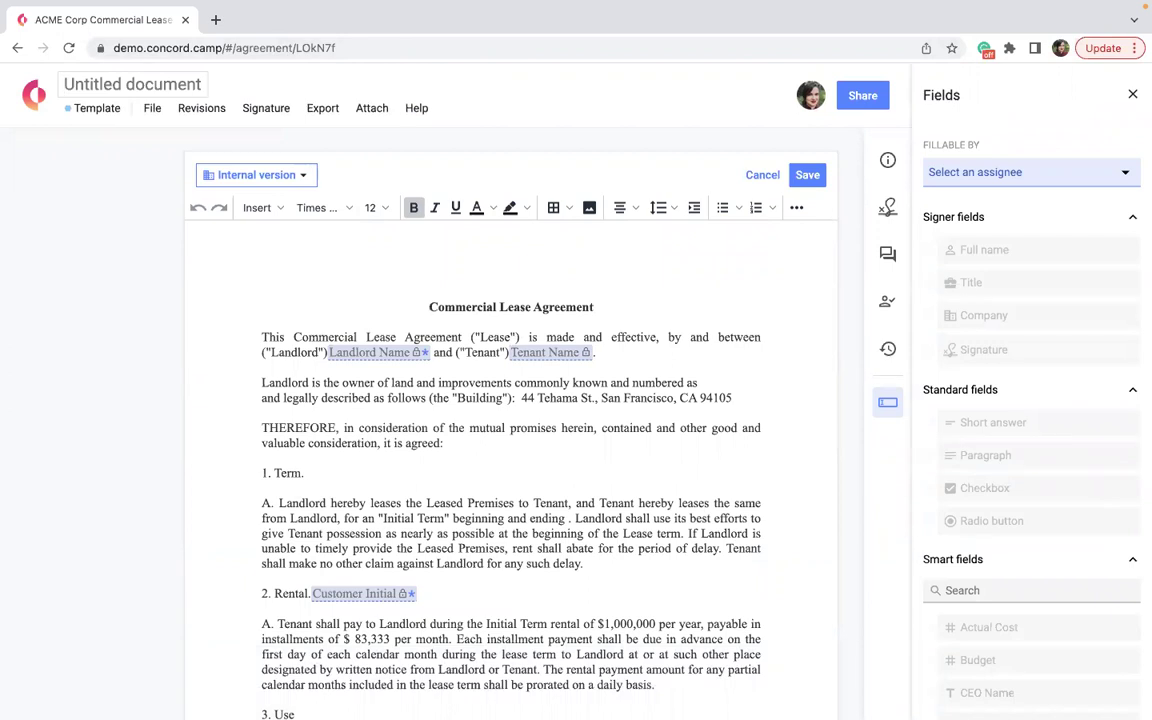
text(Commercial )
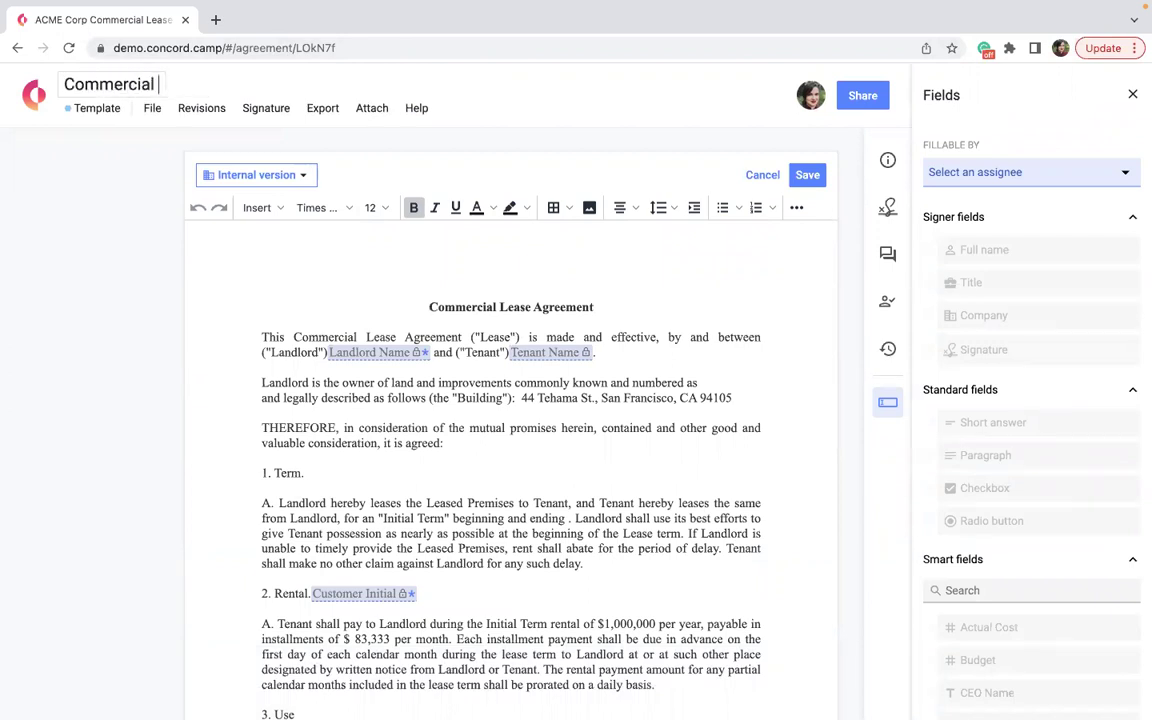
text(Lease Agreement )
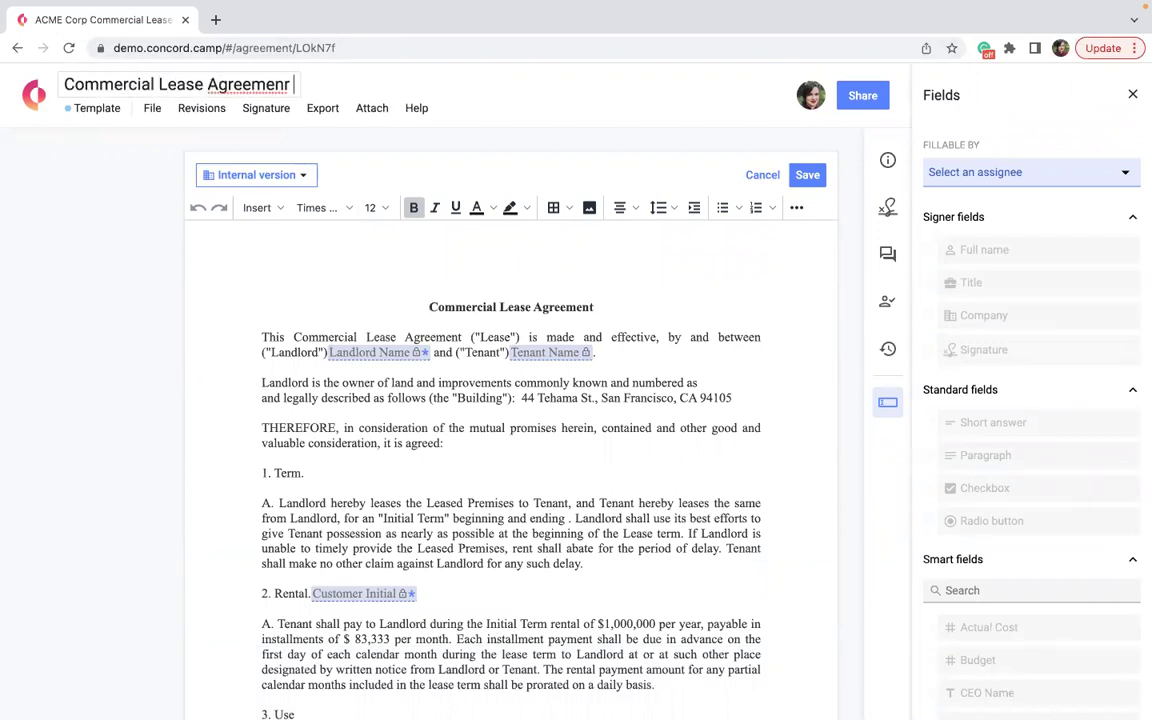
text(- [Customer Name)
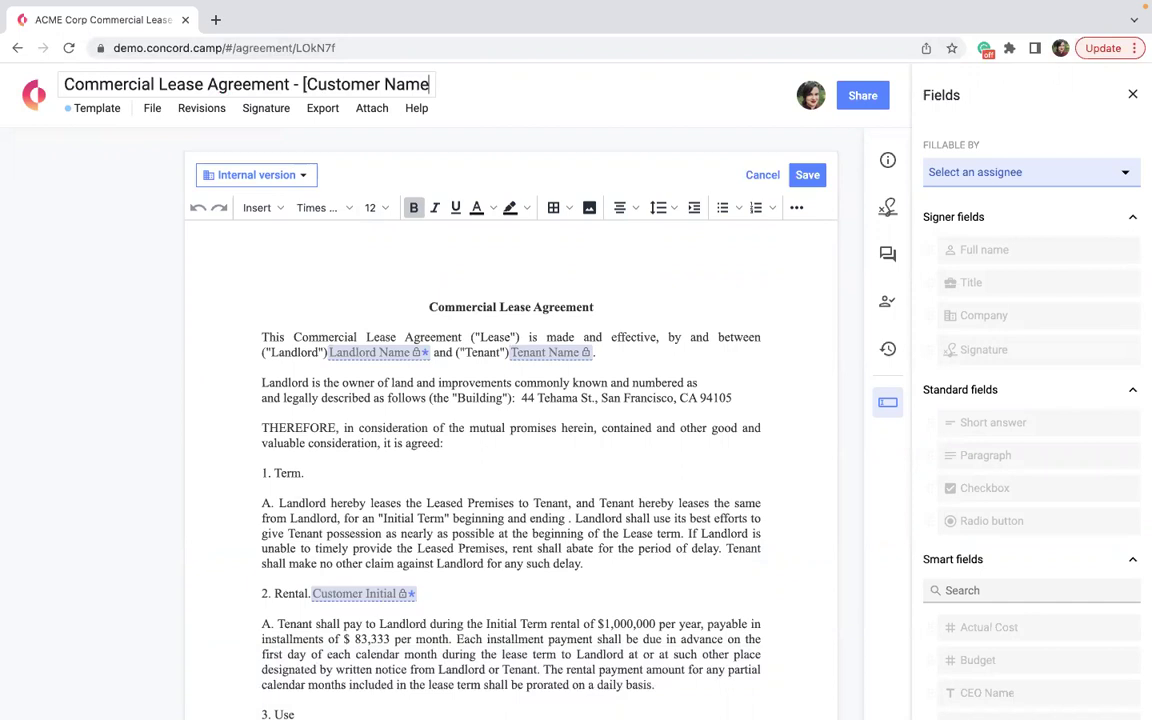
text(] - [Date])
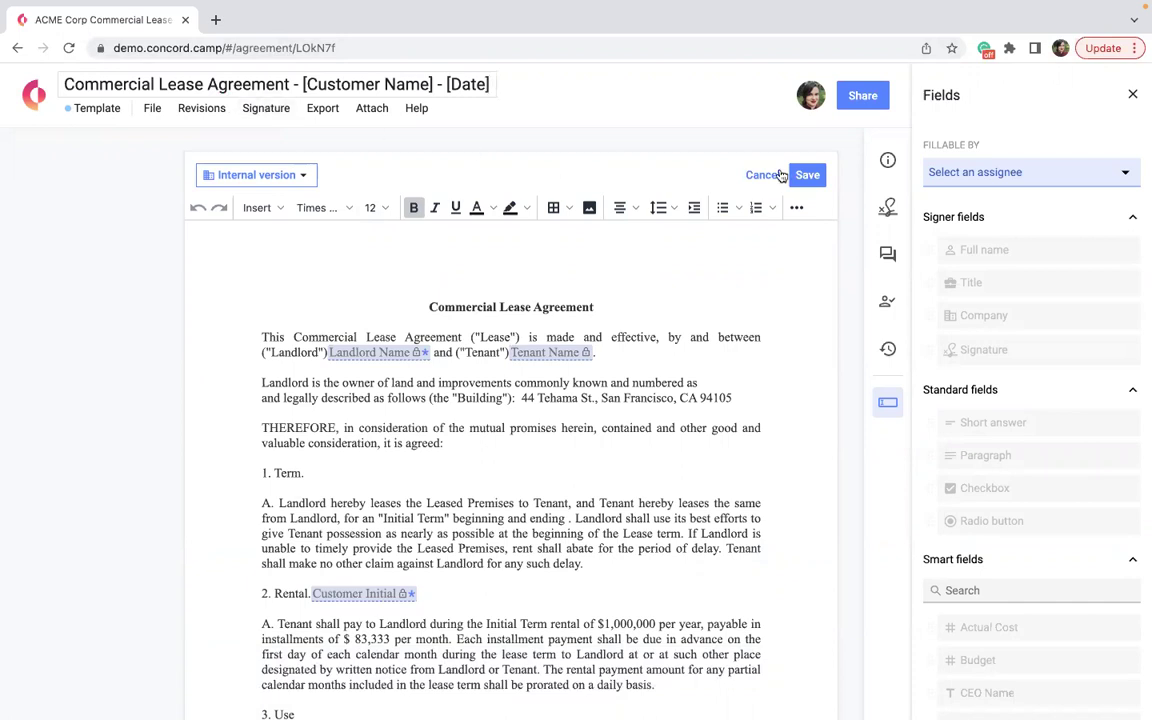
click(808, 176)
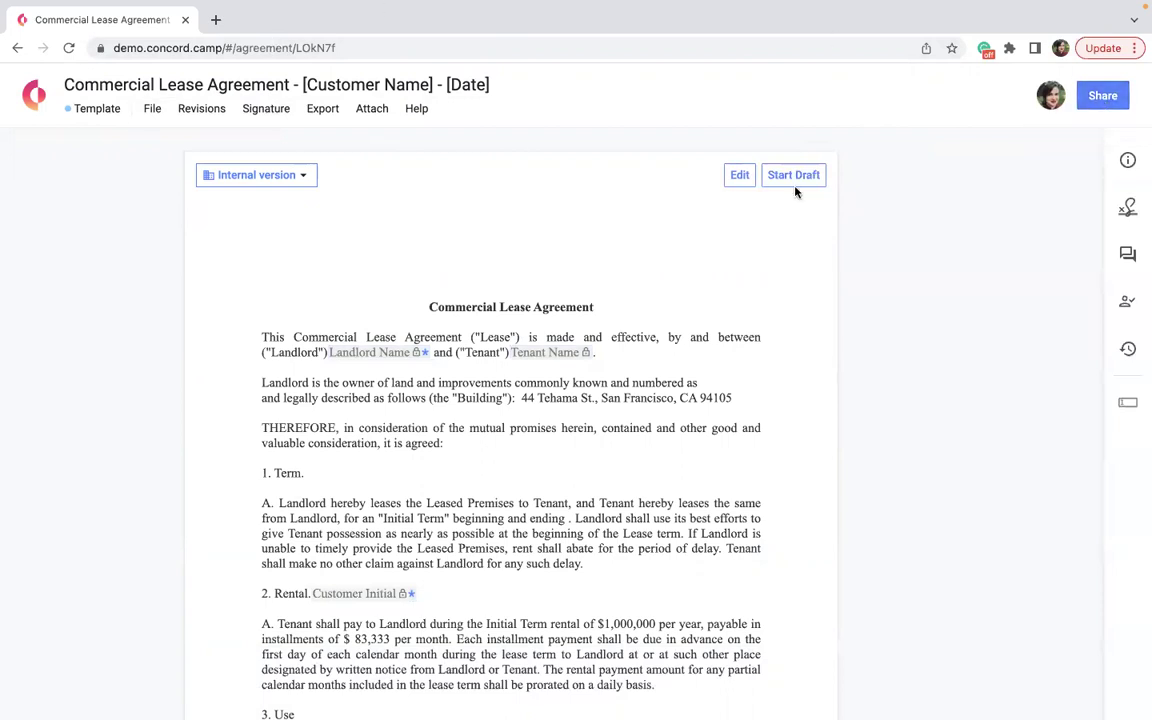
click(34, 100)
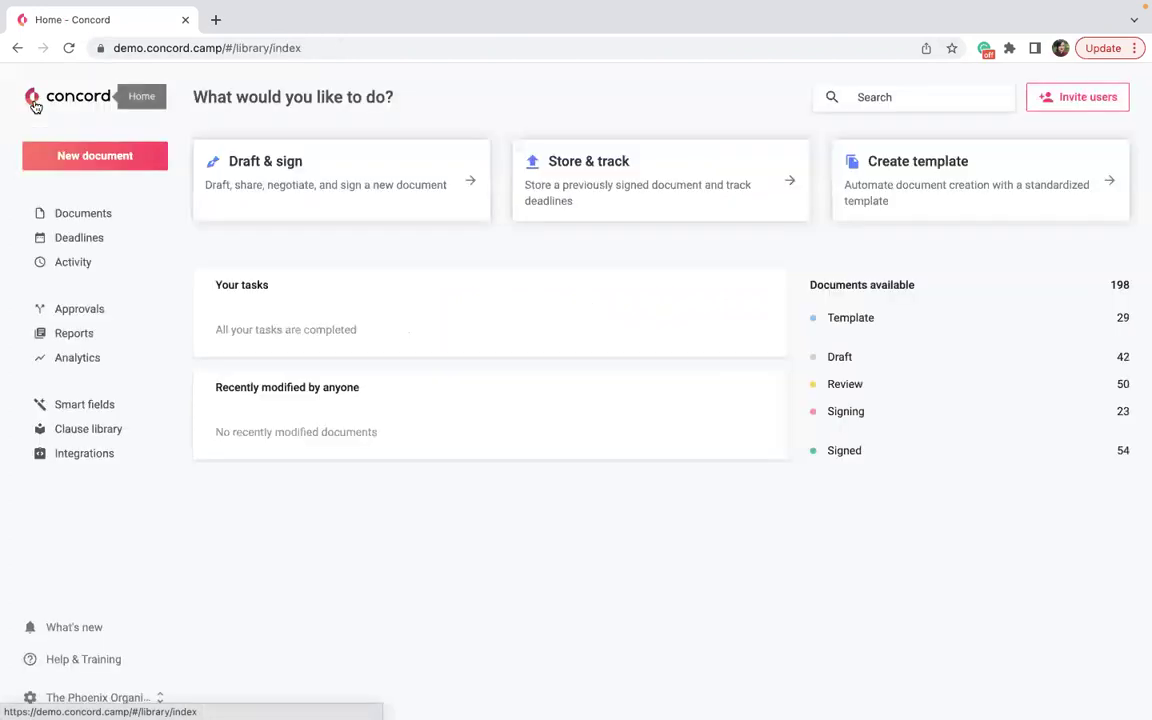
Create a new Draft & sign document from the Commercial Lease Agreement template.
click(270, 160)
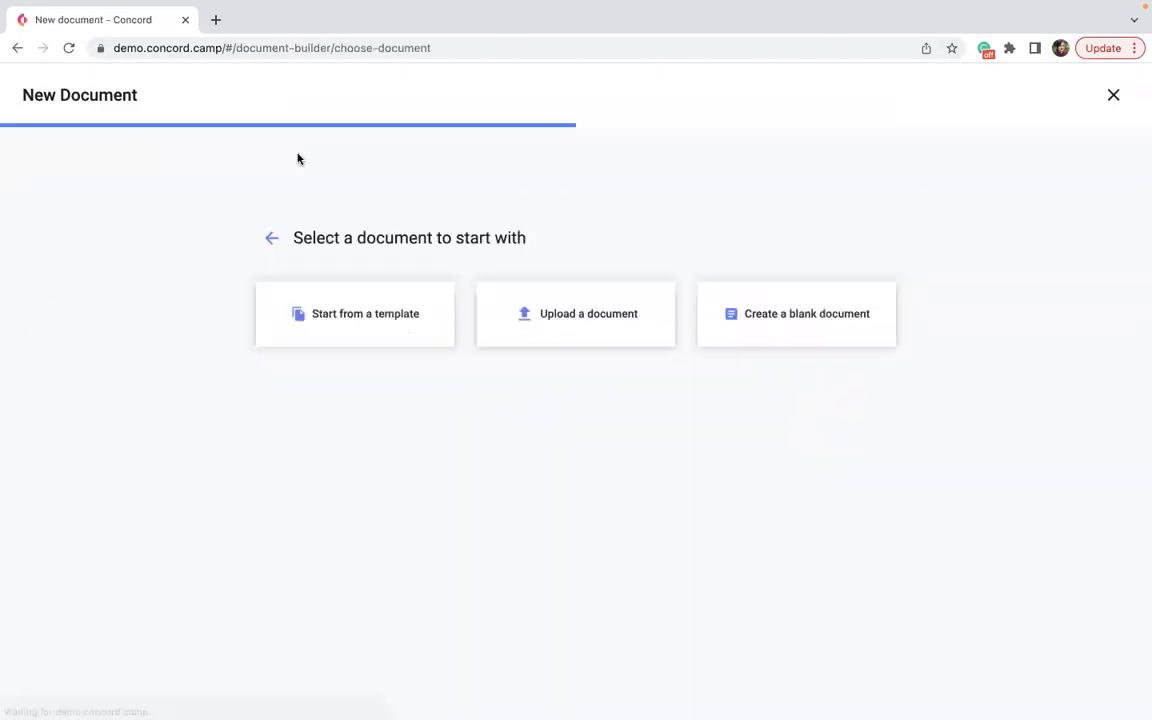
click(364, 318)
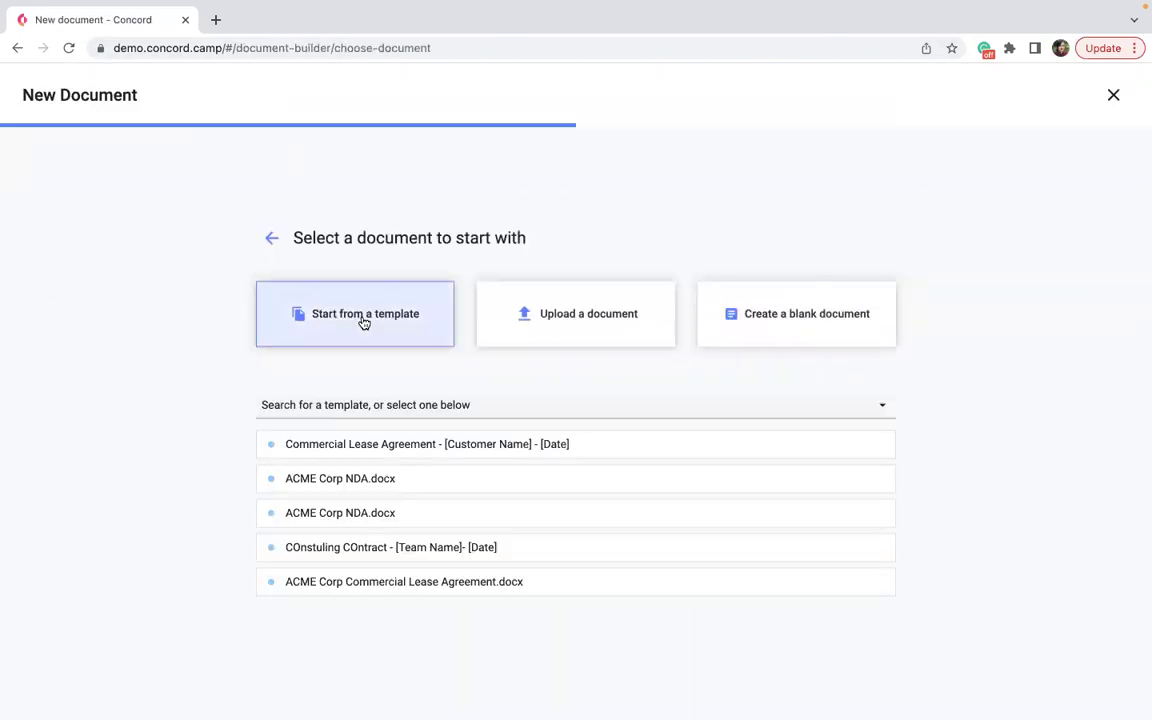
click(395, 449)
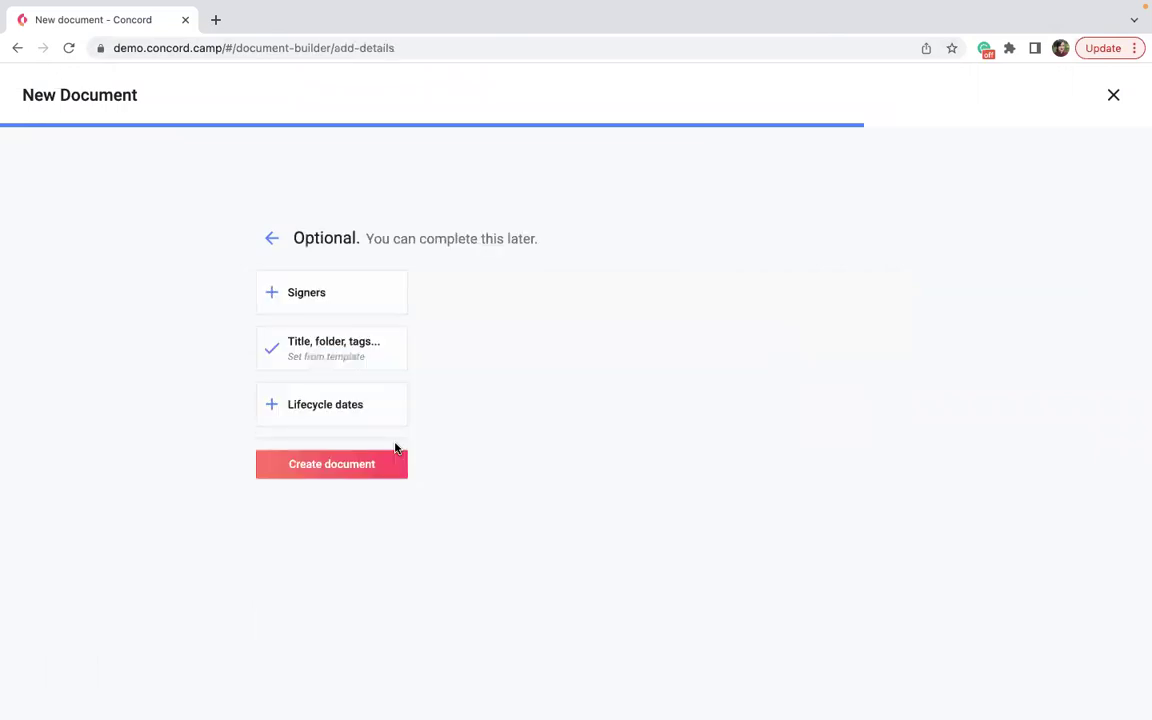
click(392, 456)
mouse_move(715, 700)
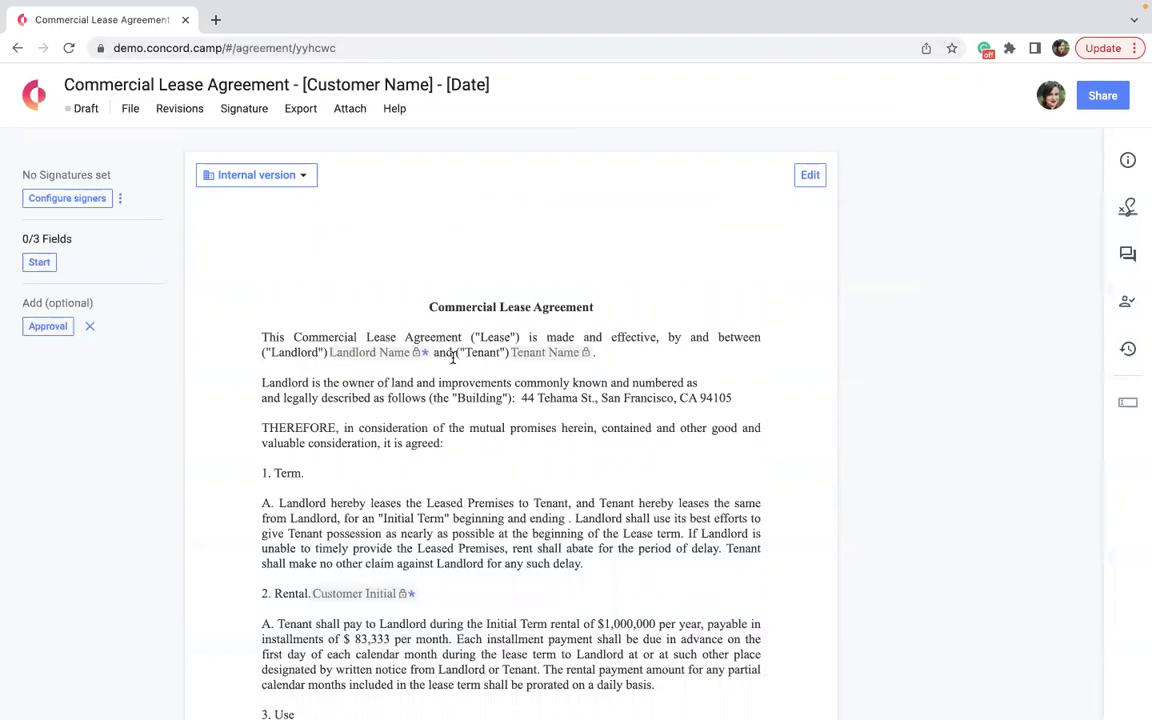
Go Home, view the Template documents list, then return to the home dashboard.
click(35, 95)
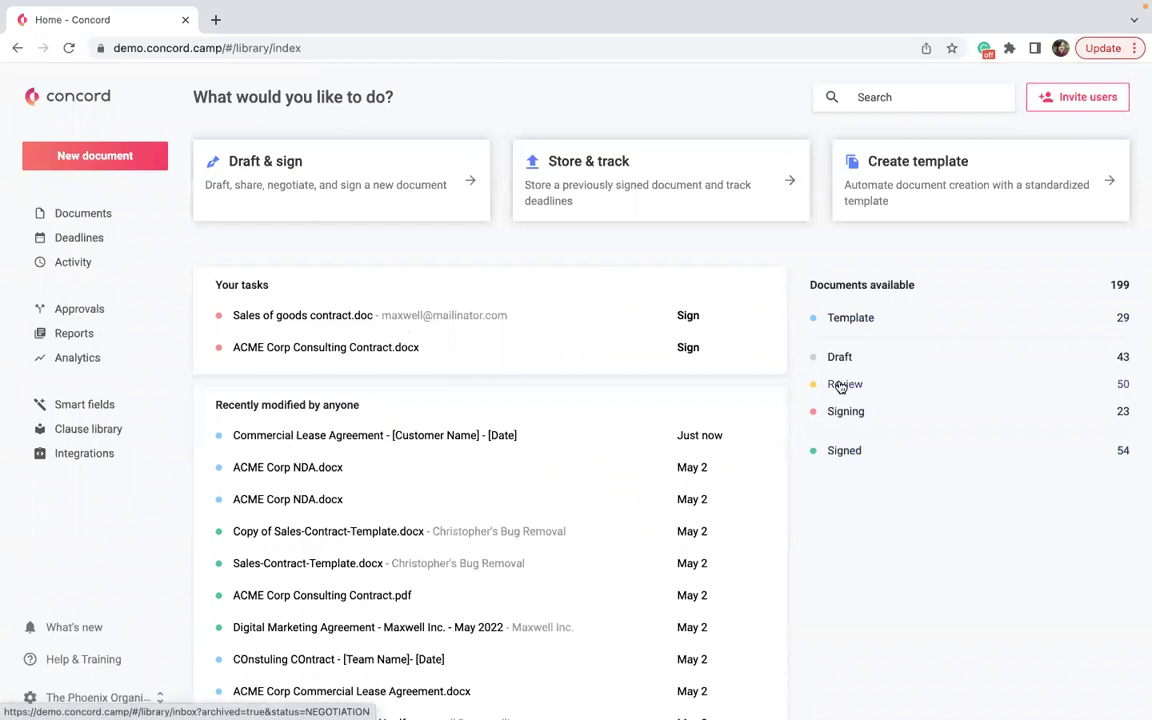
click(855, 320)
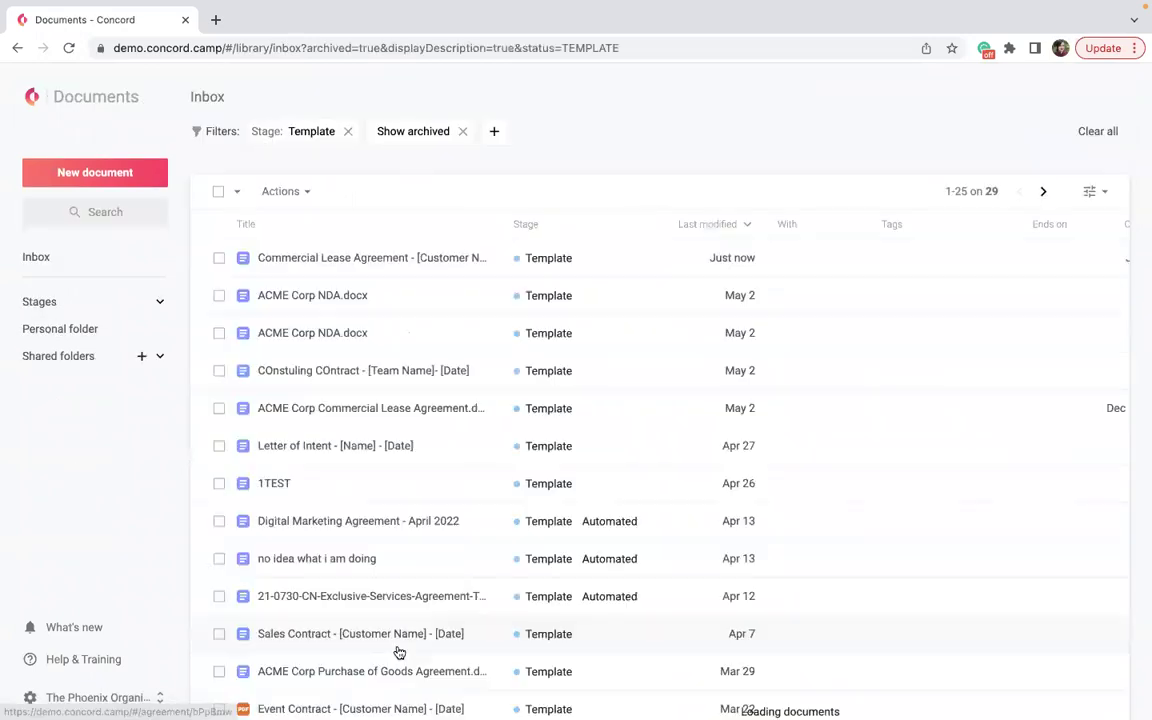
click(48, 96)
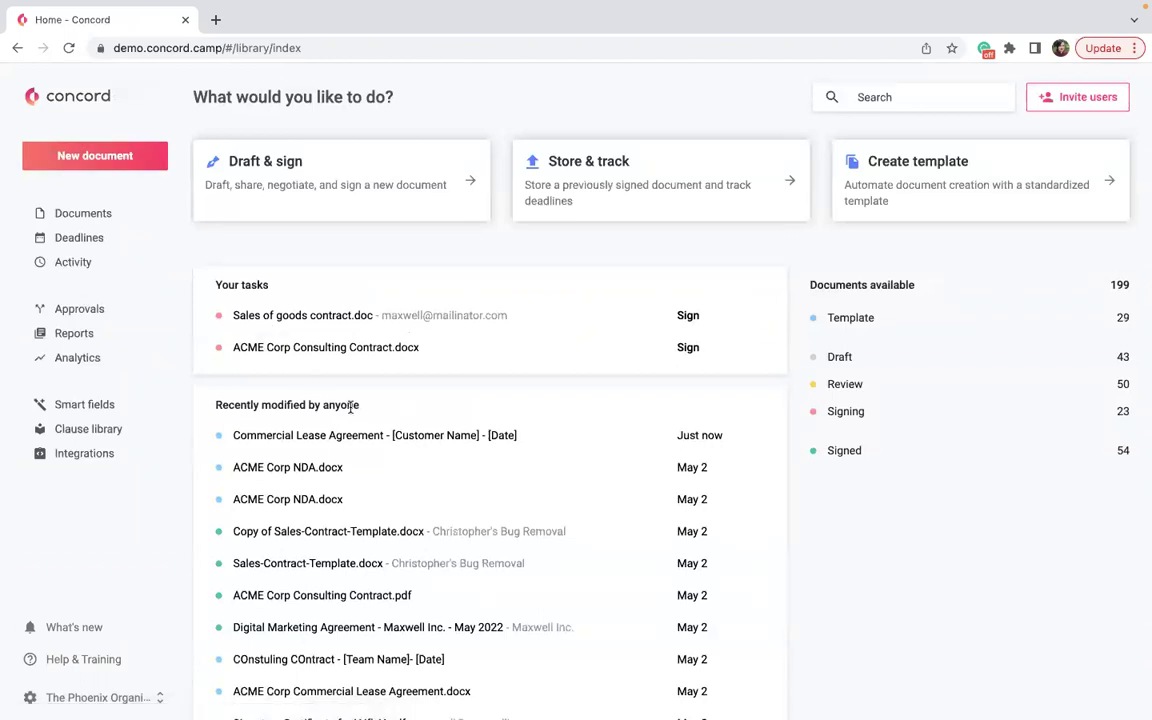
scroll(355, 440, down, 1)
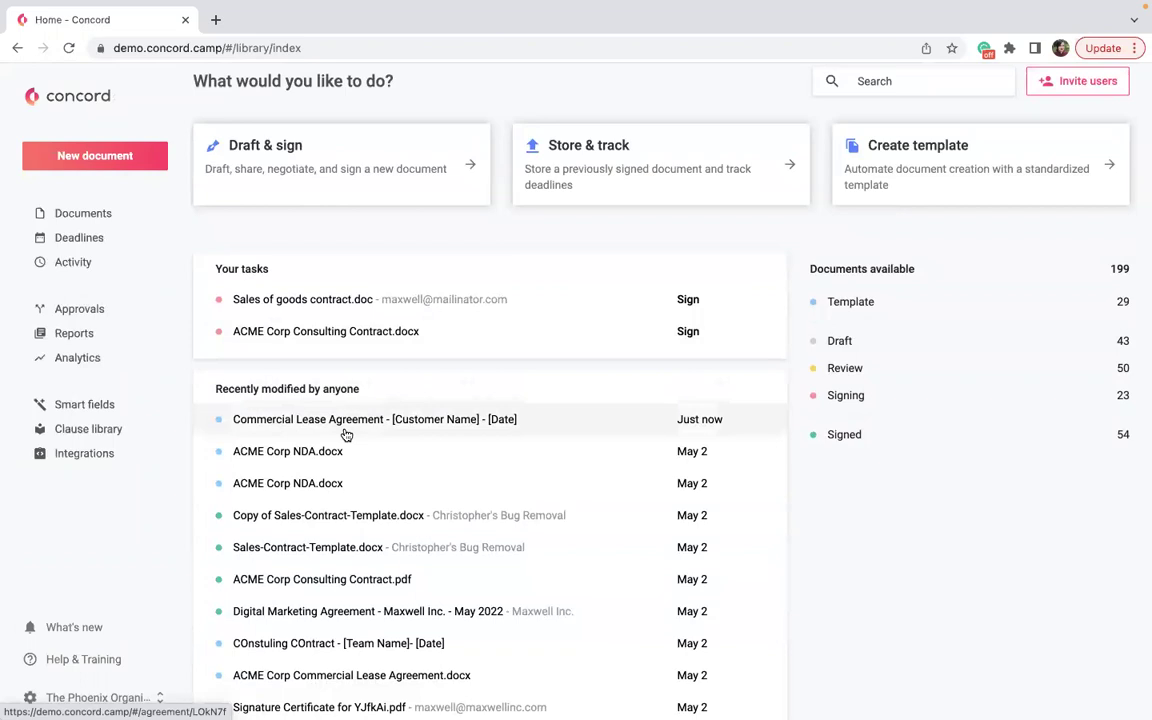
Create another Draft & sign document from the Commercial Lease Agreement template.
scroll(345, 434, down, 1)
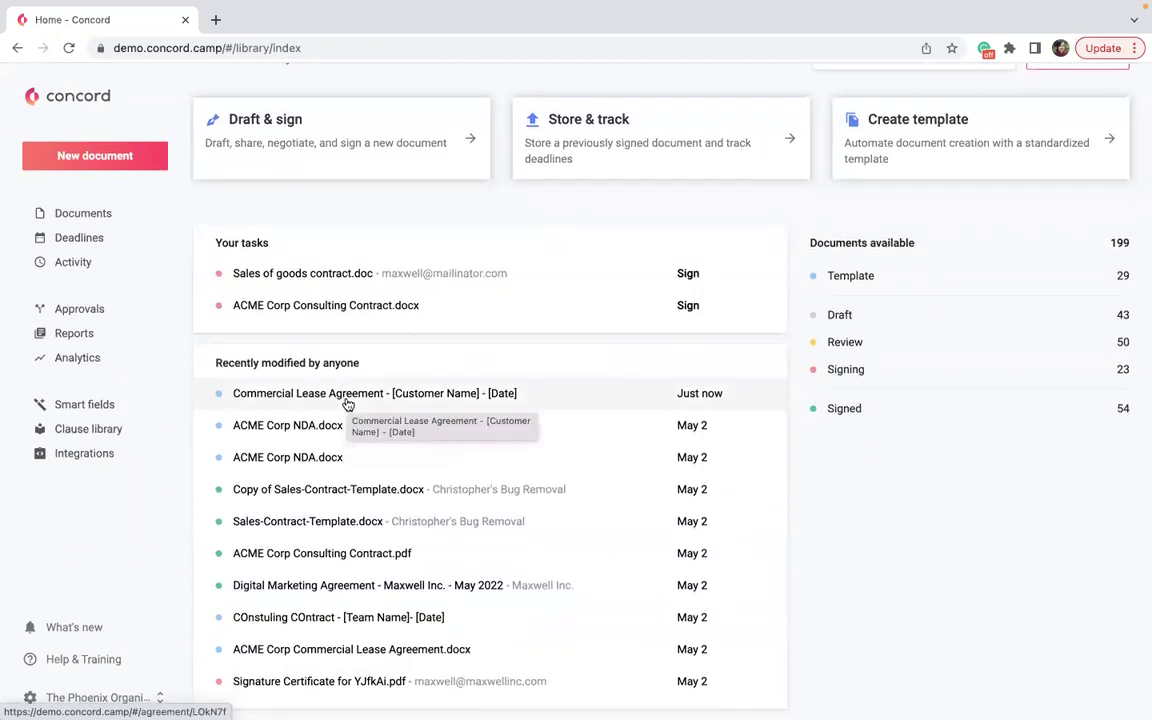
click(267, 162)
click(356, 338)
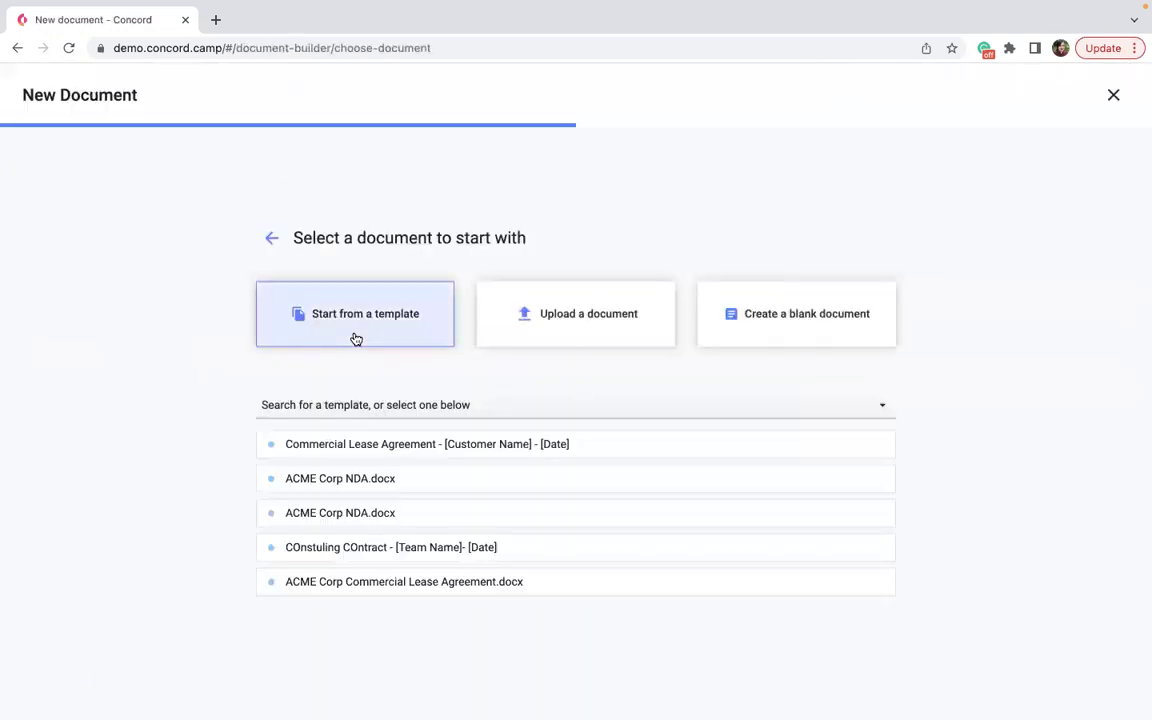
click(384, 458)
click(361, 471)
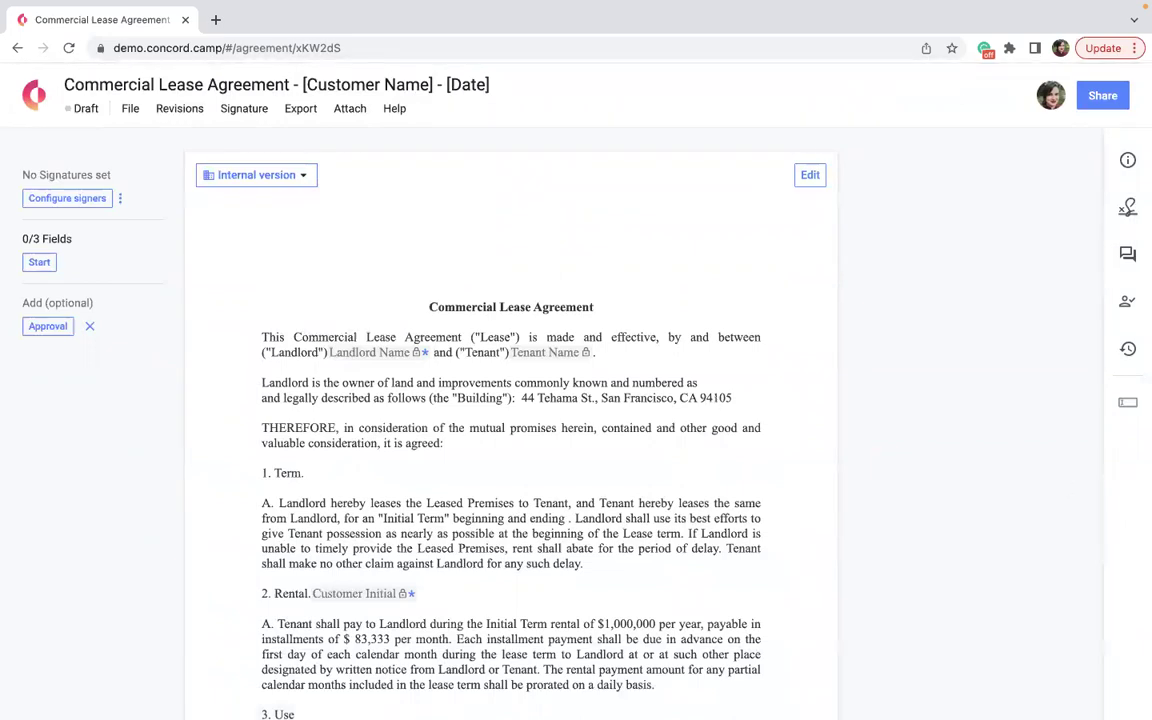
Put the lease draft into editing and add the internal team member as first signer.
click(807, 176)
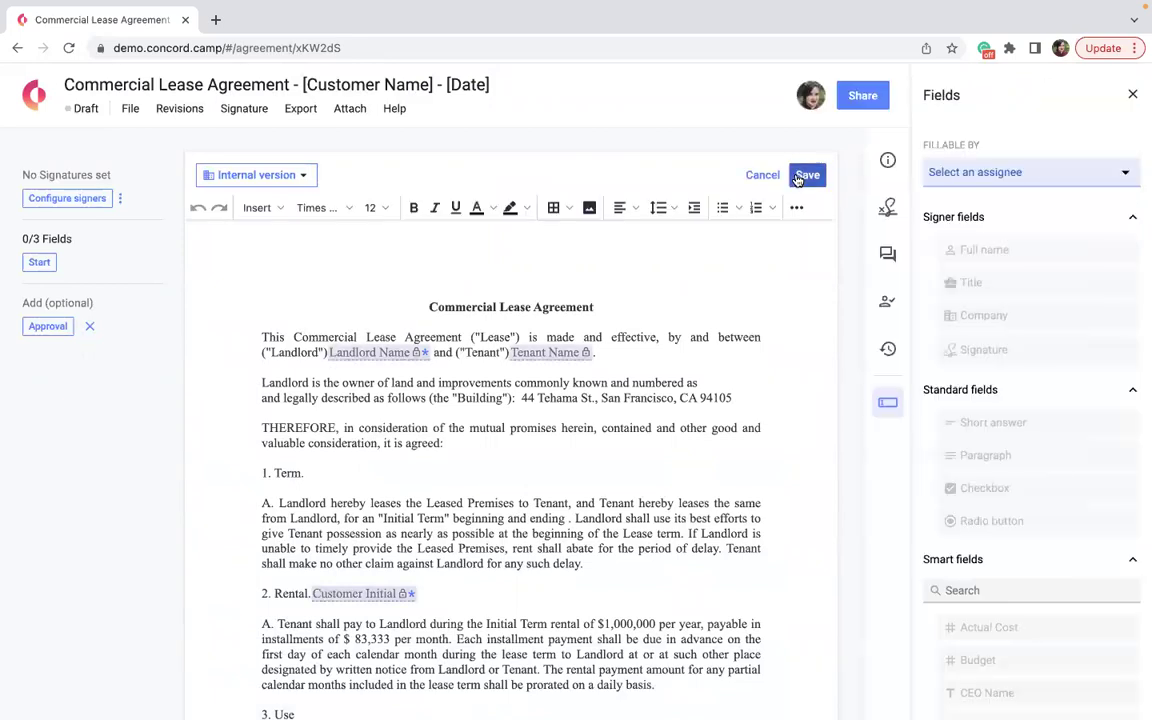
click(887, 207)
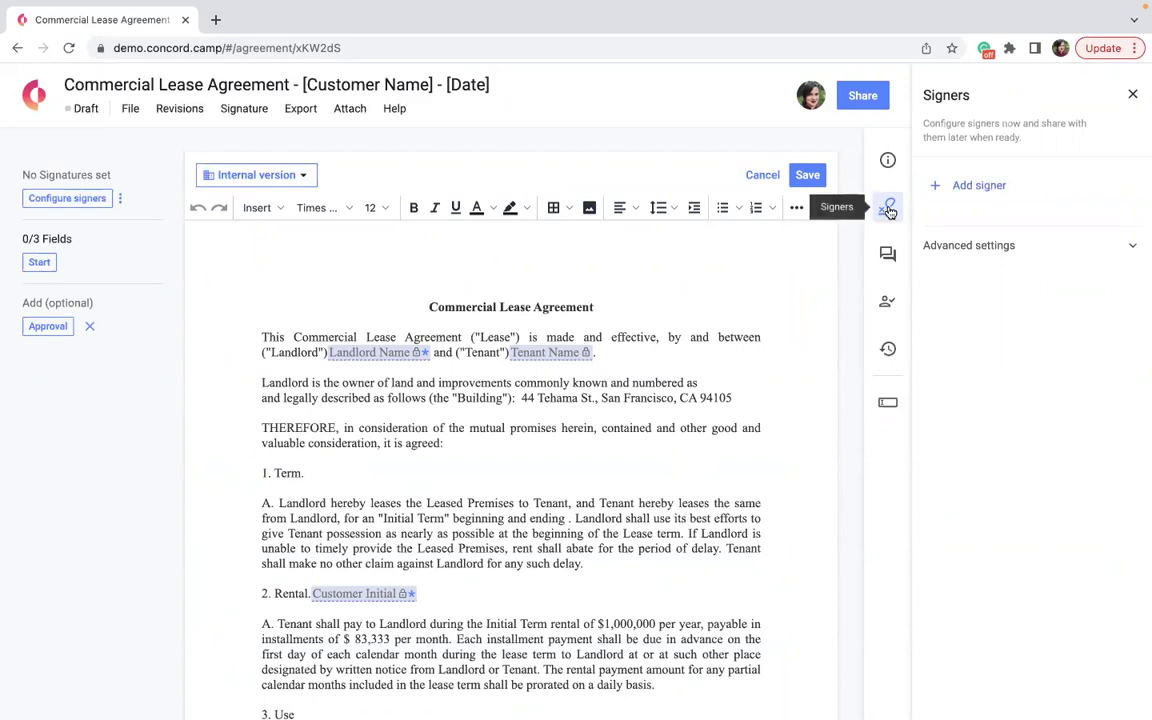
click(975, 187)
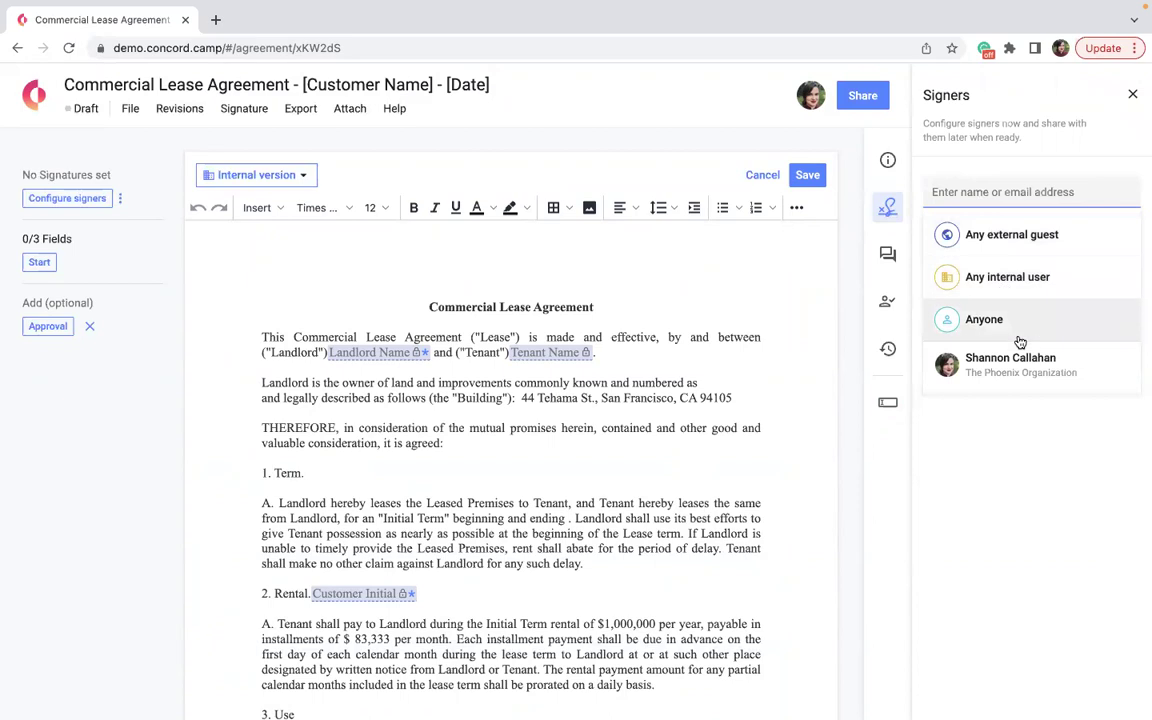
click(1034, 368)
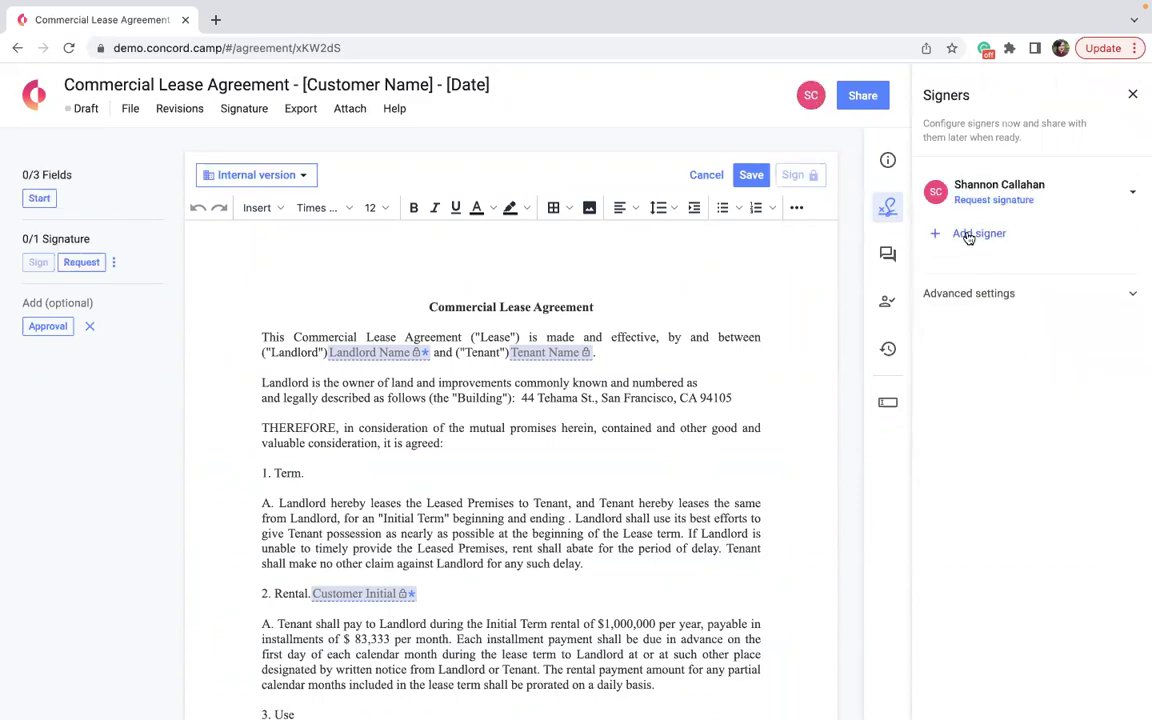
Add the external contact's email address as the second signer.
click(964, 231)
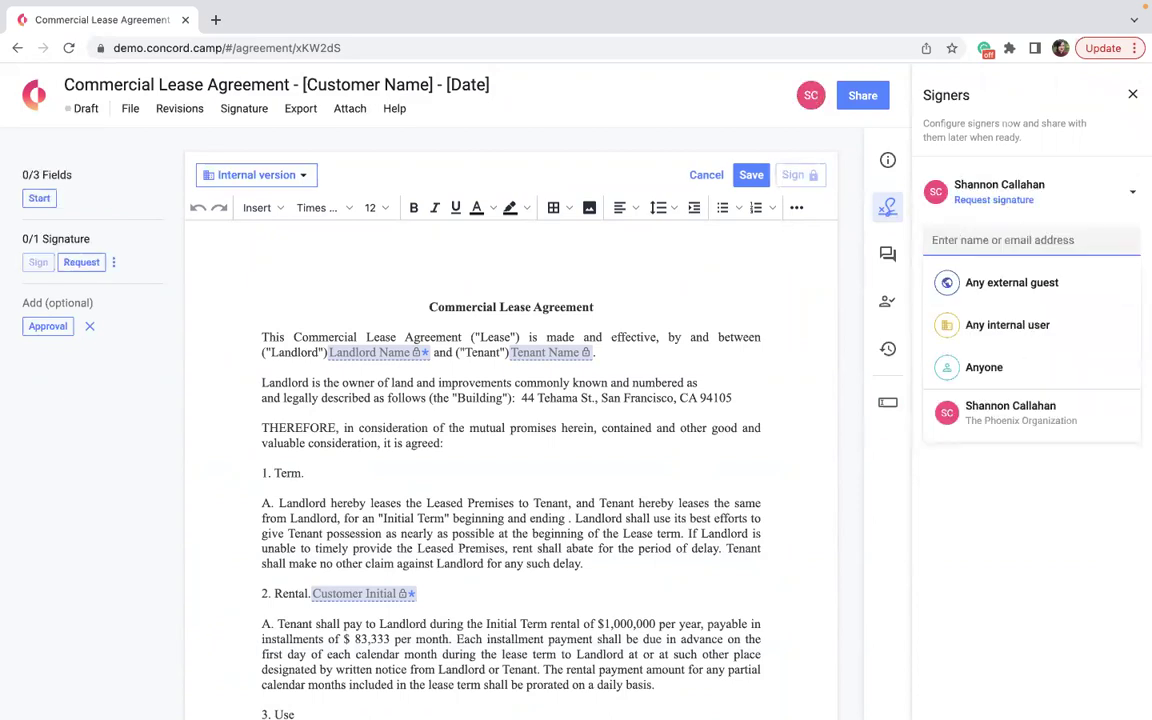
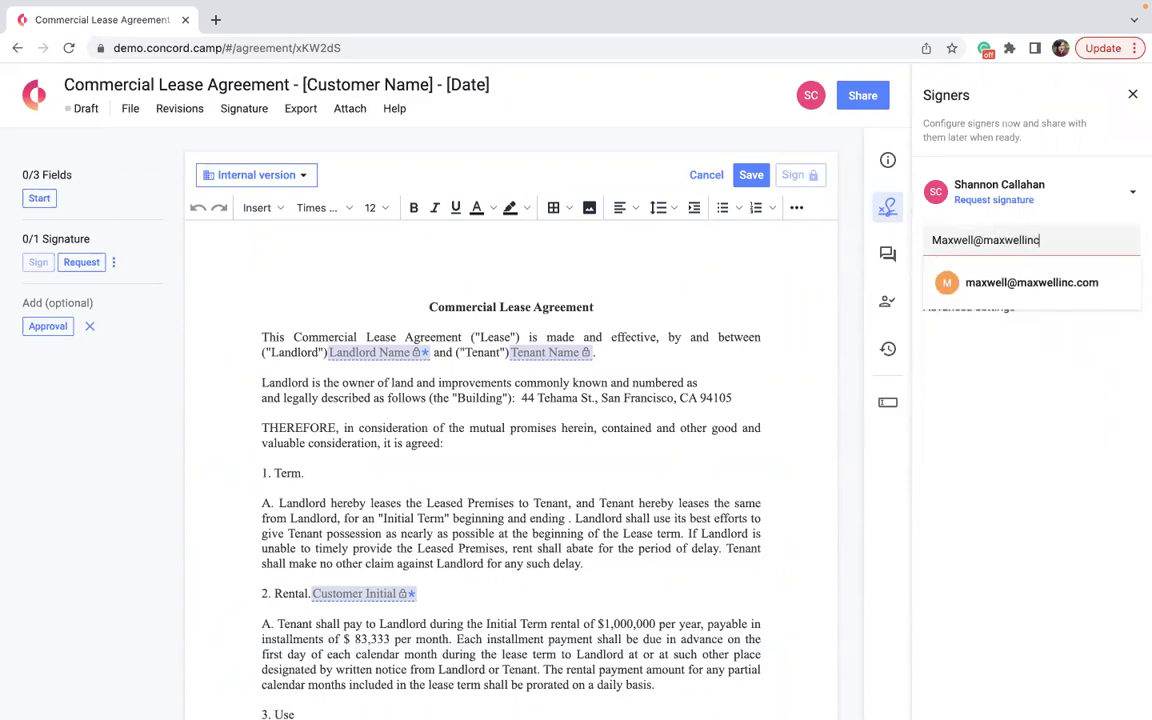
click(990, 286)
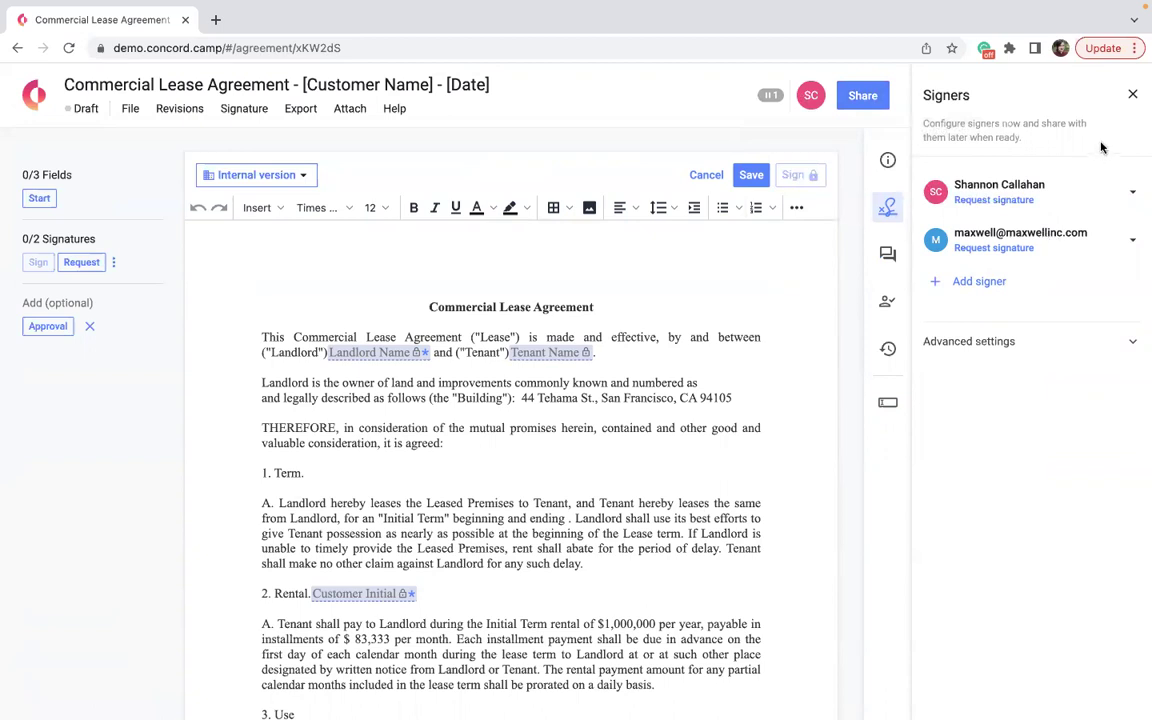
click(1132, 94)
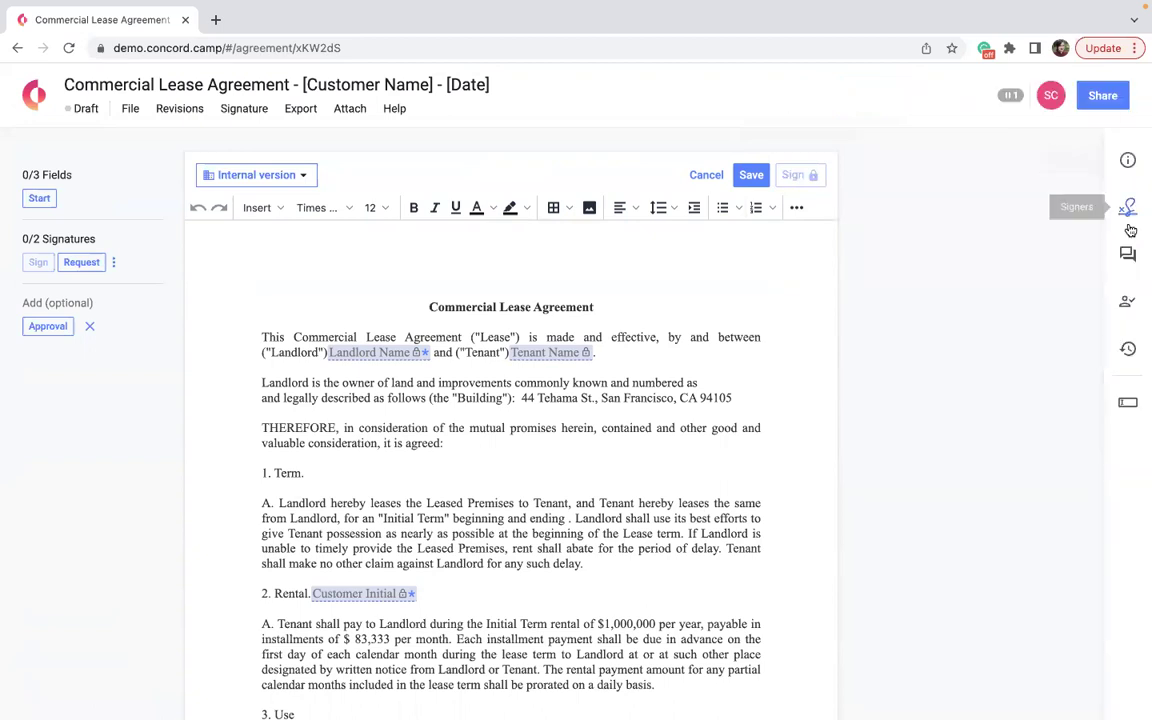
click(1128, 402)
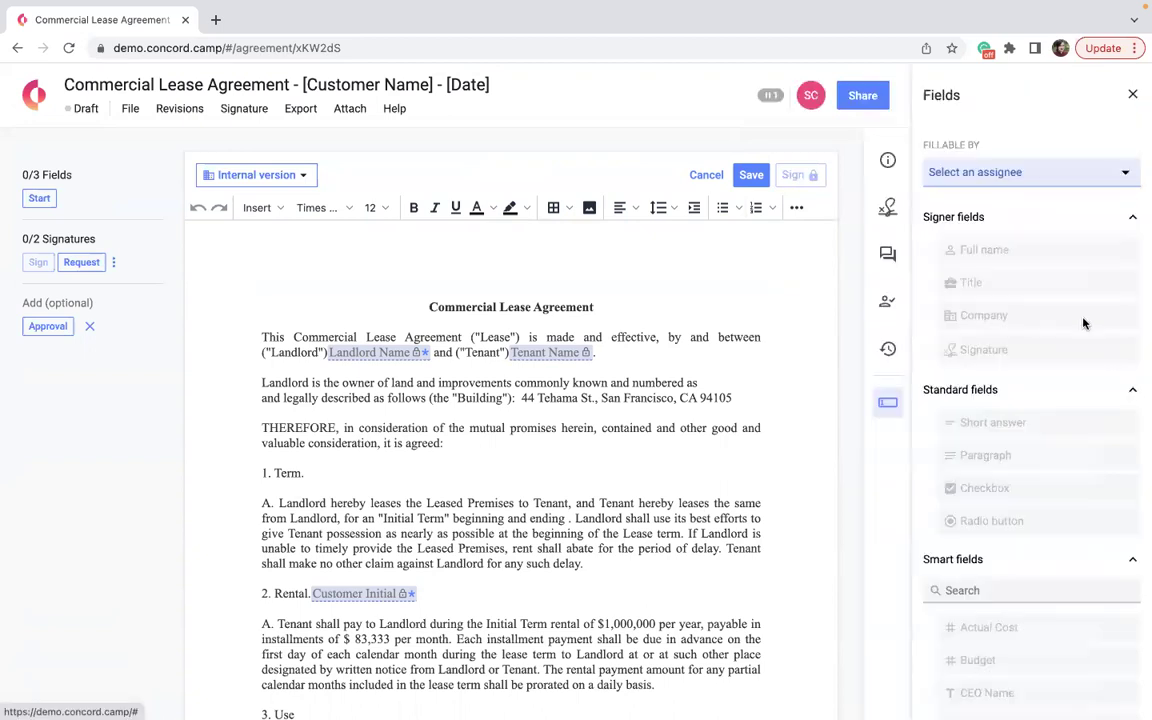
click(980, 174)
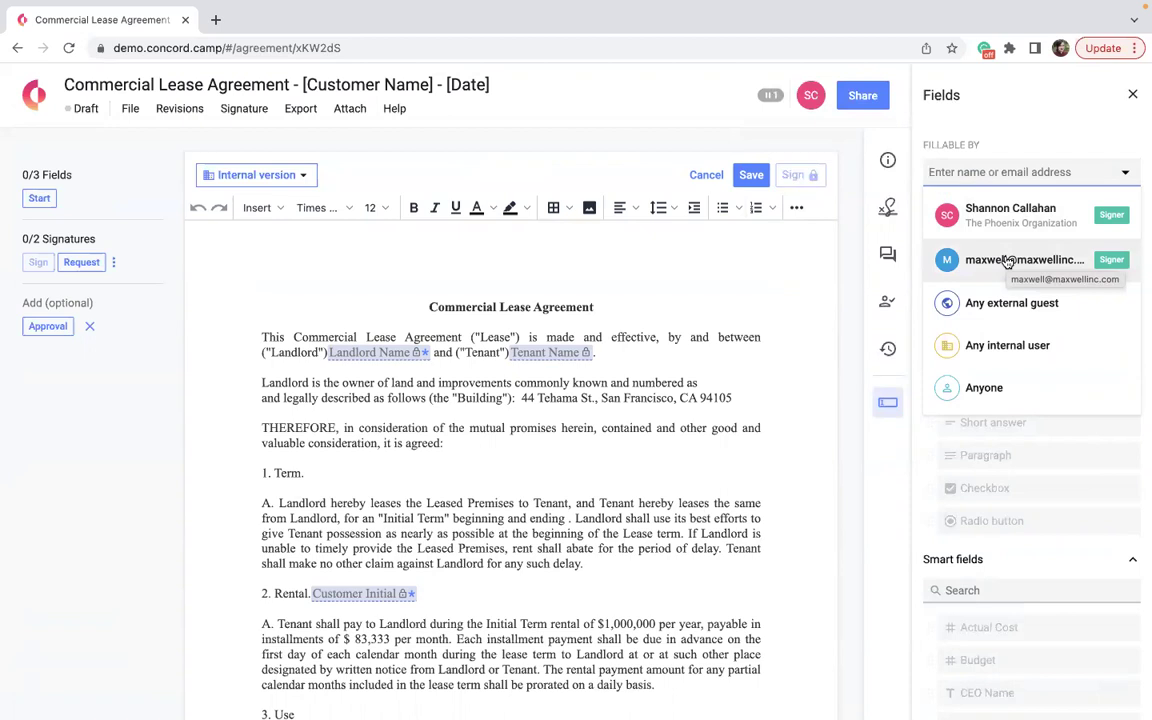
click(705, 266)
click(769, 95)
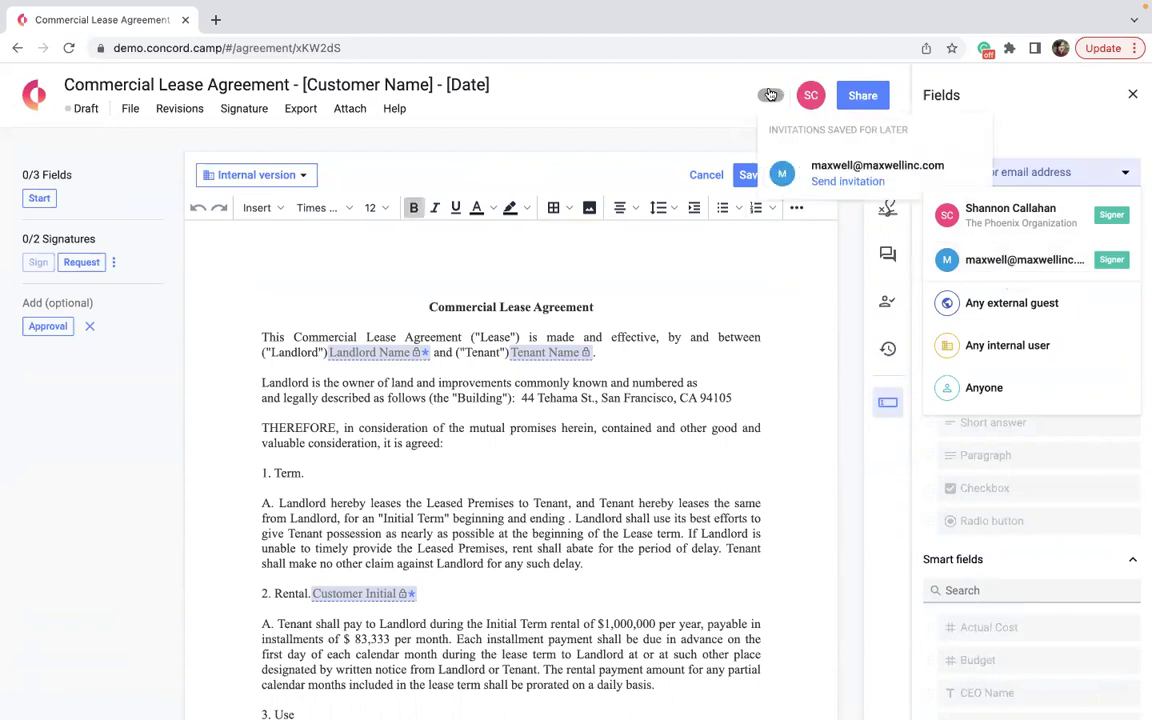
click(836, 190)
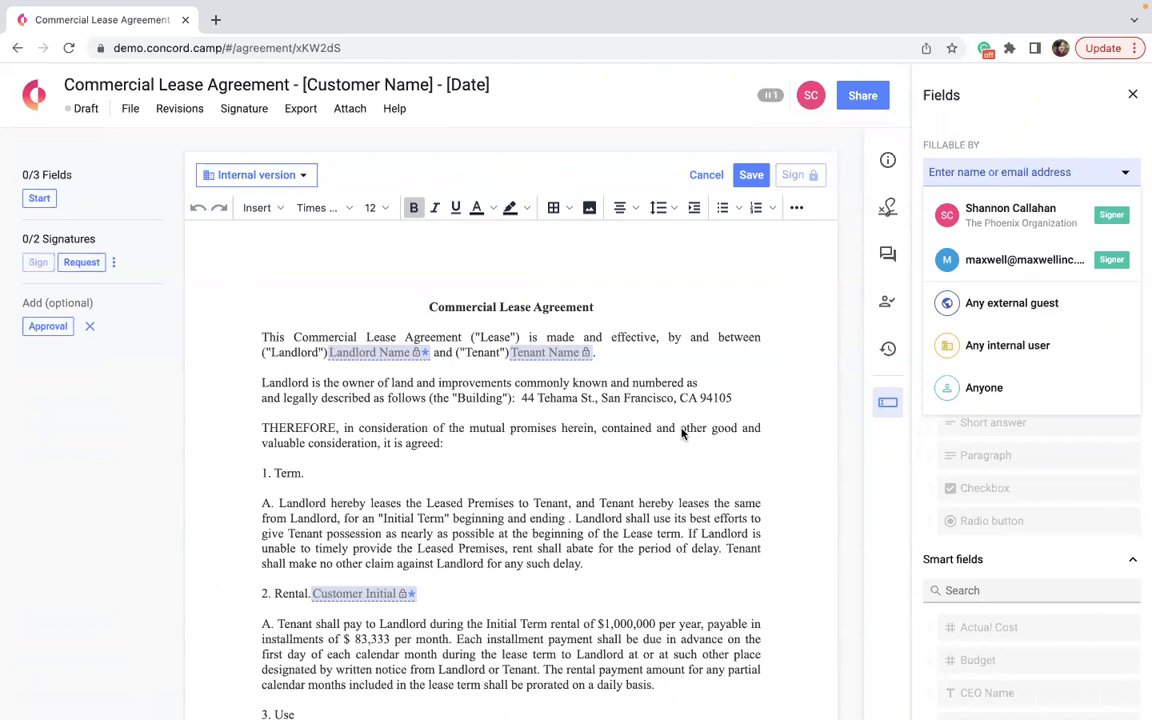
click(770, 96)
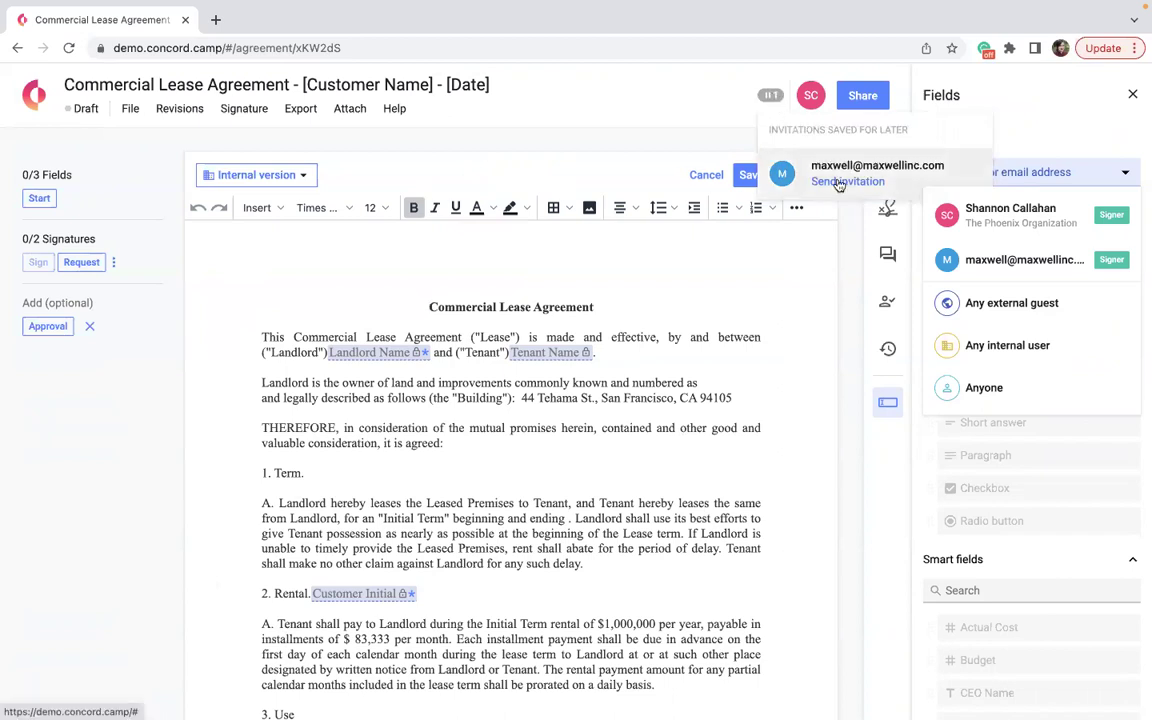
click(806, 279)
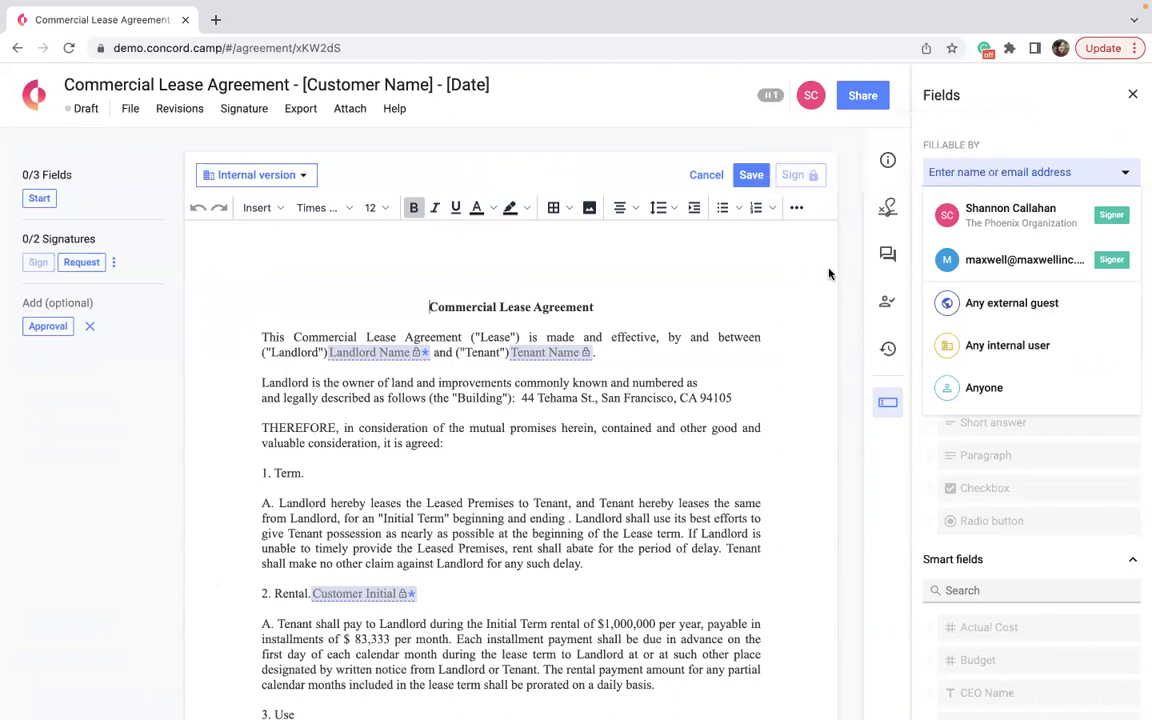
click(1133, 94)
scroll(673, 412, down, 20)
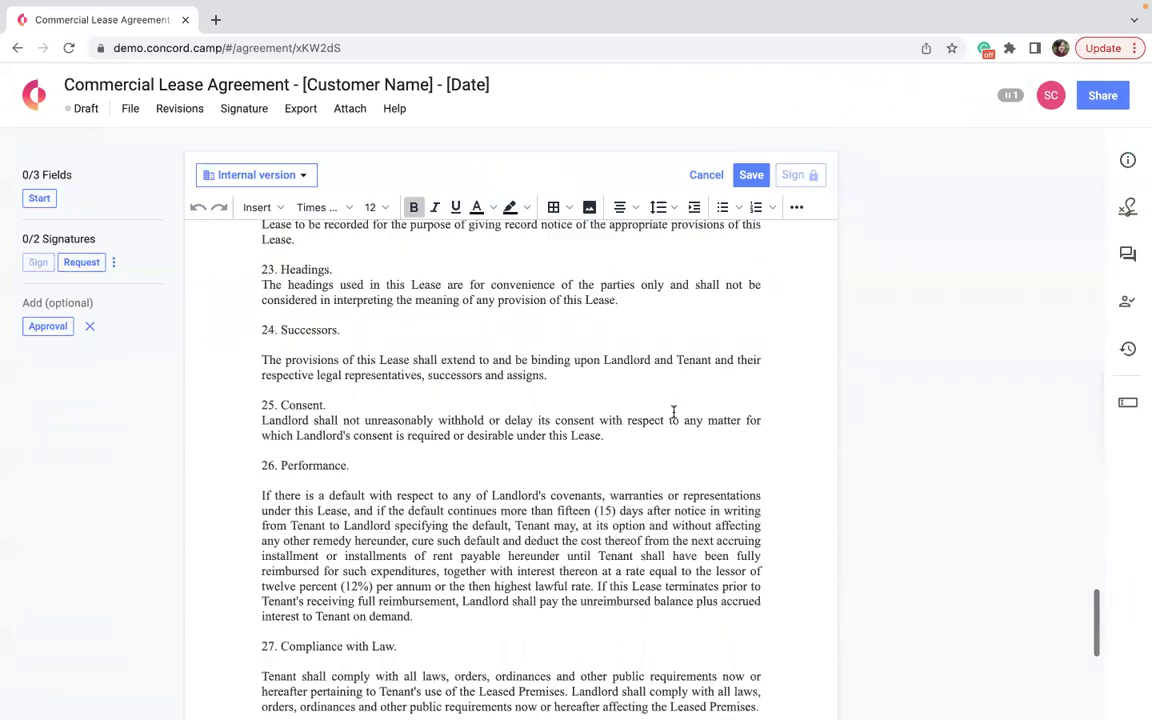
At the end of the lease, switch on the 'Use pre-set signature block' toggle.
scroll(673, 412, down, 5)
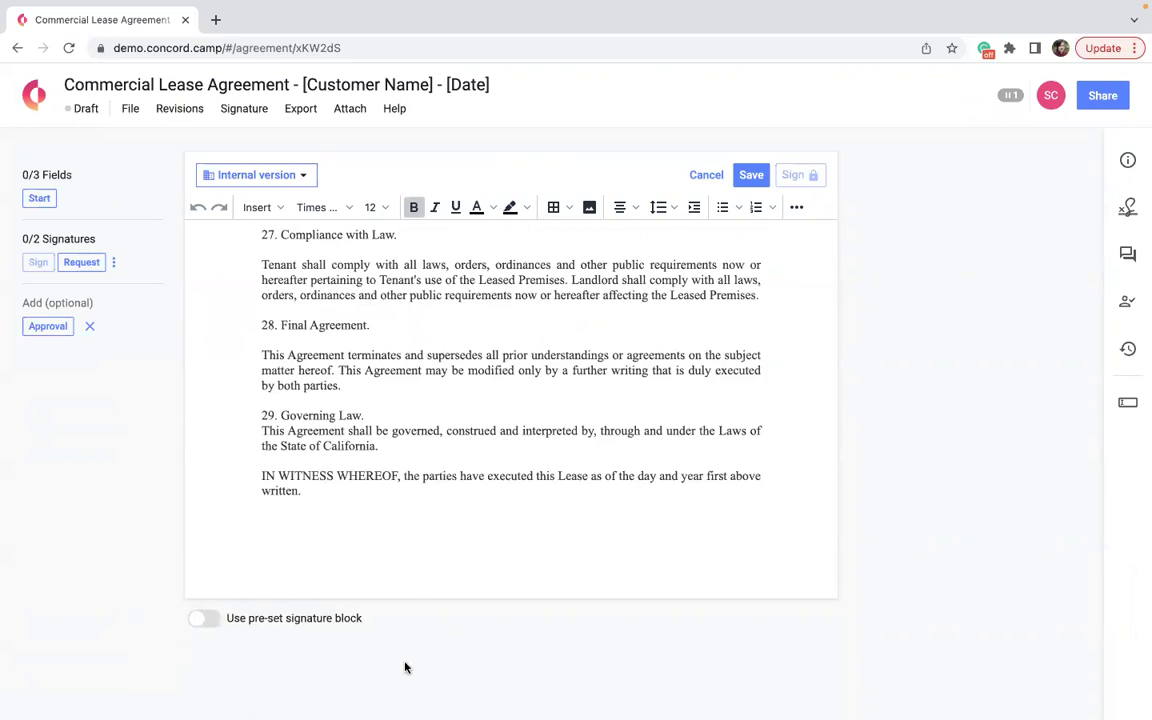
click(213, 625)
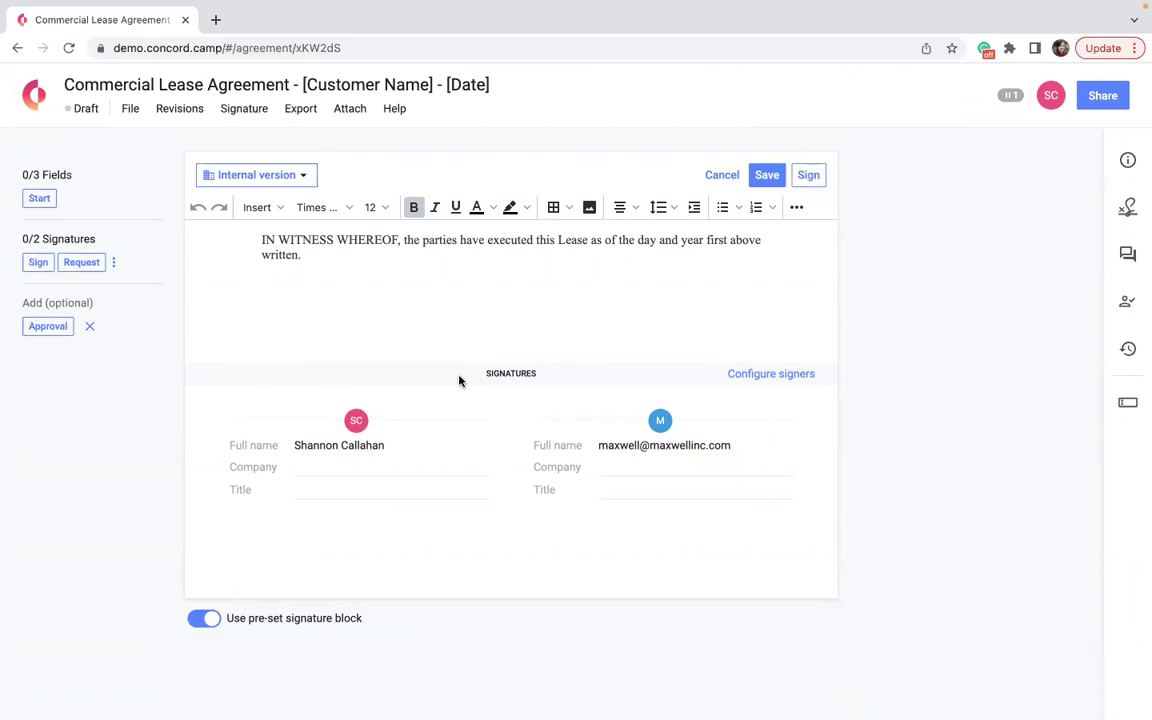
Switch off the pre-set signature block, try Request, and dismiss the missing-signature-fields warnings.
click(206, 619)
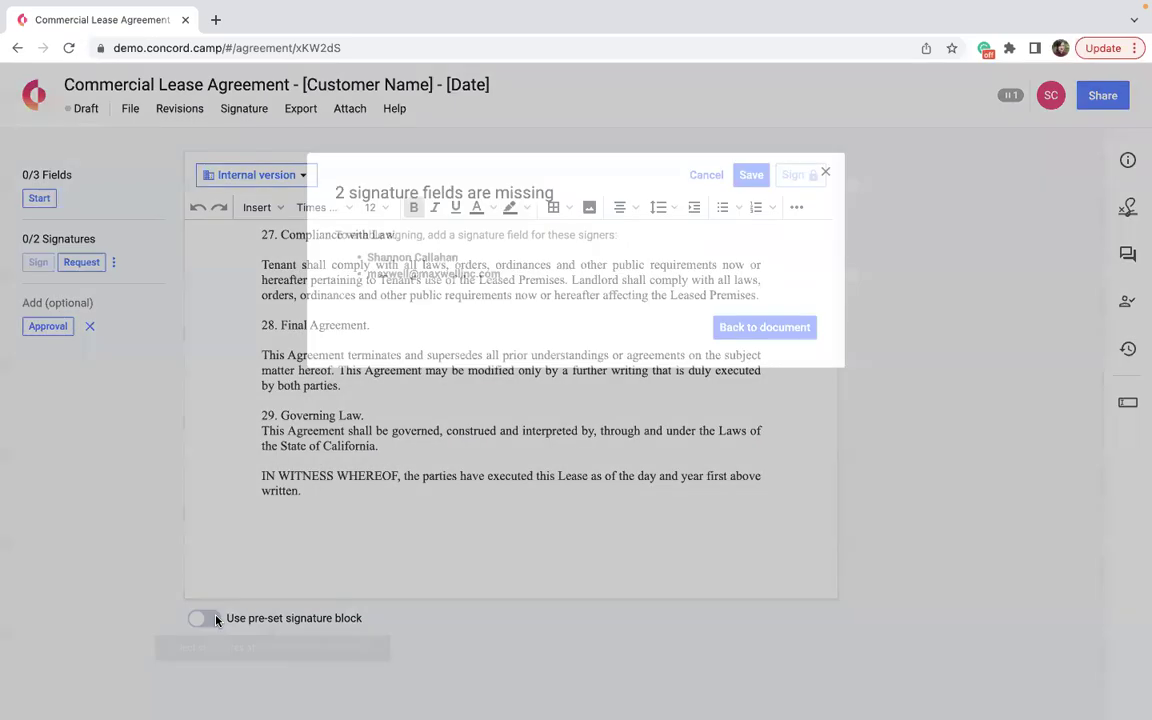
click(800, 328)
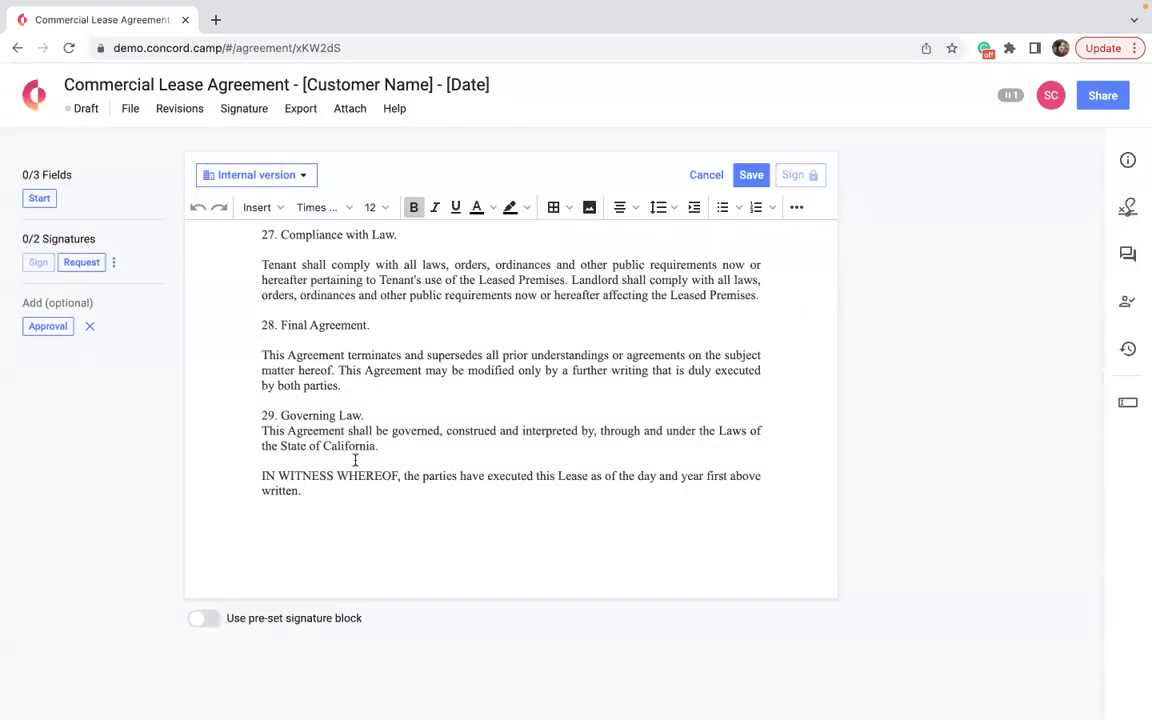
click(80, 262)
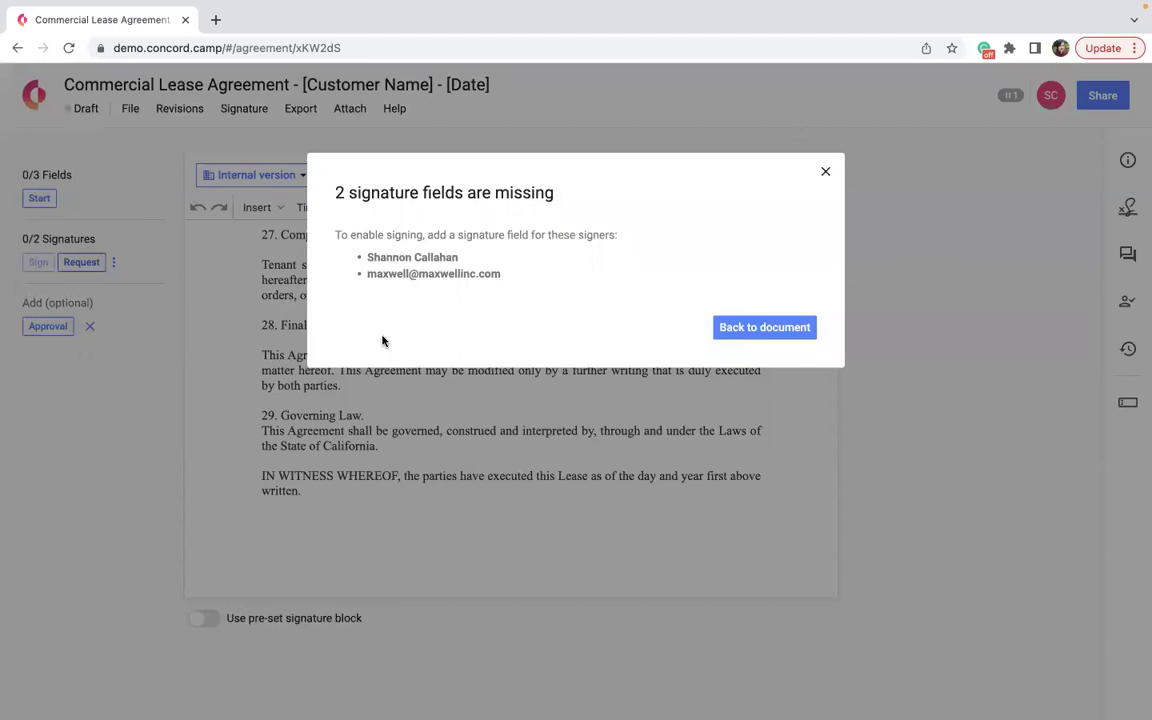
click(748, 328)
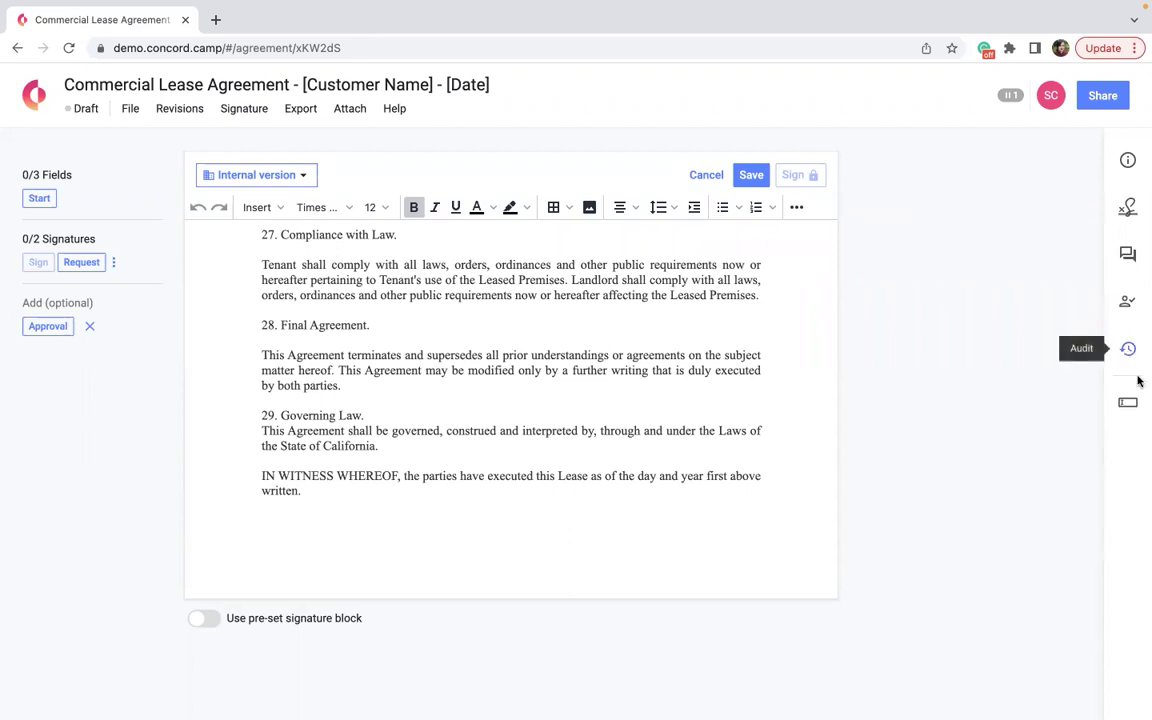
click(1135, 407)
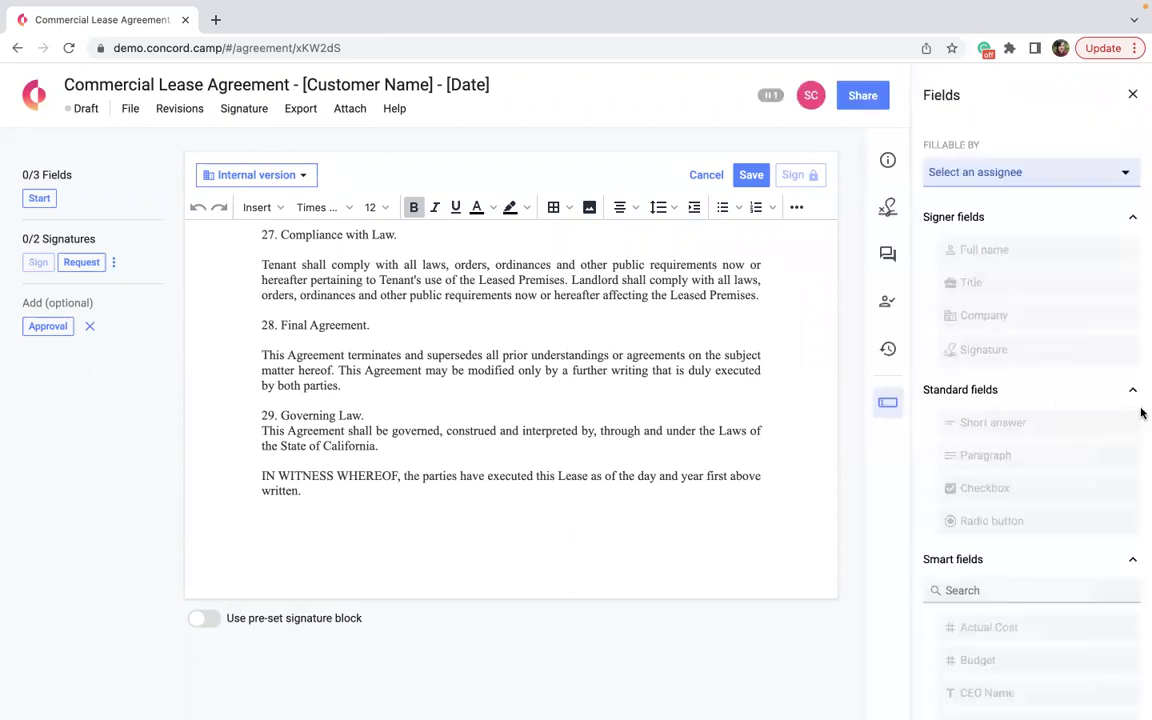
Assign fillable fields to the first signer and add an empty line after 'written.'.
click(985, 173)
click(984, 216)
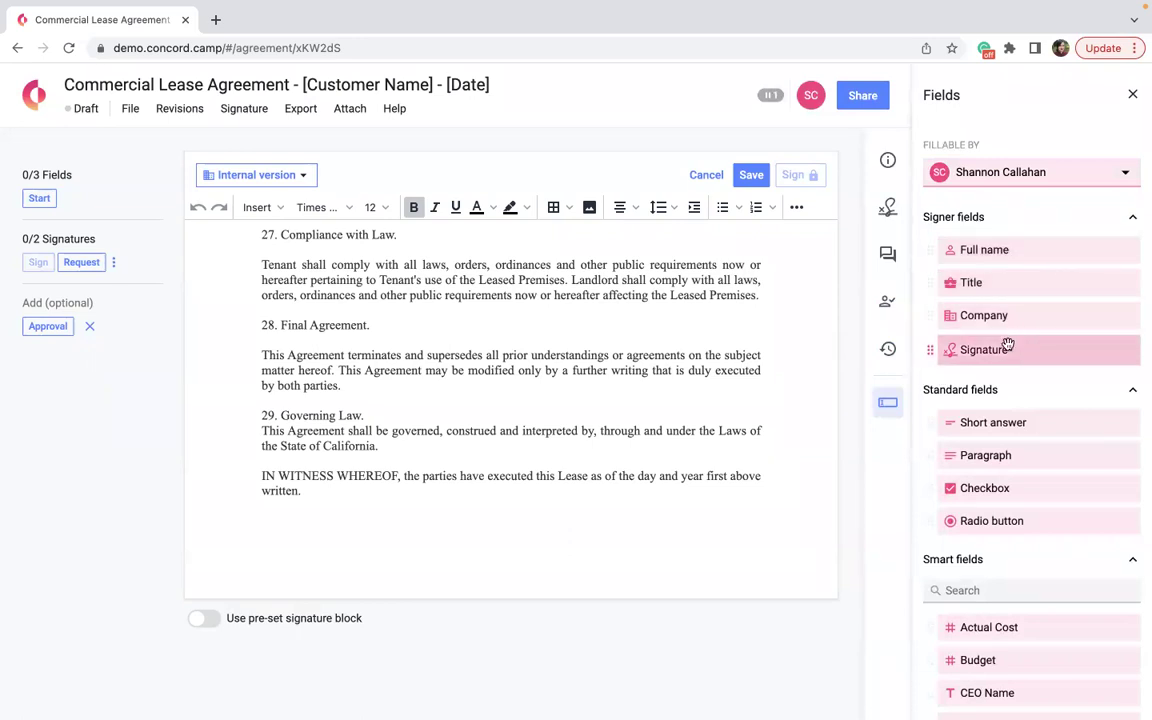
click(673, 488)
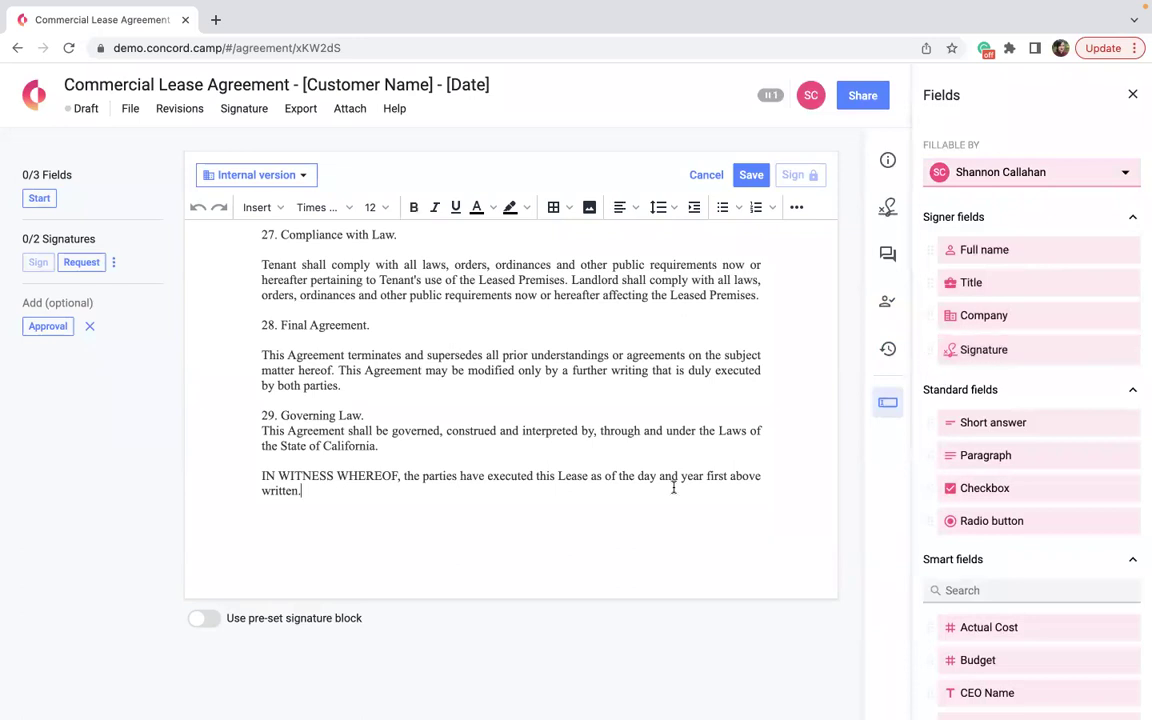
key(Return)
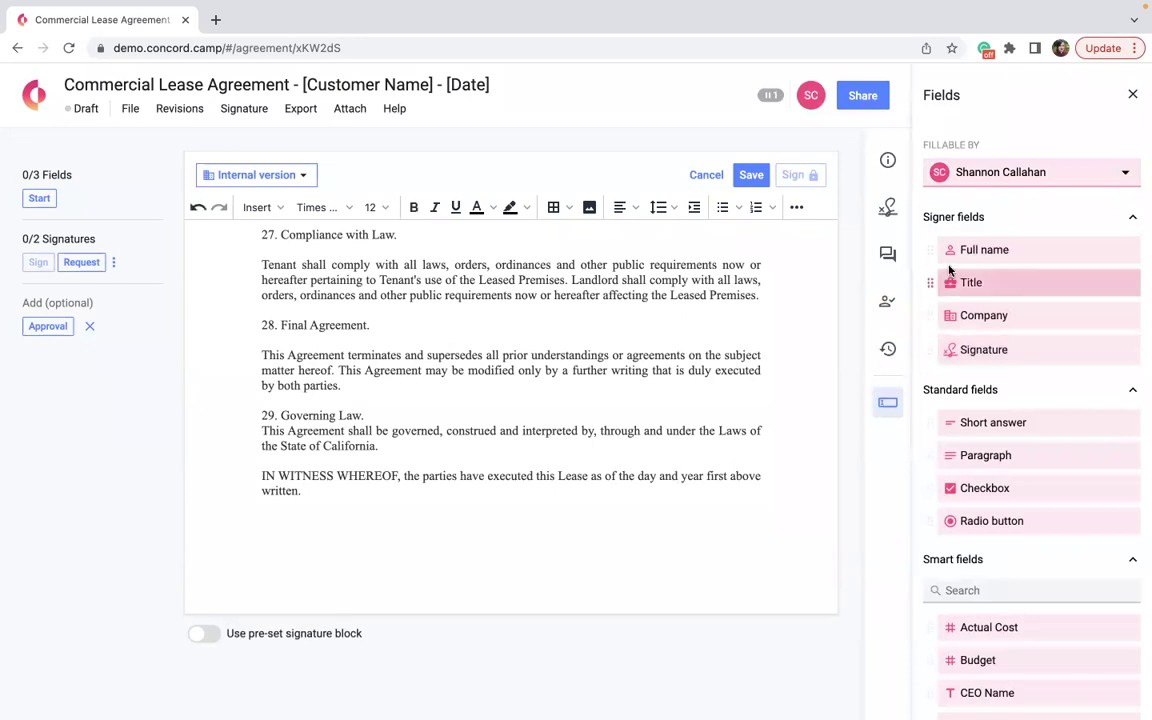
Place a Full name field below the closing paragraph, then delete it.
drag(977, 249, 300, 538)
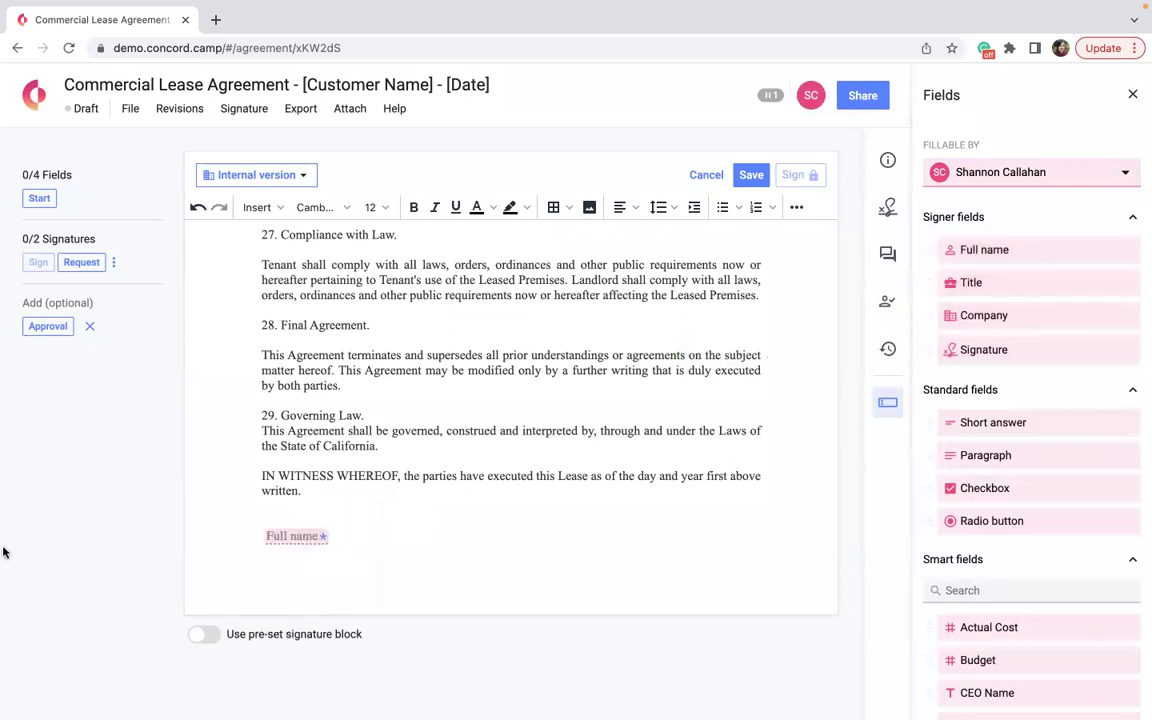
key(BackSpace)
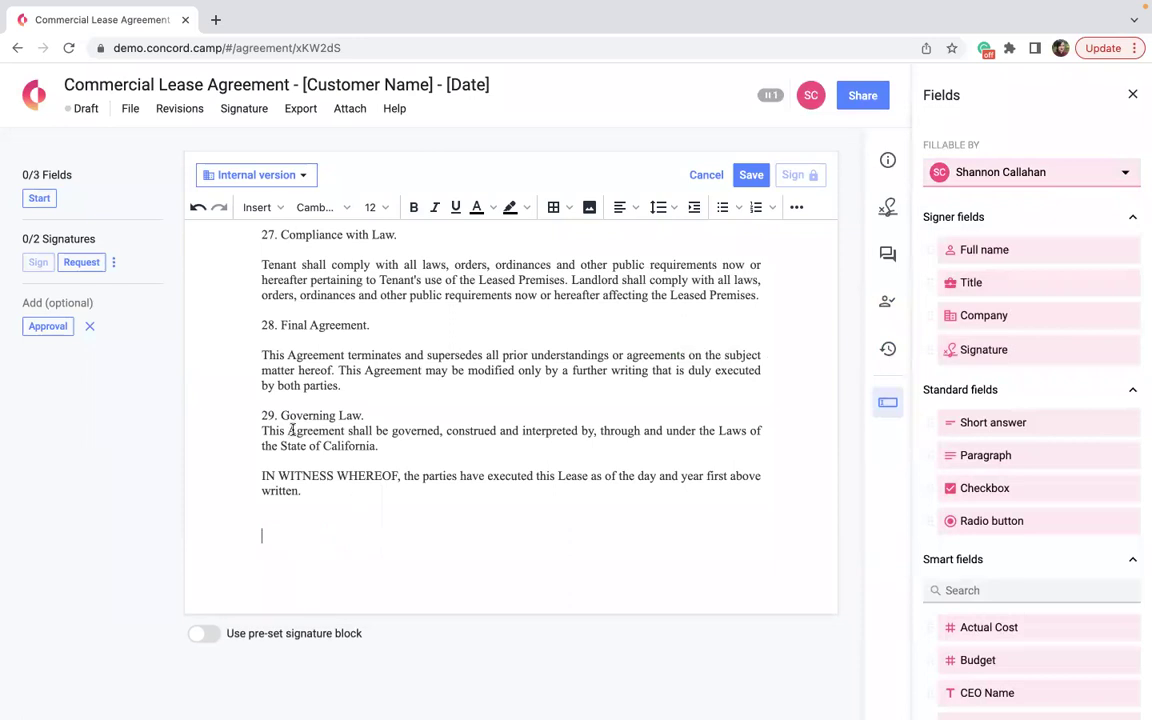
click(556, 208)
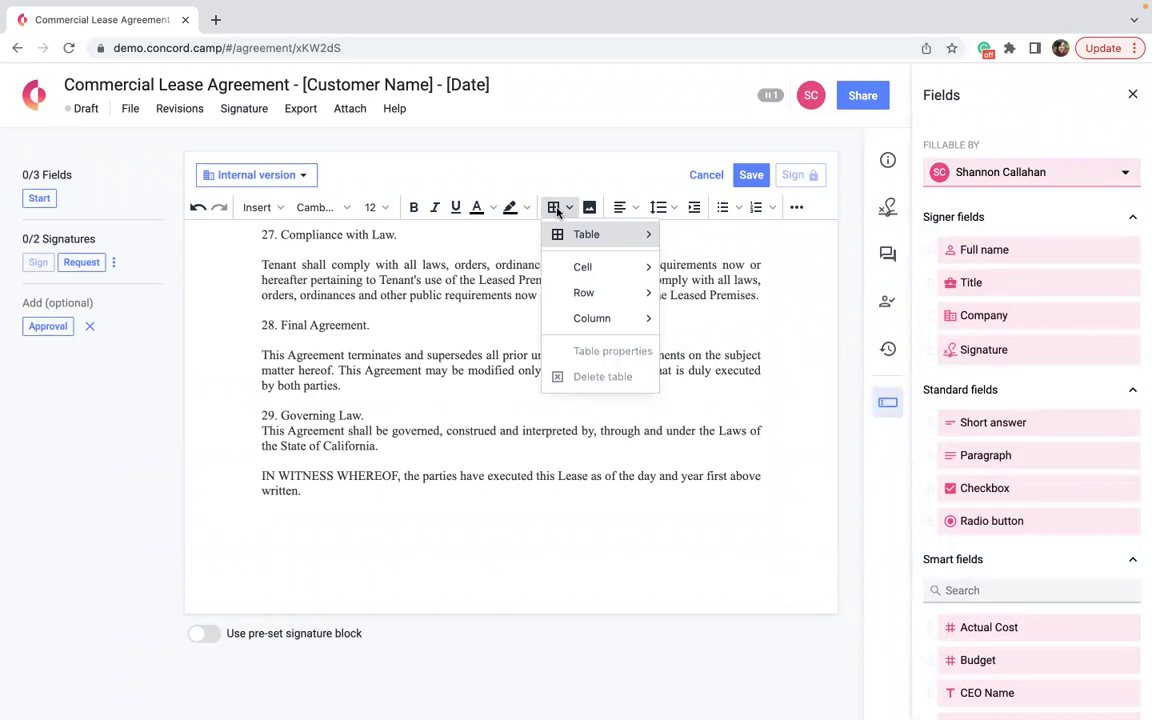
Insert a full-width 2x4 table with the first signer's Signature in the bottom-left cell.
mouse_move(586, 233)
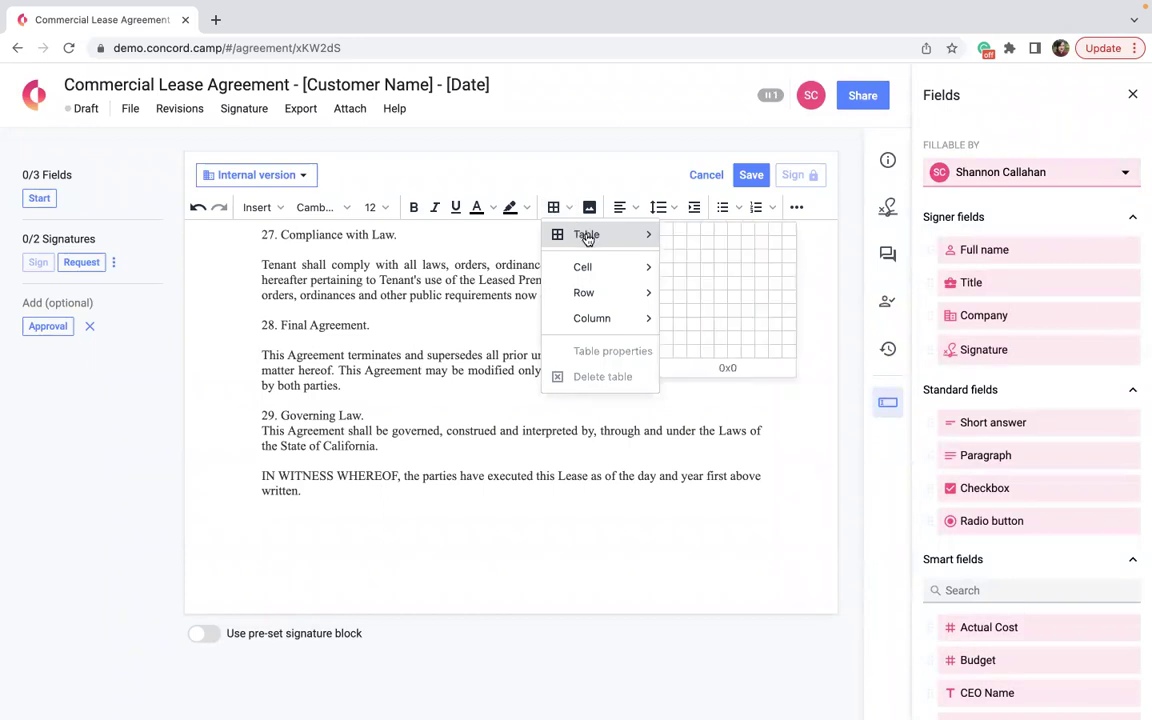
click(679, 274)
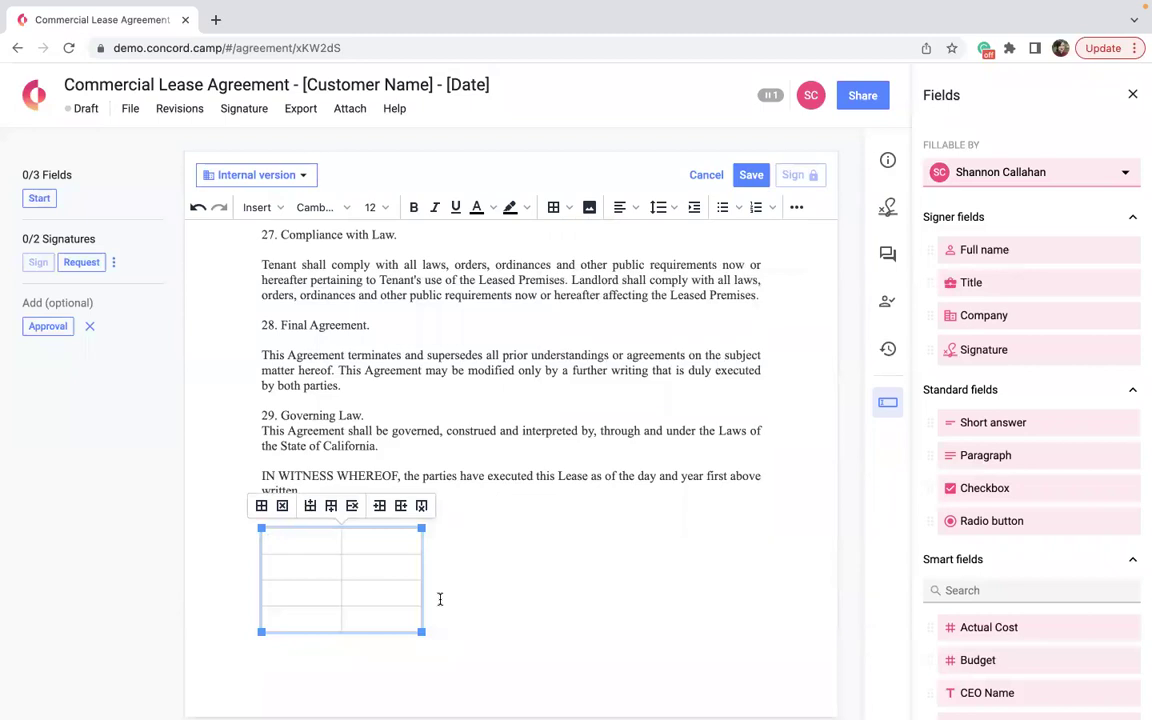
drag(420, 632, 799, 682)
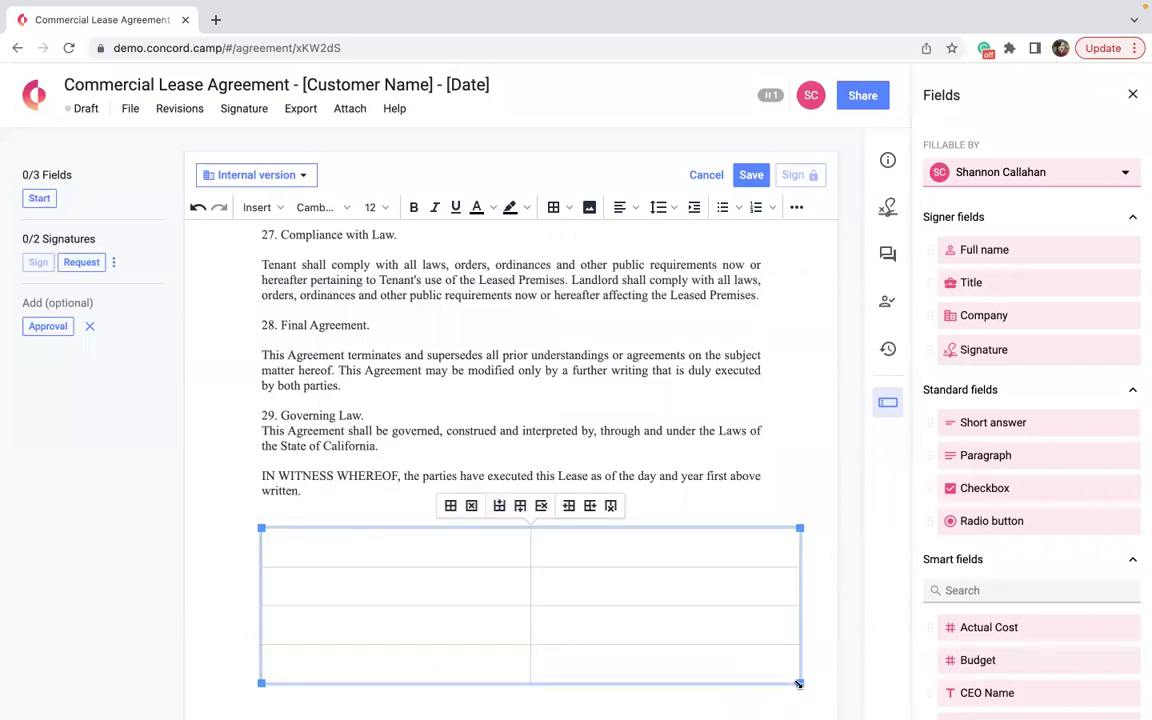
click(809, 354)
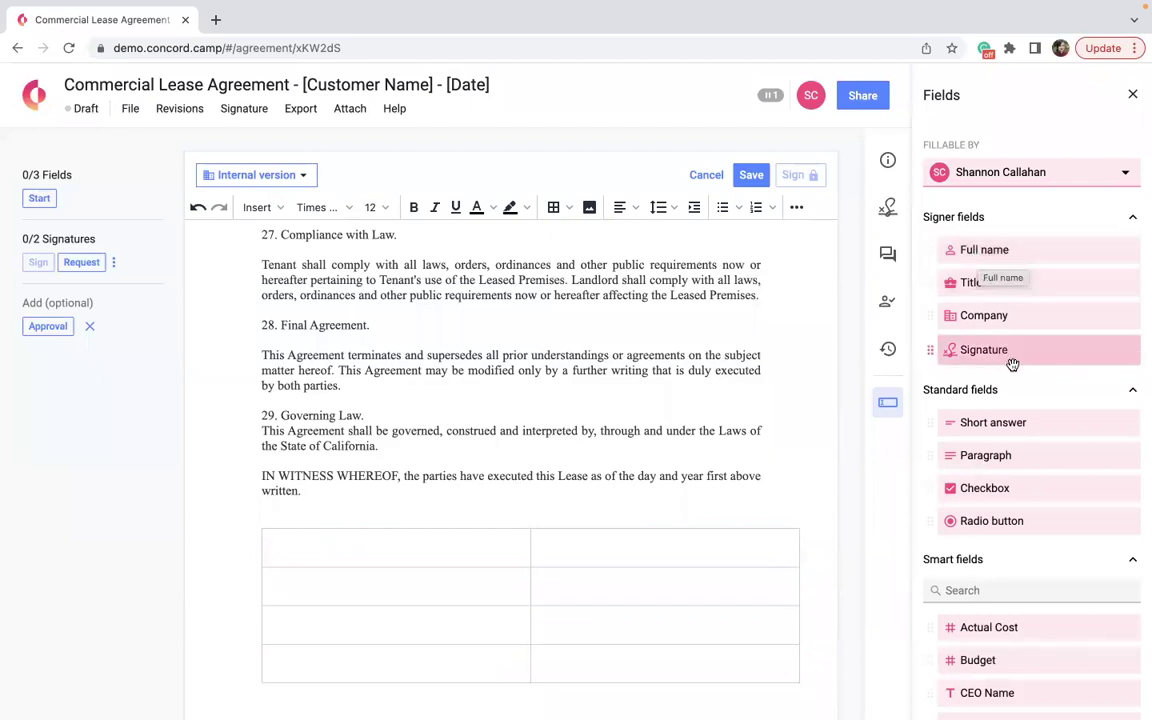
drag(1028, 352, 343, 670)
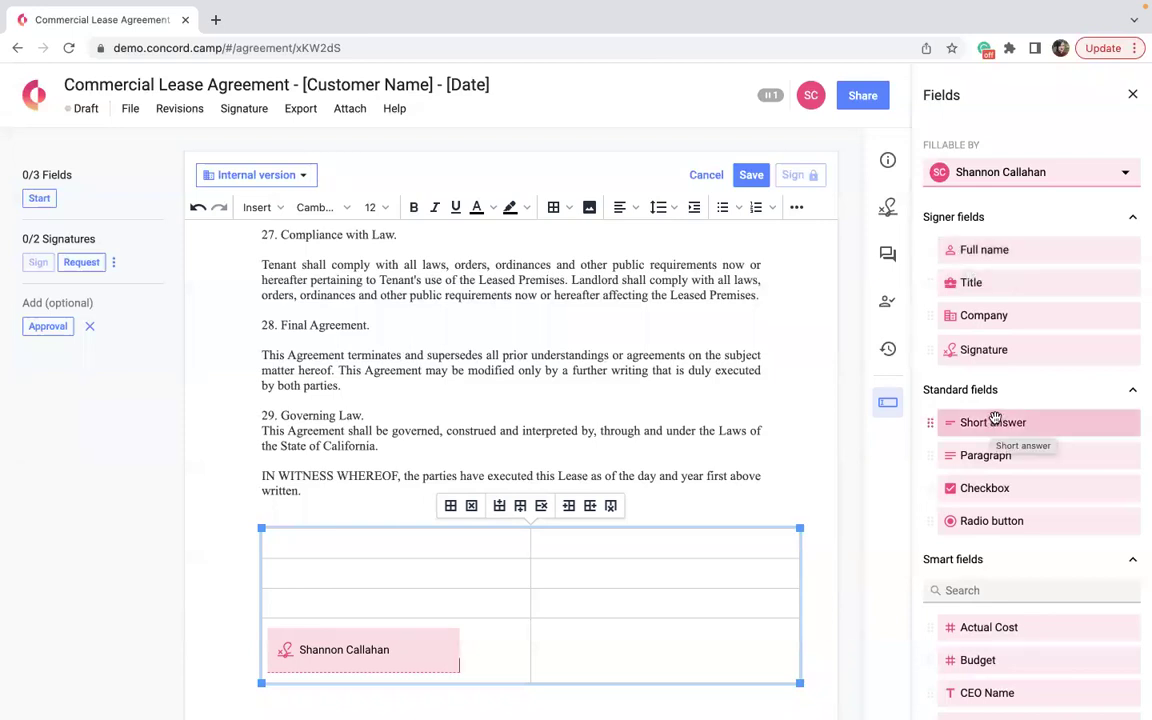
Place the first signer's Full name, Title and Company fields in the top three left cells.
drag(985, 250, 398, 547)
drag(990, 284, 351, 585)
drag(1010, 314, 387, 607)
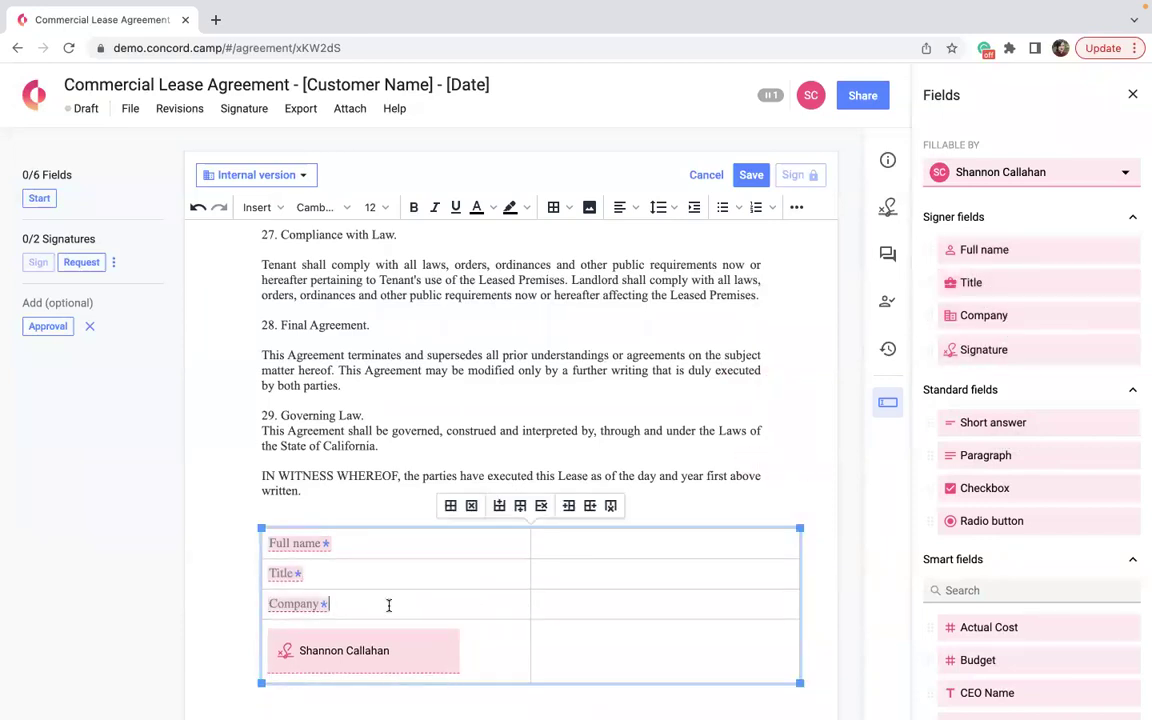
scroll(389, 605, down, 2)
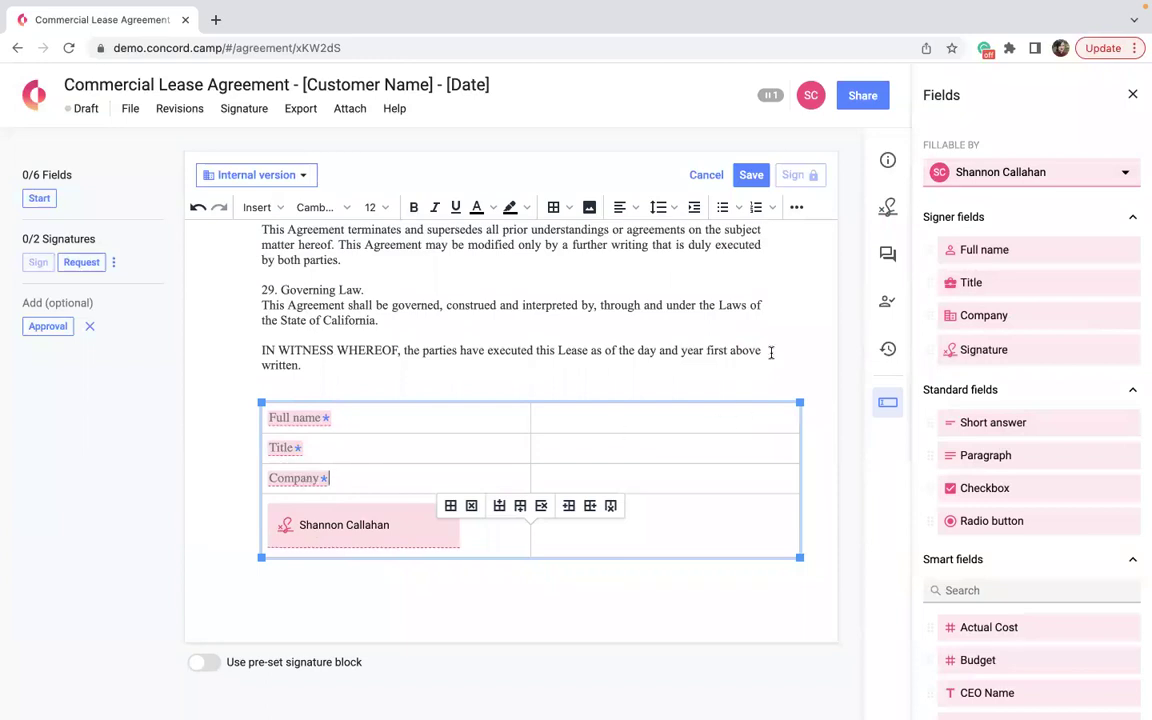
Assign fields to the second signer and fill the right column with Full name, Title, Company, Signature.
click(1045, 173)
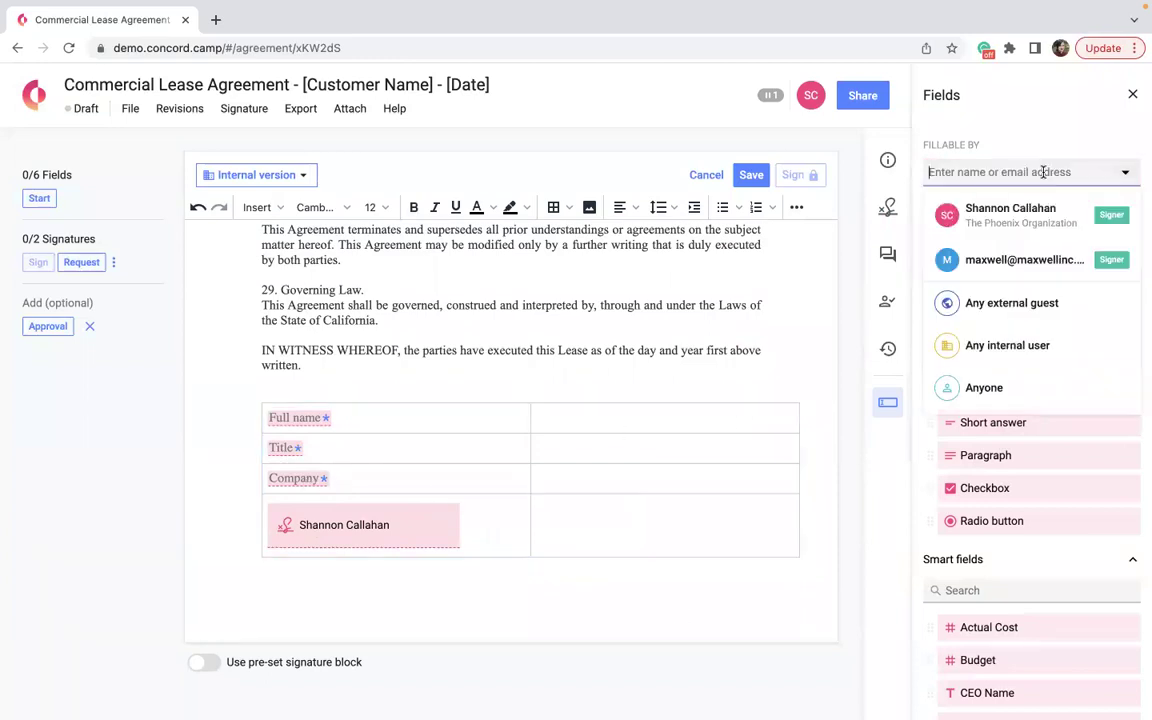
click(1025, 262)
drag(1005, 249, 600, 420)
drag(967, 282, 560, 448)
drag(975, 318, 575, 480)
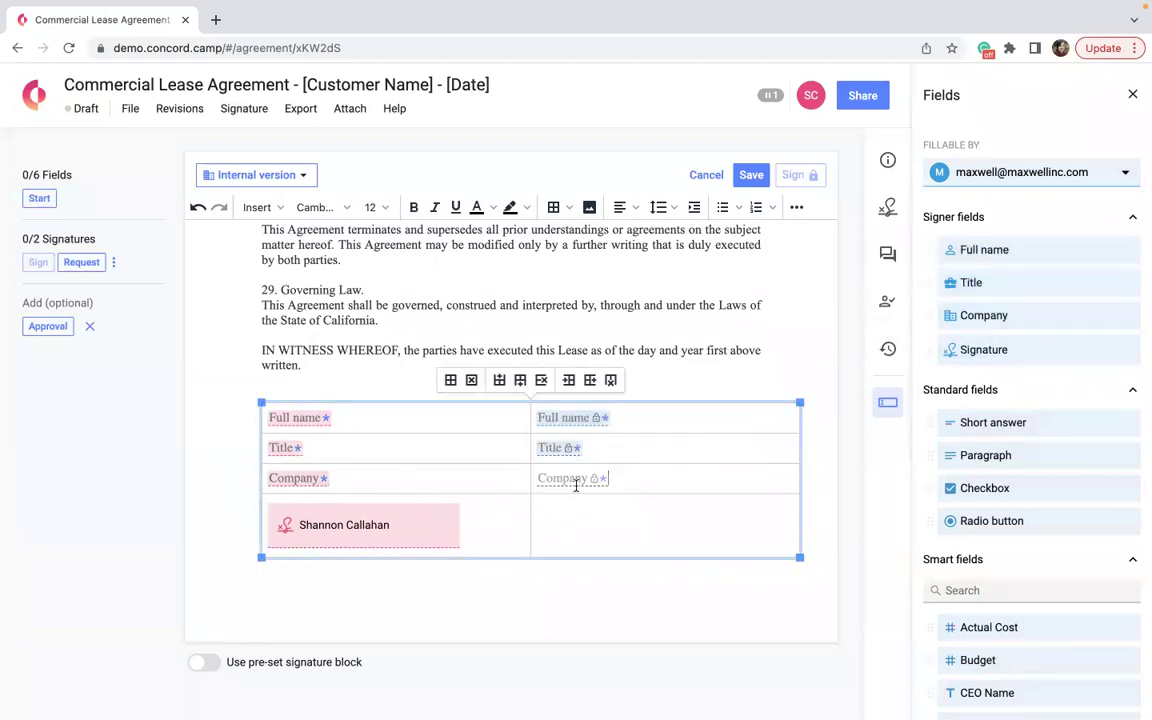
mouse_move(1017, 349)
mouse_down()
mouse_move(524, 578)
mouse_move(586, 527)
mouse_up()
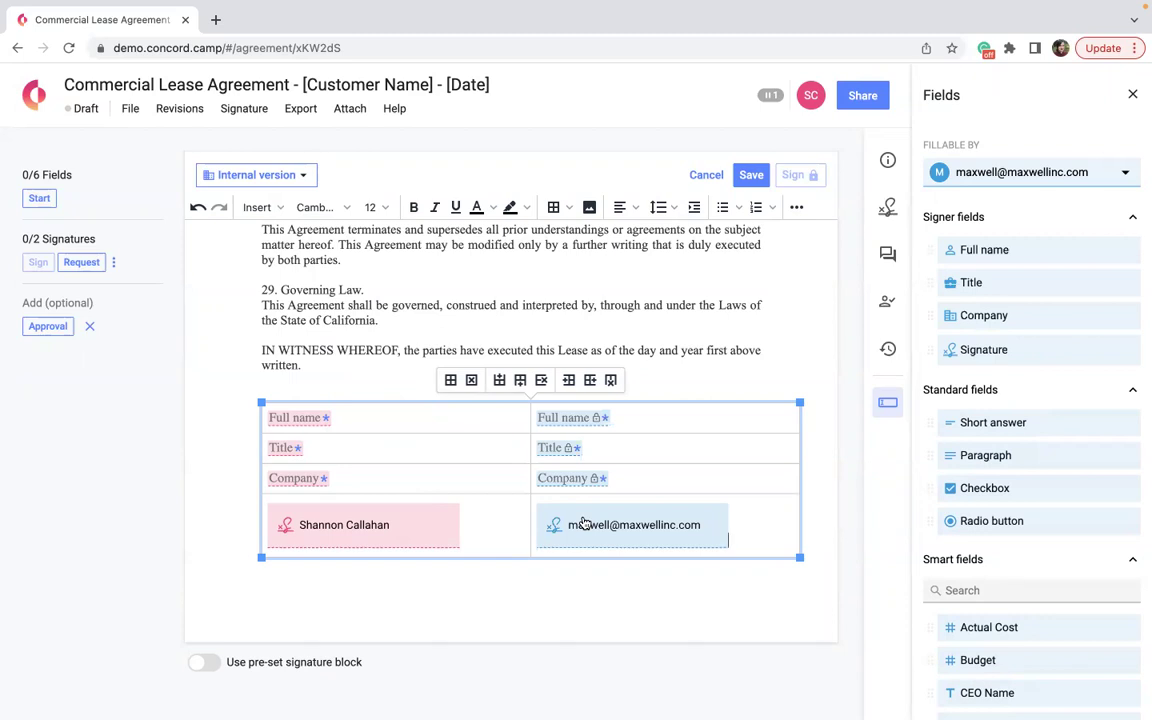
click(585, 524)
scroll(553, 476, up, 2)
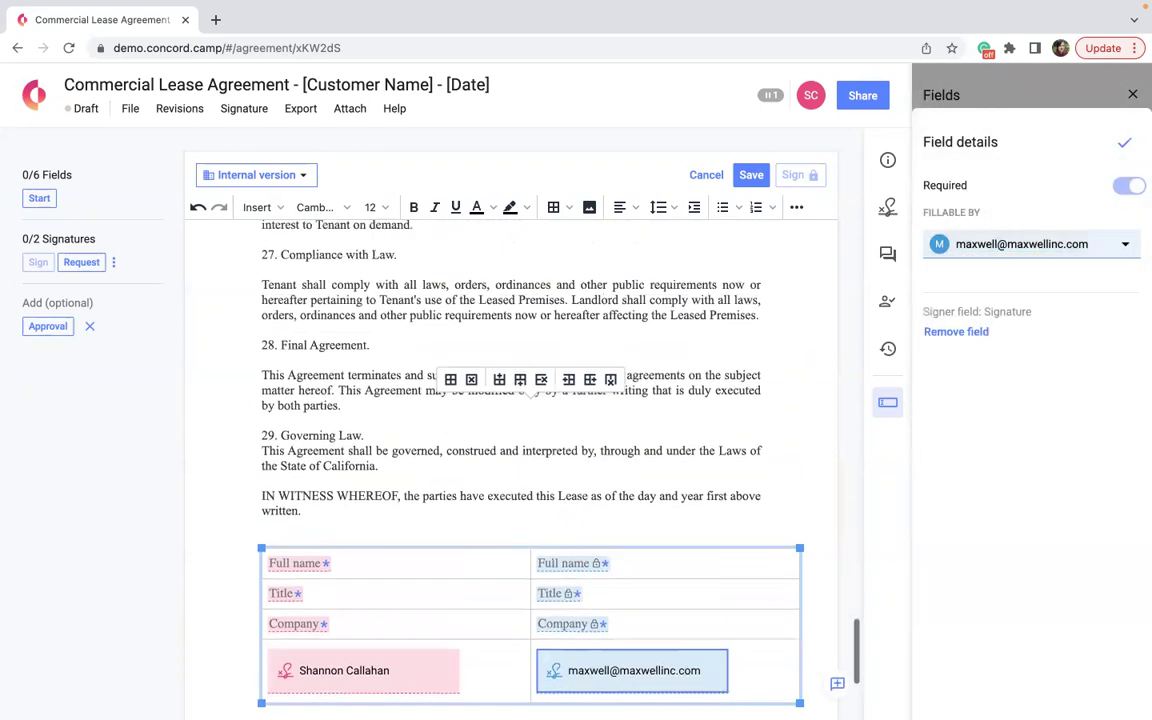
click(1124, 142)
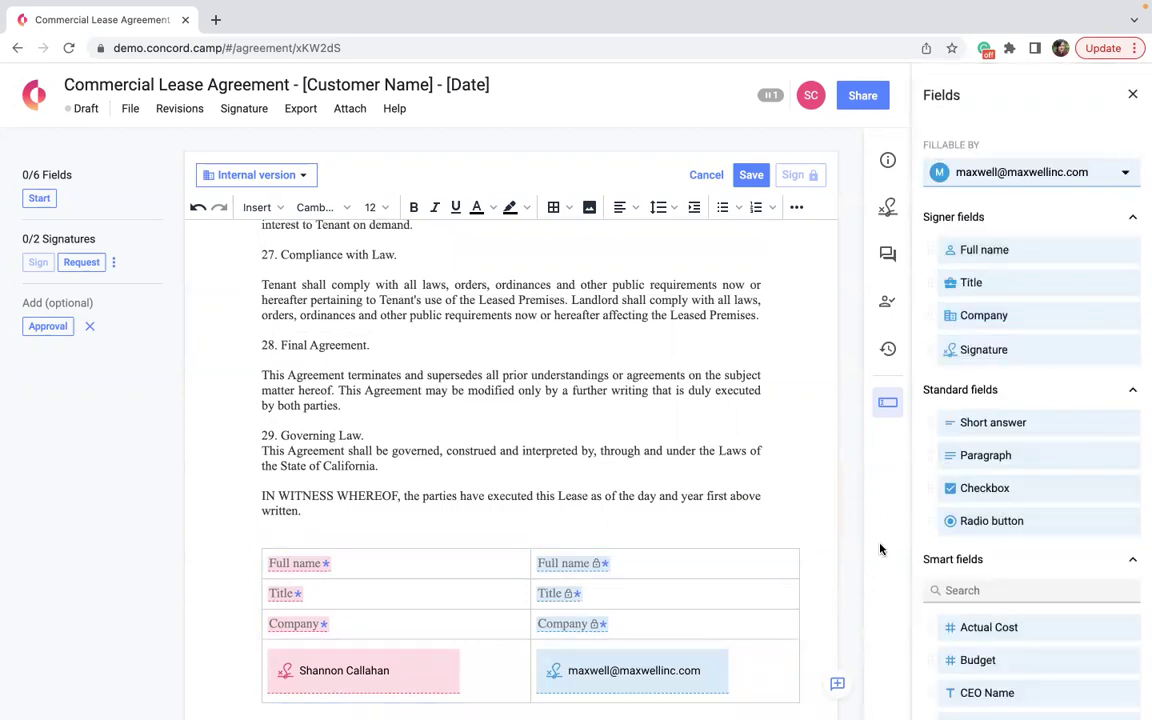
scroll(679, 525, down, 4)
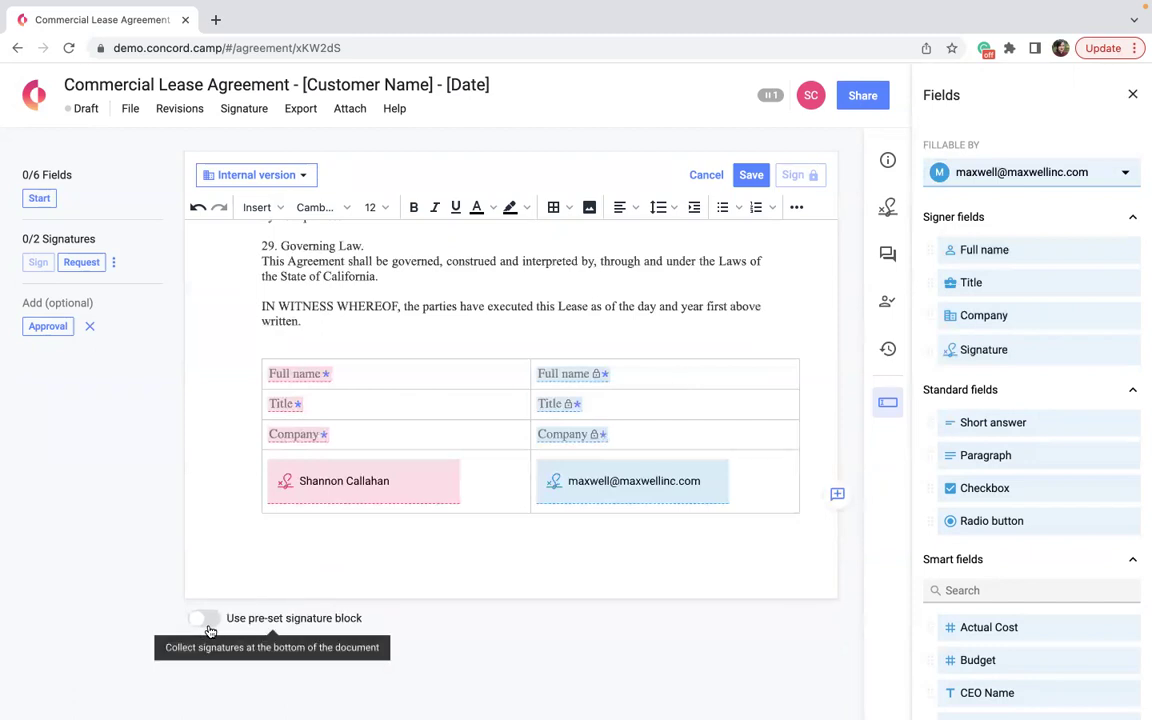
click(210, 630)
scroll(288, 648, down, 5)
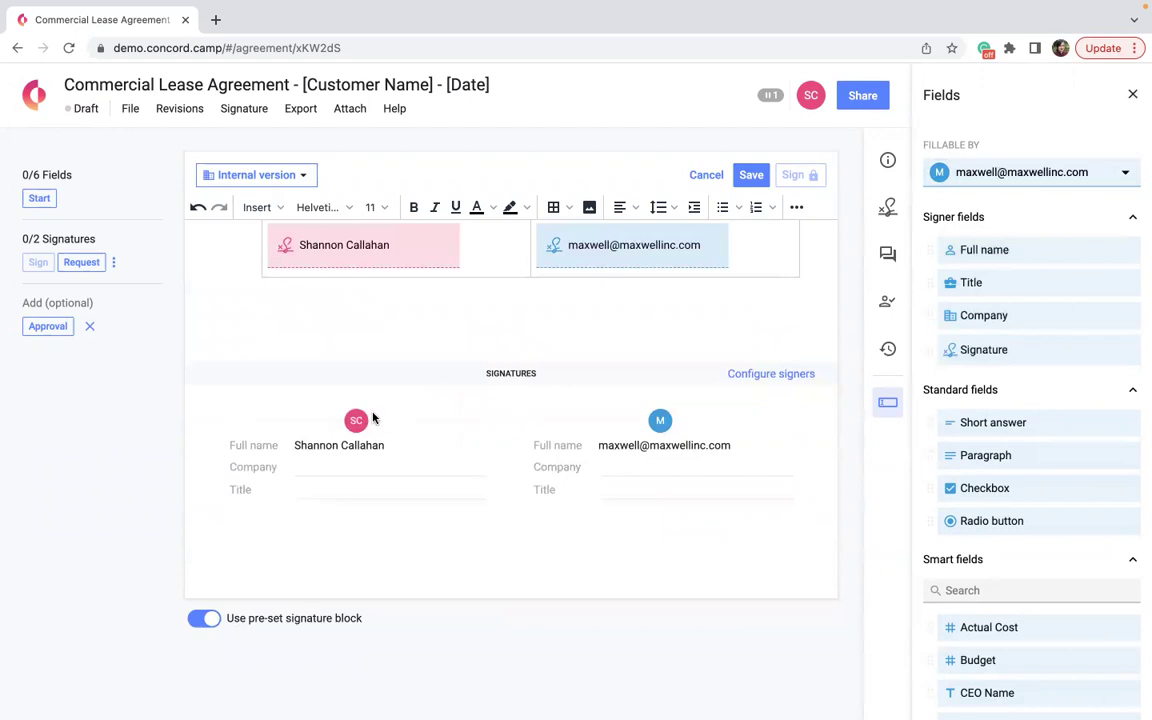
scroll(373, 418, up, 3)
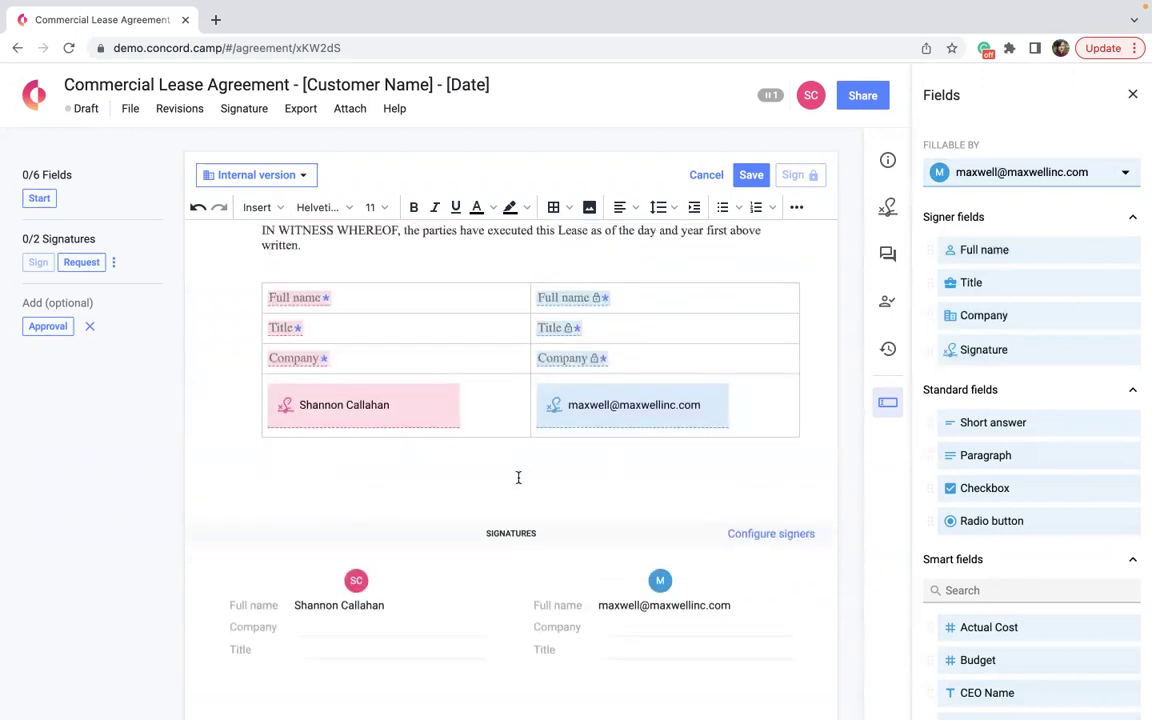
scroll(518, 477, up, 3)
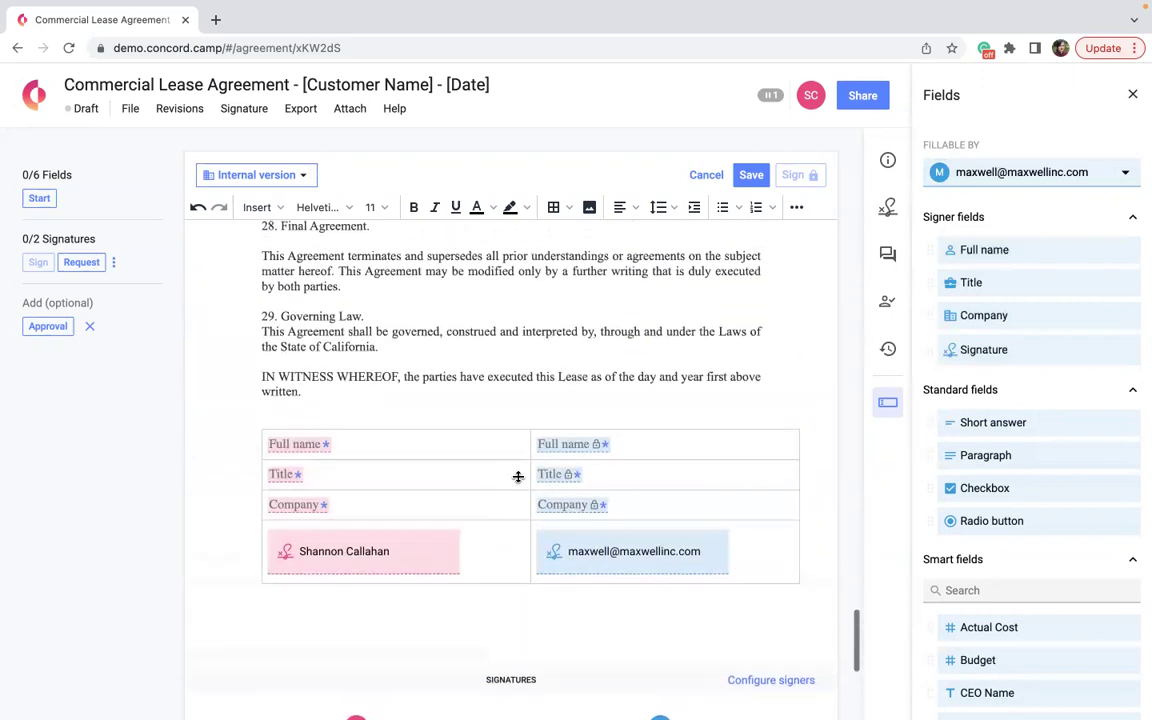
scroll(518, 477, up, 3)
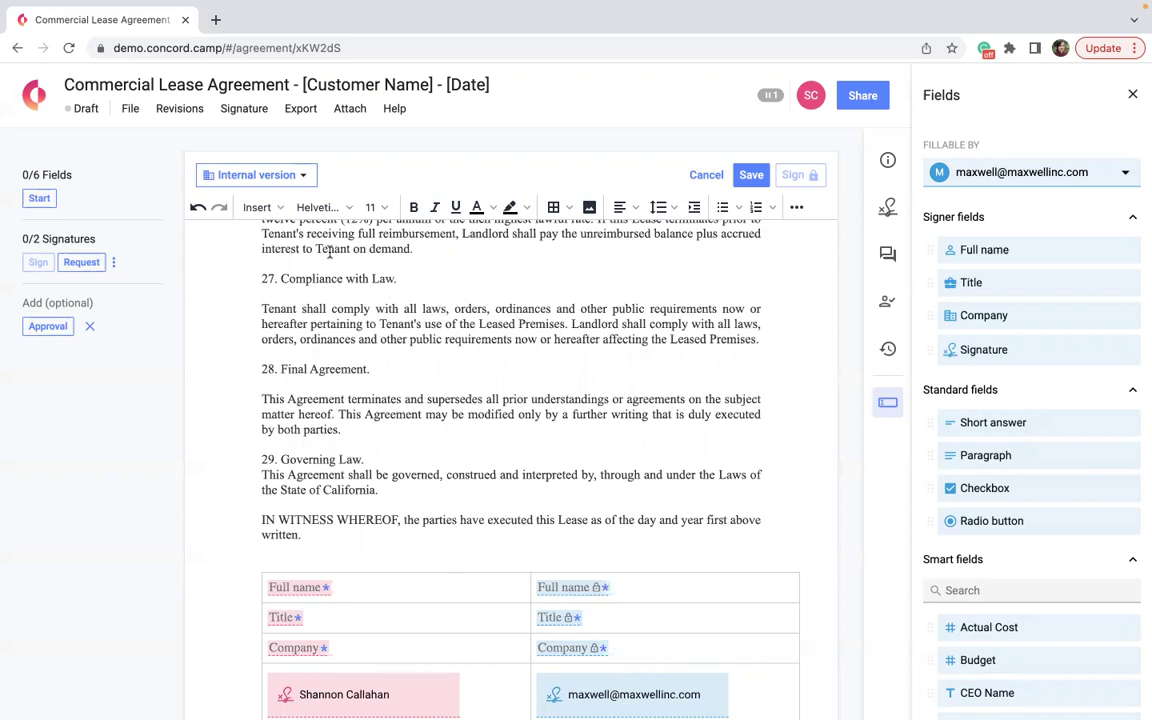
scroll(329, 252, down, 5)
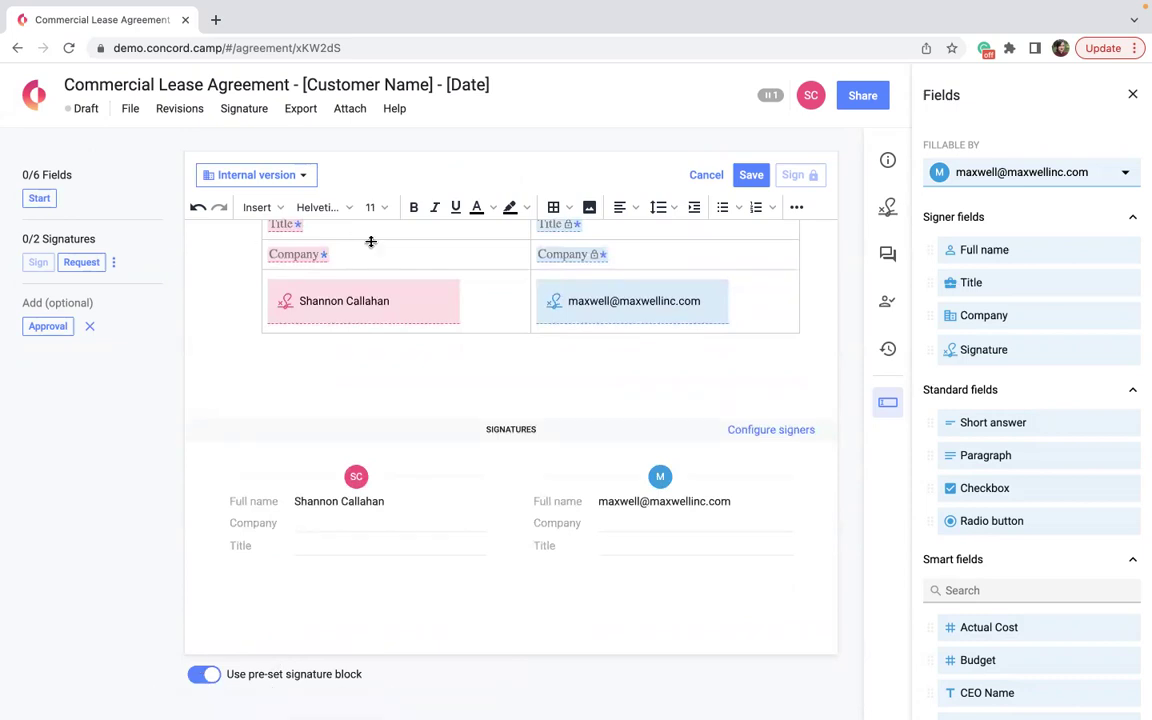
click(205, 674)
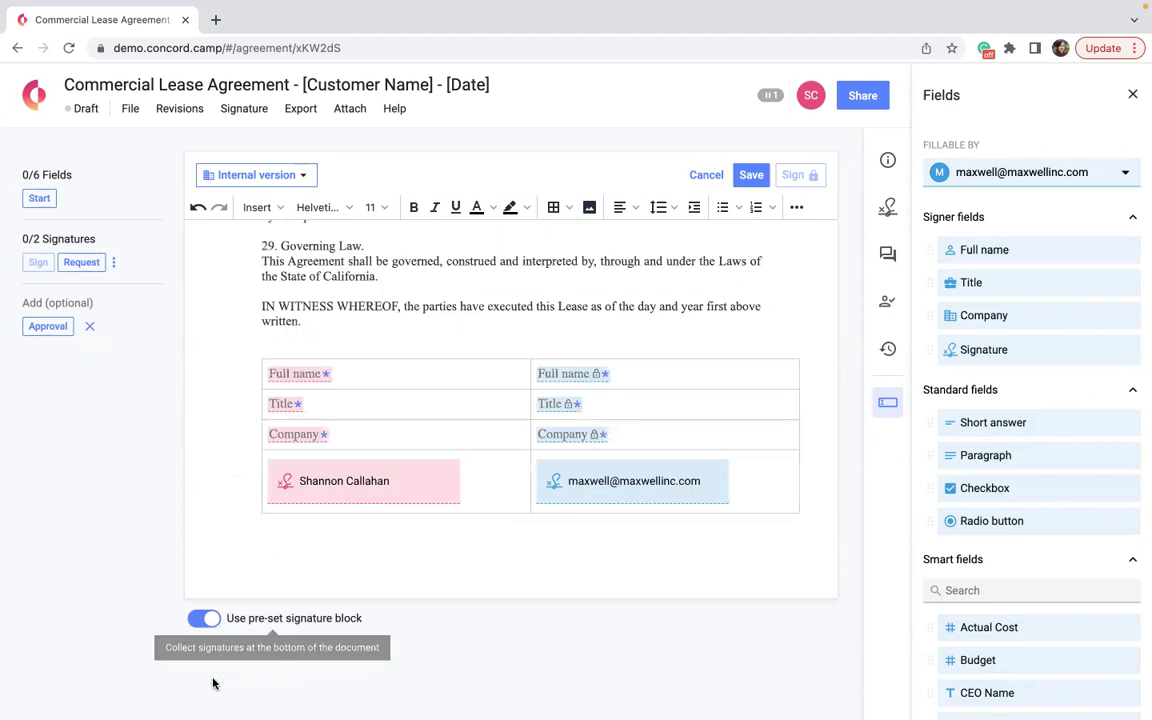
Send the saved-for-later invitation to the external second signer, then save the lease.
scroll(548, 420, up, 3)
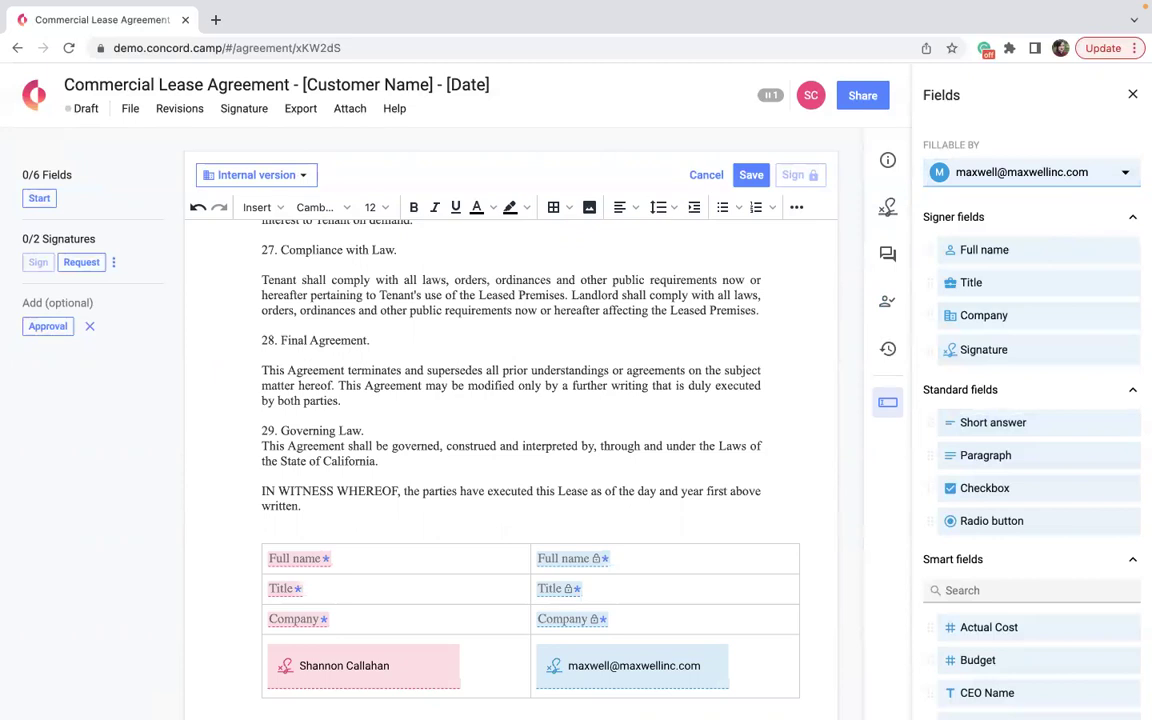
scroll(680, 438, up, 15)
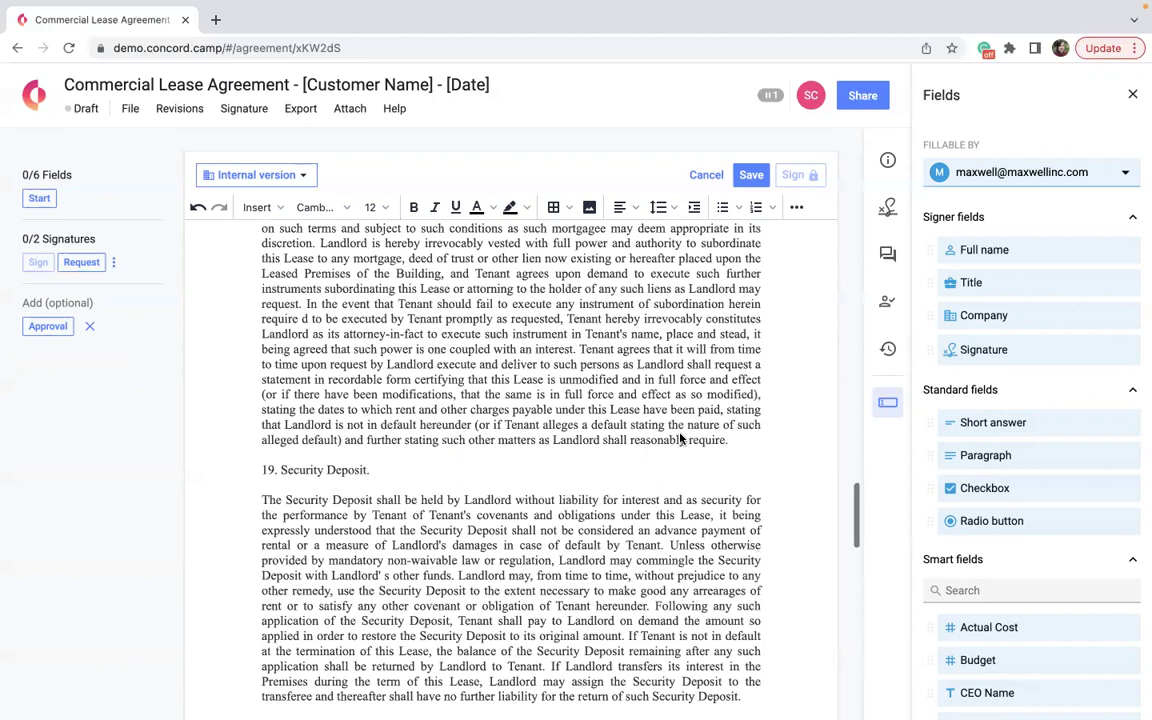
scroll(680, 438, up, 1)
click(768, 96)
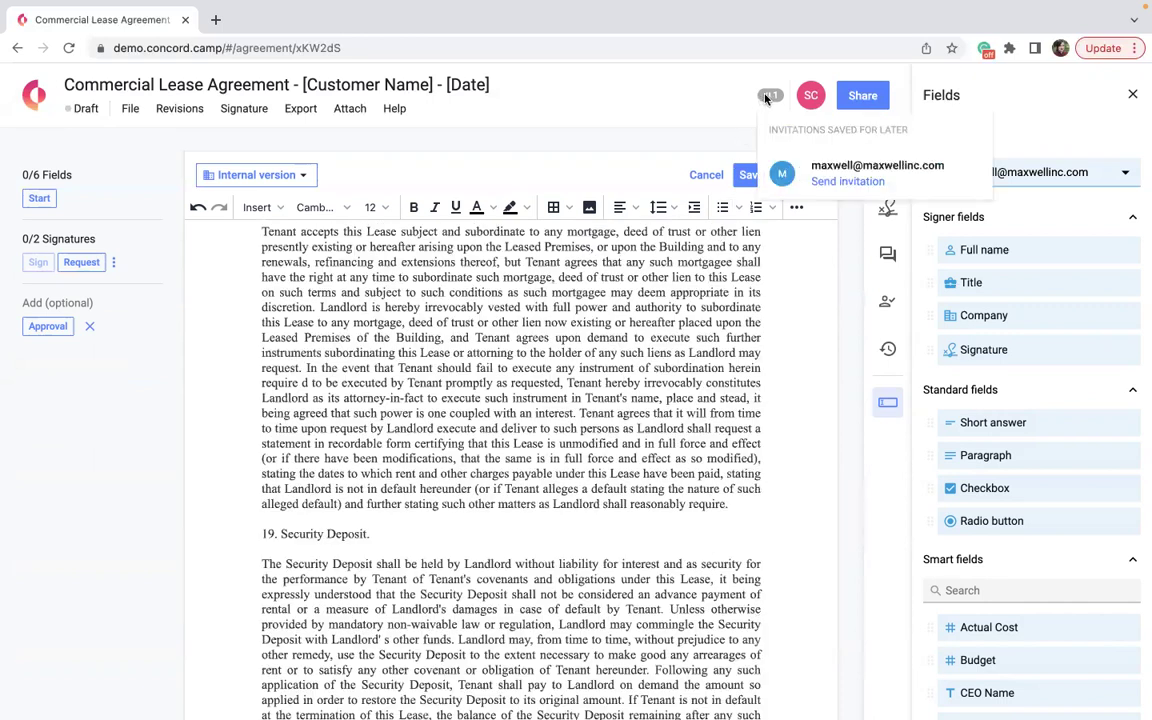
click(843, 180)
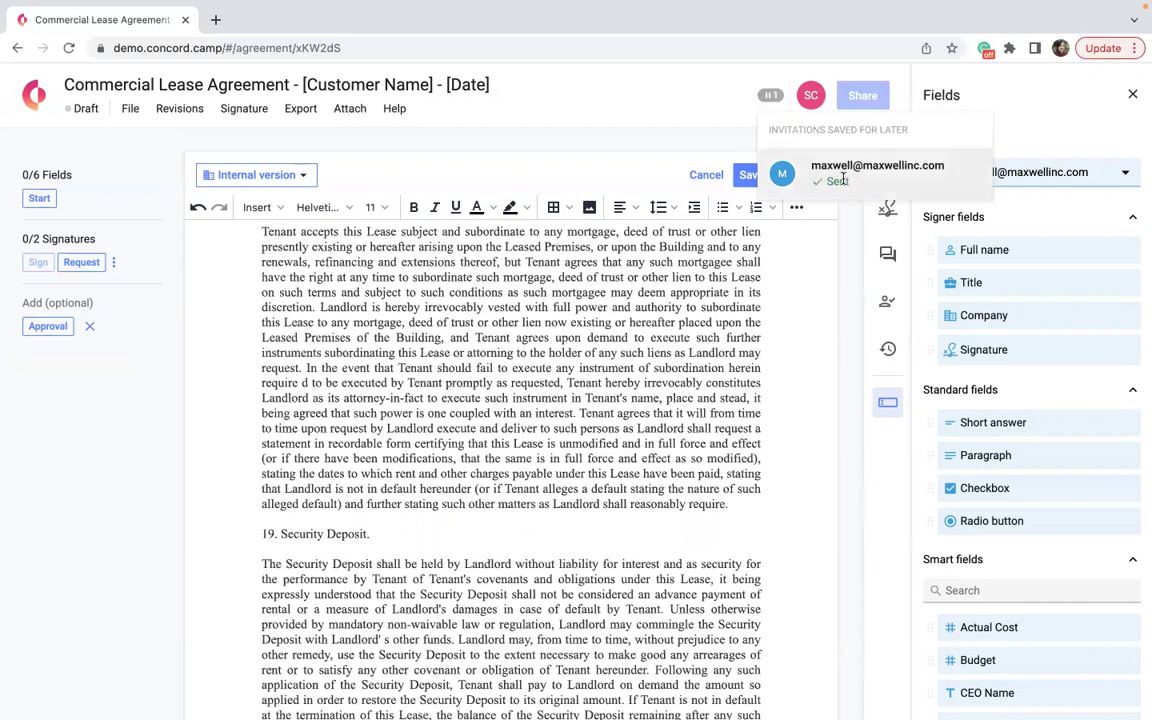
click(748, 176)
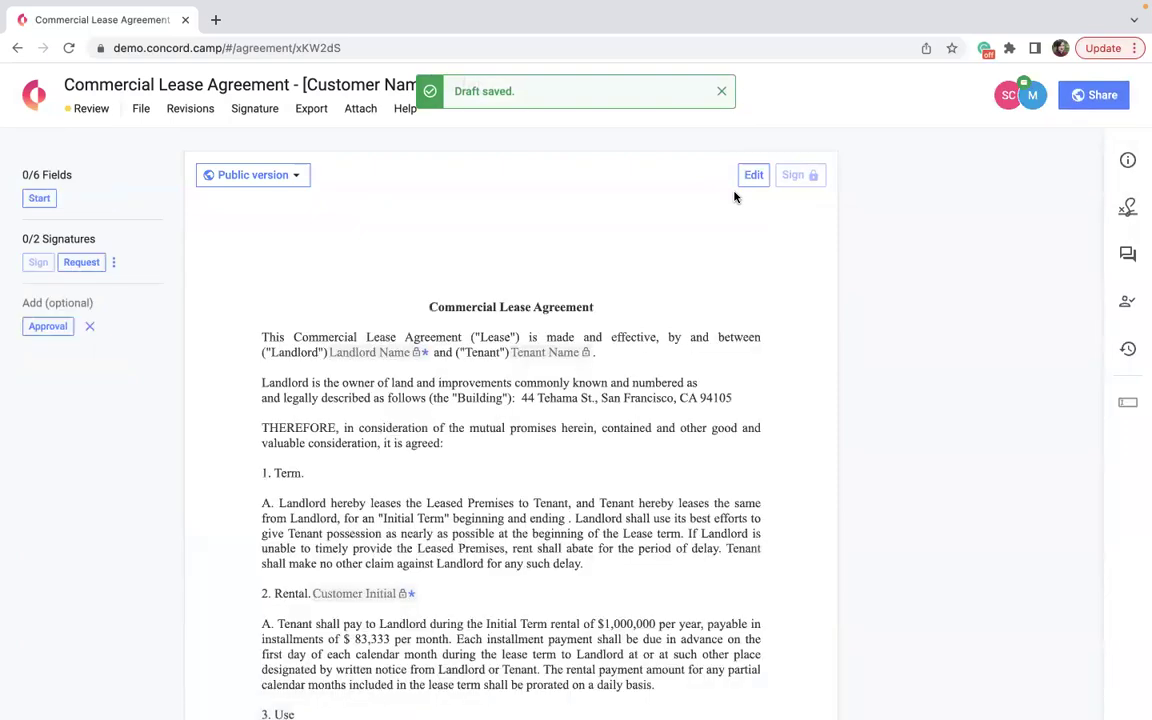
Change the external signer's lease access from Limited Editor to Editor.
click(1080, 94)
click(785, 322)
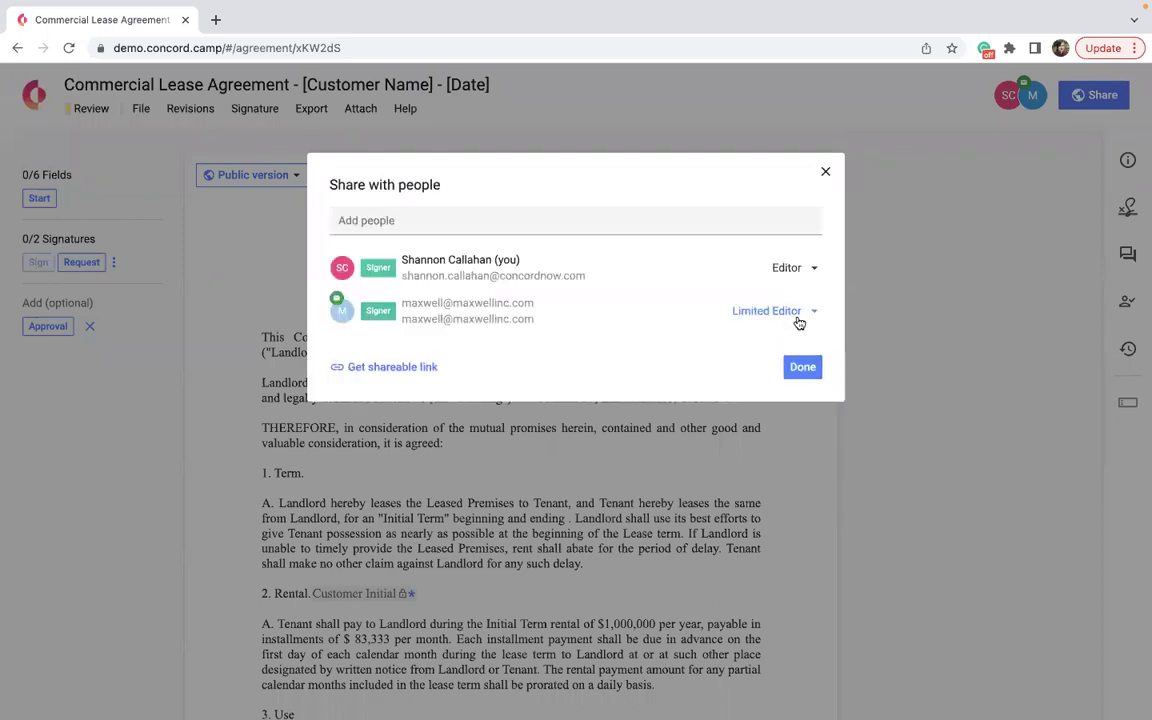
click(785, 316)
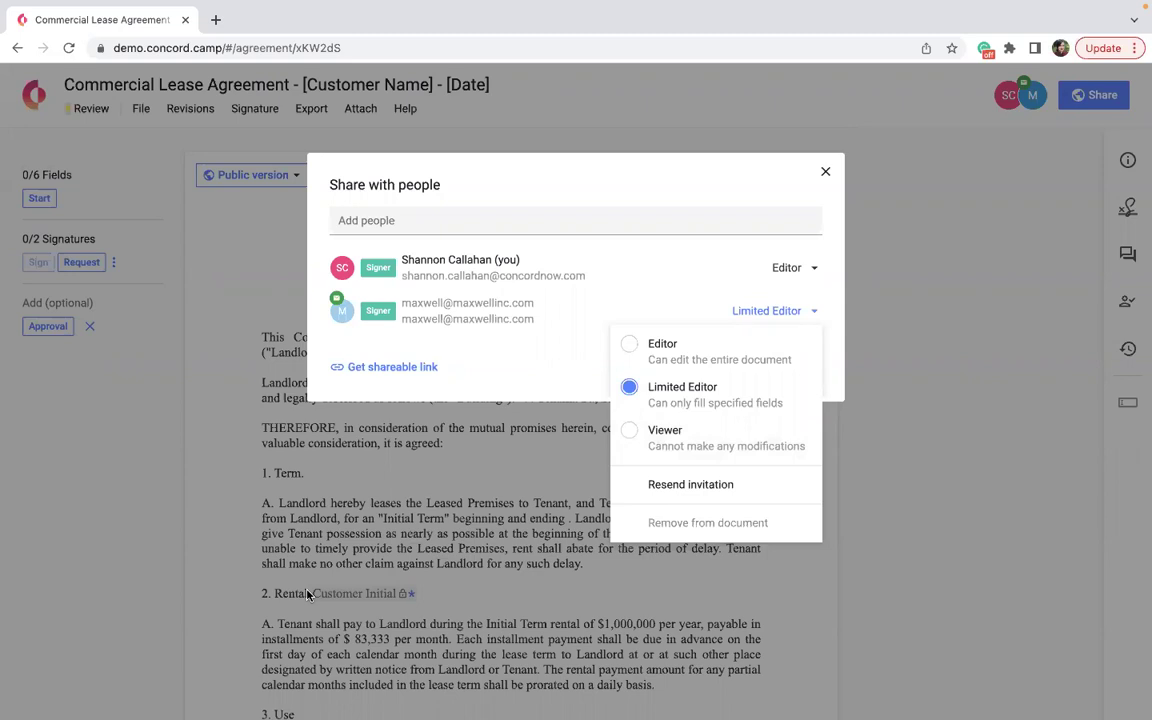
click(627, 349)
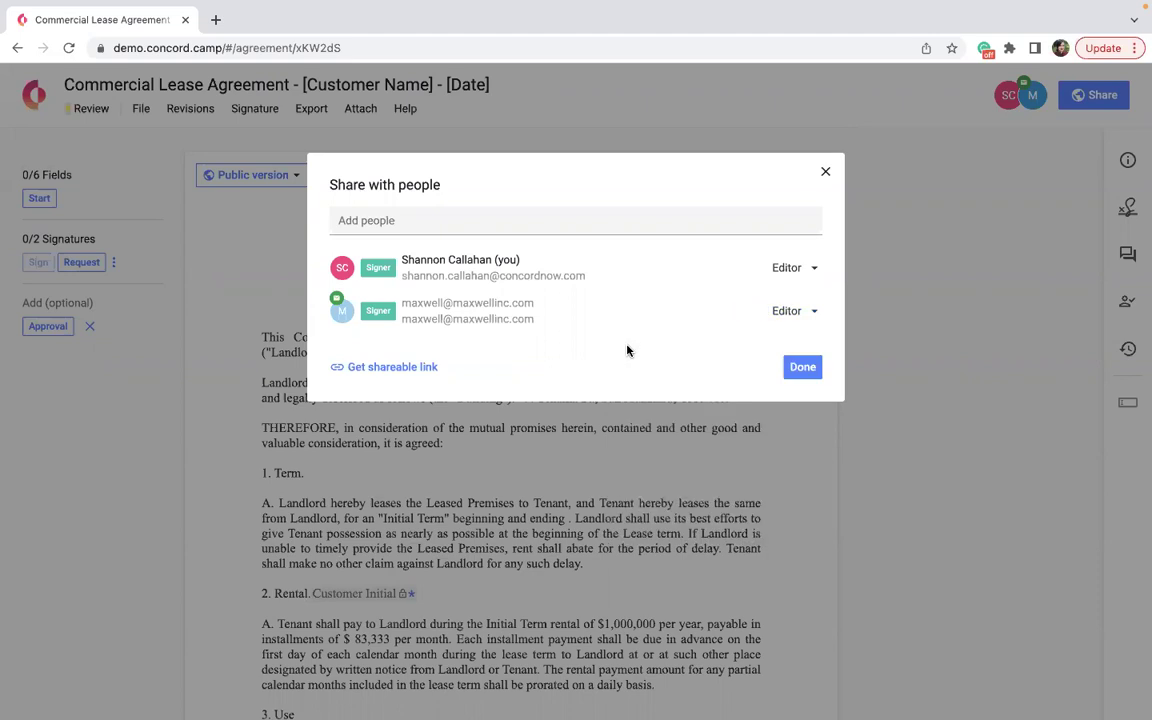
click(801, 368)
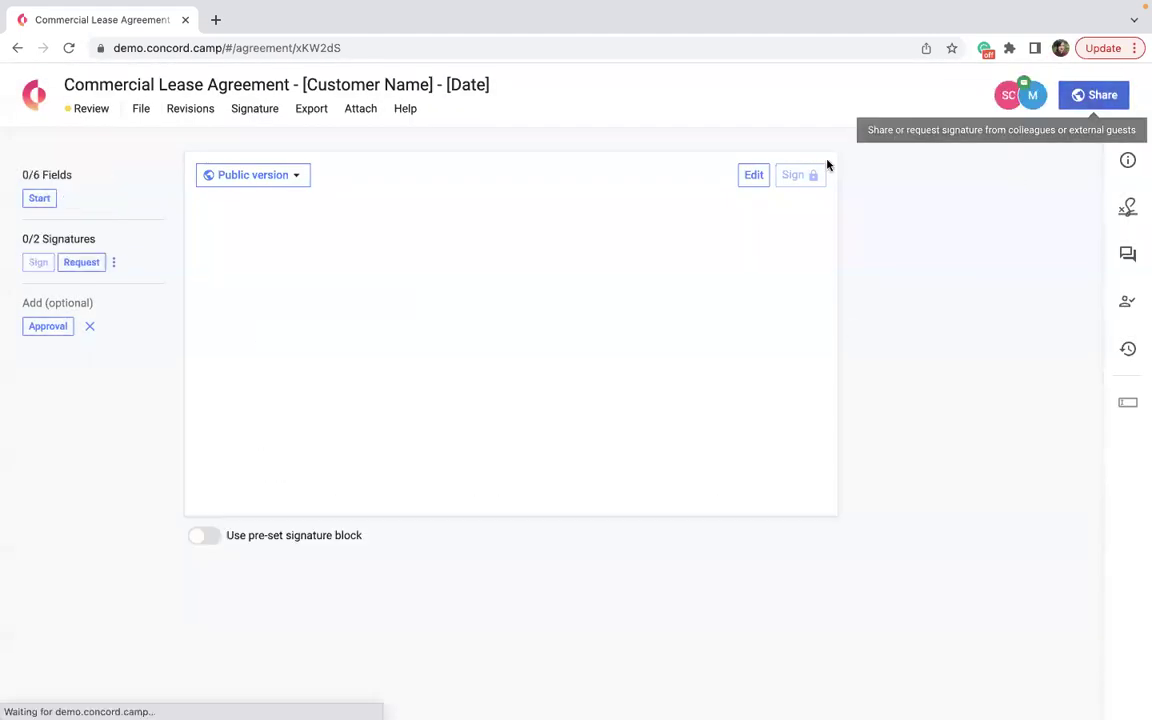
Share the lease with a new collaborator's e-mail address as Editor and send the invitation.
click(1080, 95)
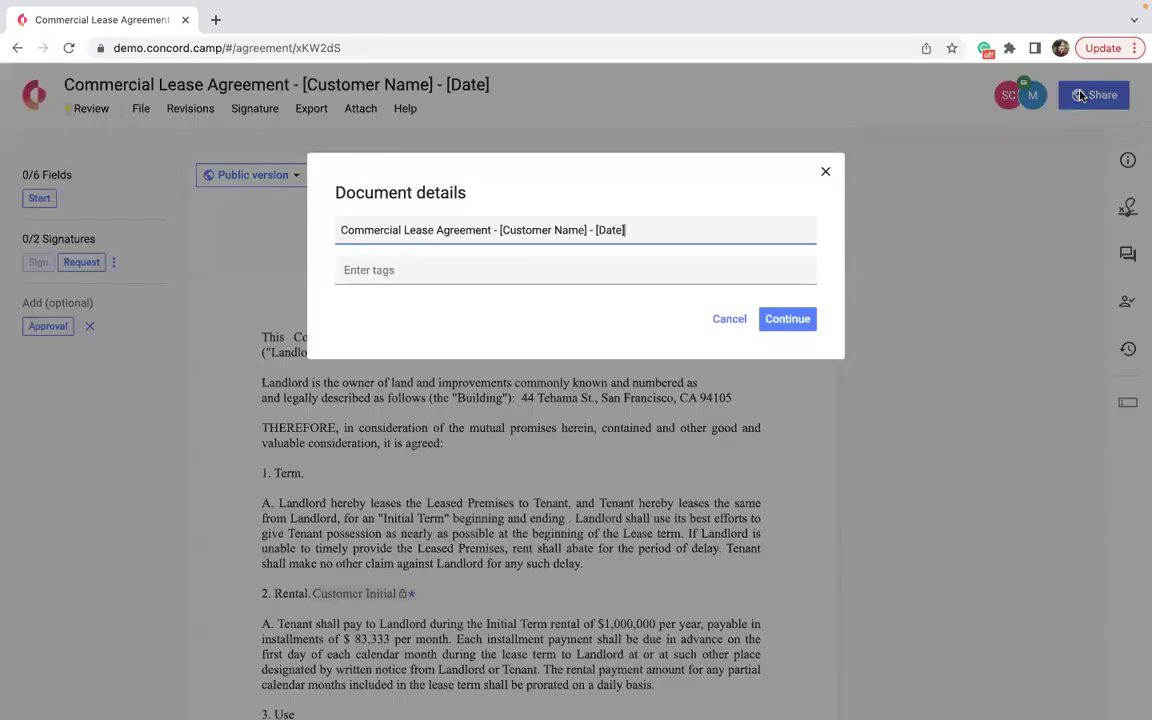
click(782, 319)
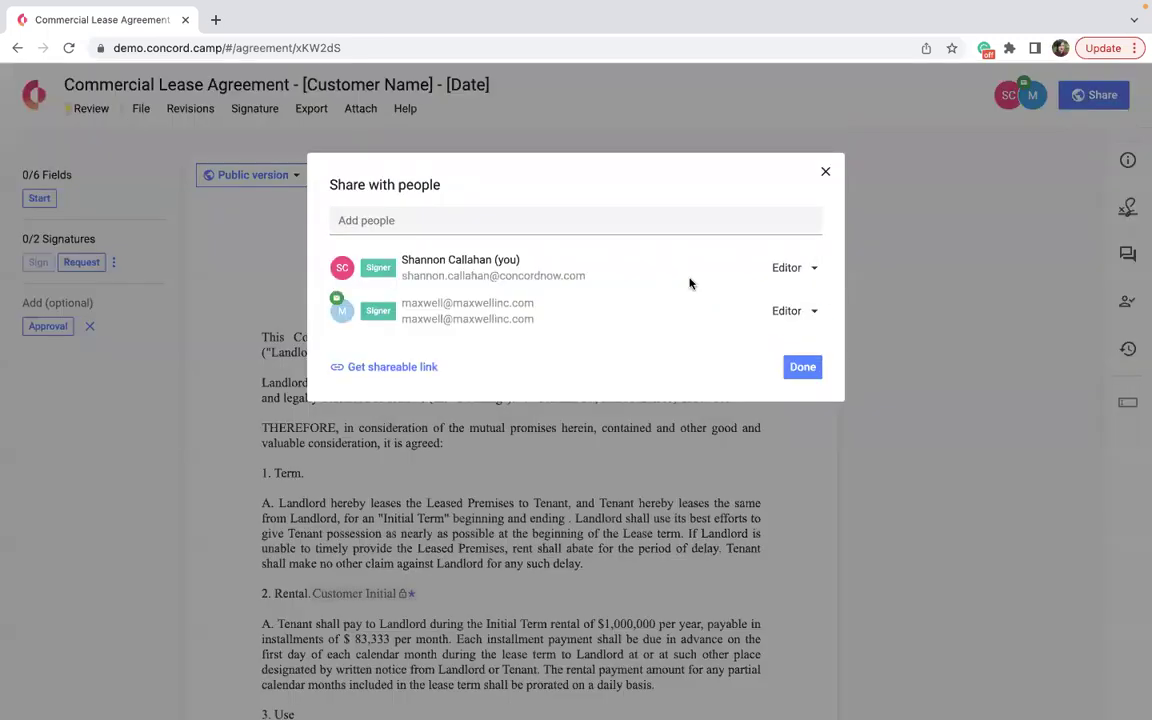
click(416, 224)
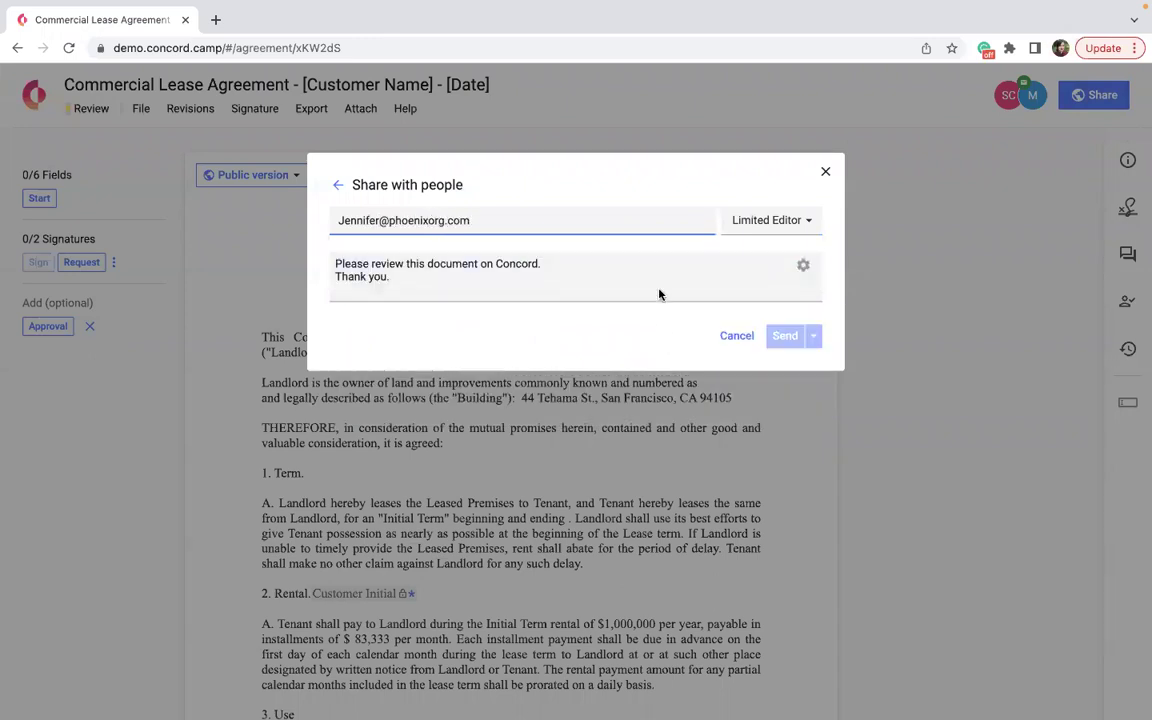
click(659, 294)
click(765, 220)
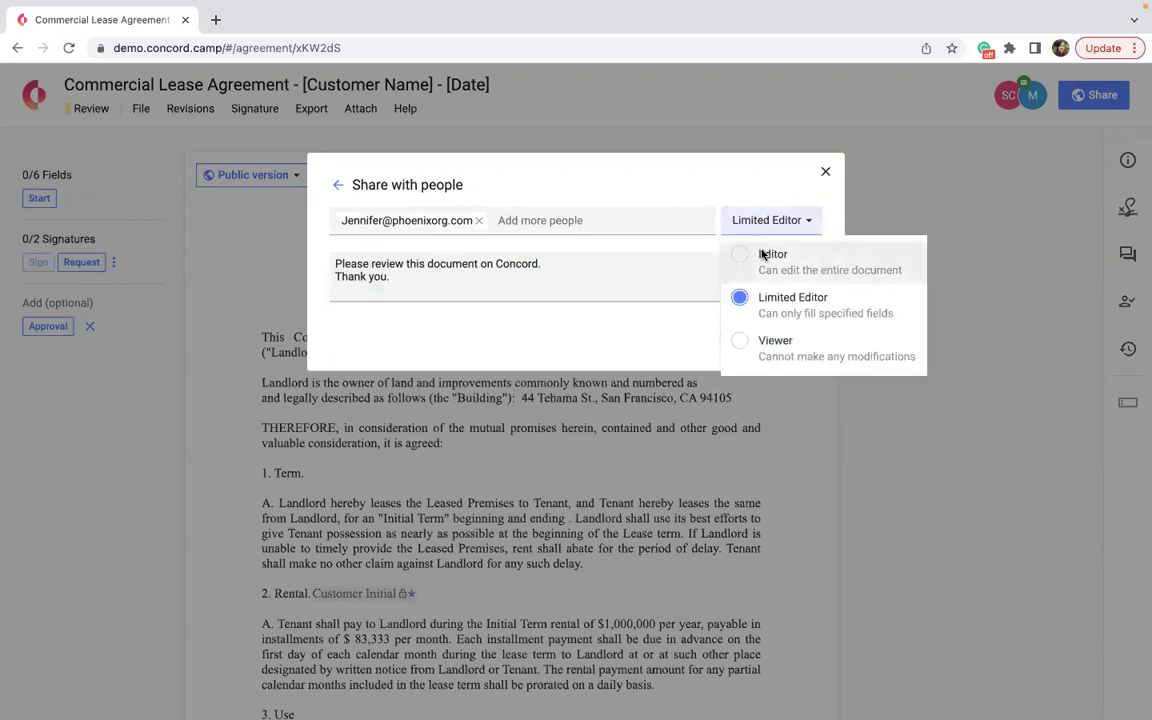
click(762, 256)
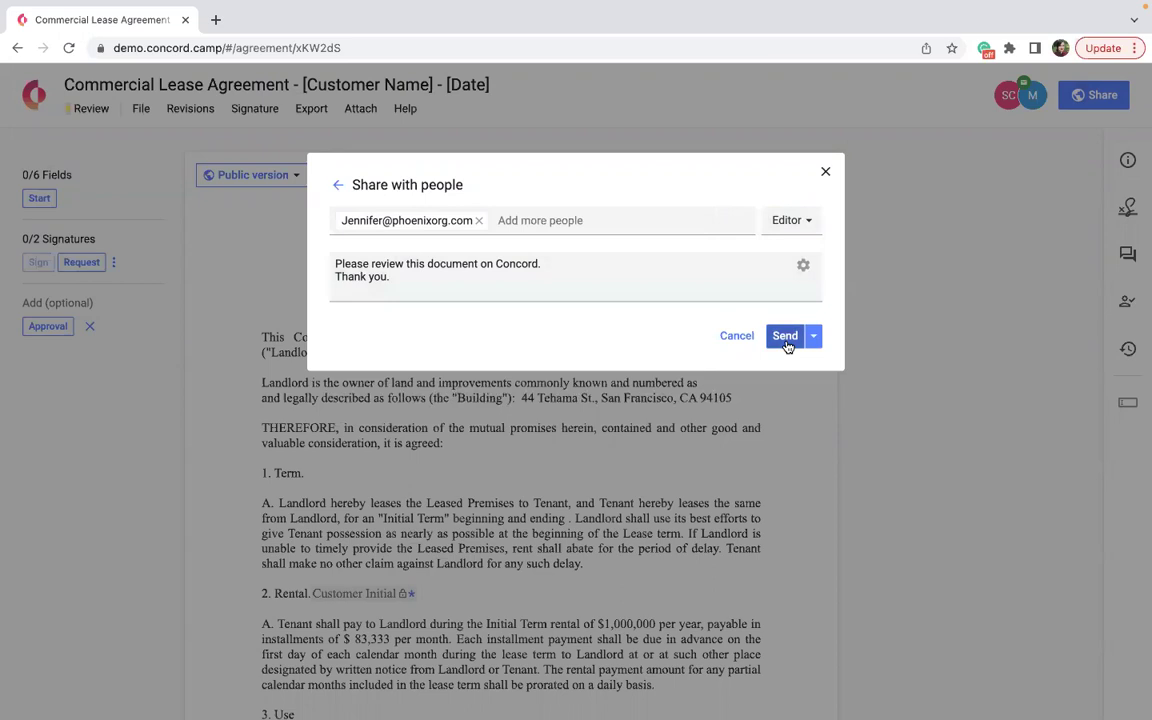
click(786, 337)
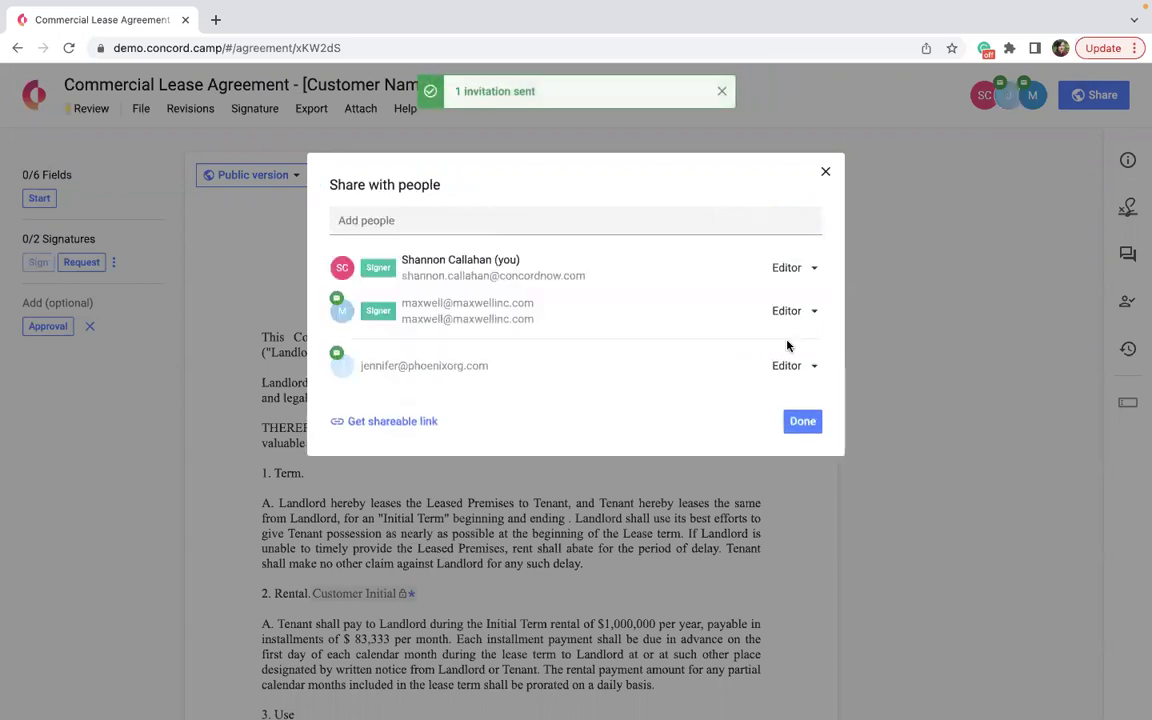
click(802, 421)
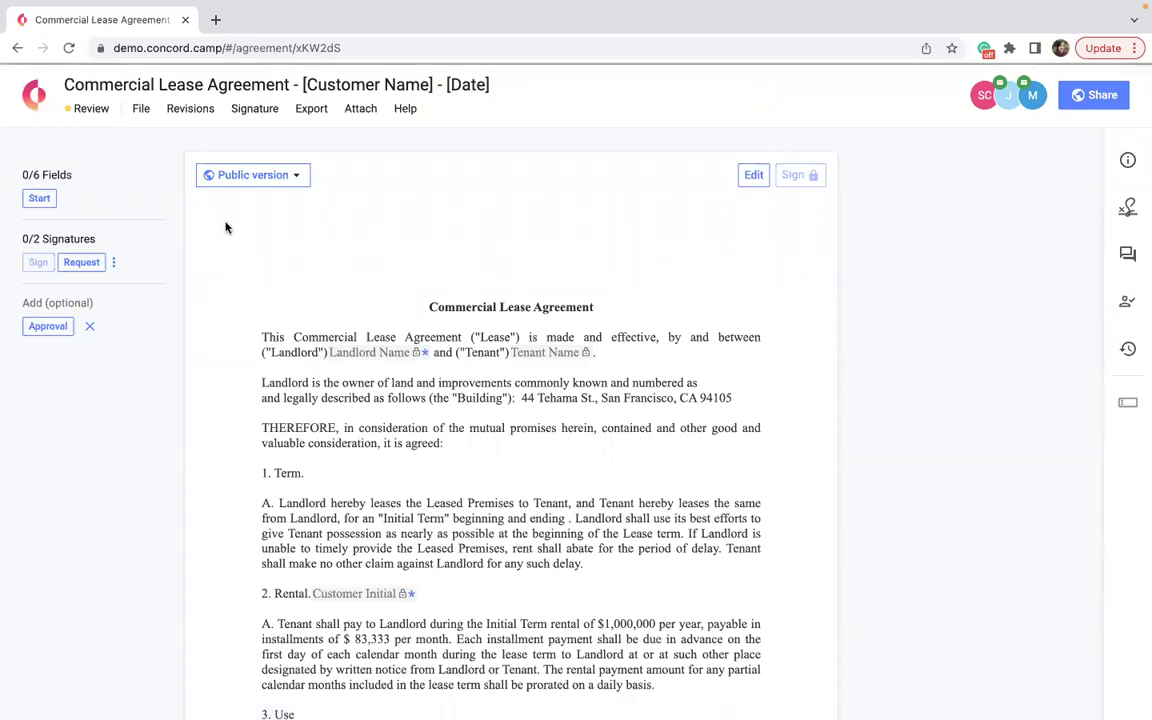
Reopen the lease, type 'ADD A LOT OF TRCT' after 1. Term, and delete clause A.
click(750, 178)
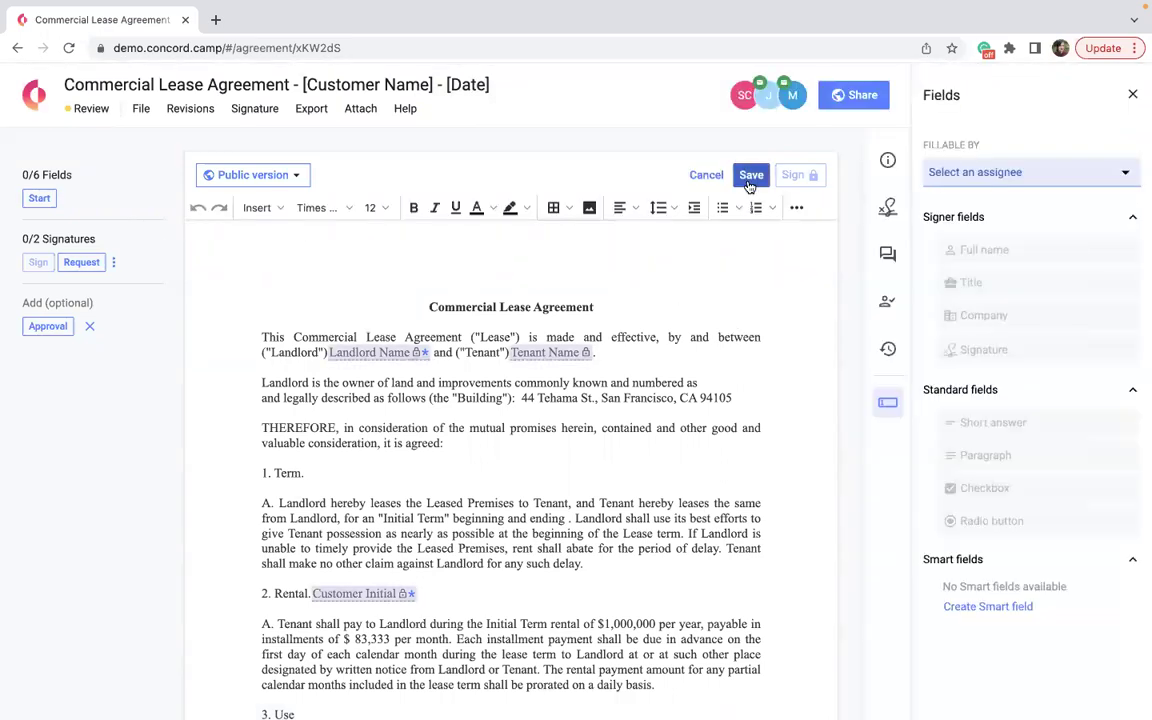
click(365, 476)
text(ADD A LOT OF TRCT)
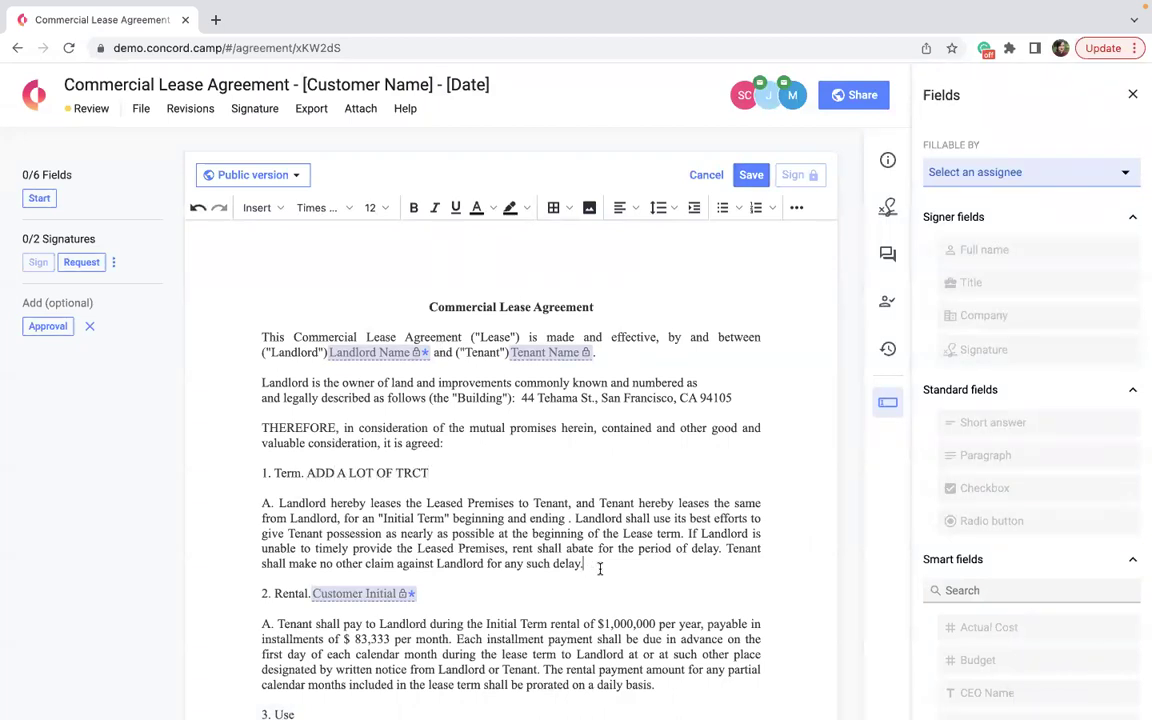
drag(590, 563, 255, 505)
key(BackSpace)
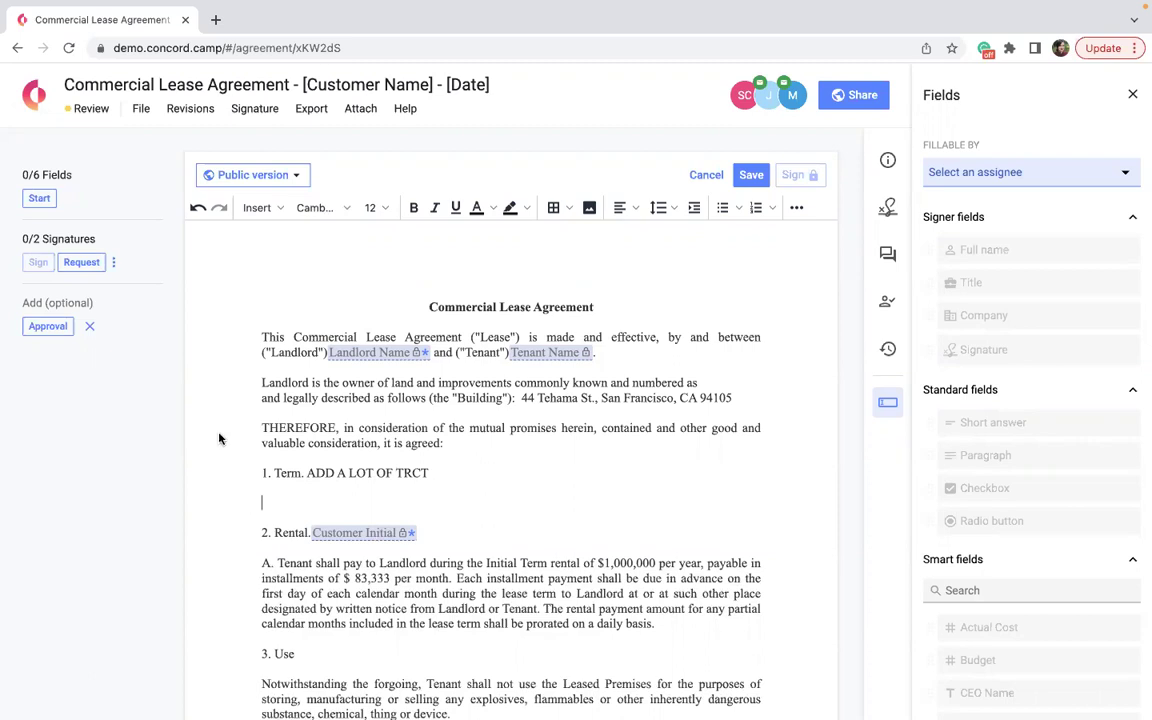
Enable Track Changes from the Revisions menu and close the Fields side panel.
click(190, 110)
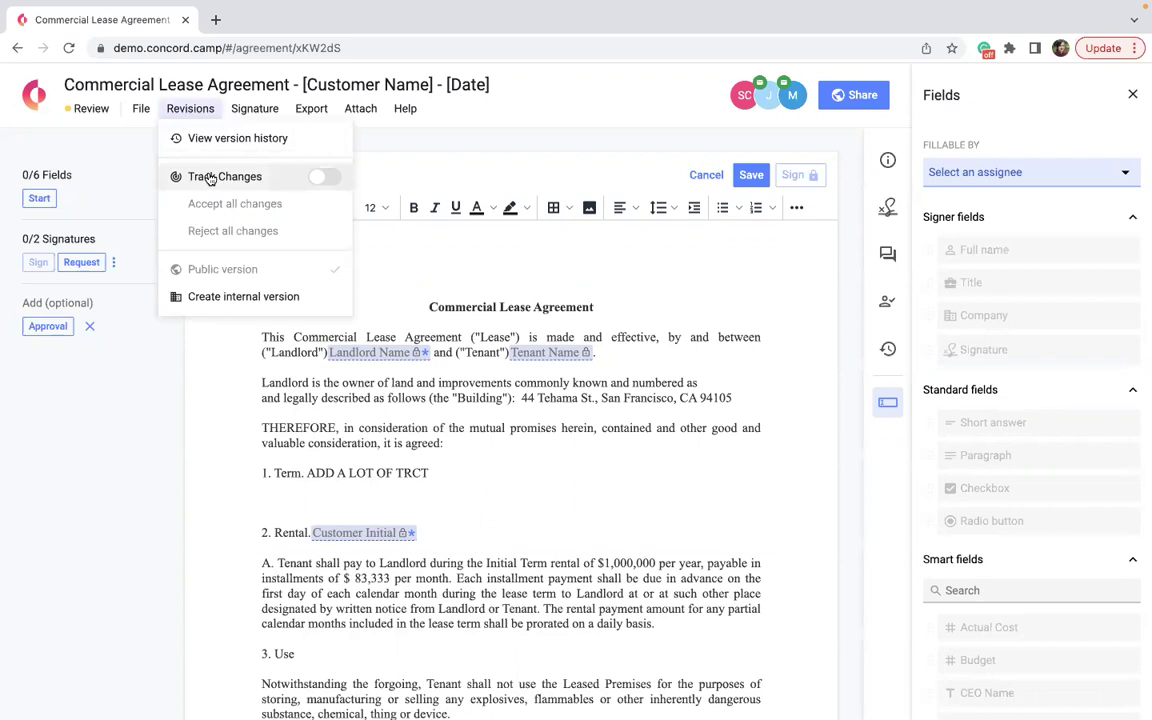
click(316, 182)
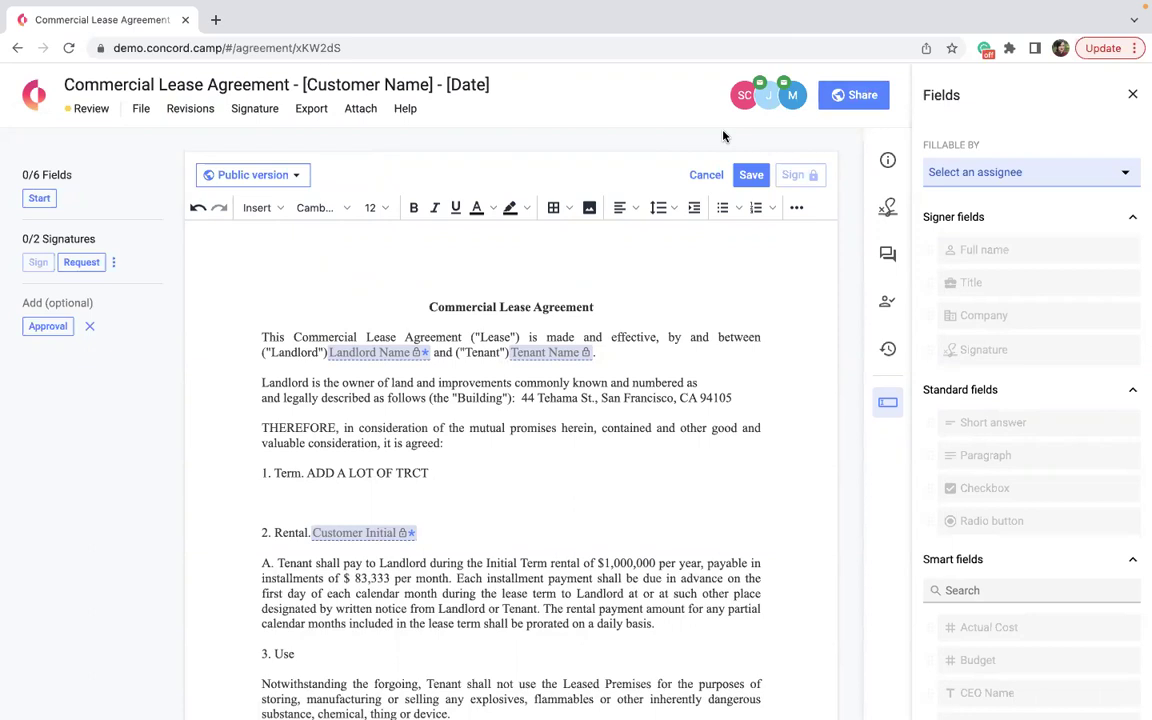
click(1133, 94)
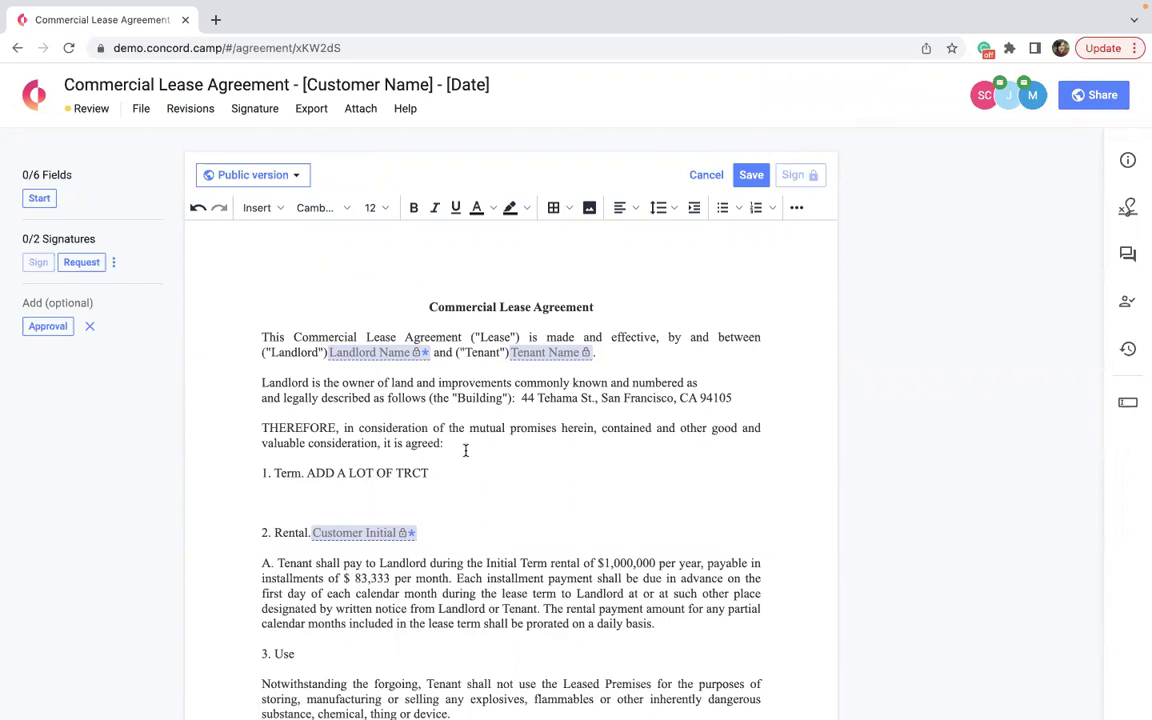
Delete the THEREFORE paragraph and replace the end of the Term line with 'ADD TEXT'.
drag(465, 450, 221, 432)
key(Delete)
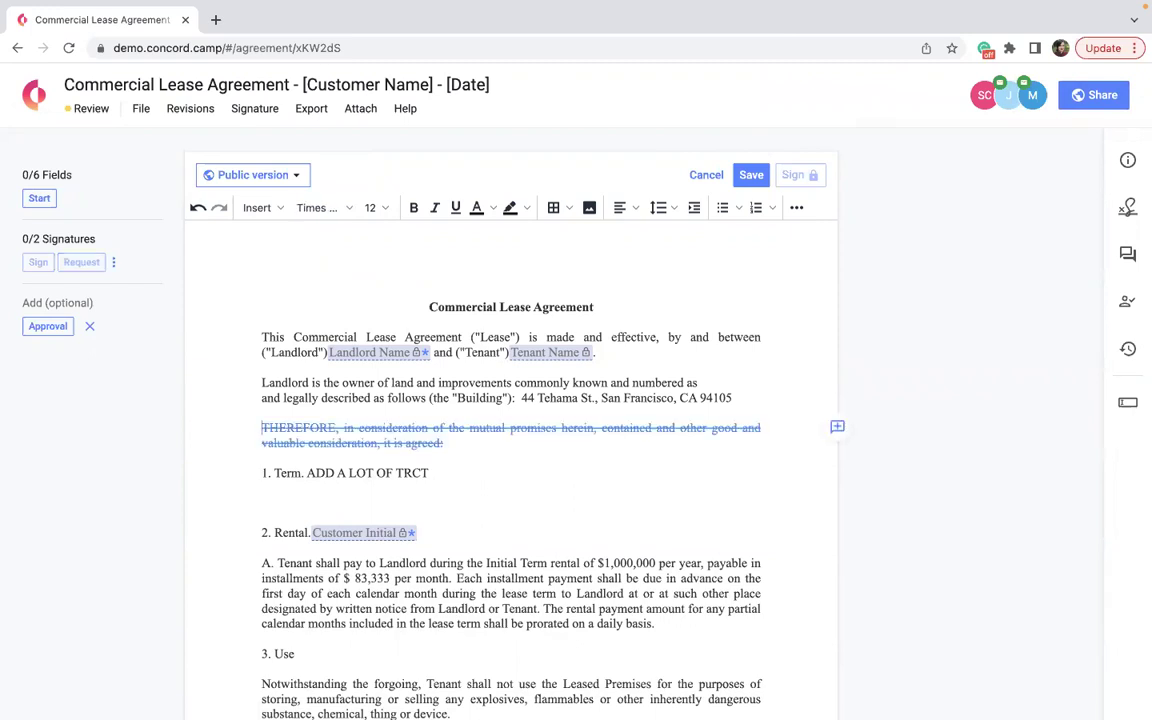
drag(435, 474, 315, 473)
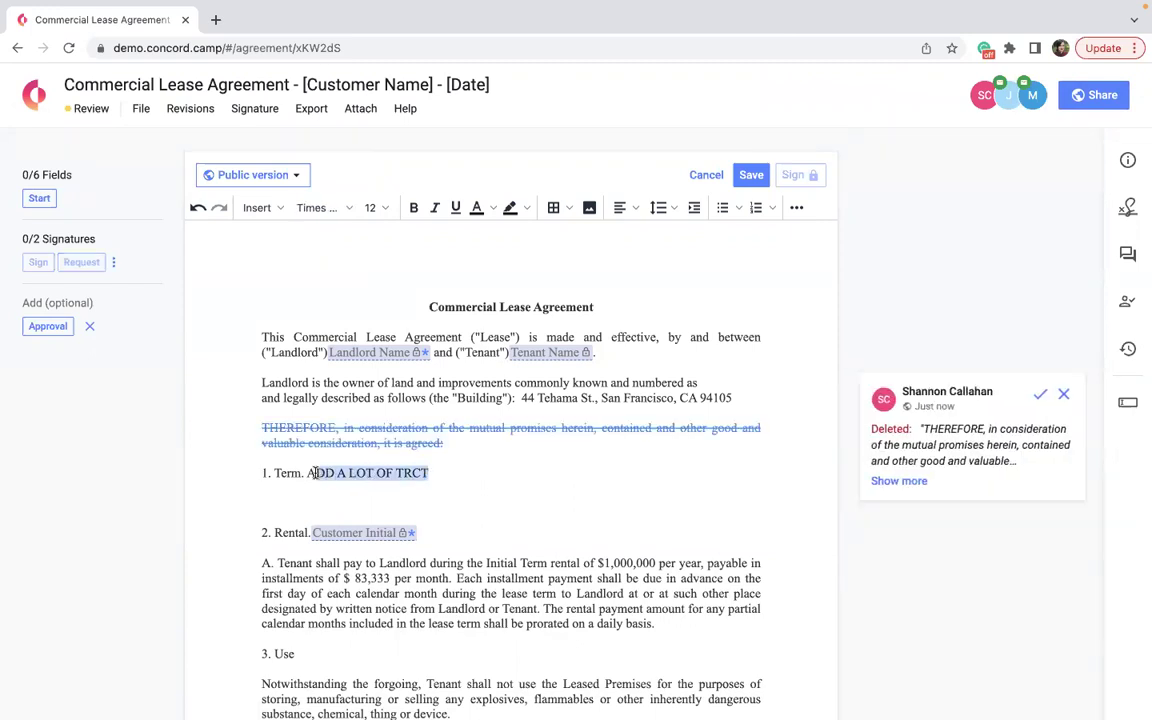
text(ADD TEXT)
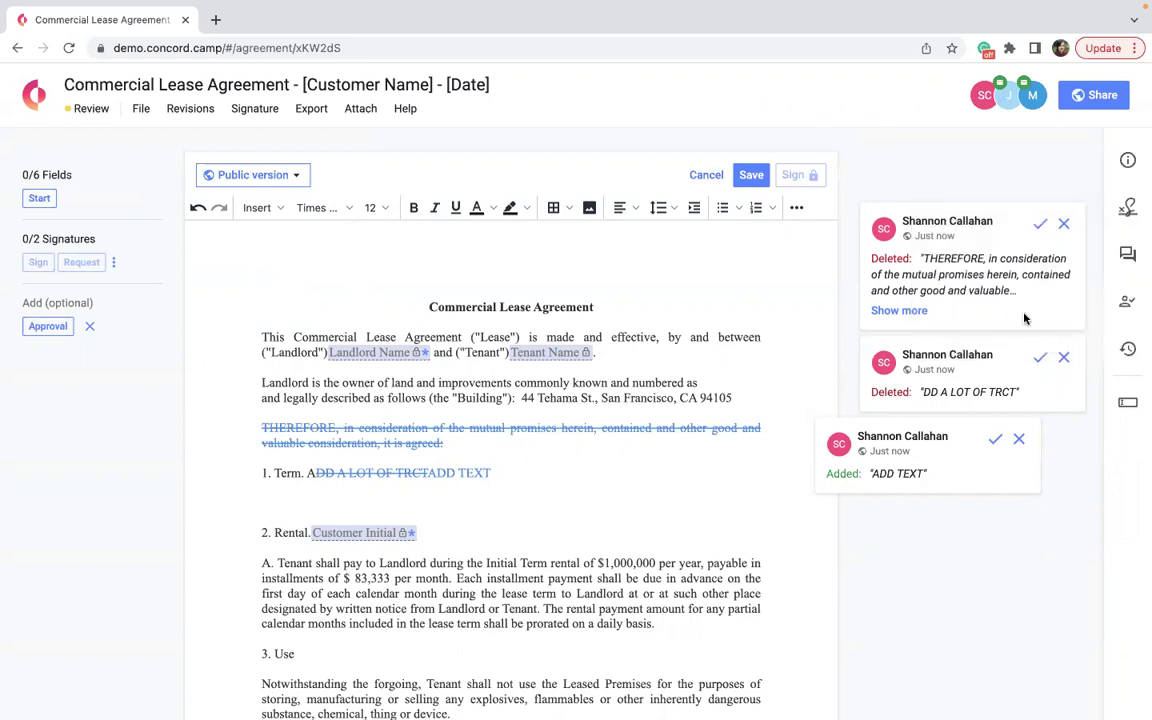
Accept the paragraph deletion and ADD TEXT insertion, reject the Term deletion, and save.
click(1038, 230)
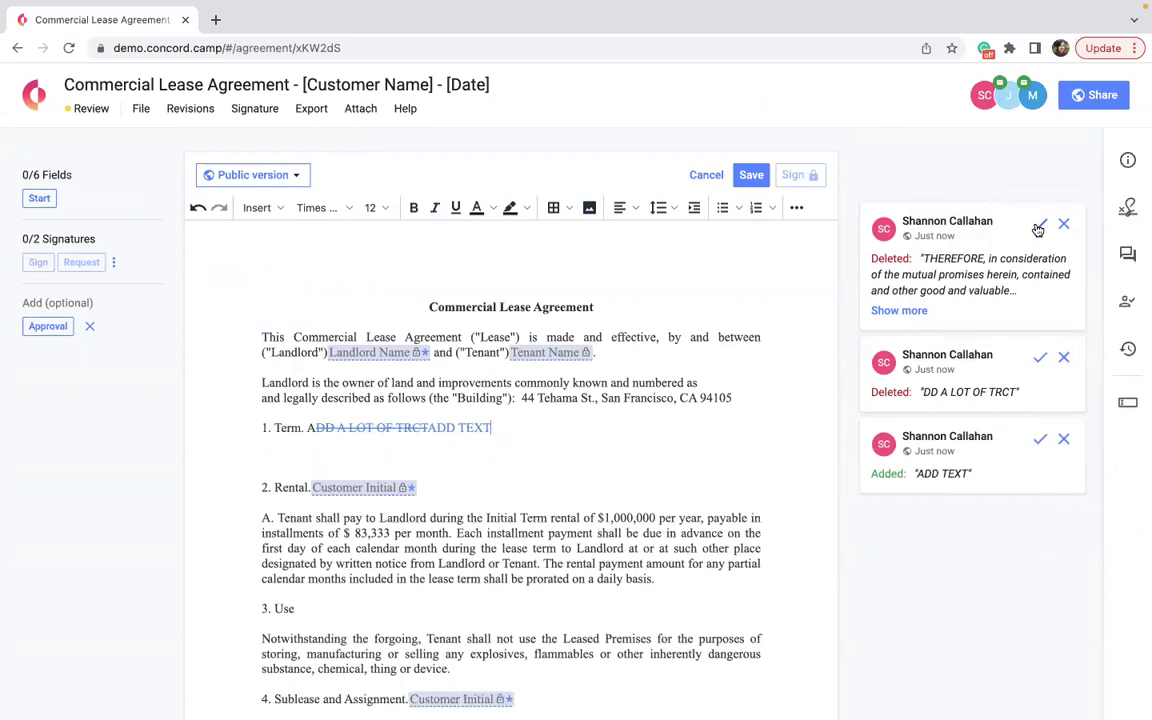
click(1063, 316)
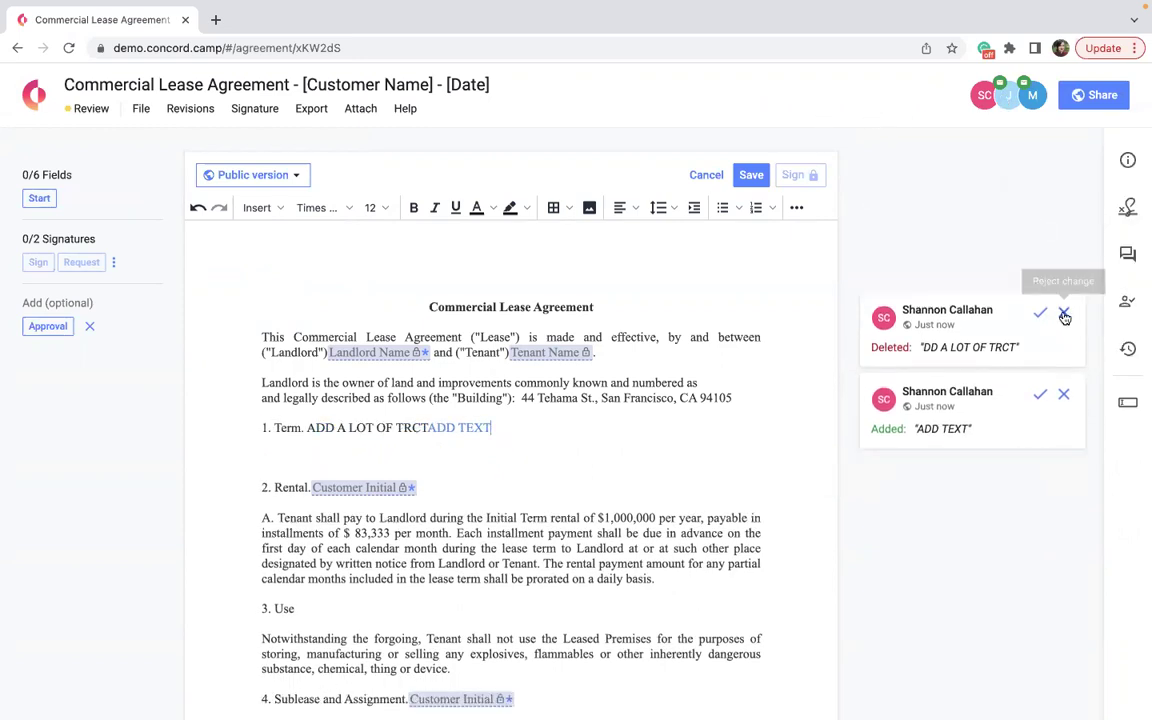
click(1040, 394)
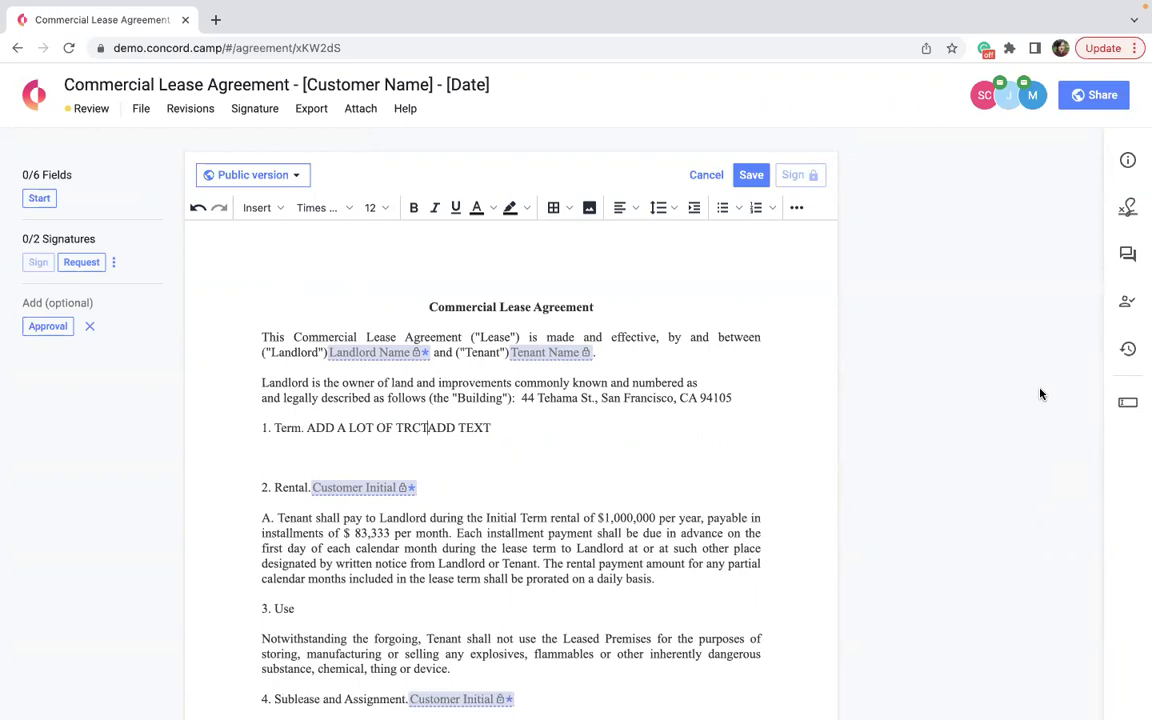
click(751, 178)
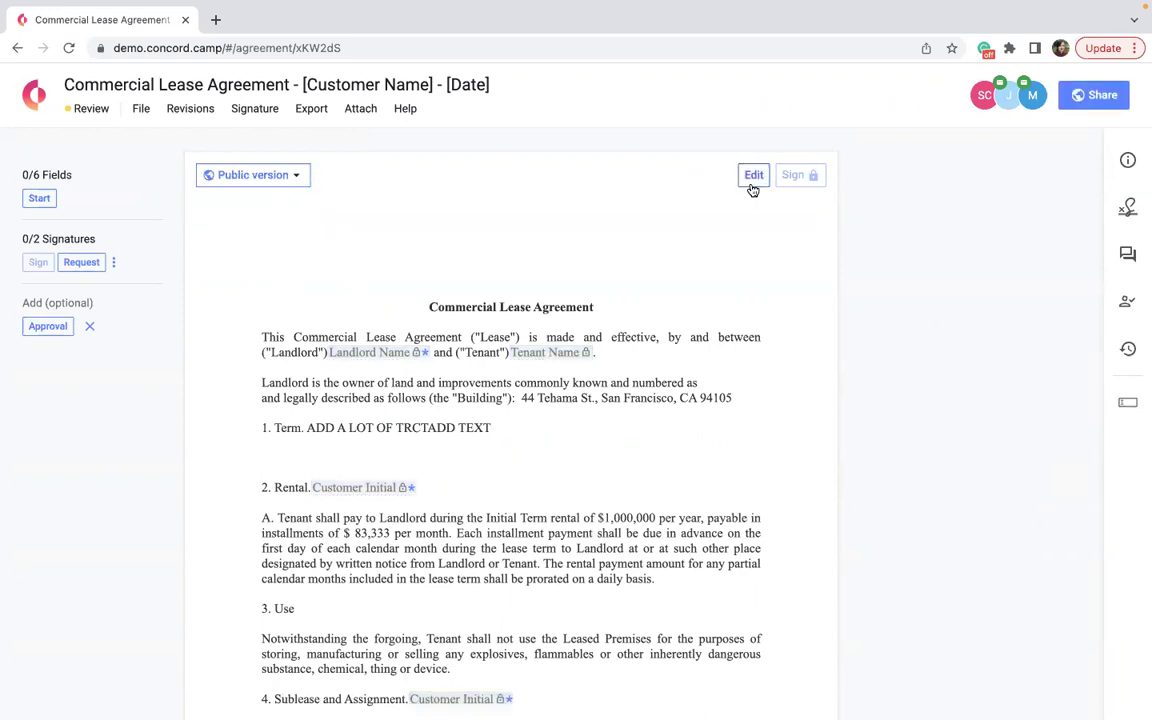
Open the version history and view Versions 2, 0.1, 1, then 2 again.
click(200, 108)
click(221, 139)
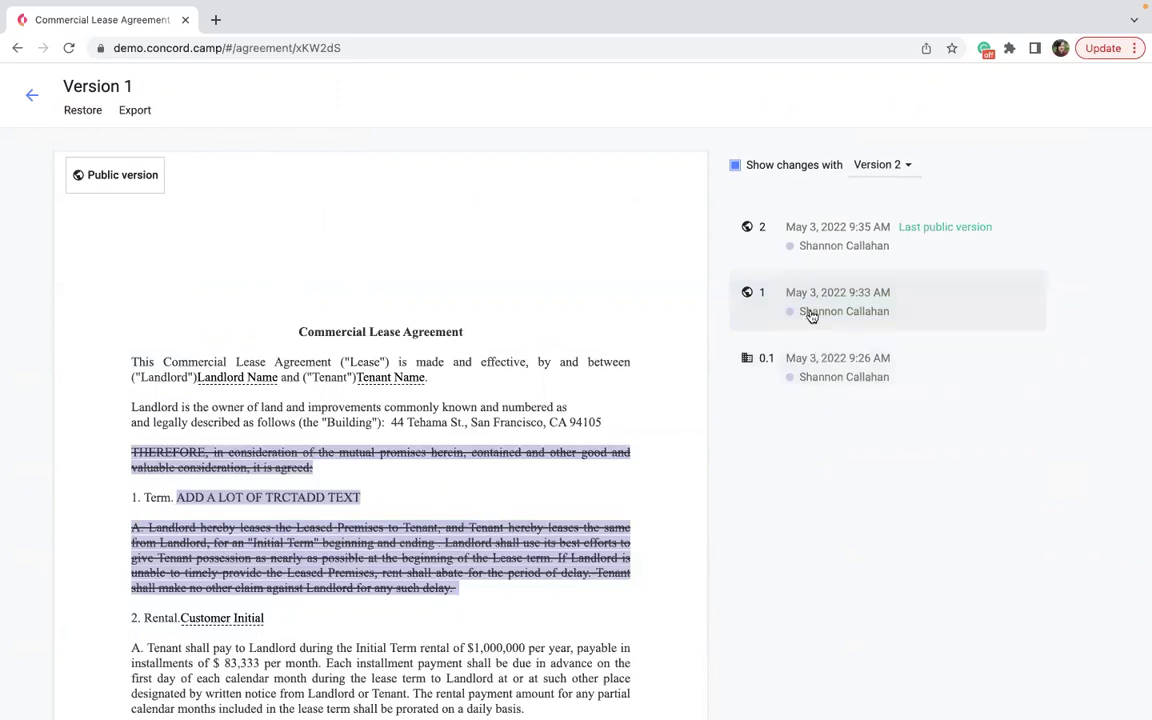
click(818, 244)
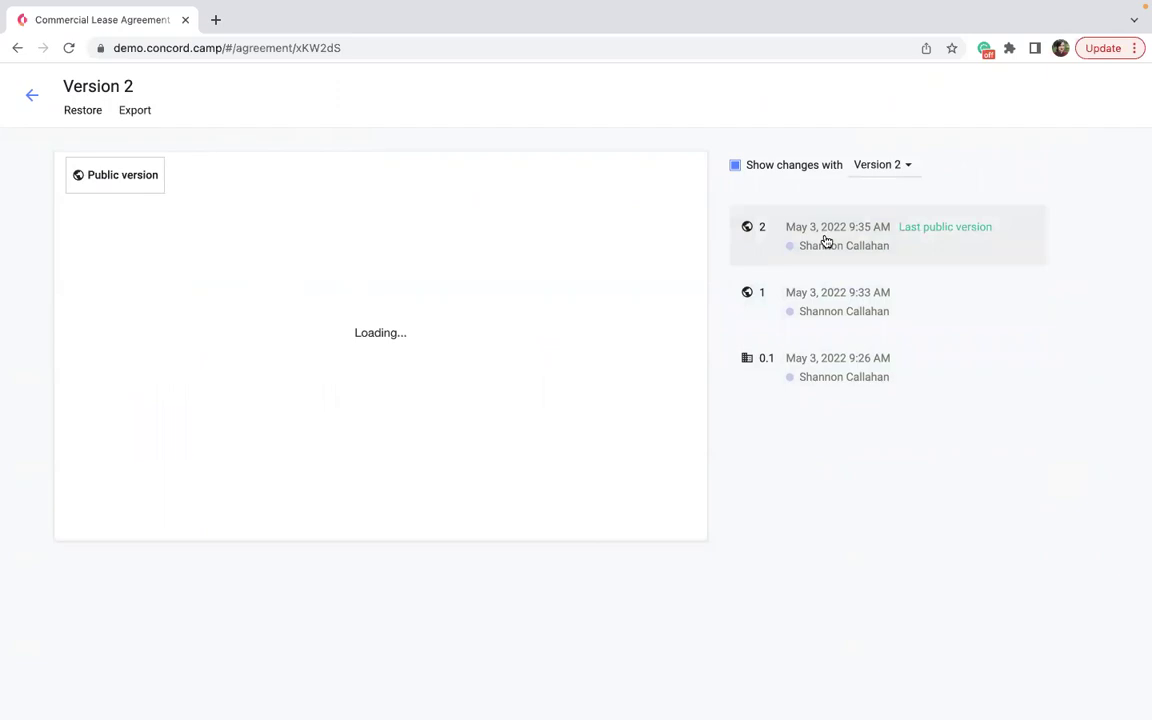
click(769, 352)
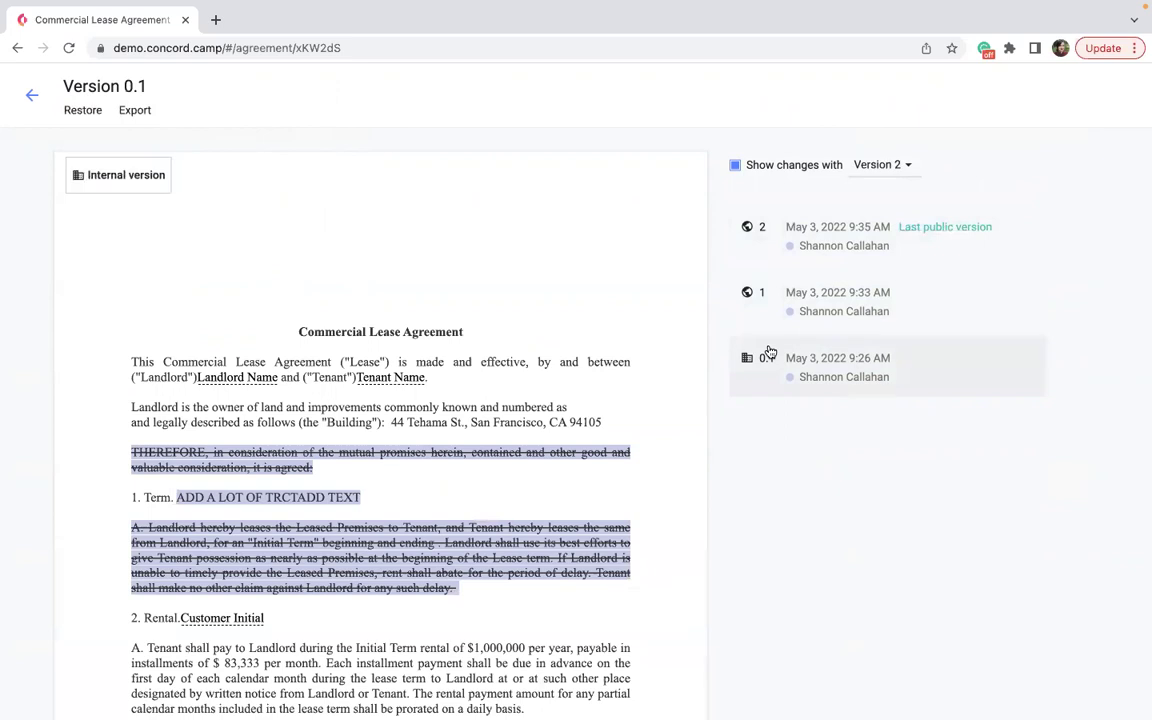
click(802, 320)
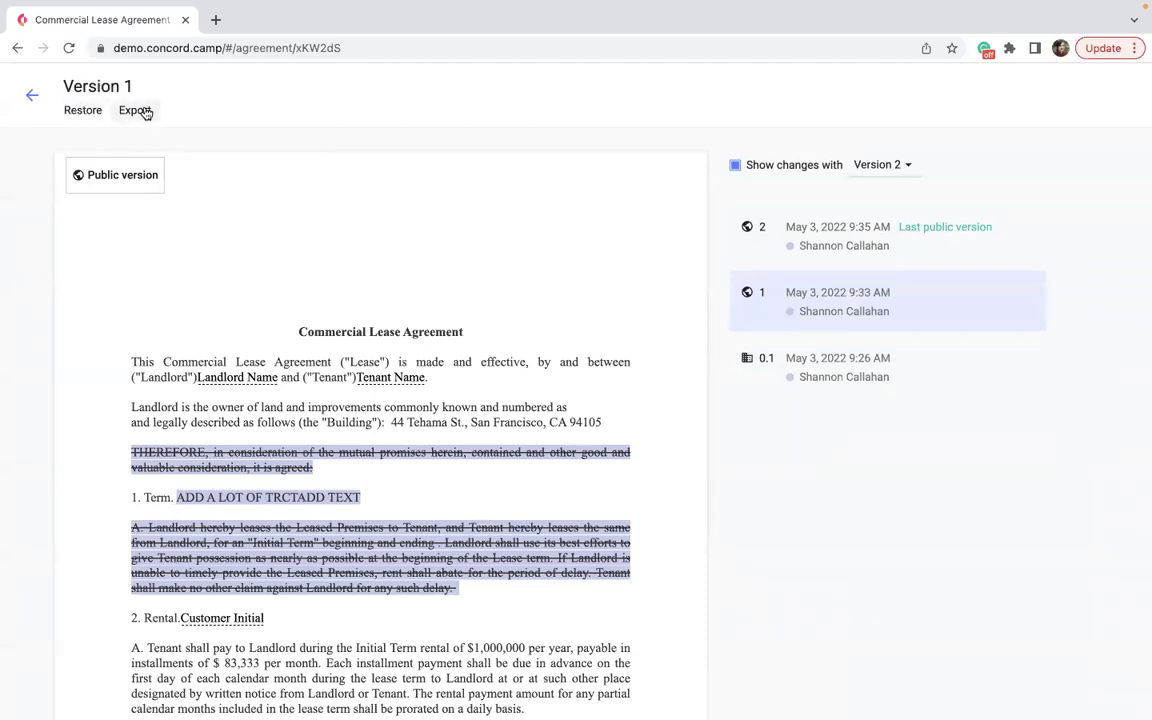
click(820, 232)
Compare Version 2 against Version 0.1, review the changes, and return to the agreement.
click(884, 170)
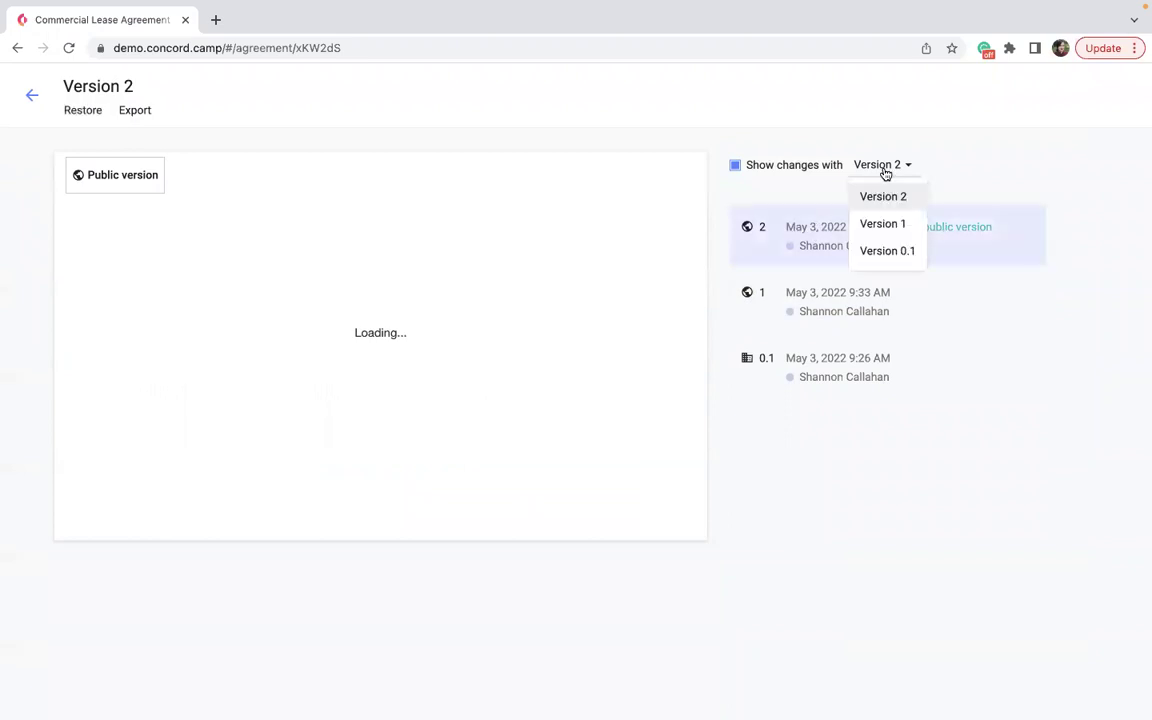
click(880, 252)
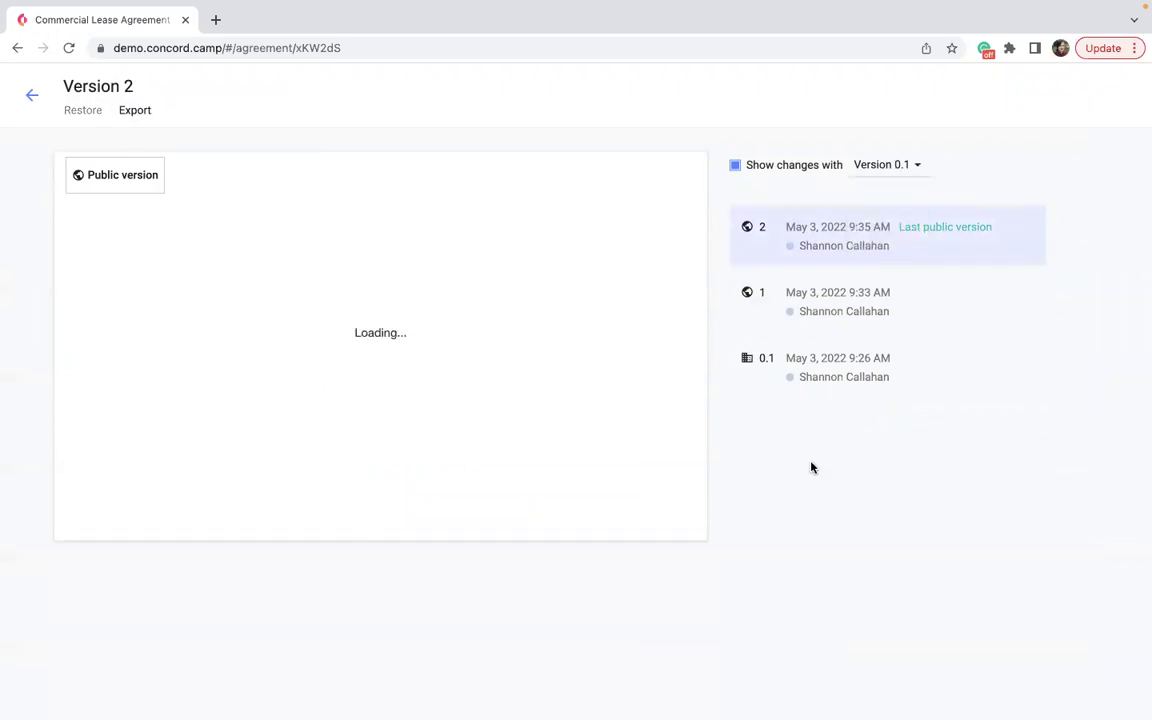
scroll(368, 553, down, 3)
scroll(368, 553, down, 6)
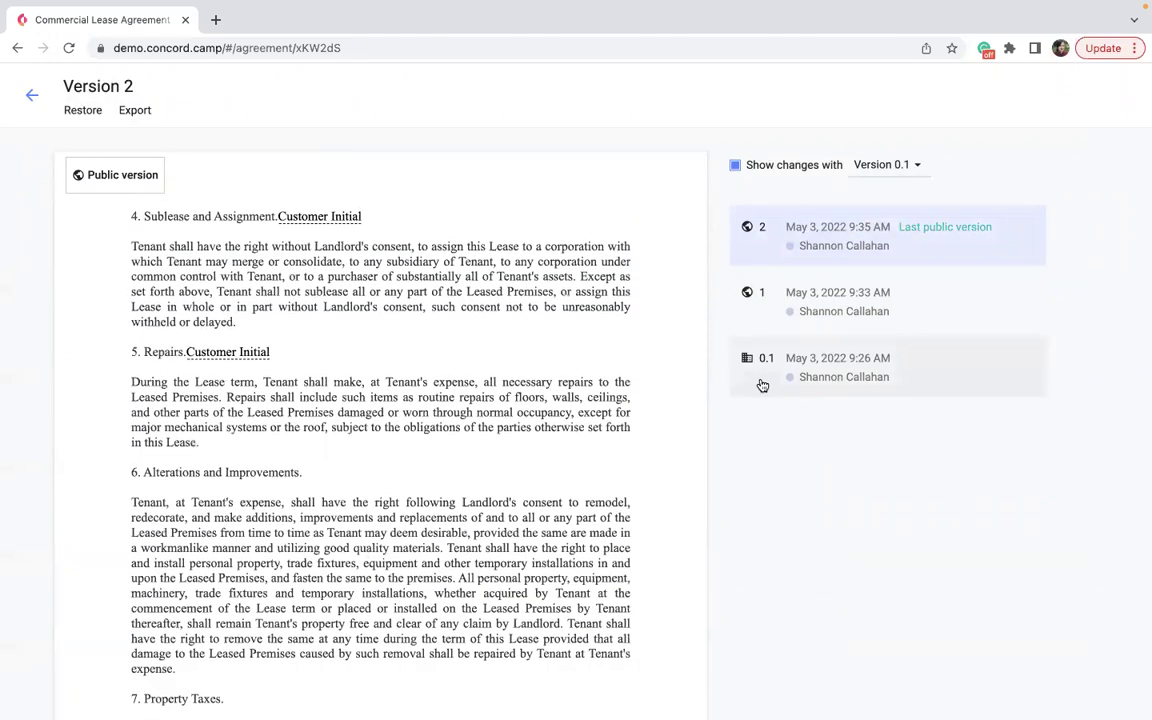
scroll(458, 473, down, 6)
scroll(454, 475, down, 20)
scroll(454, 470, down, 20)
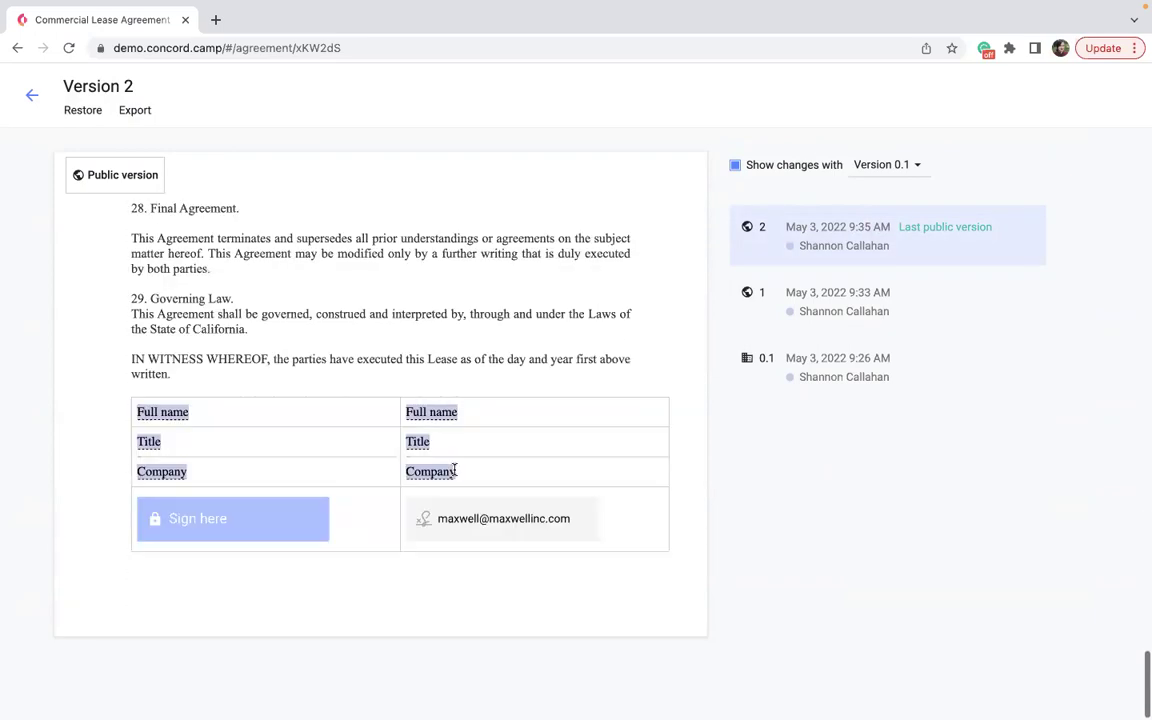
scroll(505, 558, up, 20)
scroll(505, 558, up, 20)
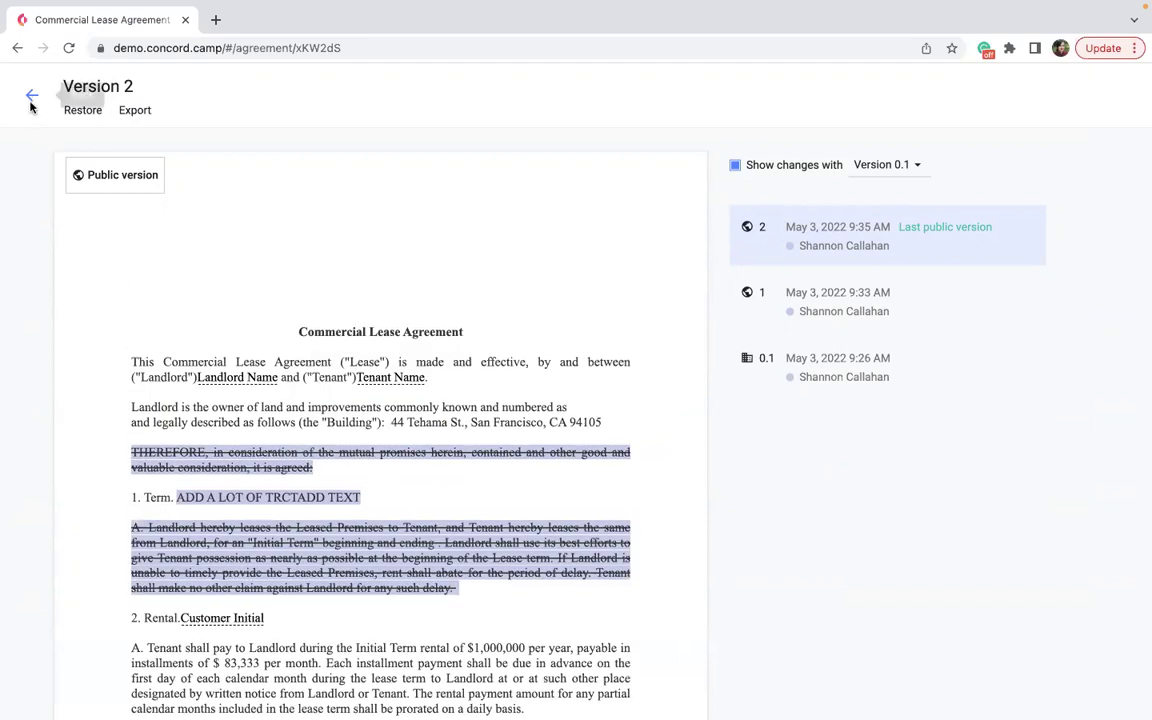
click(31, 100)
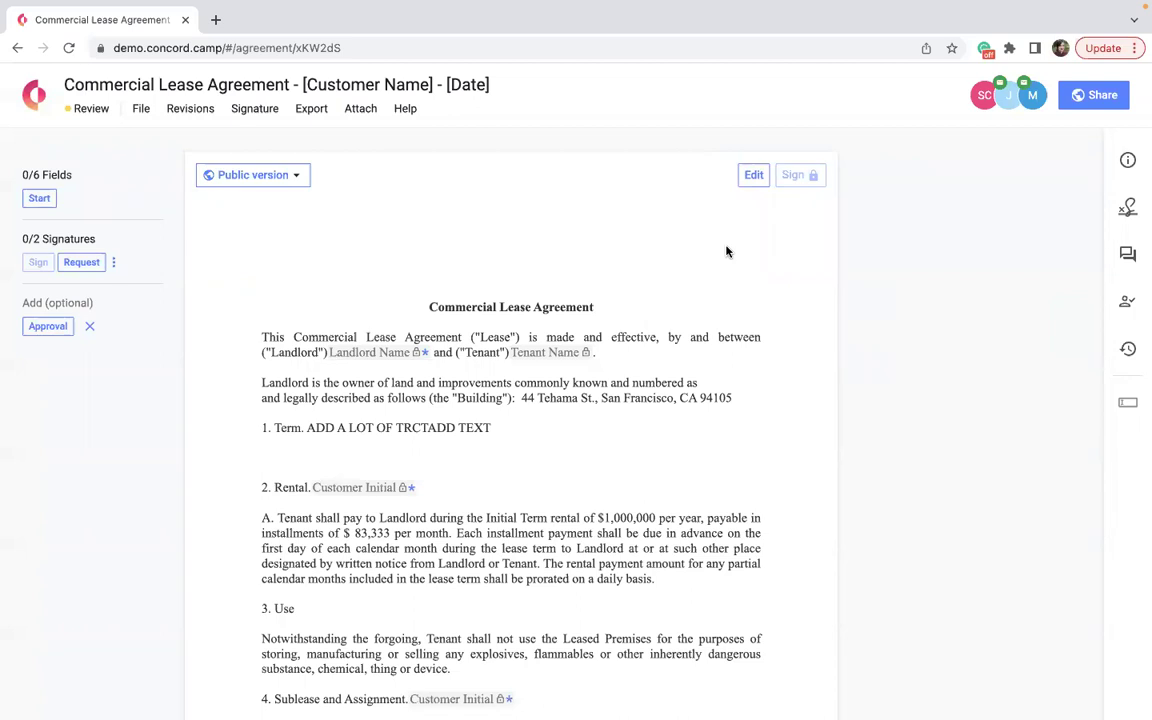
Enter Edit mode, close Fields, and start a comment on the Rental paragraph through 3. Use.
click(755, 181)
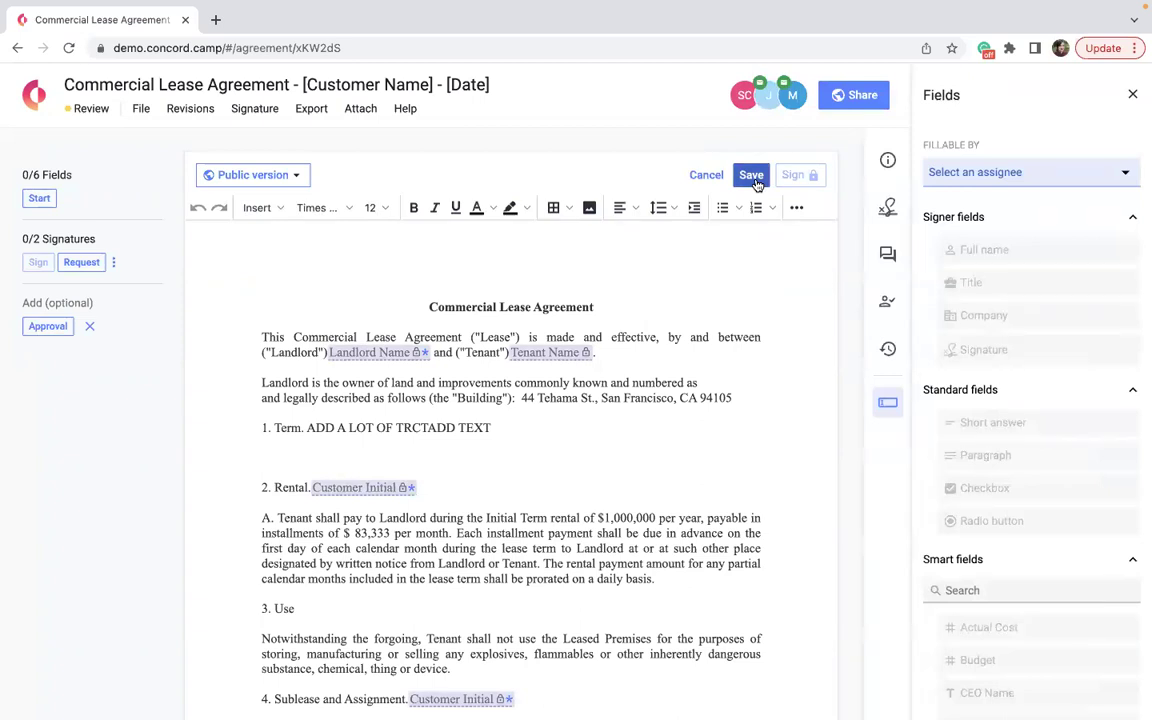
click(1133, 94)
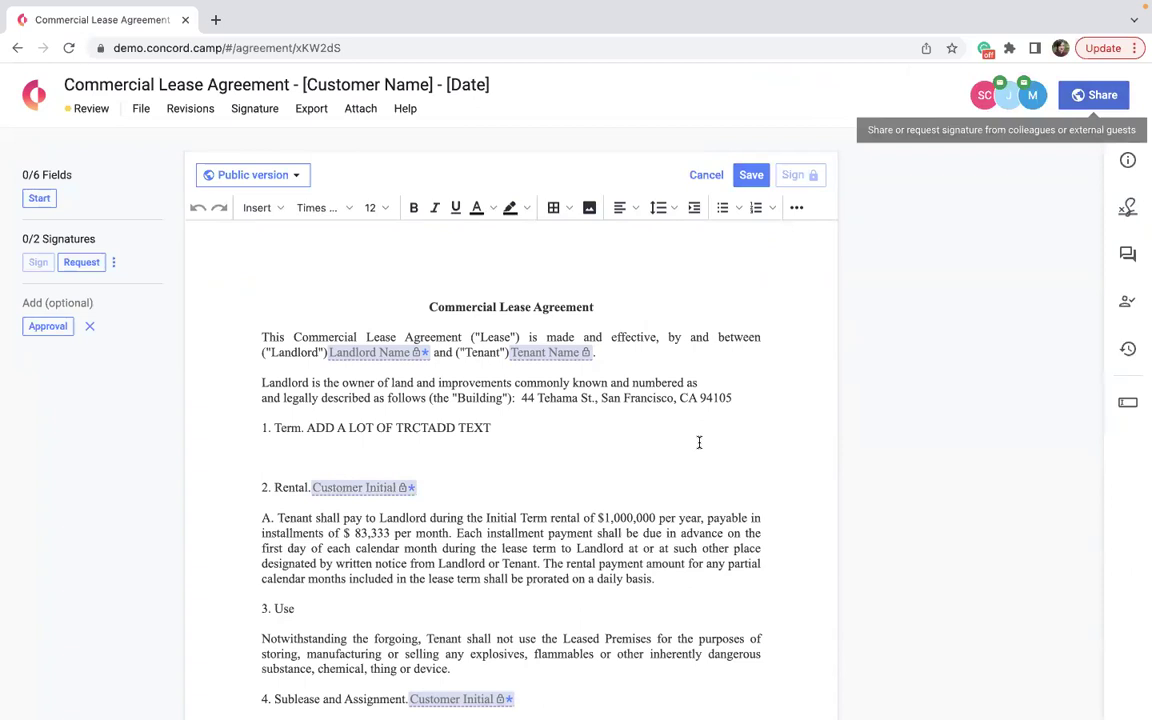
scroll(699, 425, down, 3)
drag(689, 327, 290, 238)
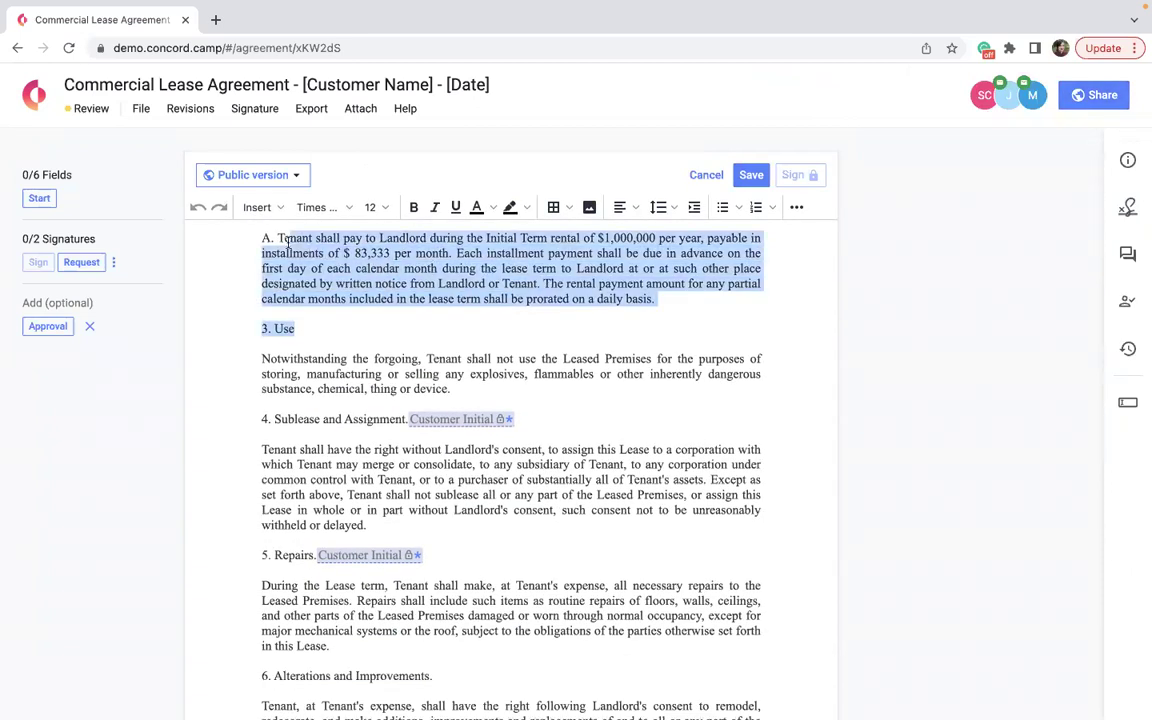
scroll(629, 366, up, 1)
scroll(629, 366, up, 1)
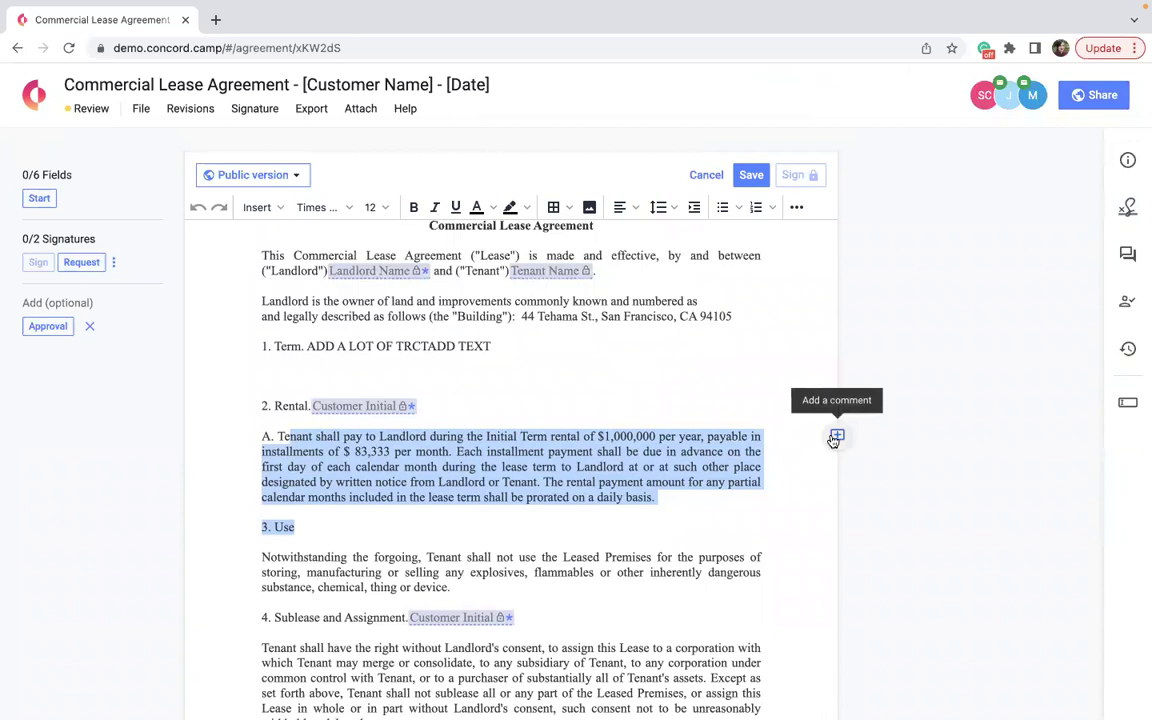
click(835, 437)
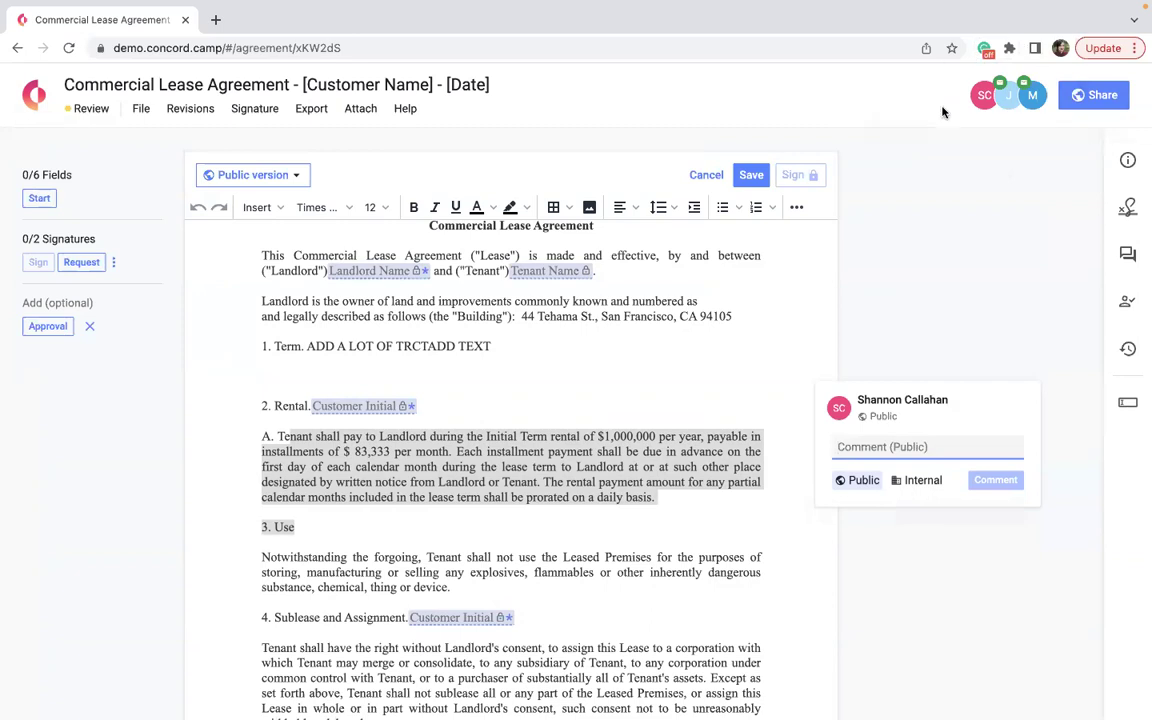
Mark the rental-passage comment Internal, check the collaborator list, and focus the comment field.
click(918, 480)
click(1000, 92)
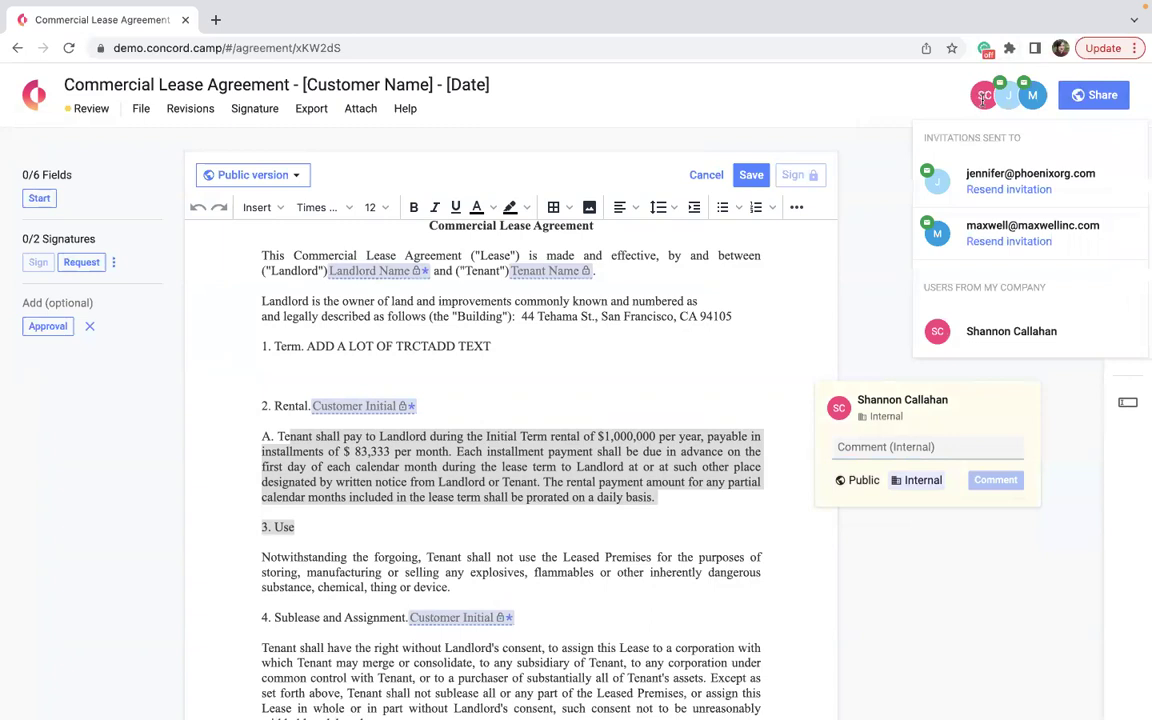
click(901, 99)
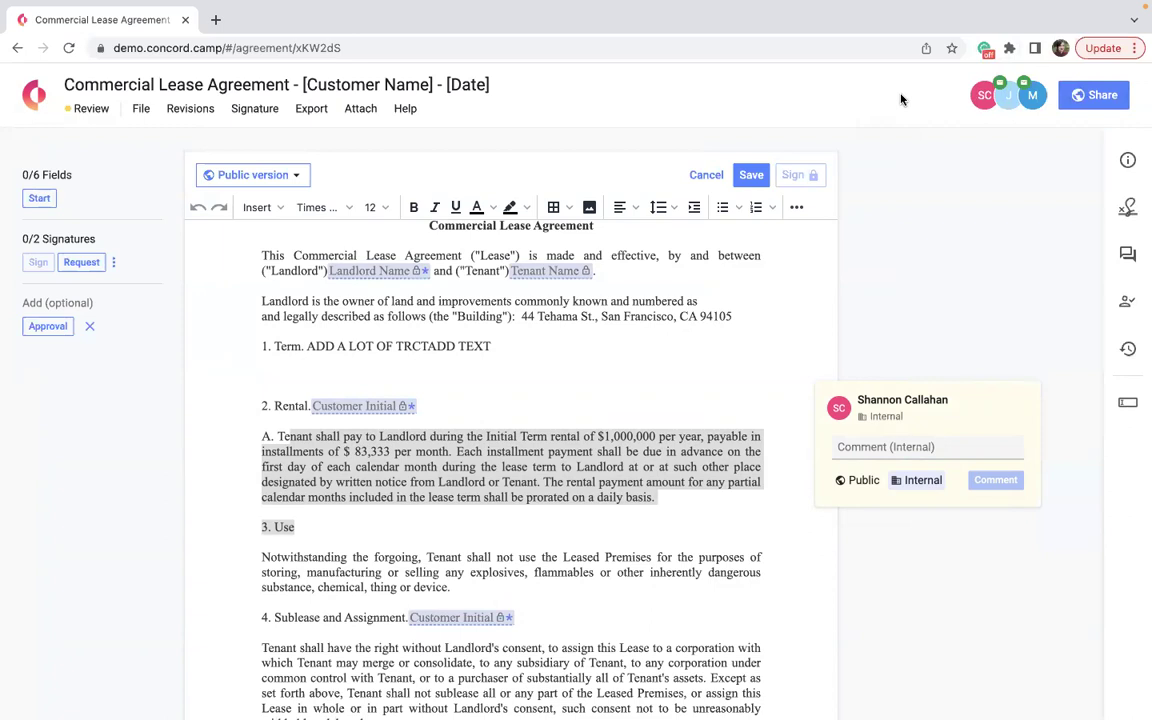
click(877, 449)
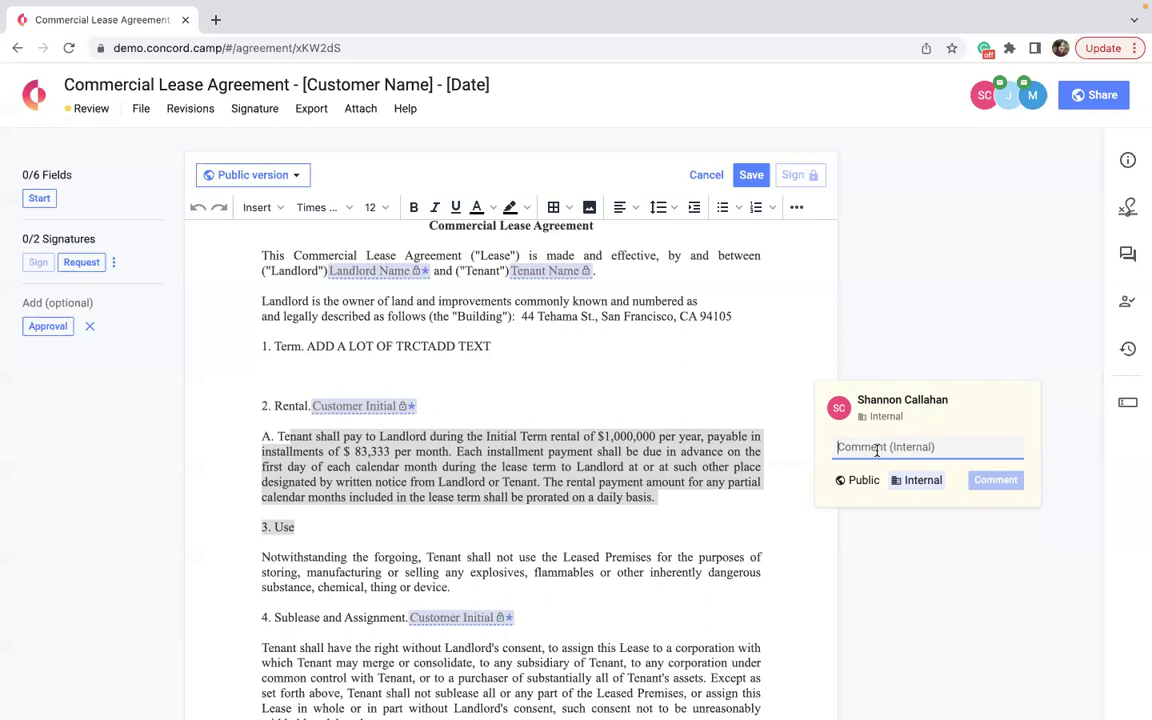
Post the public comment 'I thought we agreed upon 80k?' on the rent clause.
click(858, 480)
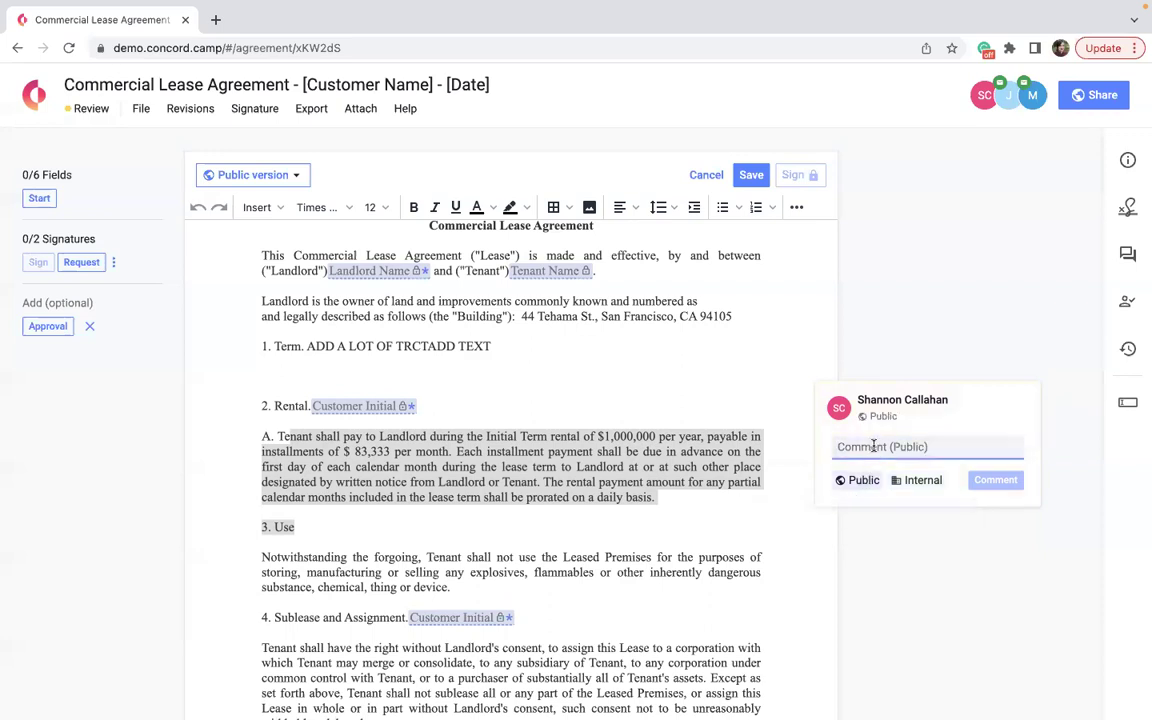
text(I thou)
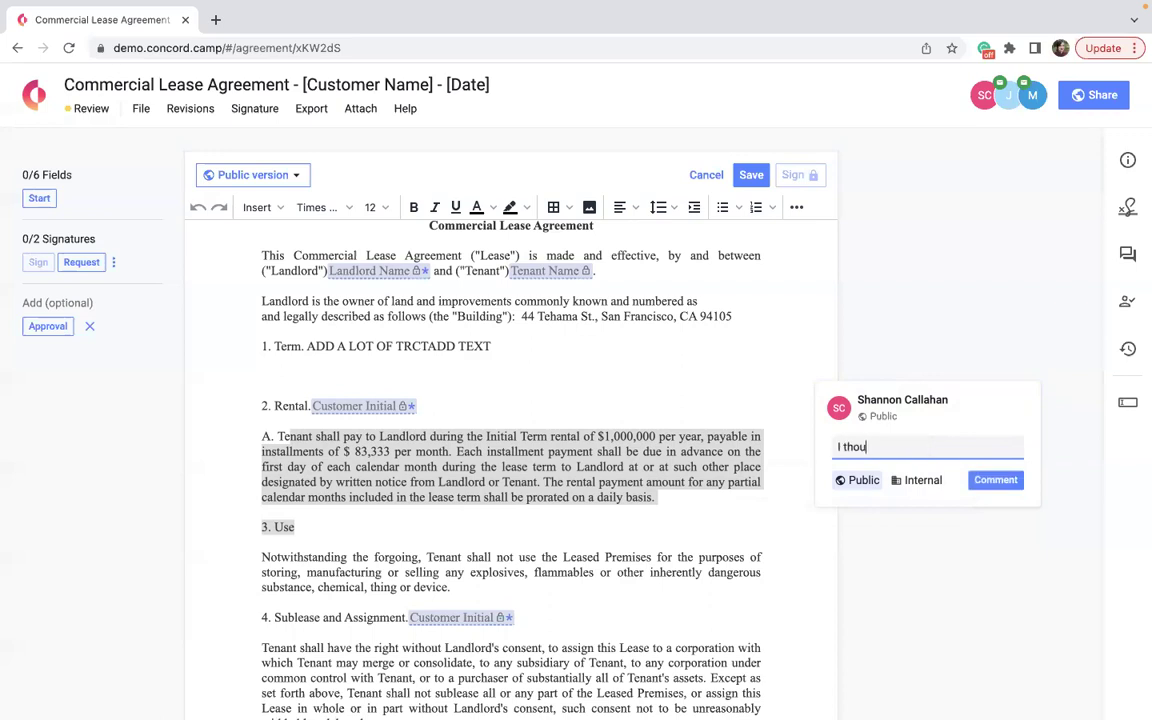
text(ght ewe agreed upone 8-)
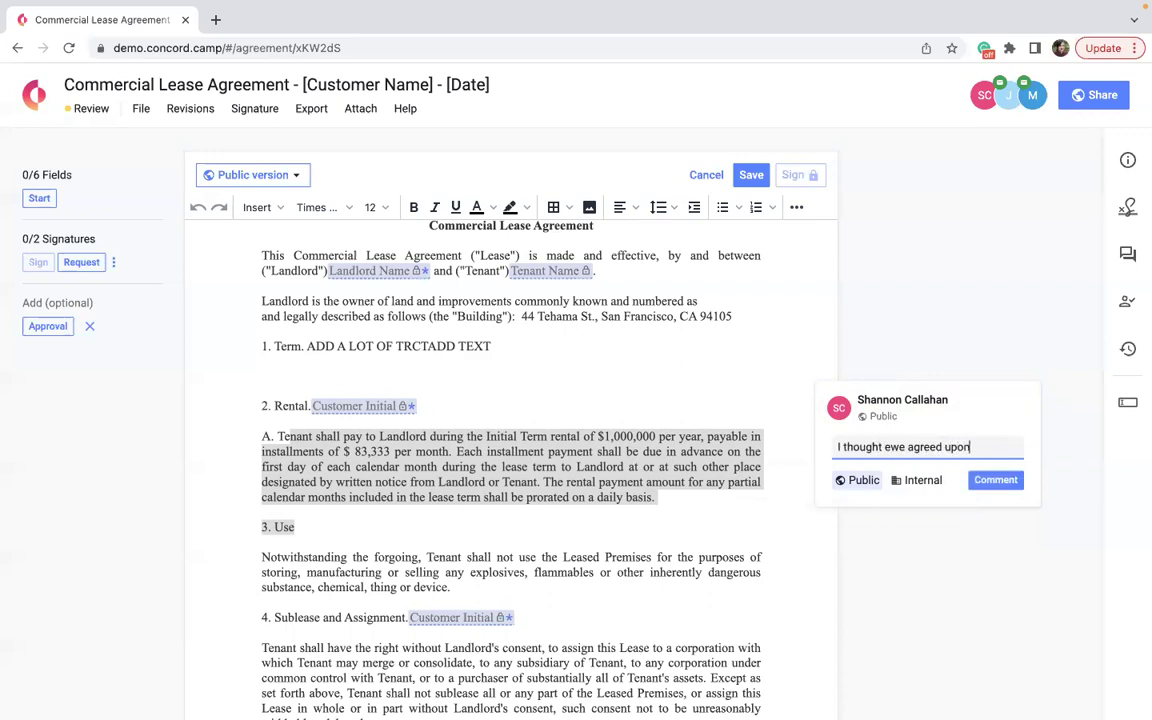
key(BackSpace)
key(BackSpace)
key(BackSpace)
key(BackSpace)
text(80k?)
click(887, 447)
key(BackSpace)
click(978, 486)
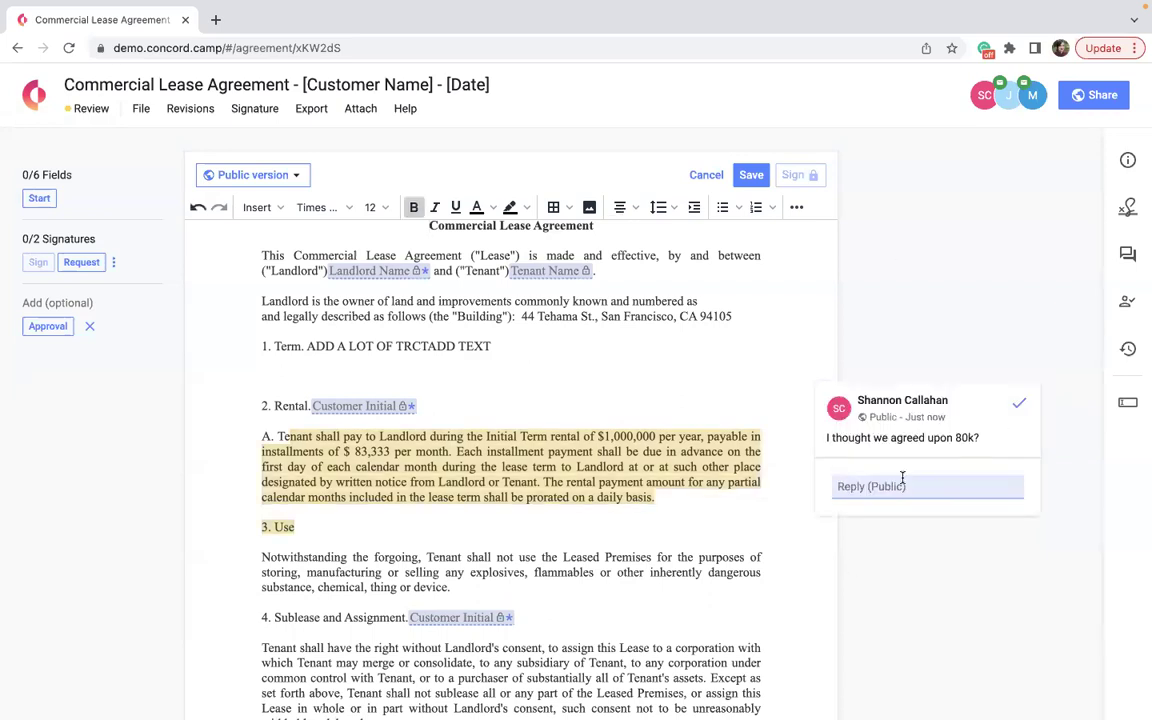
Reply 'respond' in the thread, resolve it, and save the document.
scroll(902, 476, down, 3)
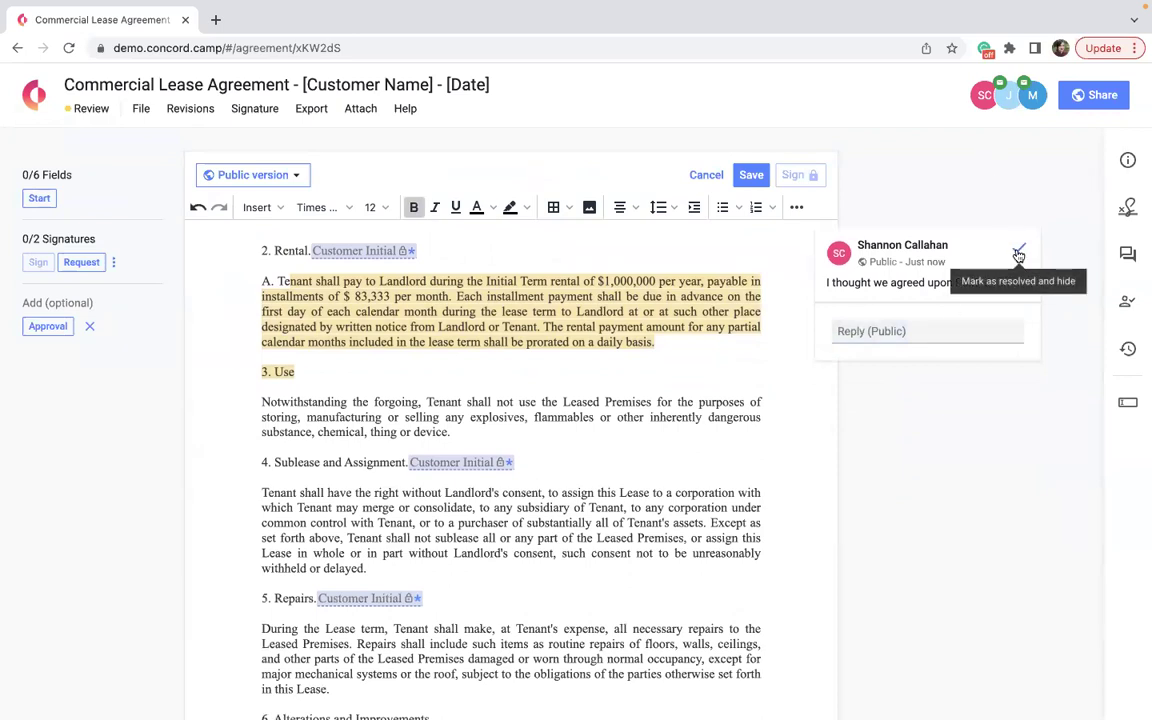
click(884, 330)
text(respond)
click(986, 366)
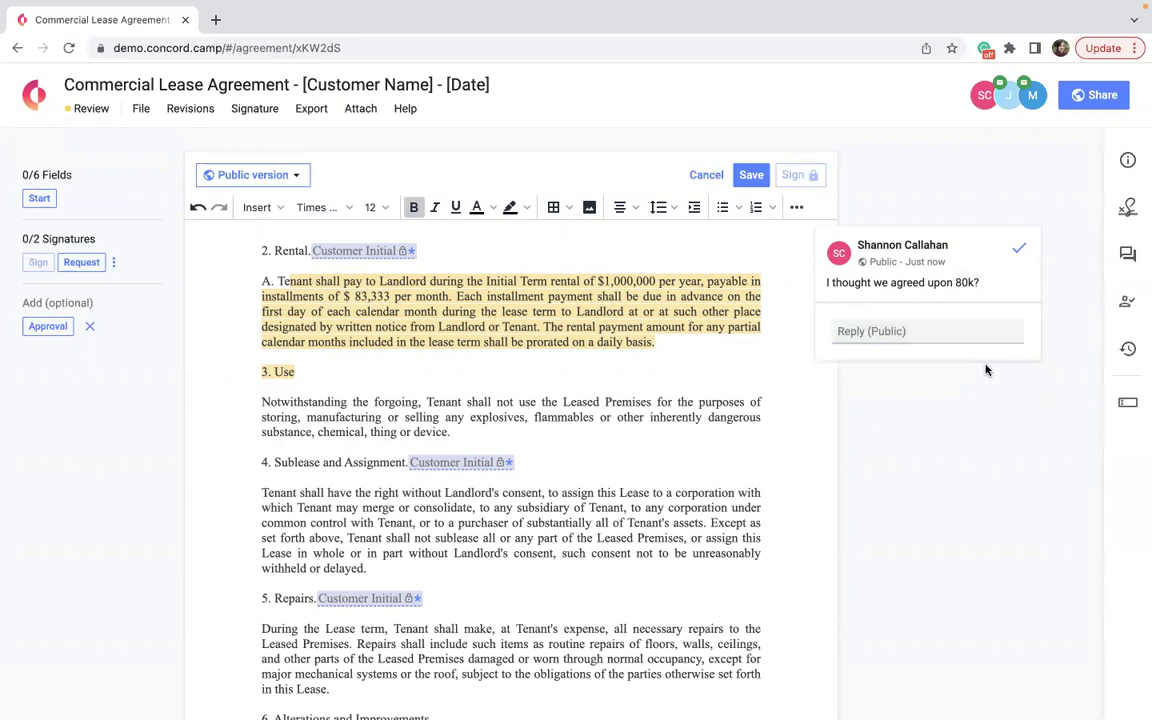
click(1018, 247)
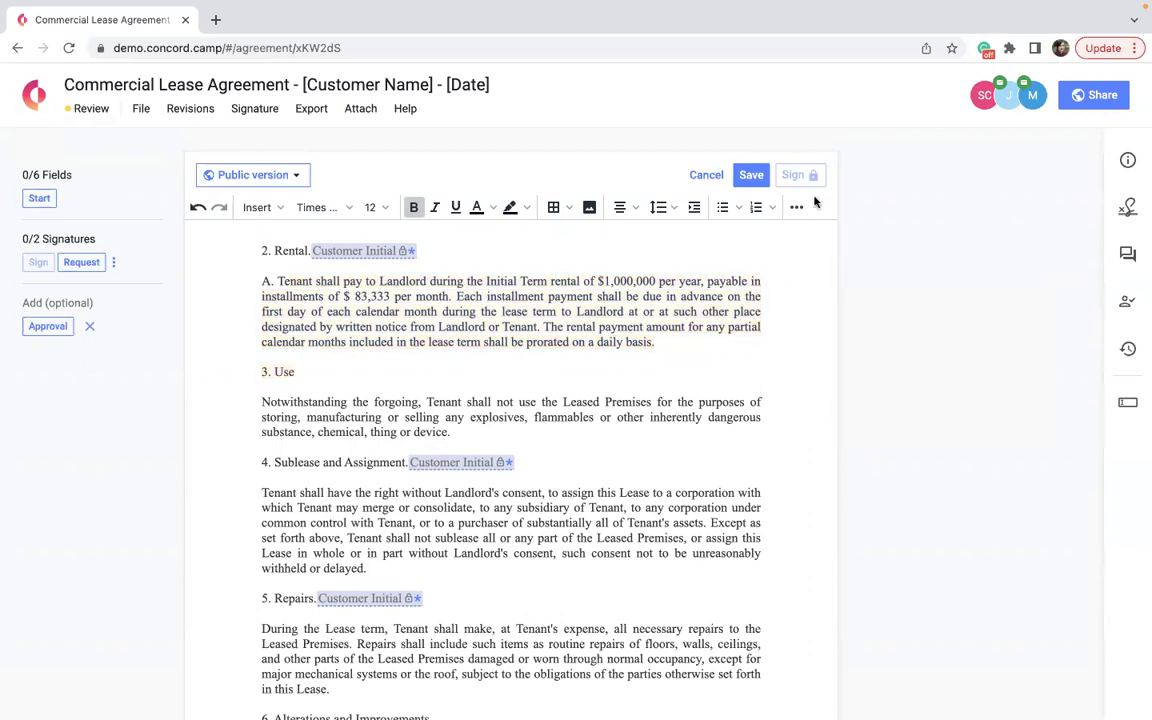
click(740, 179)
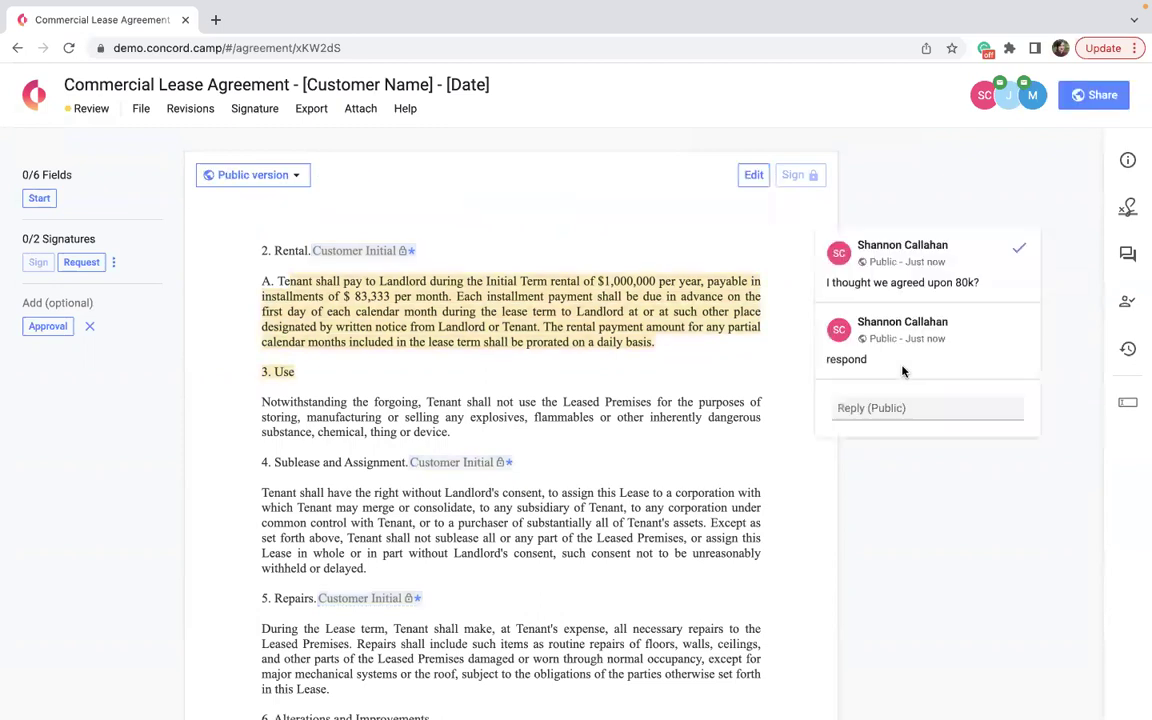
Open the Audit panel and switch to its Comments log showing the 80k thread under Version 3.
click(1130, 350)
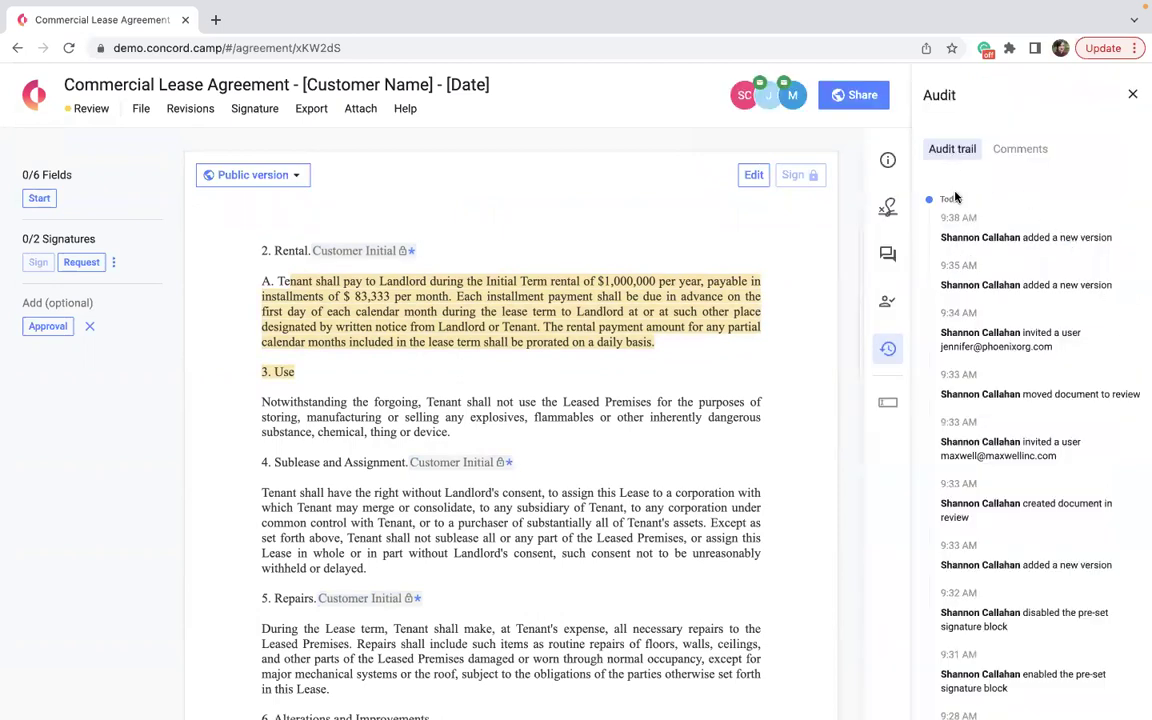
scroll(958, 420, down, 5)
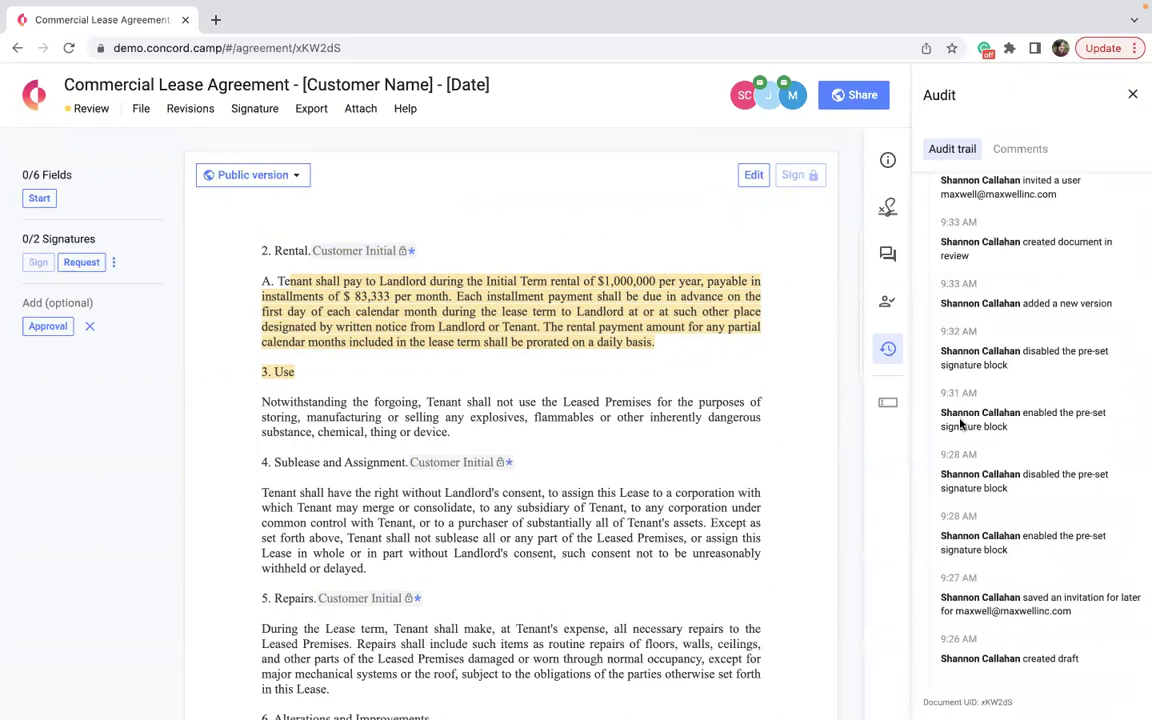
scroll(960, 424, up, 5)
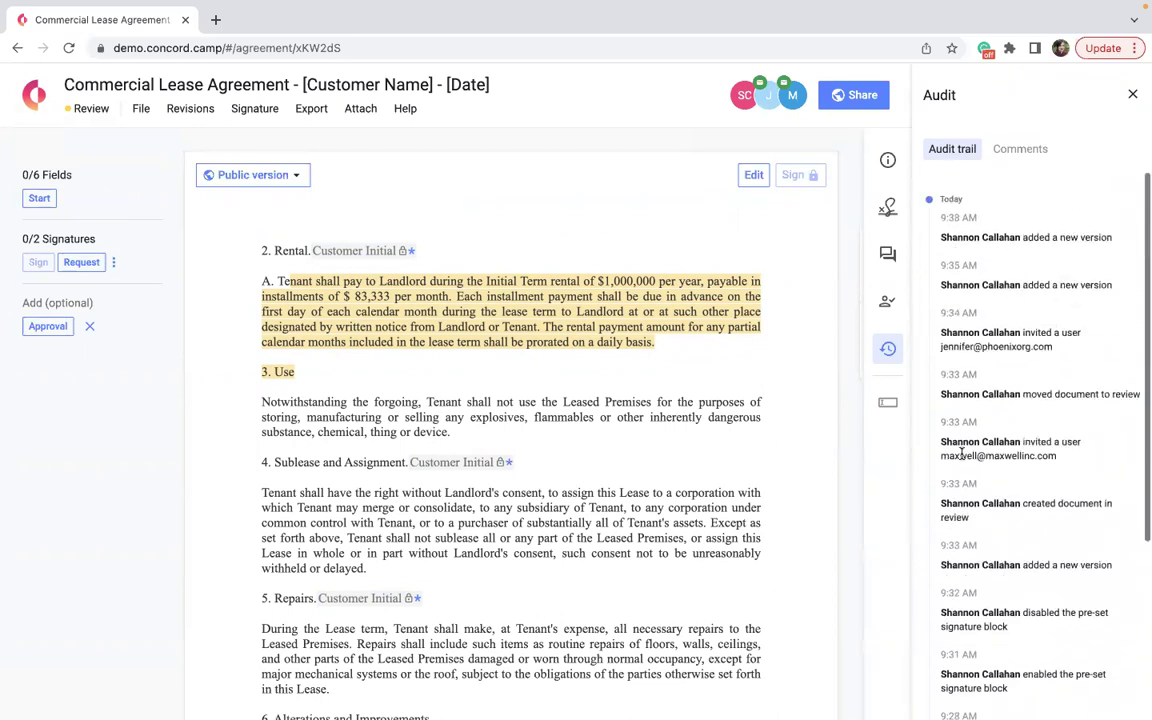
click(1029, 147)
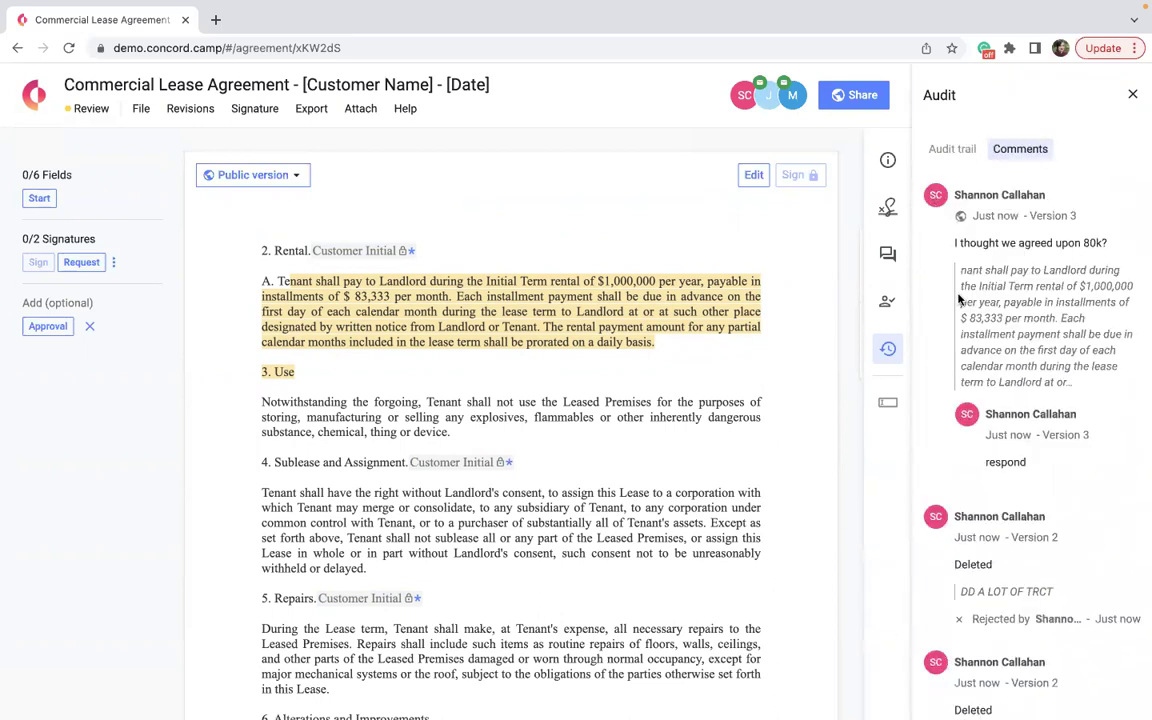
scroll(968, 330, down, 2)
scroll(1010, 260, up, 3)
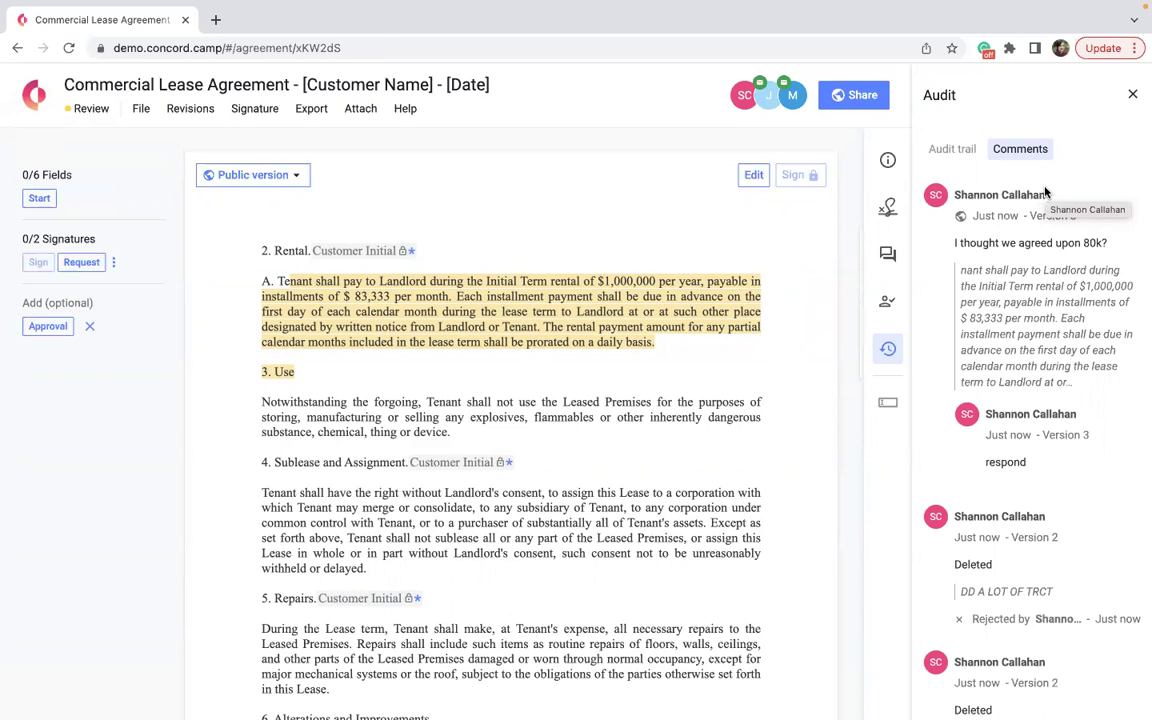
mouse_move(1048, 690)
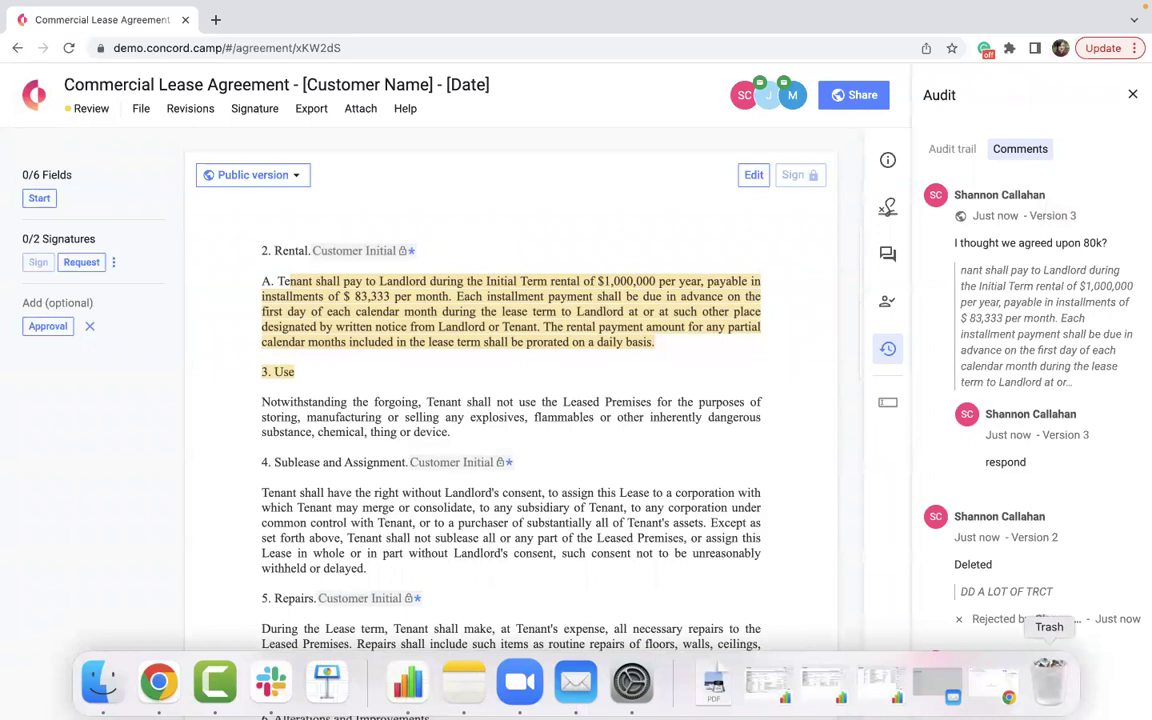
drag(858, 192, 924, 480)
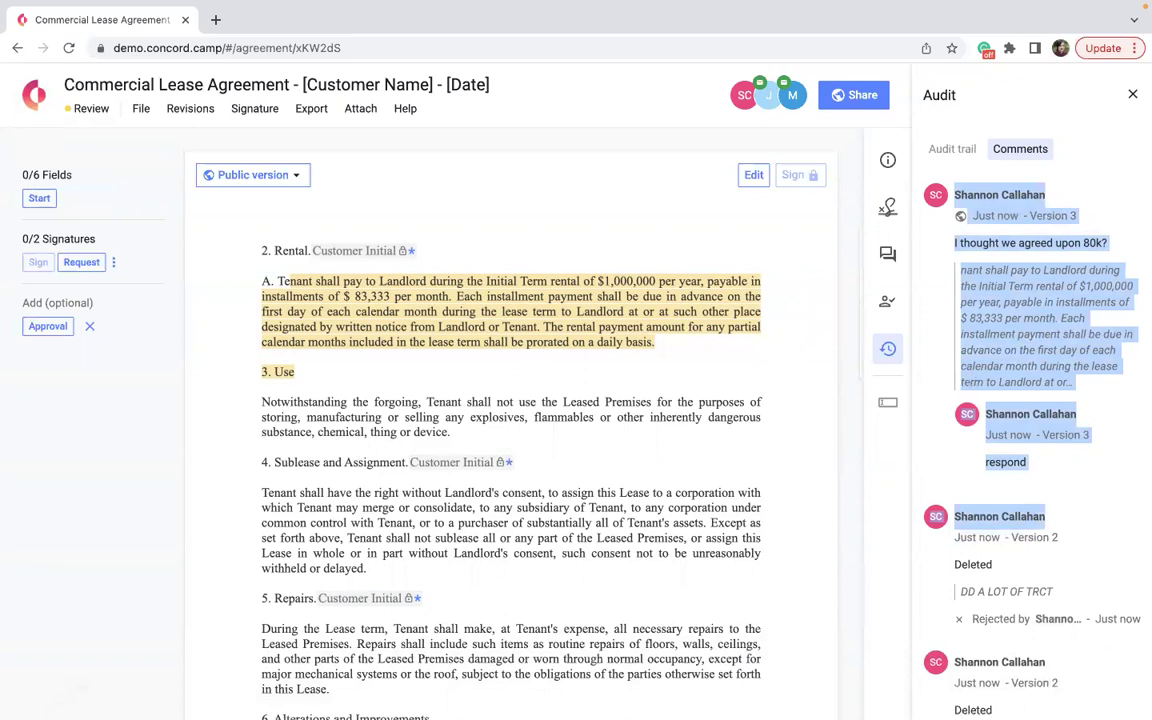
Close the Audit panel, open Discussion and its message box, then close Discussion.
click(1133, 94)
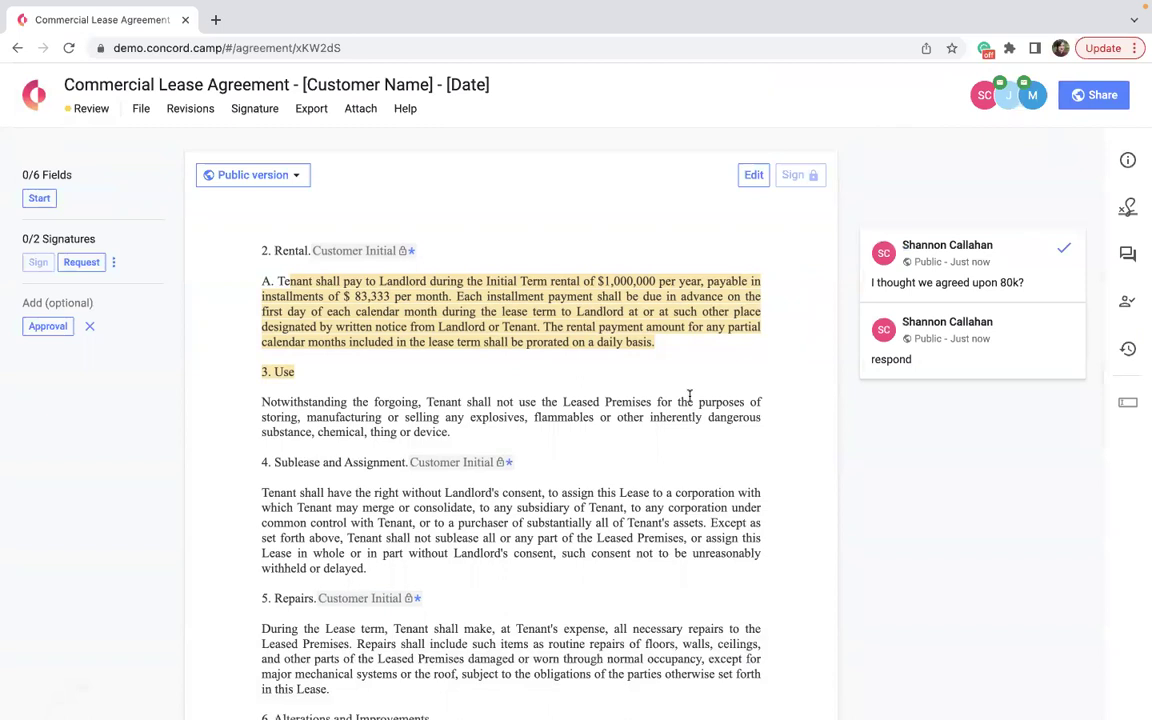
click(1124, 254)
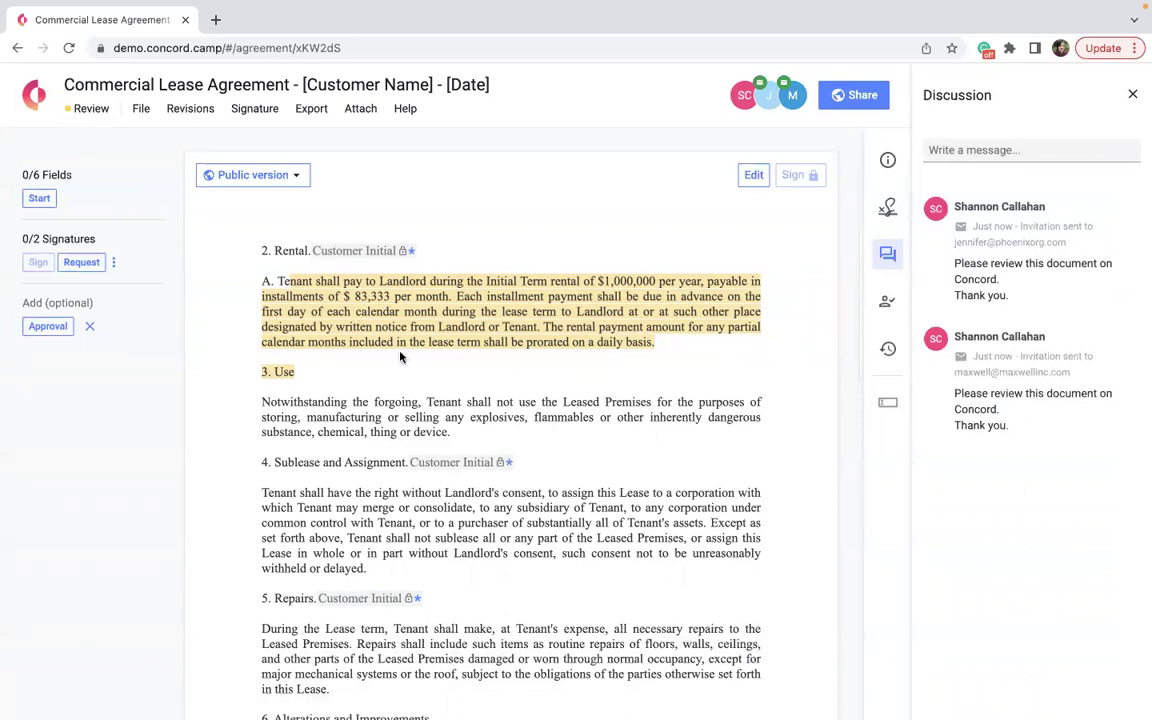
click(958, 151)
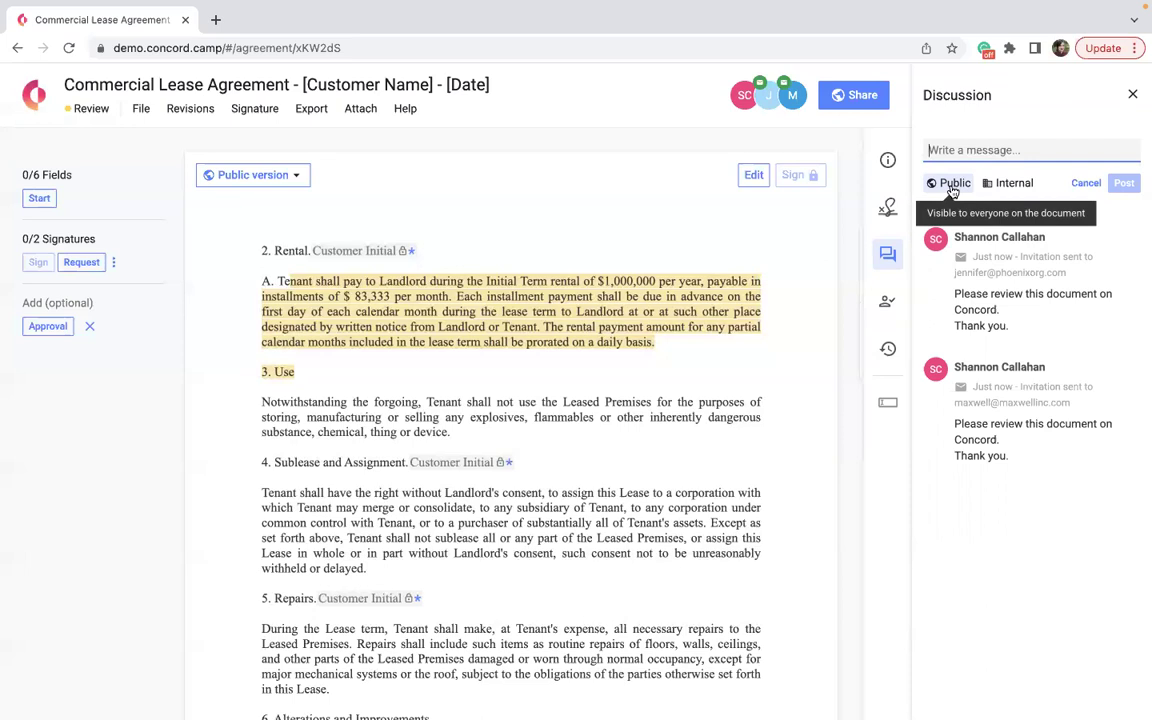
click(1133, 94)
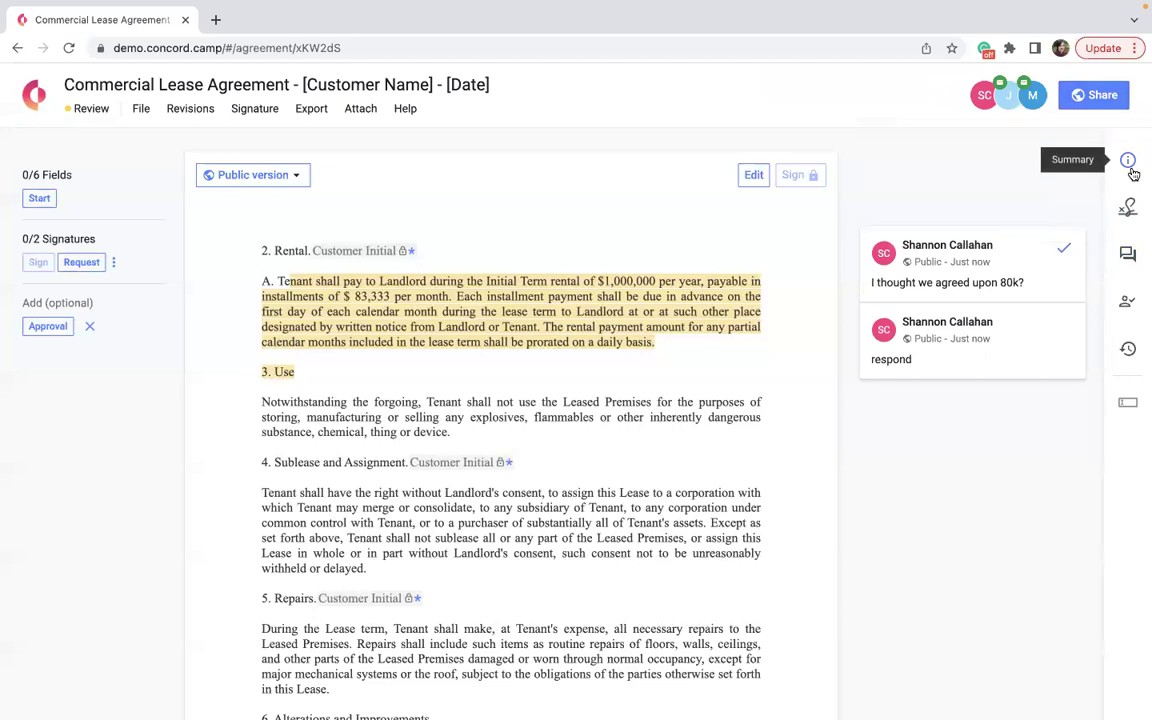
Open the Summary panel and add Maxwell Inc as the contract's third party.
click(1130, 163)
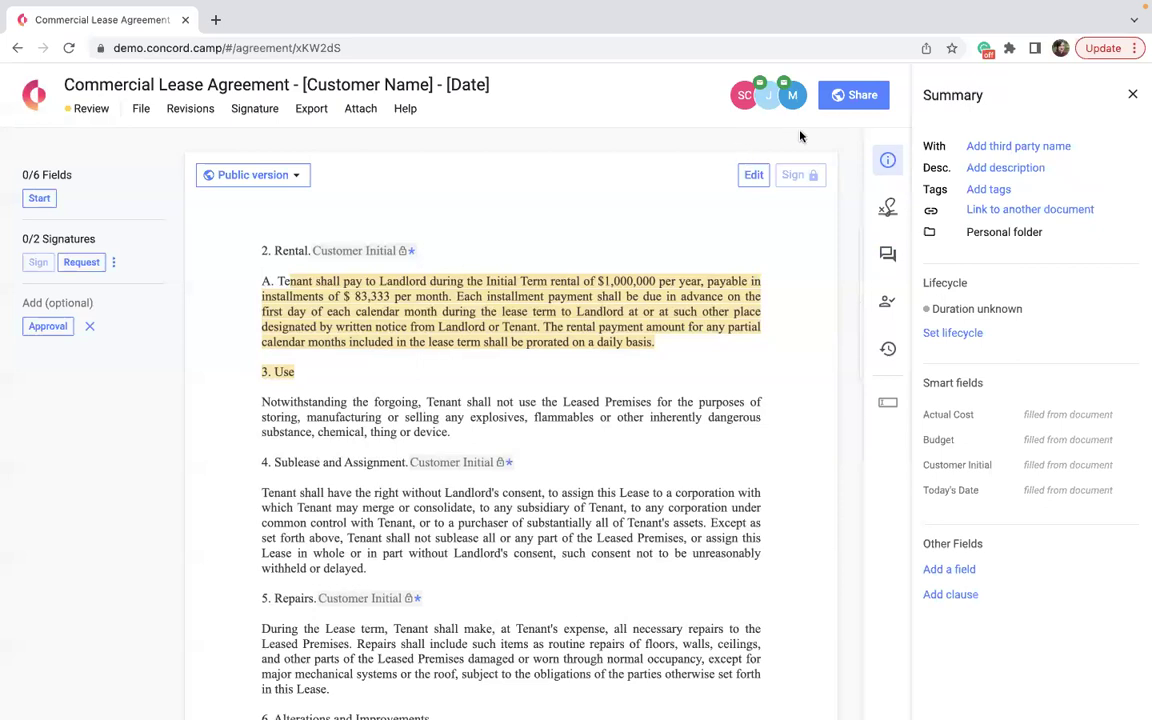
click(744, 100)
click(1018, 146)
text(Mxswell Inc)
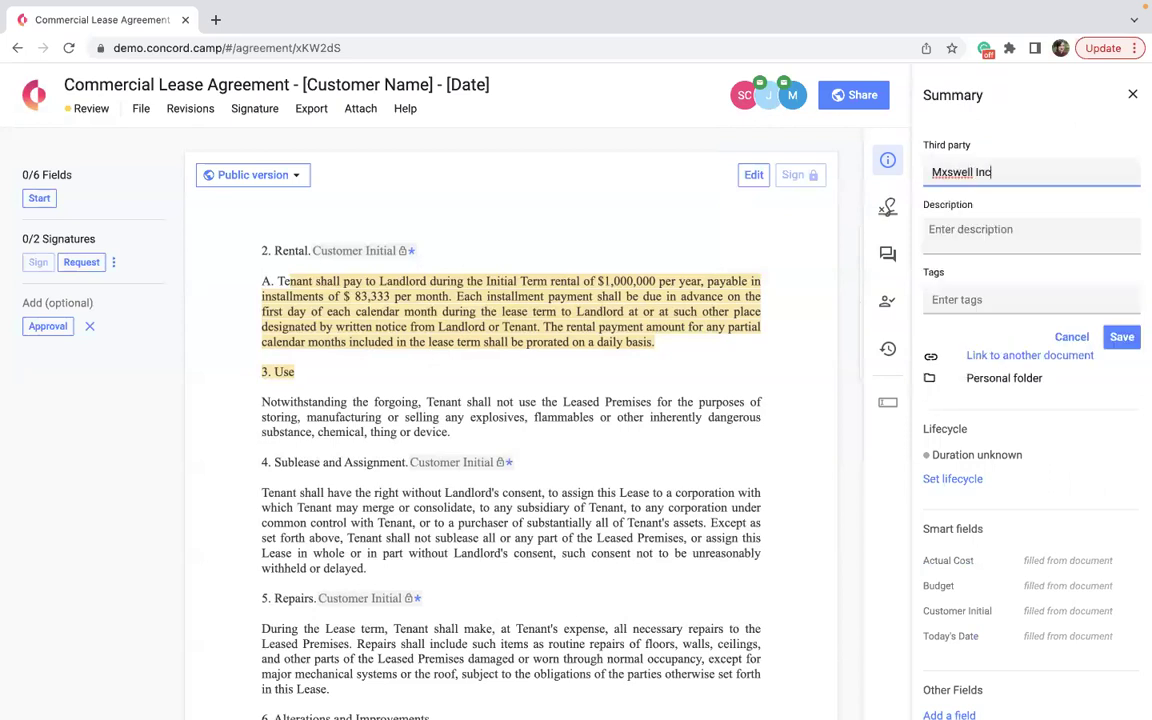
click(946, 172)
key(BackSpace)
text(a)
key(BackSpace)
text(ax)
click(941, 236)
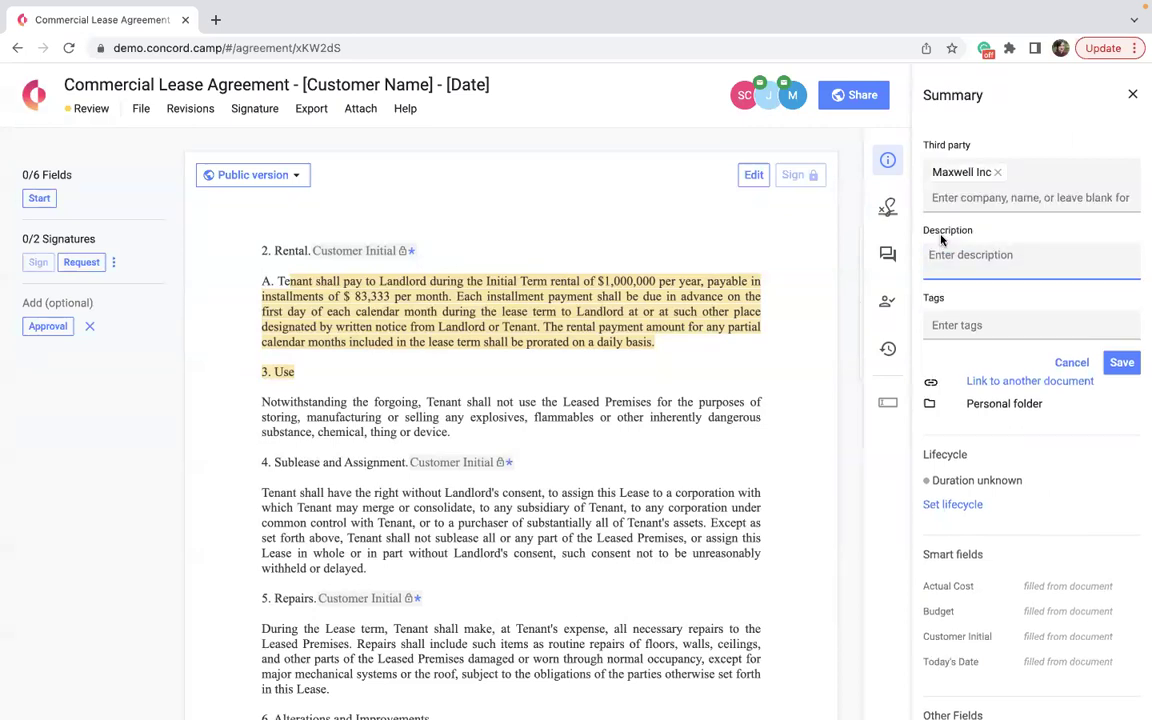
Describe it as 'Granite company in Southern NH' and tag it Dept - HR.
text(Granite )
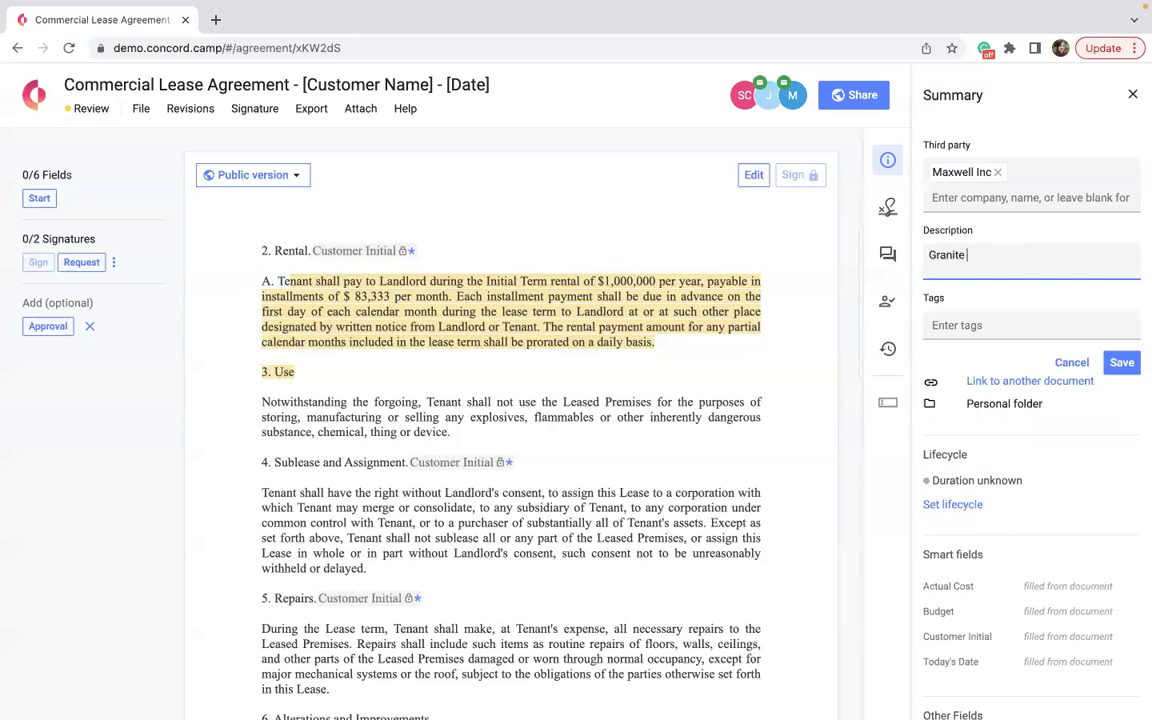
text(company in Southern NH)
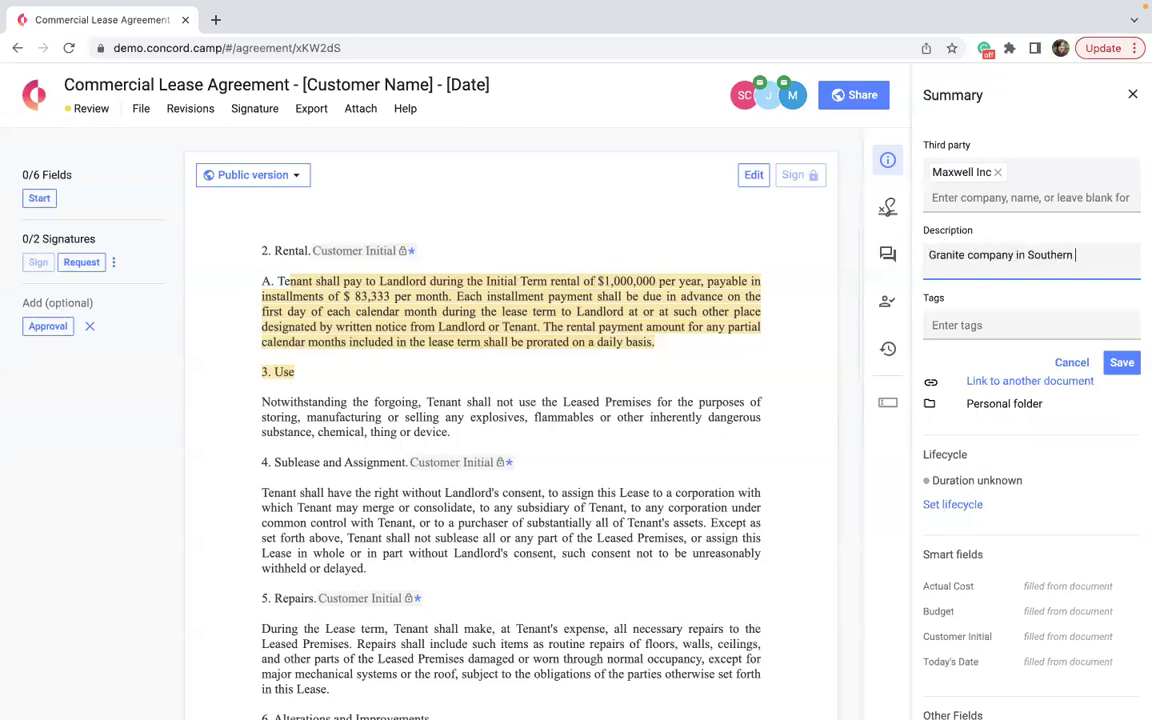
click(962, 325)
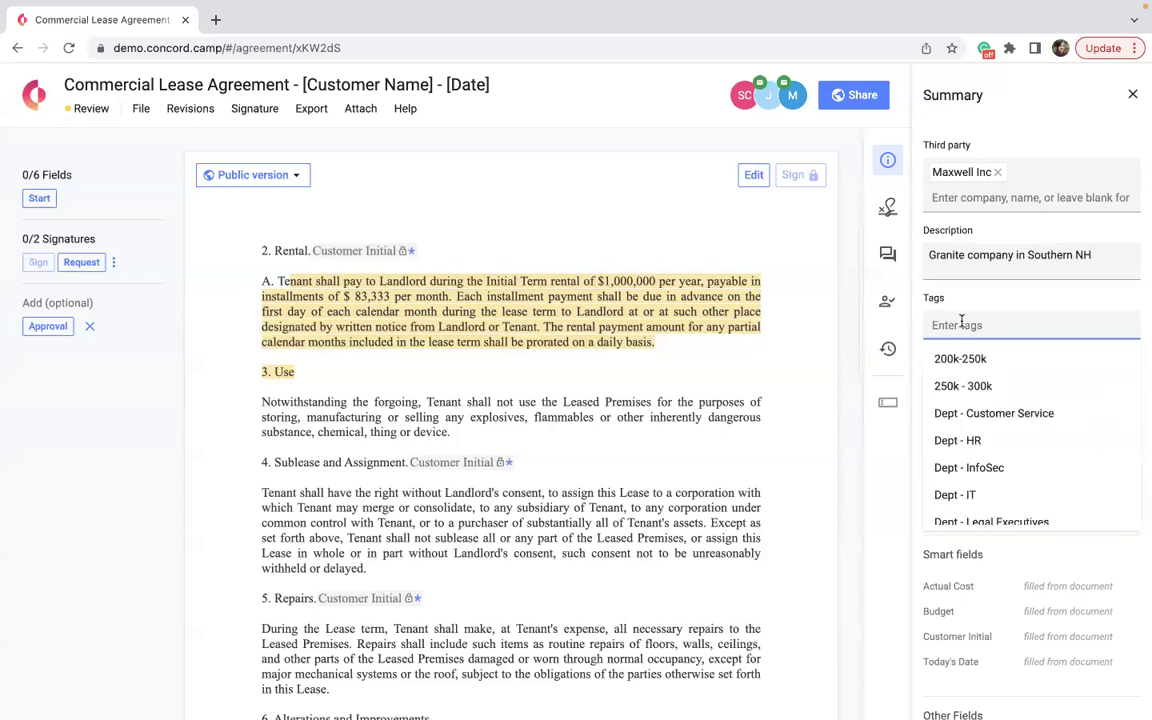
click(970, 446)
scroll(968, 456, down, 1)
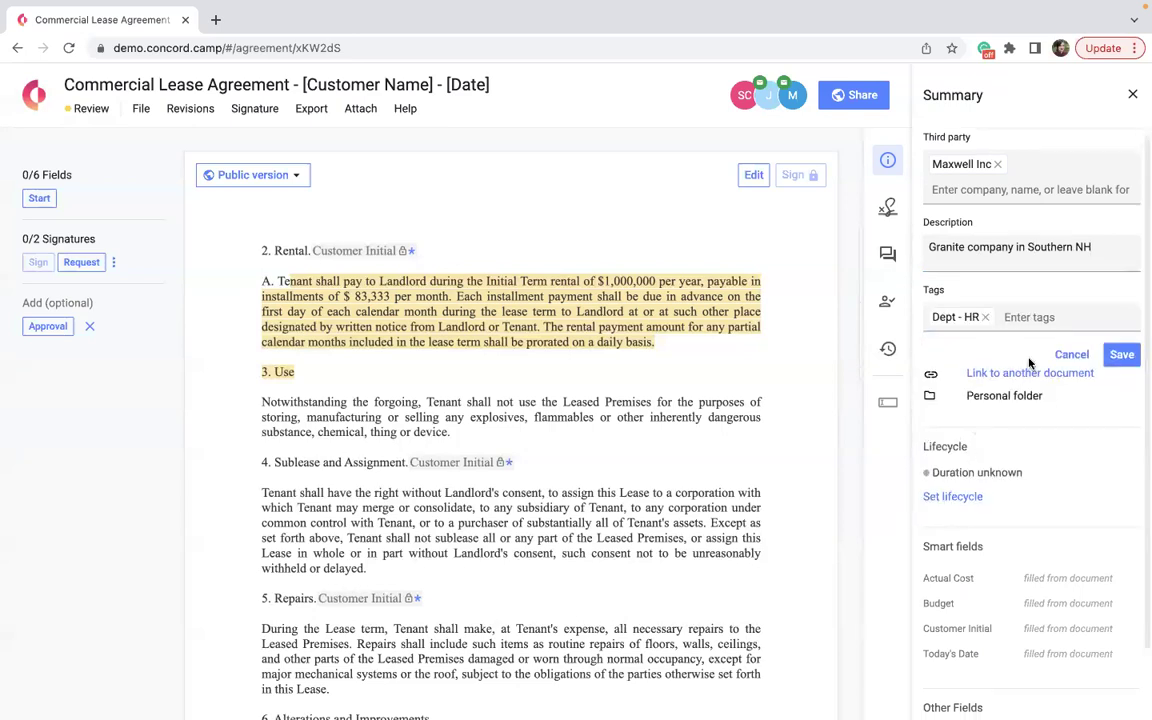
Save a 1-year lifecycle effective 05/31/2022 with renewal terms, ending 05/30/2023.
click(955, 495)
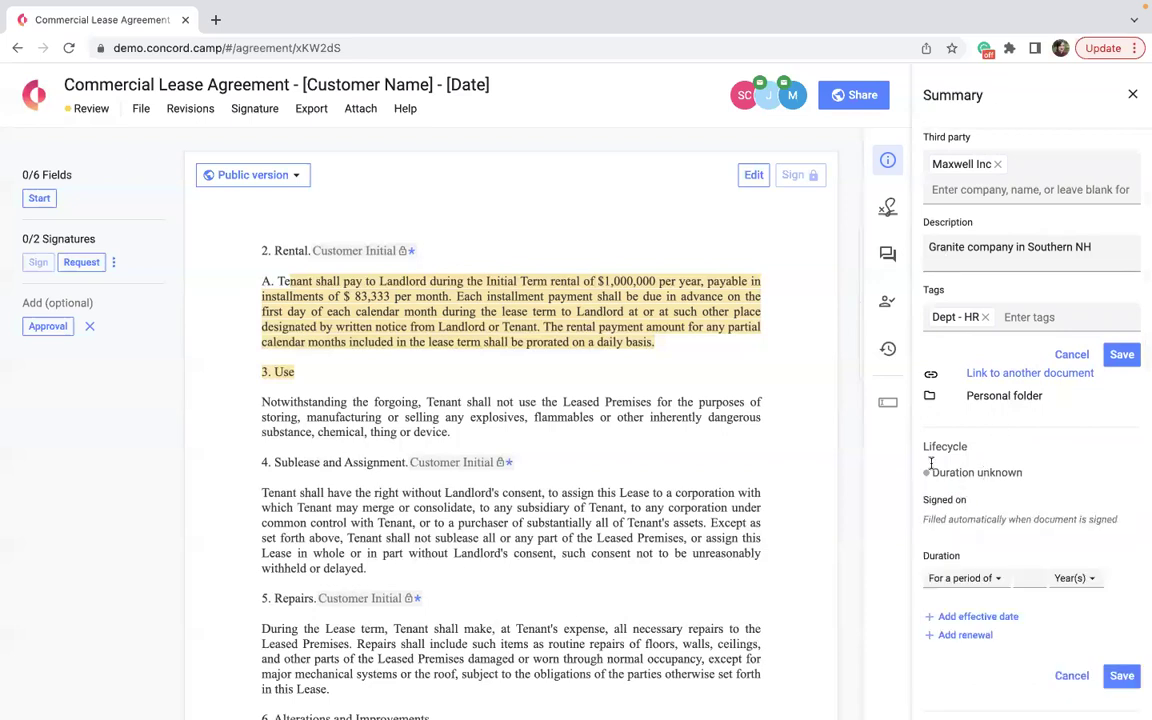
scroll(983, 467, down, 2)
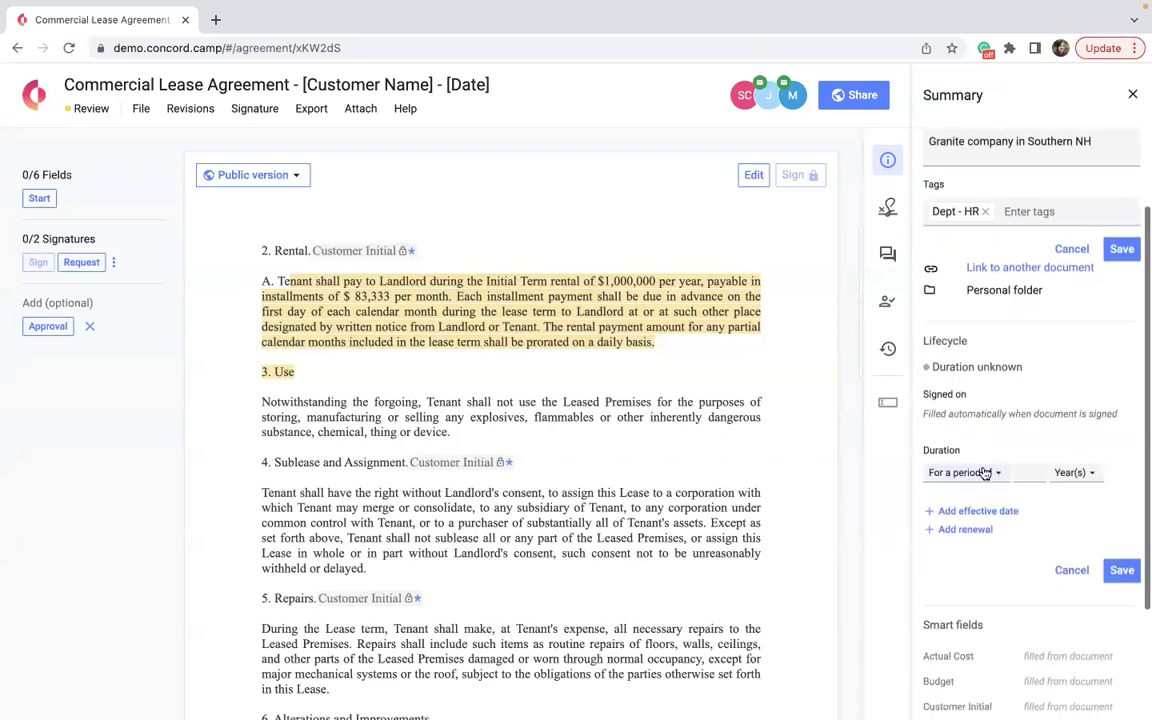
click(1027, 472)
text(1)
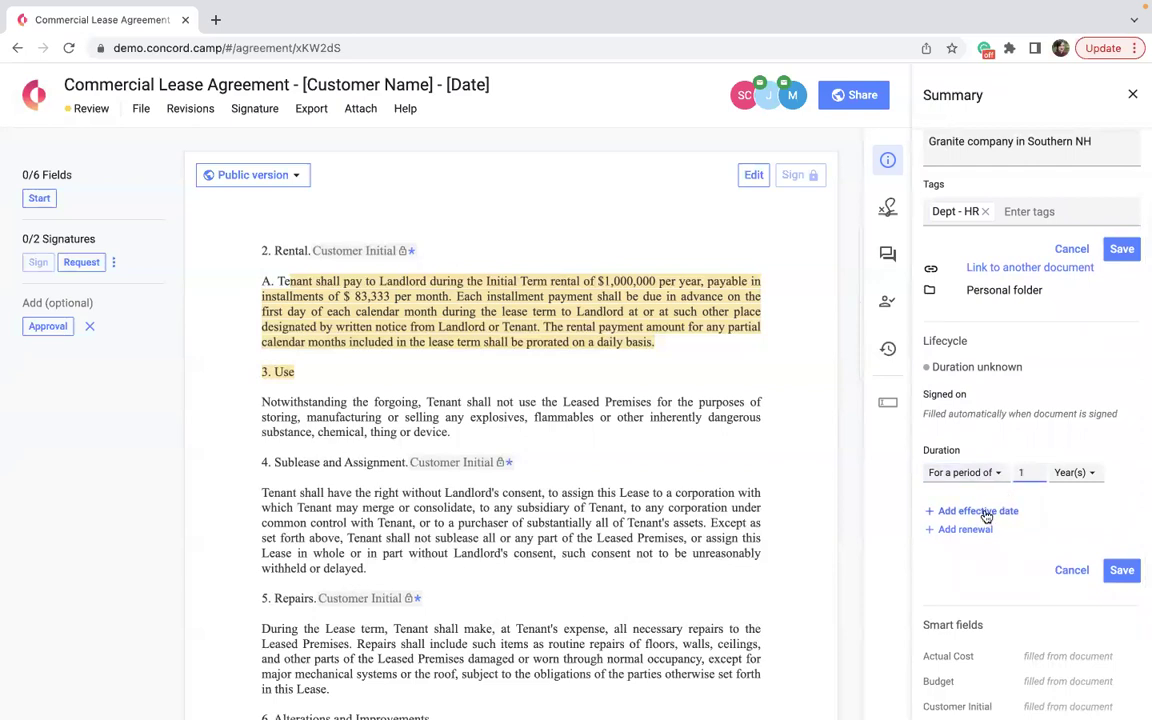
click(978, 511)
click(965, 532)
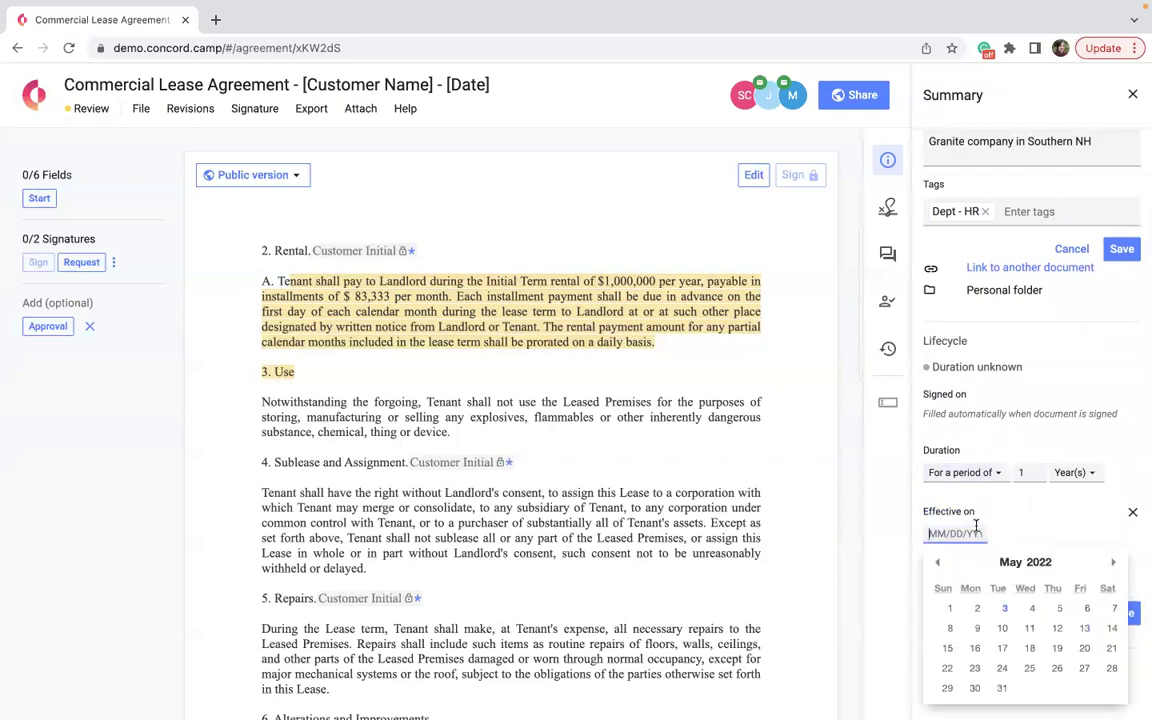
click(1002, 688)
scroll(990, 535, down, 1)
click(965, 528)
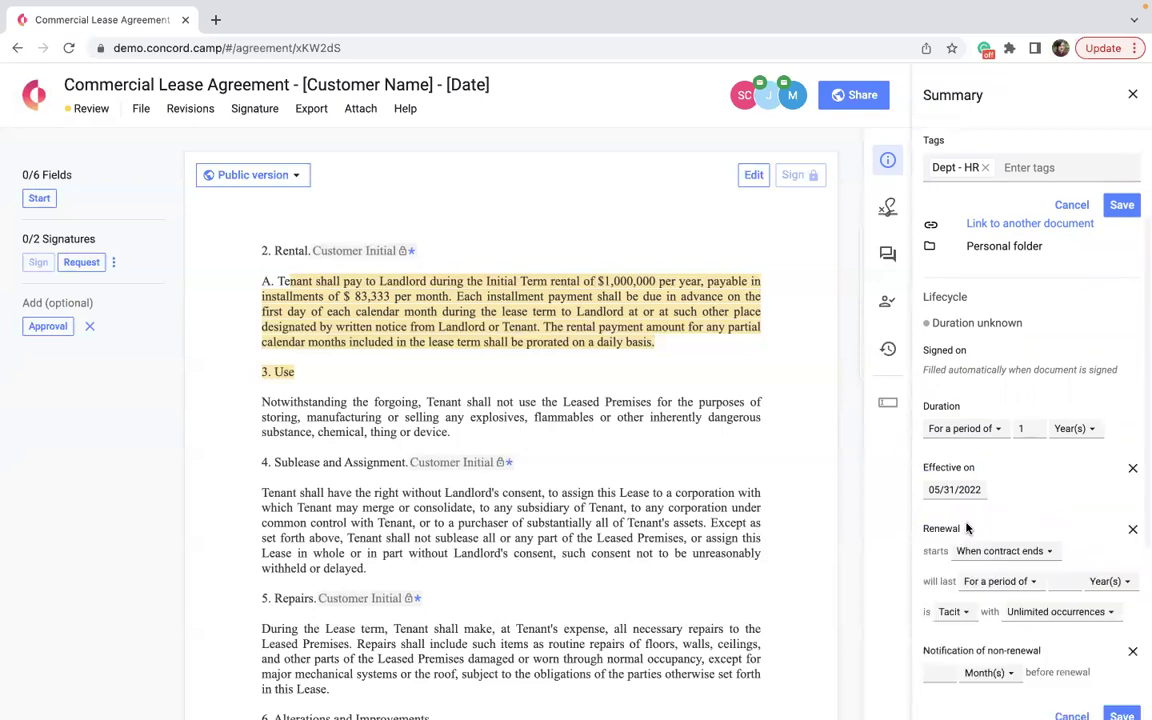
scroll(918, 568, down, 3)
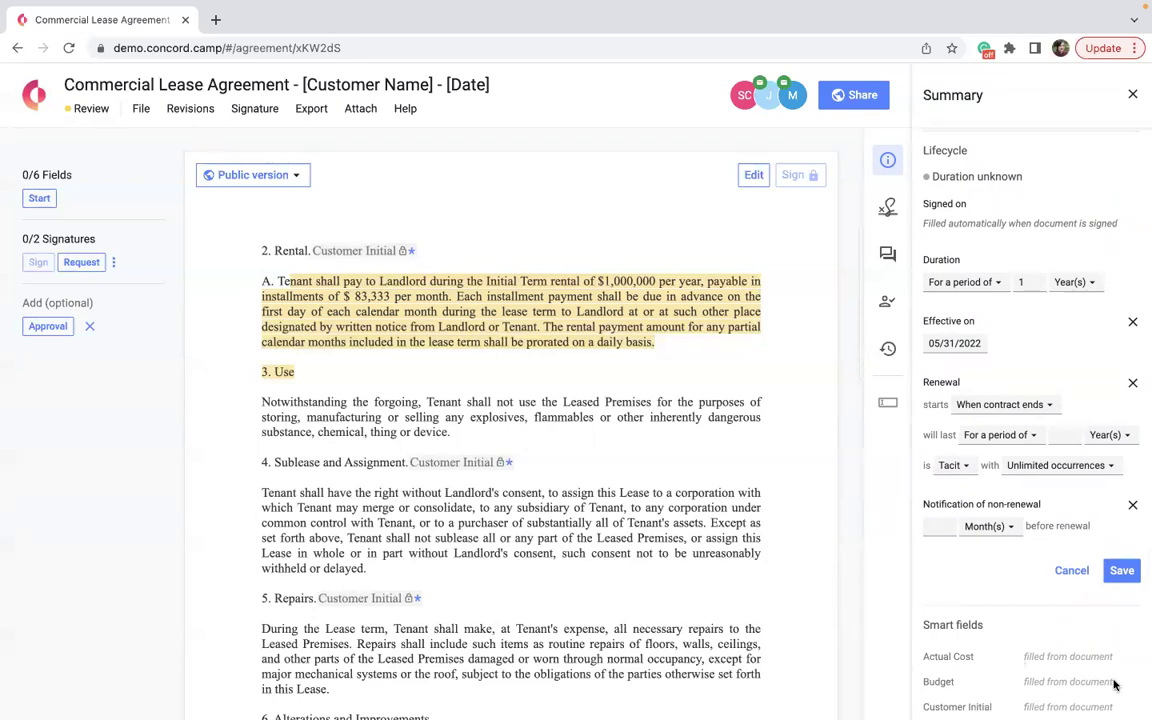
click(1119, 572)
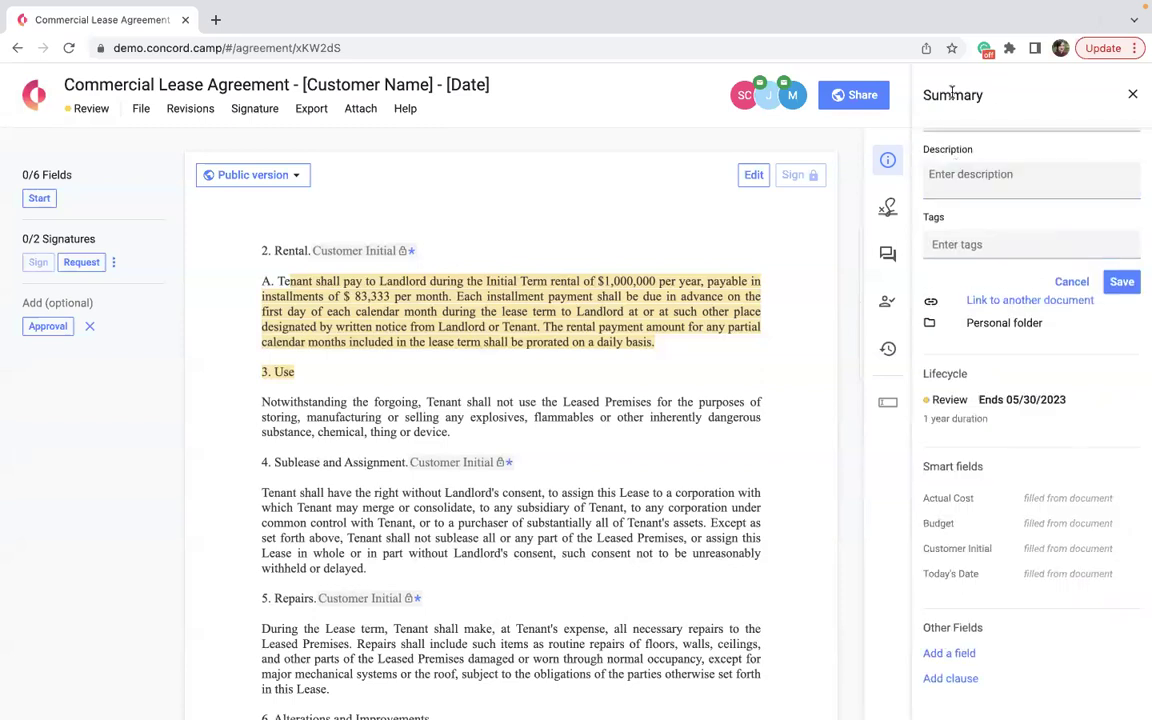
scroll(958, 447, up, 1)
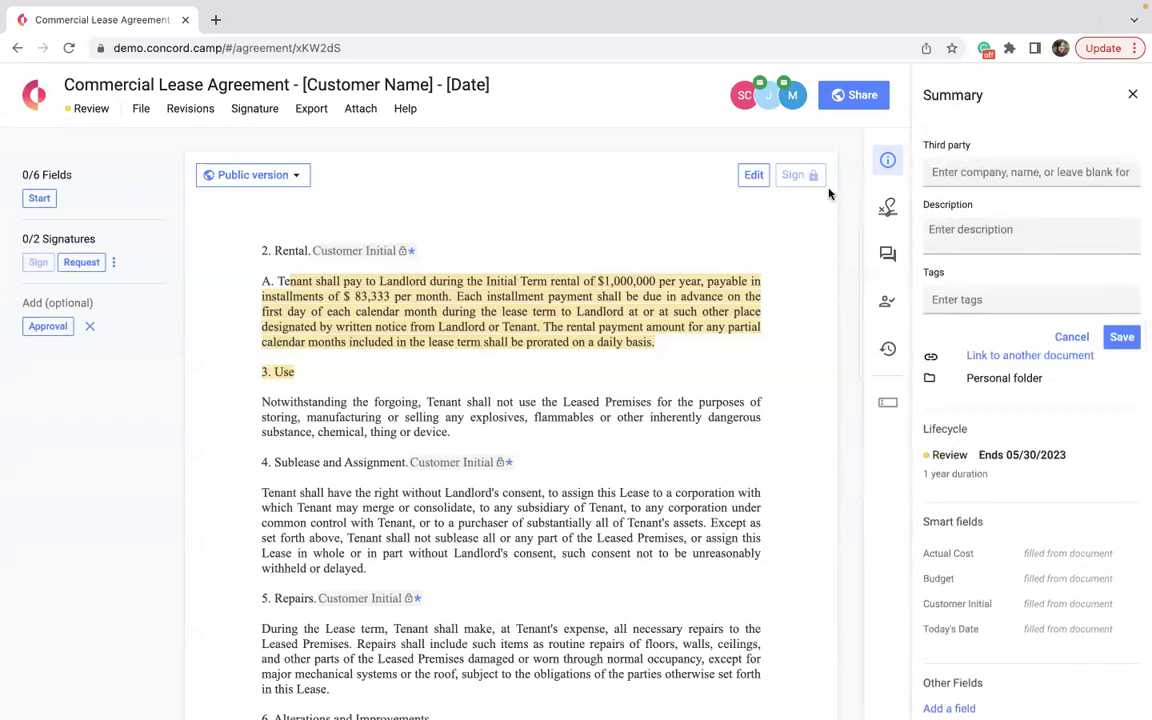
Close the contract summary, read the discussion thread, then return to the Rental clause's inline comments.
mouse_move(965, 518)
click(1131, 96)
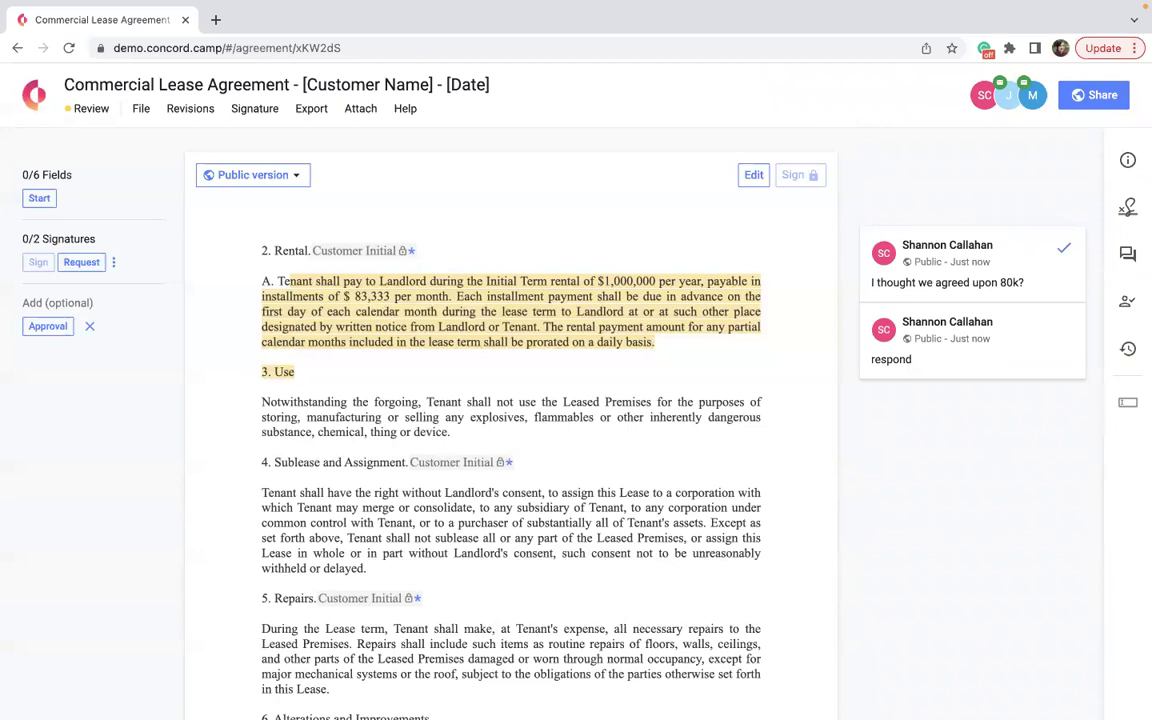
click(1128, 253)
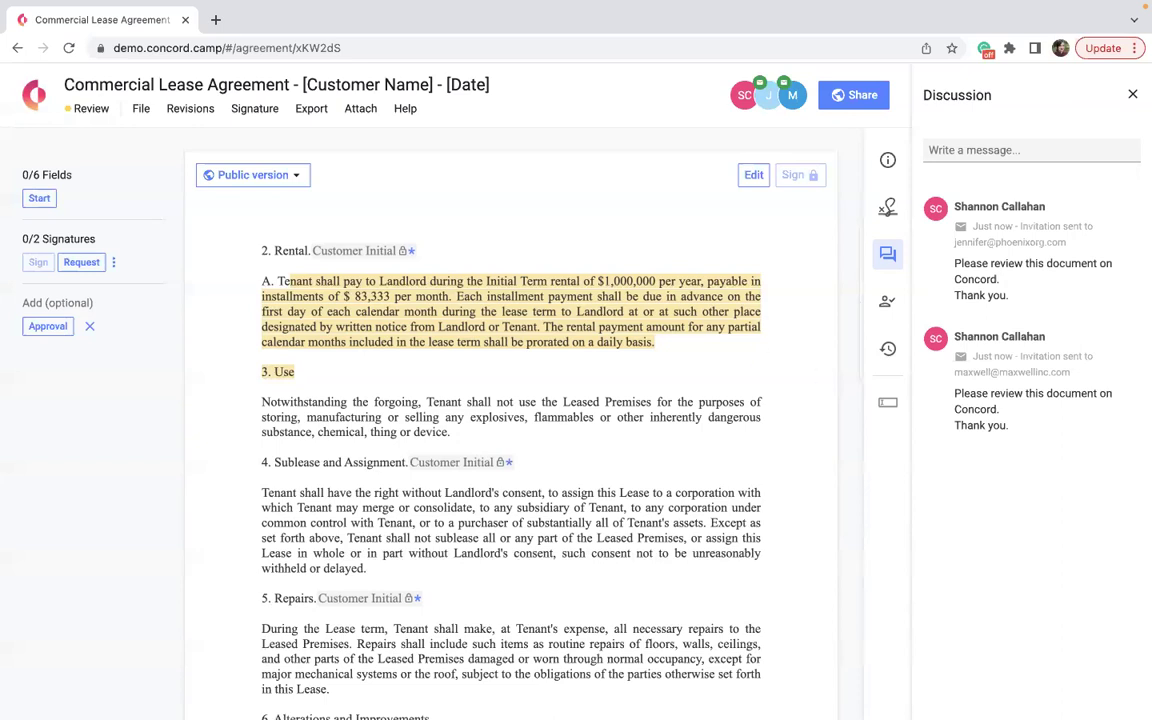
scroll(631, 476, up, 3)
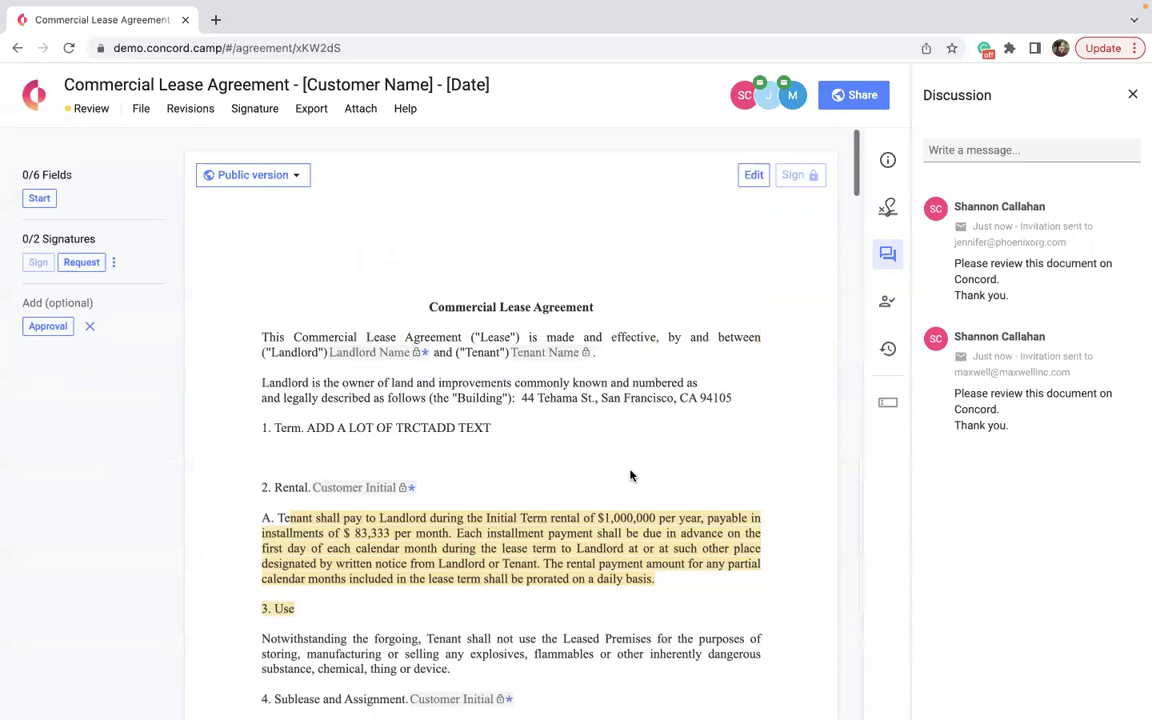
click(1133, 94)
scroll(707, 386, down, 3)
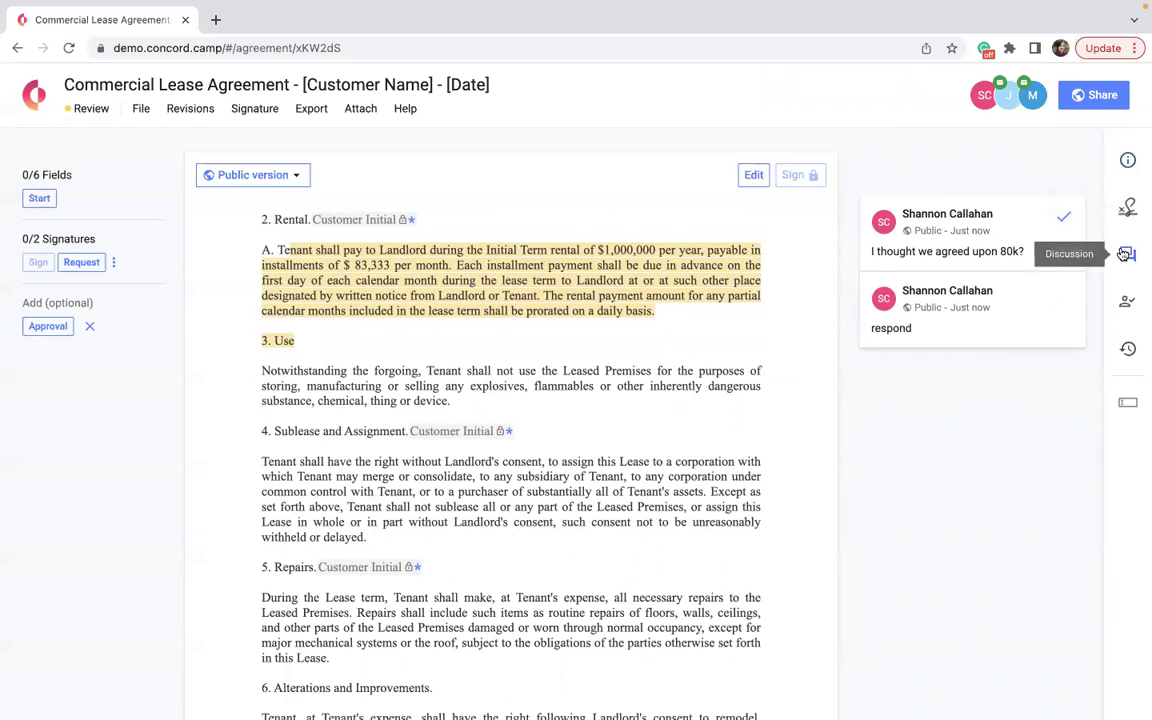
Open Set approval from the Approvals panel and browse the company approval templates.
click(1125, 305)
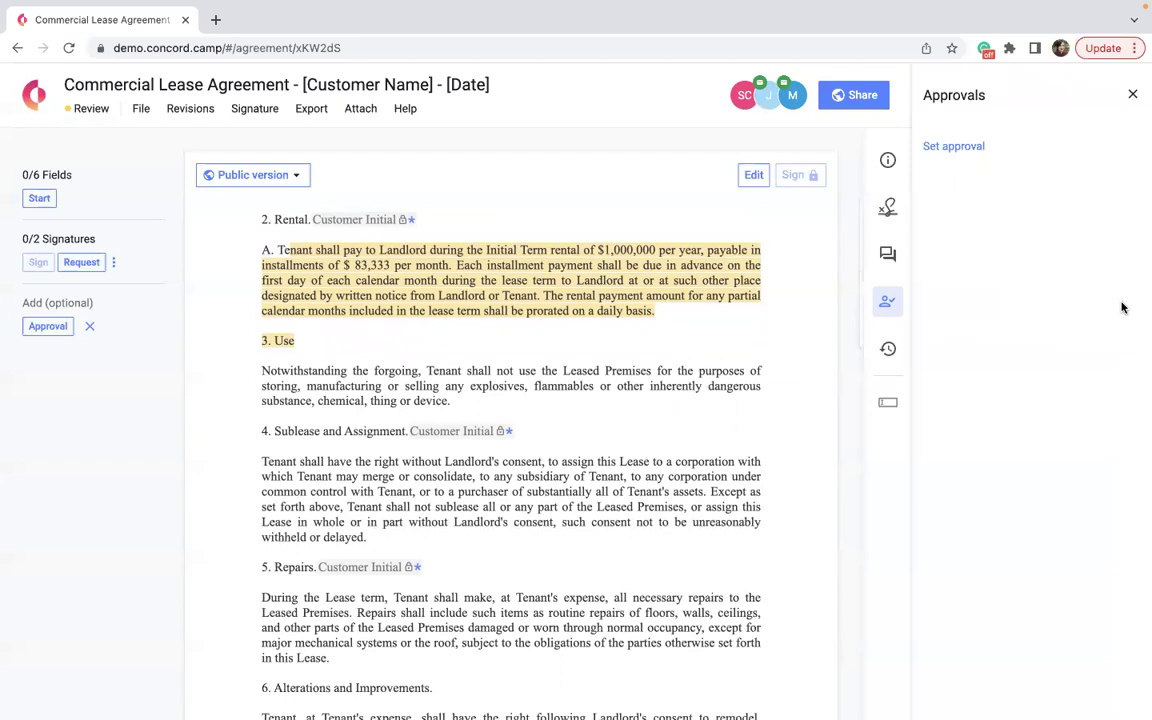
click(954, 147)
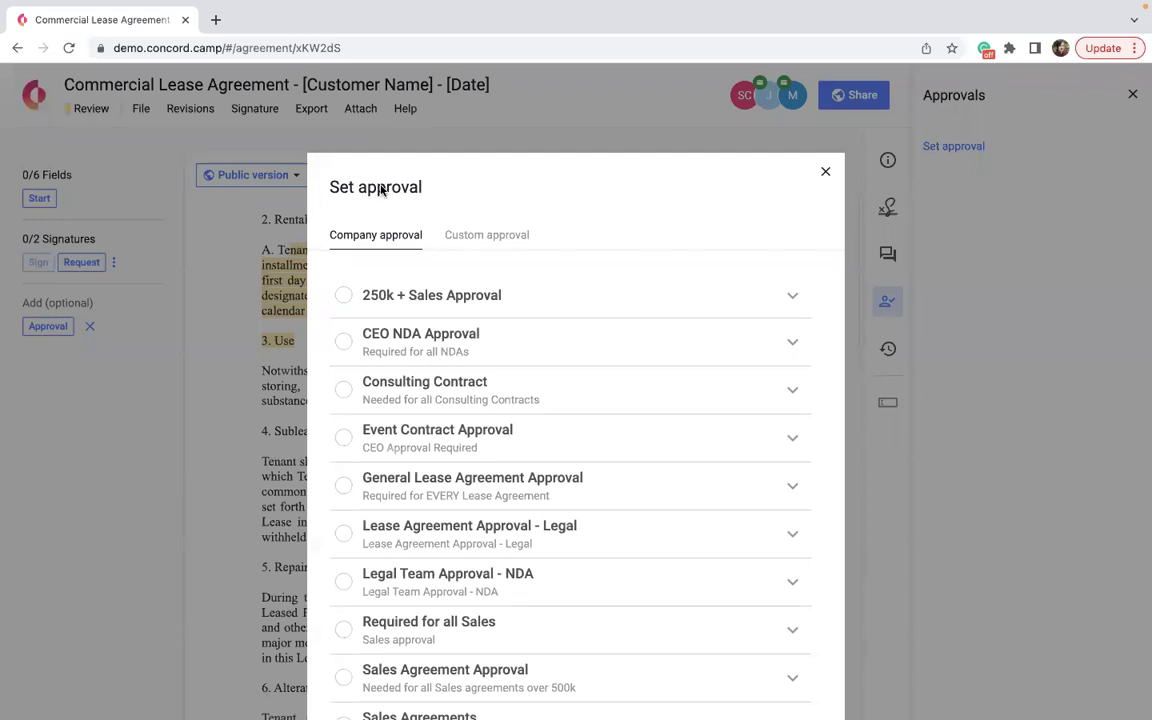
scroll(381, 342, down, 2)
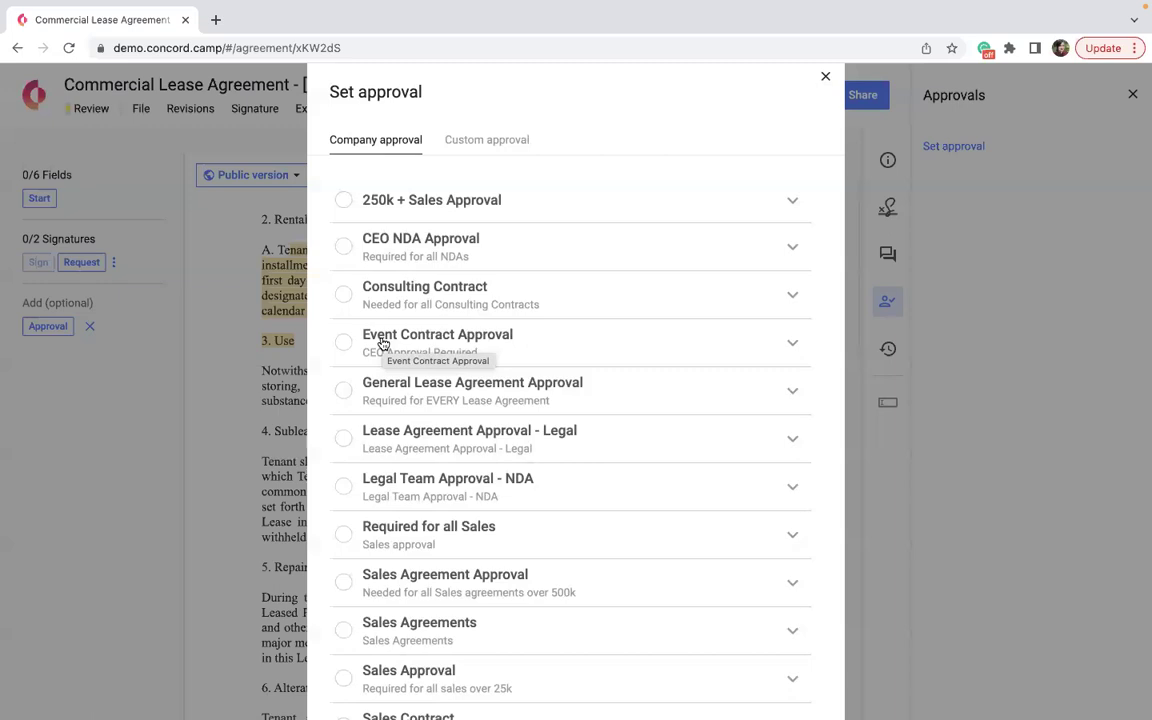
scroll(382, 343, down, 5)
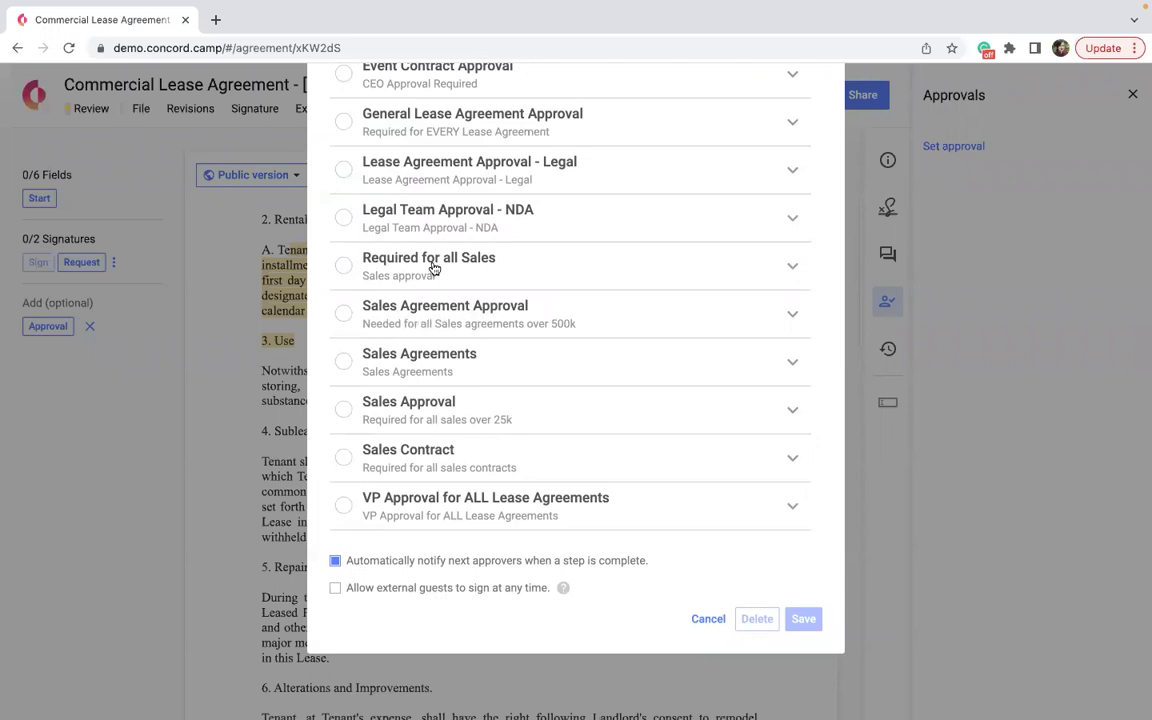
scroll(433, 268, up, 3)
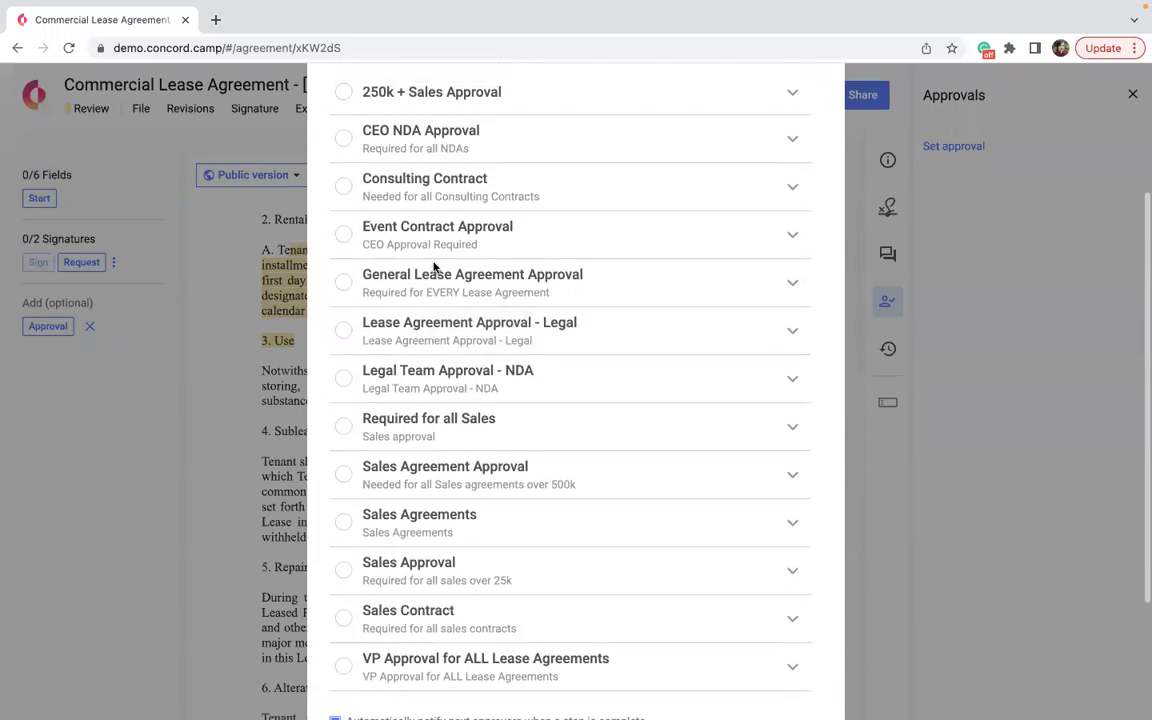
scroll(437, 250, up, 1)
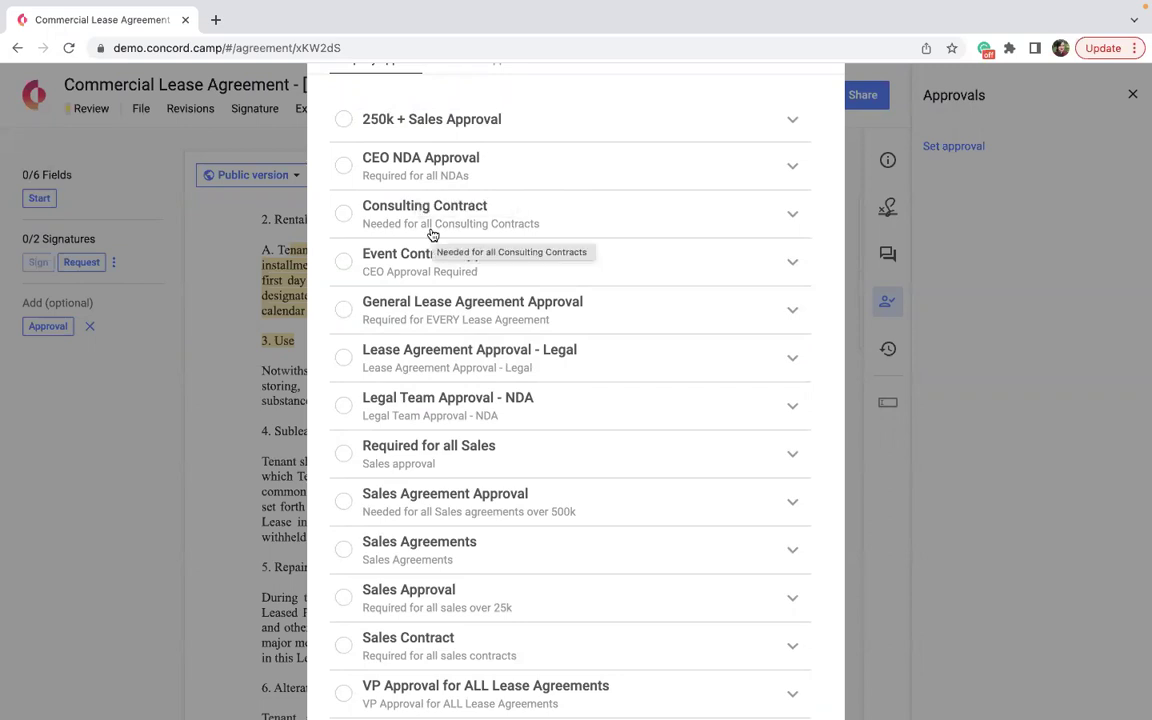
scroll(432, 234, down, 1)
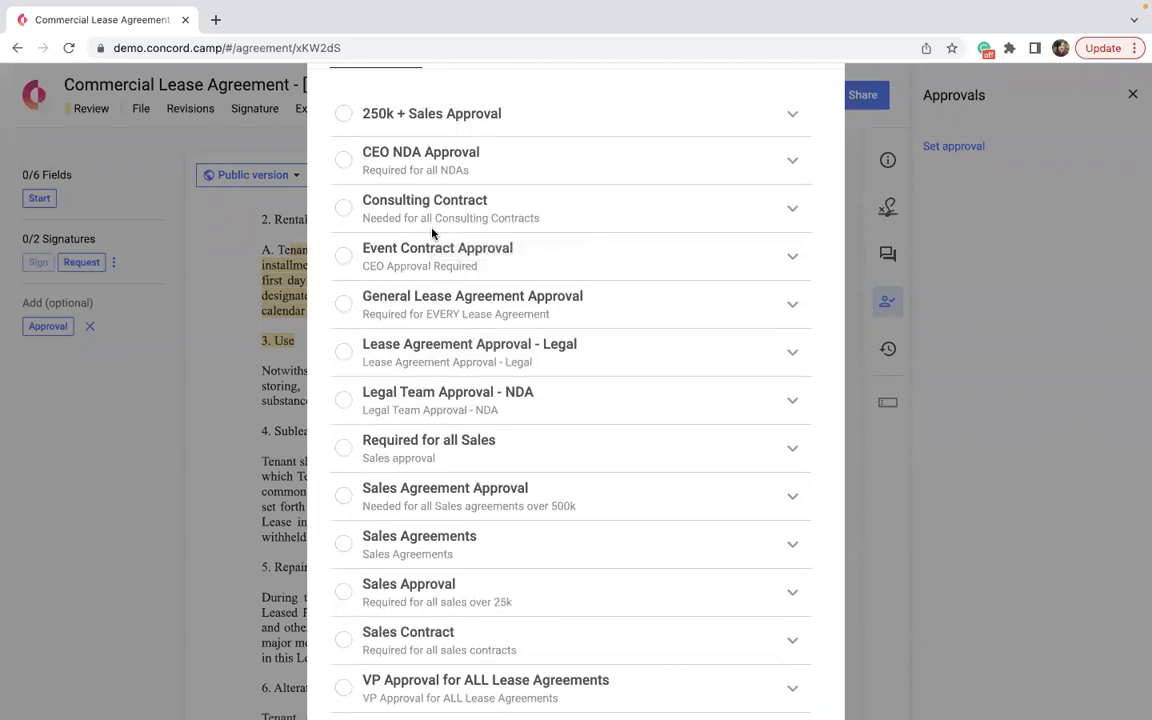
scroll(432, 234, up, 3)
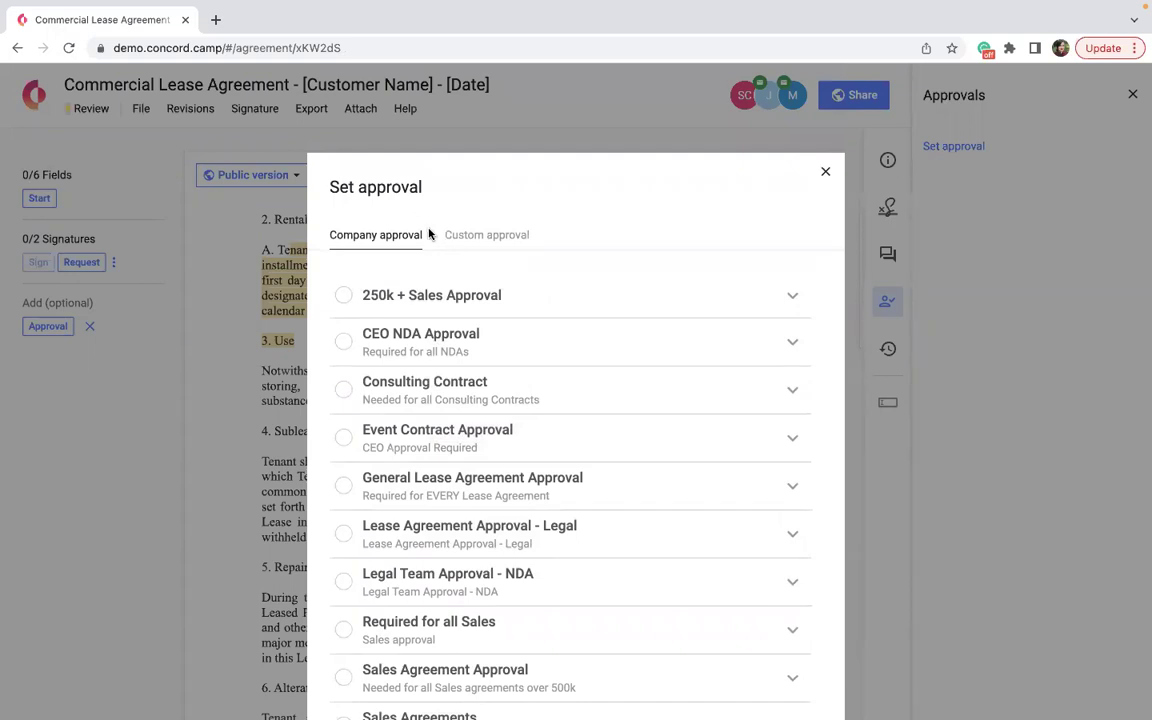
Select General Lease Agreement Approval and expand it to see its two approver steps.
scroll(454, 416, down, 2)
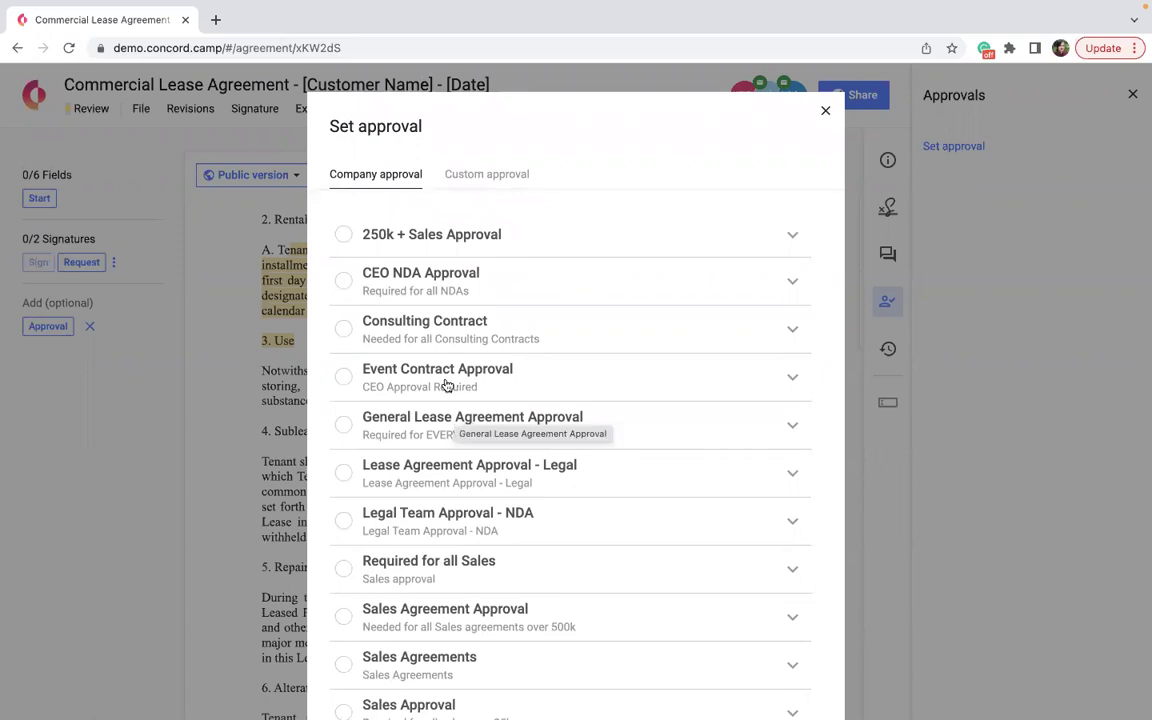
scroll(445, 382, down, 2)
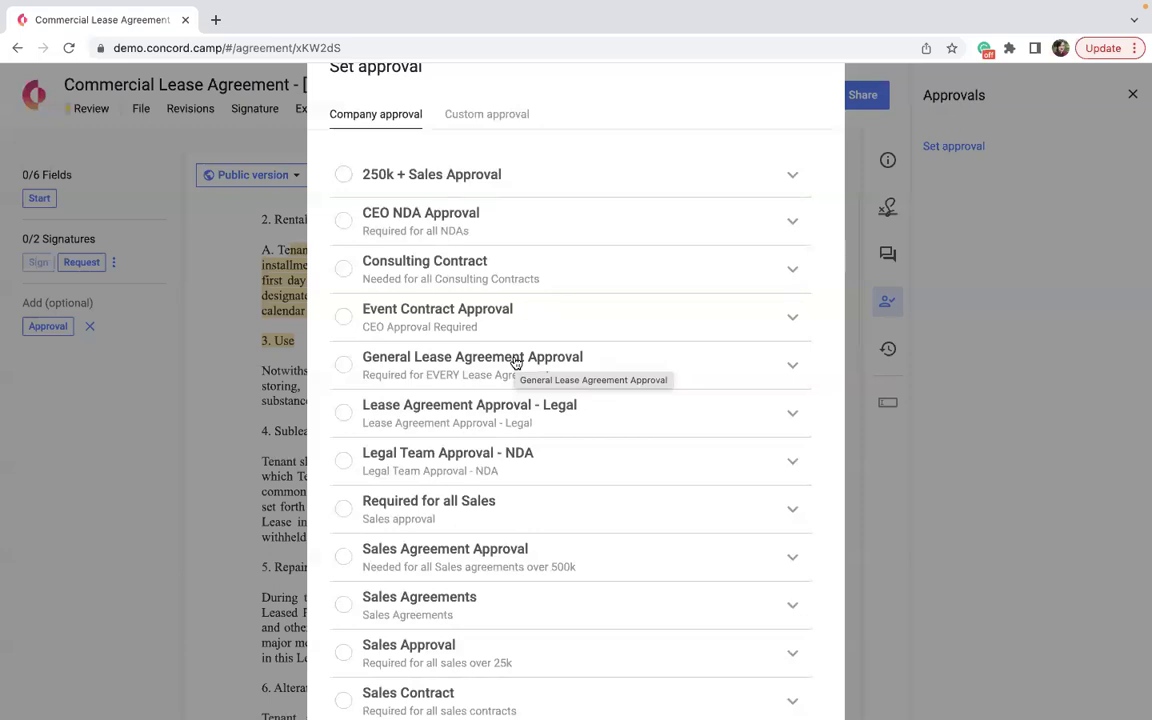
click(515, 362)
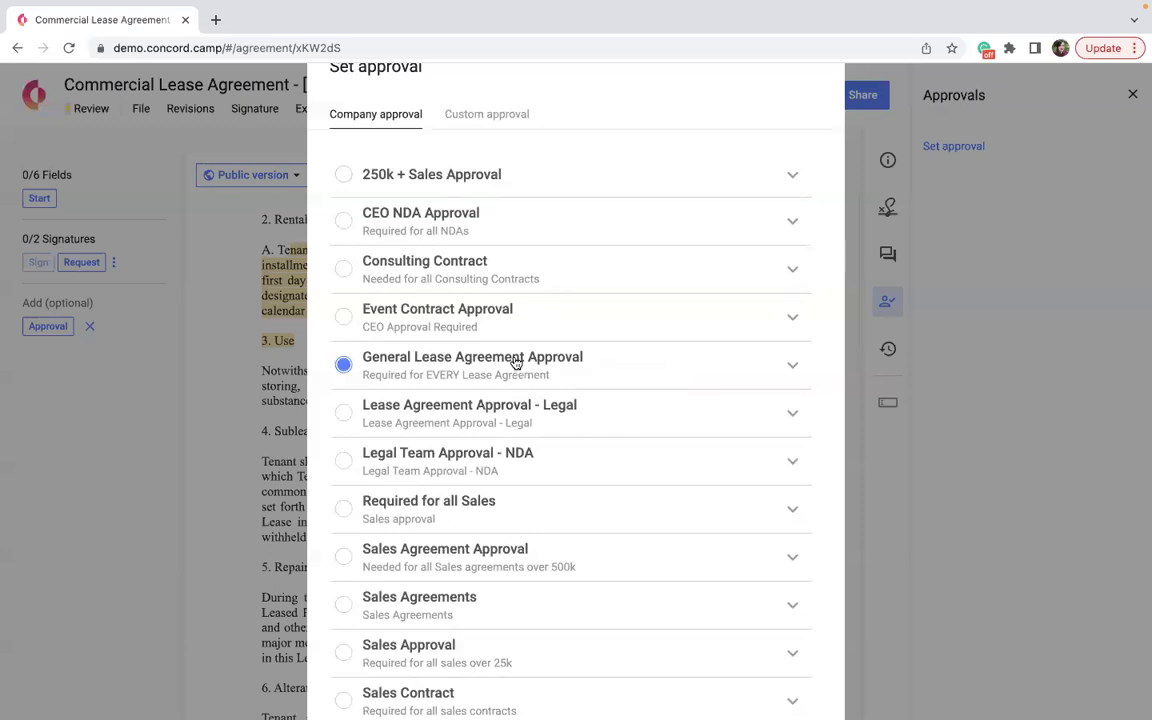
click(781, 377)
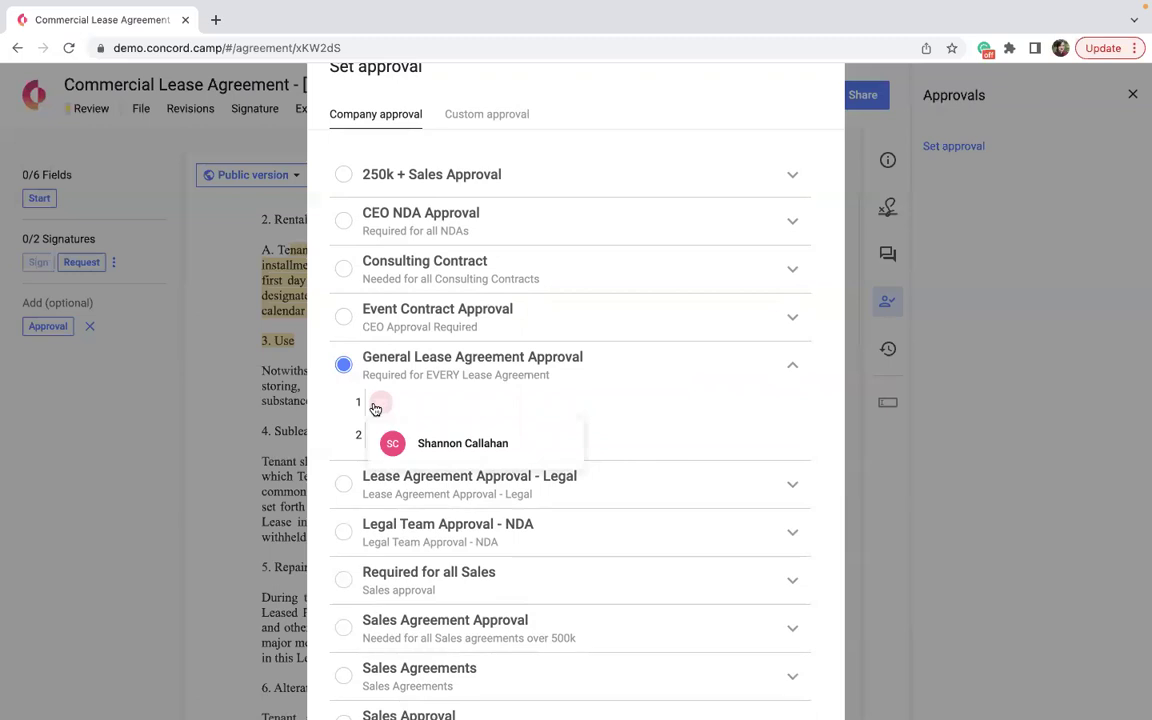
scroll(373, 406, down, 4)
scroll(373, 410, up, 5)
On the Custom approval tab, add a mandatory 'Get approval from' step and open its approver list.
click(489, 234)
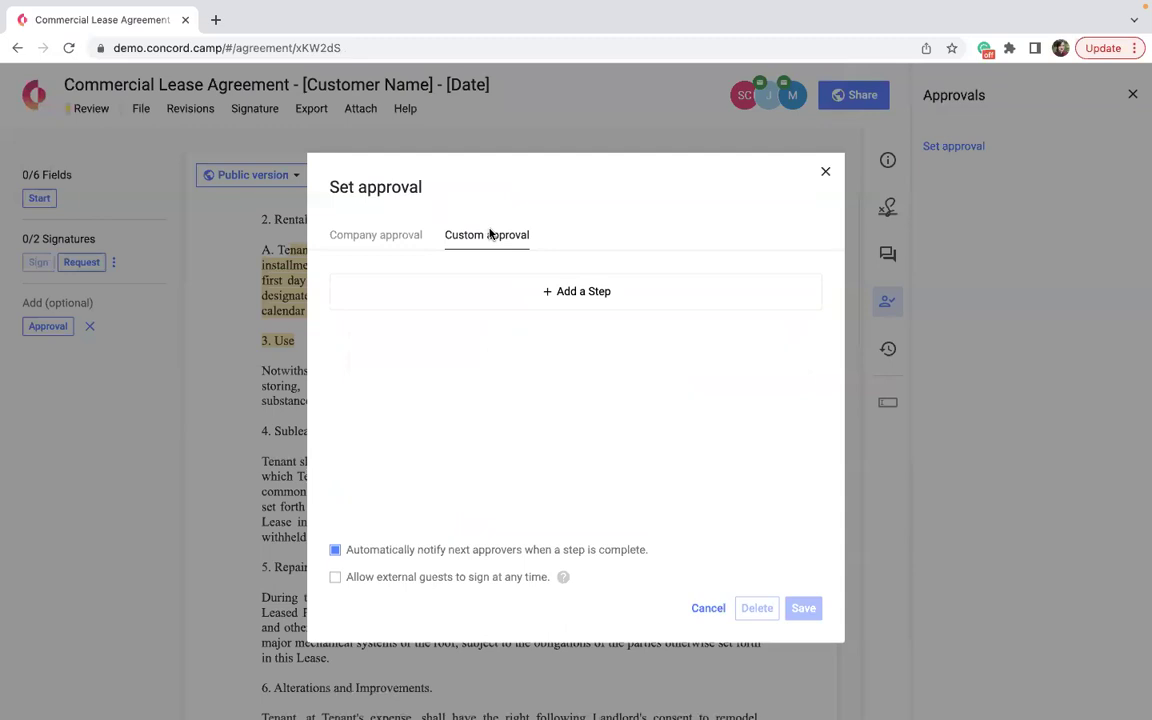
click(376, 235)
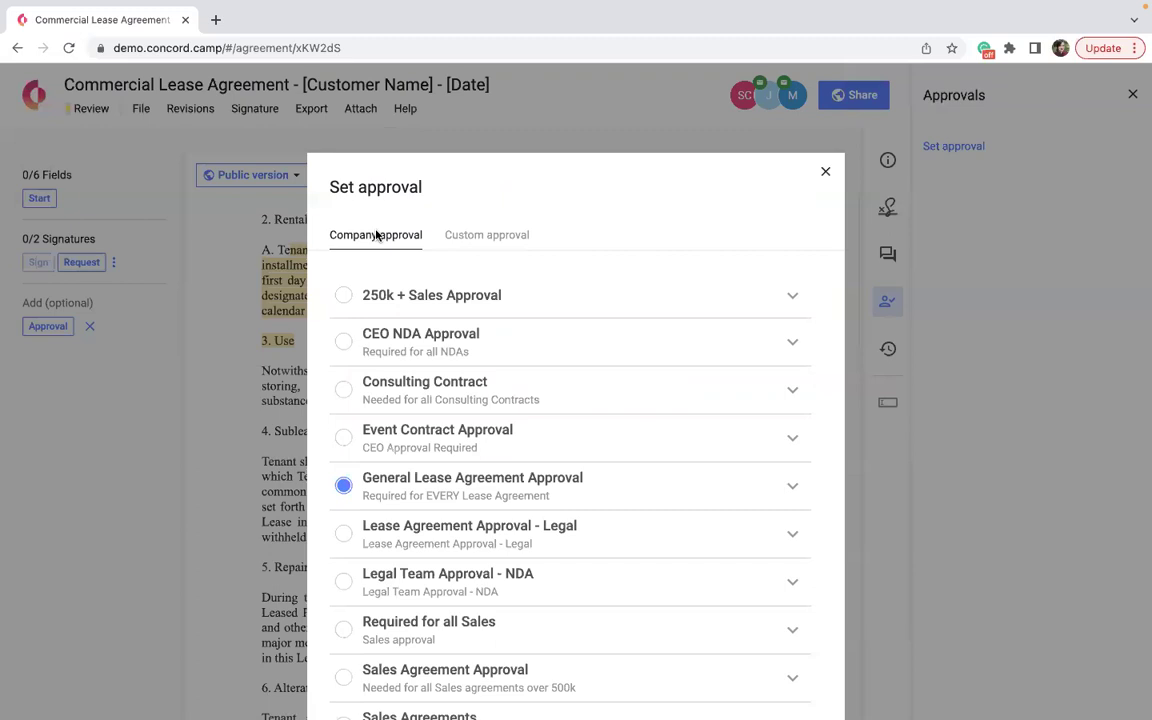
click(473, 237)
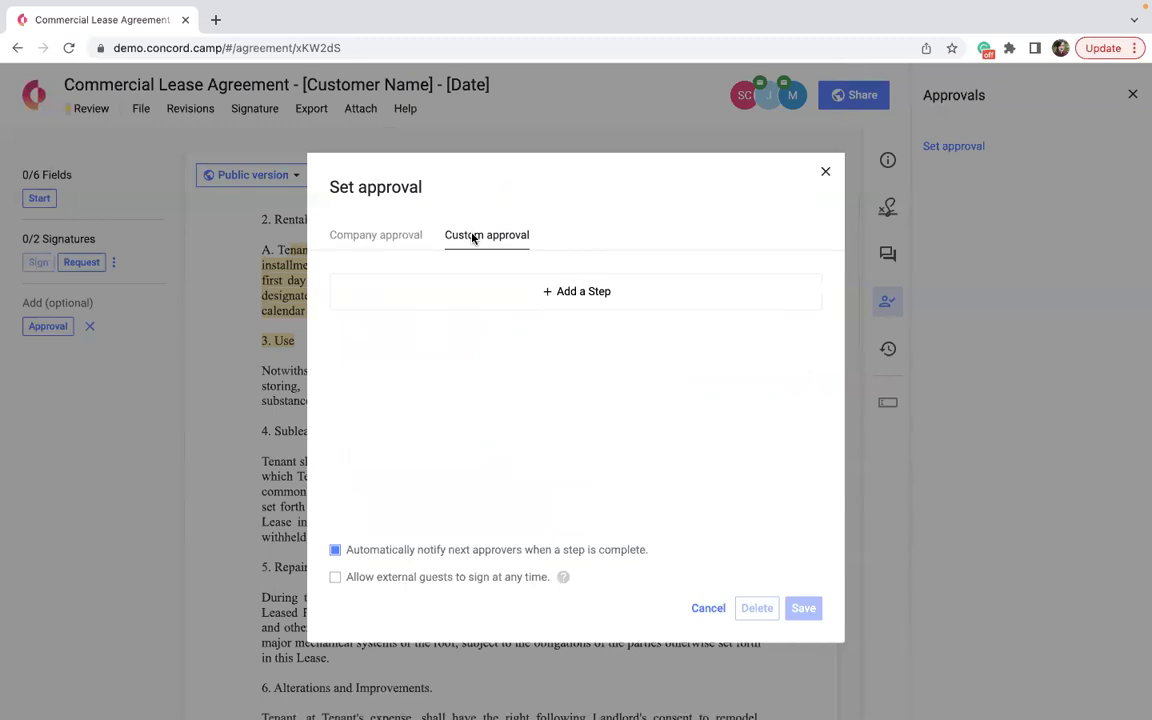
click(537, 284)
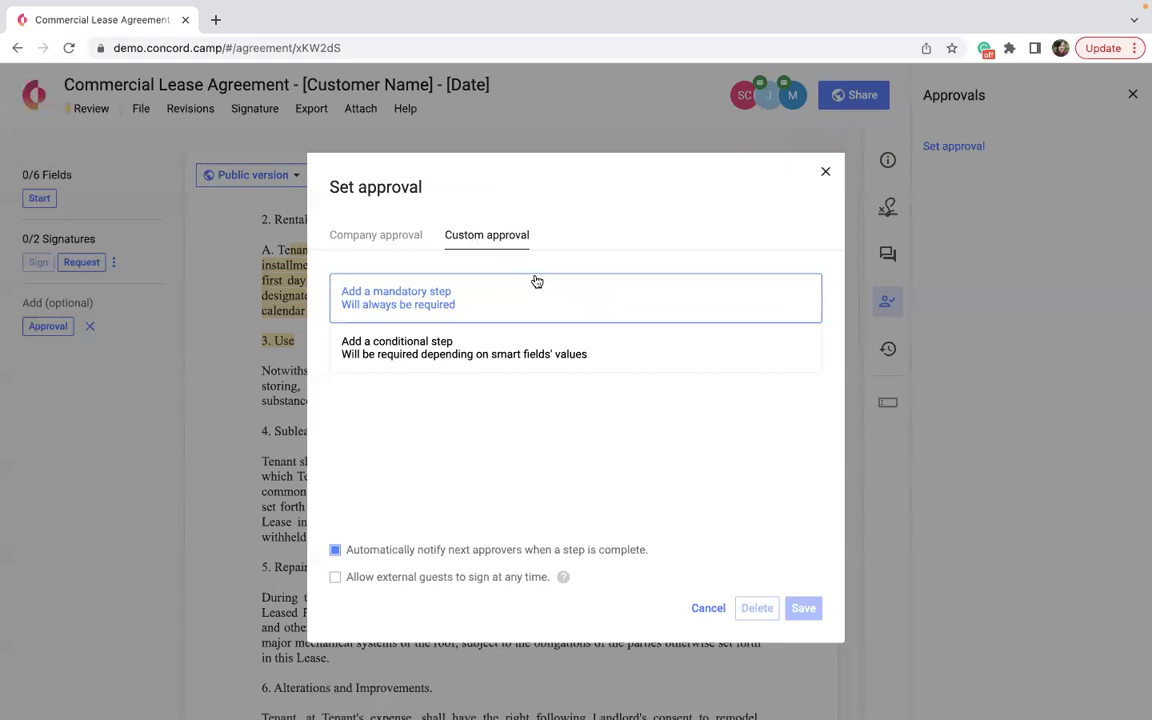
click(537, 284)
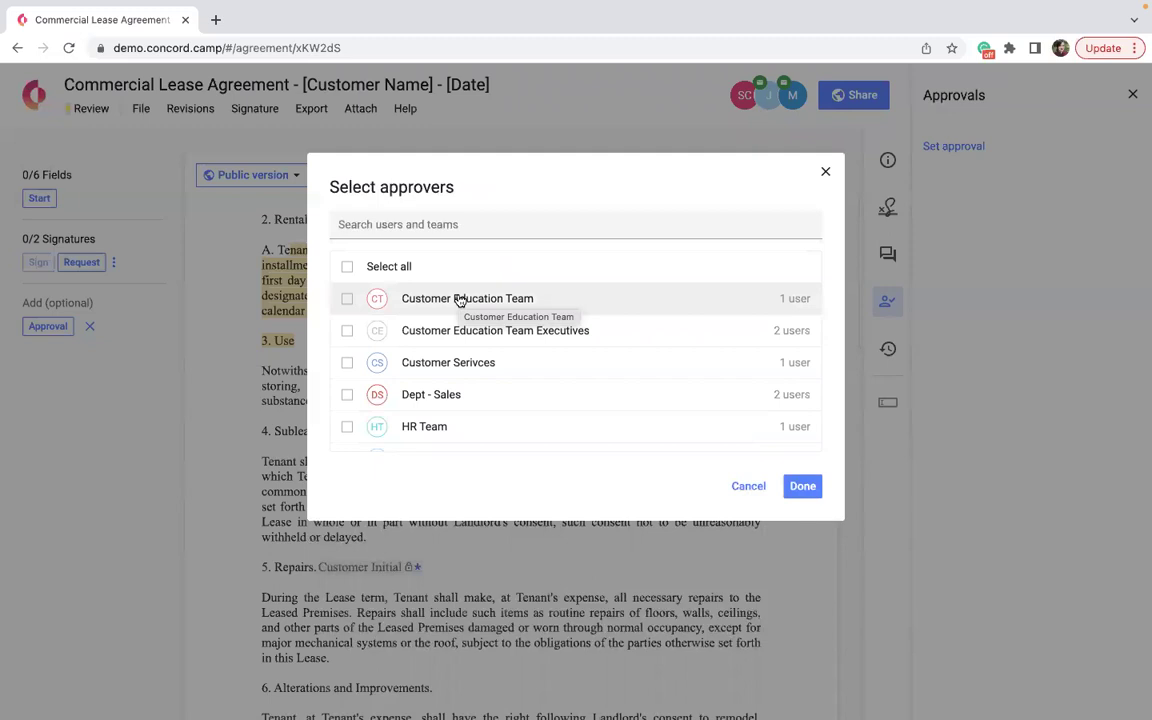
scroll(459, 301, down, 5)
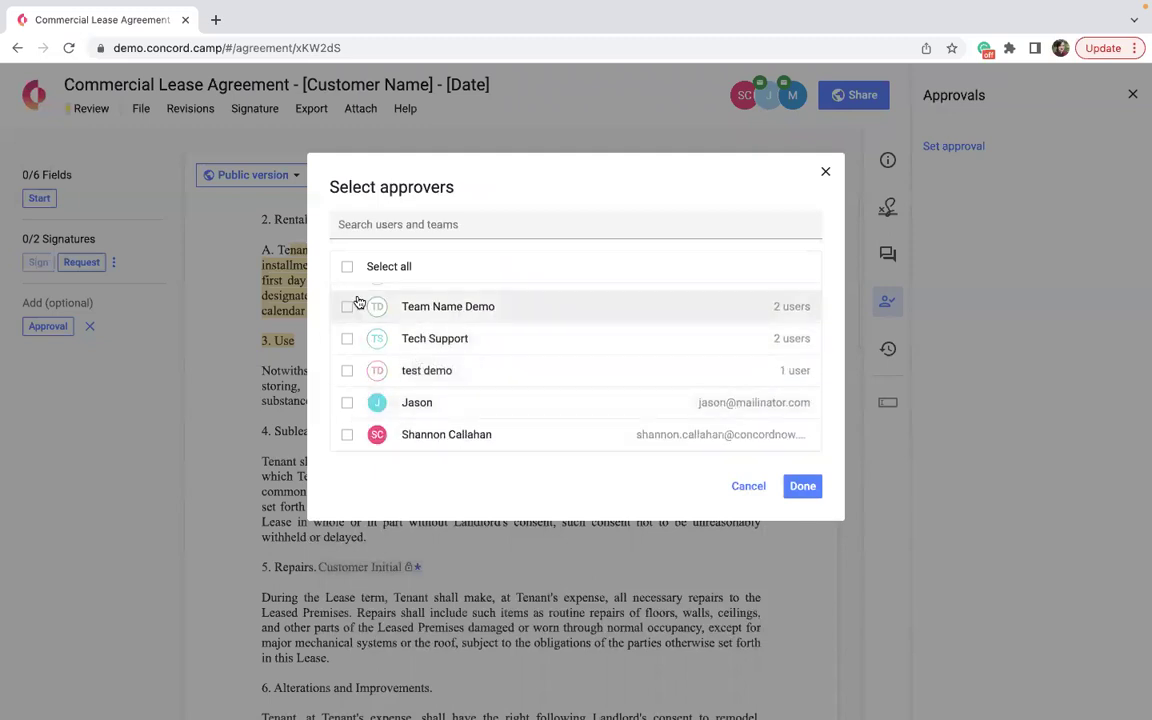
click(748, 486)
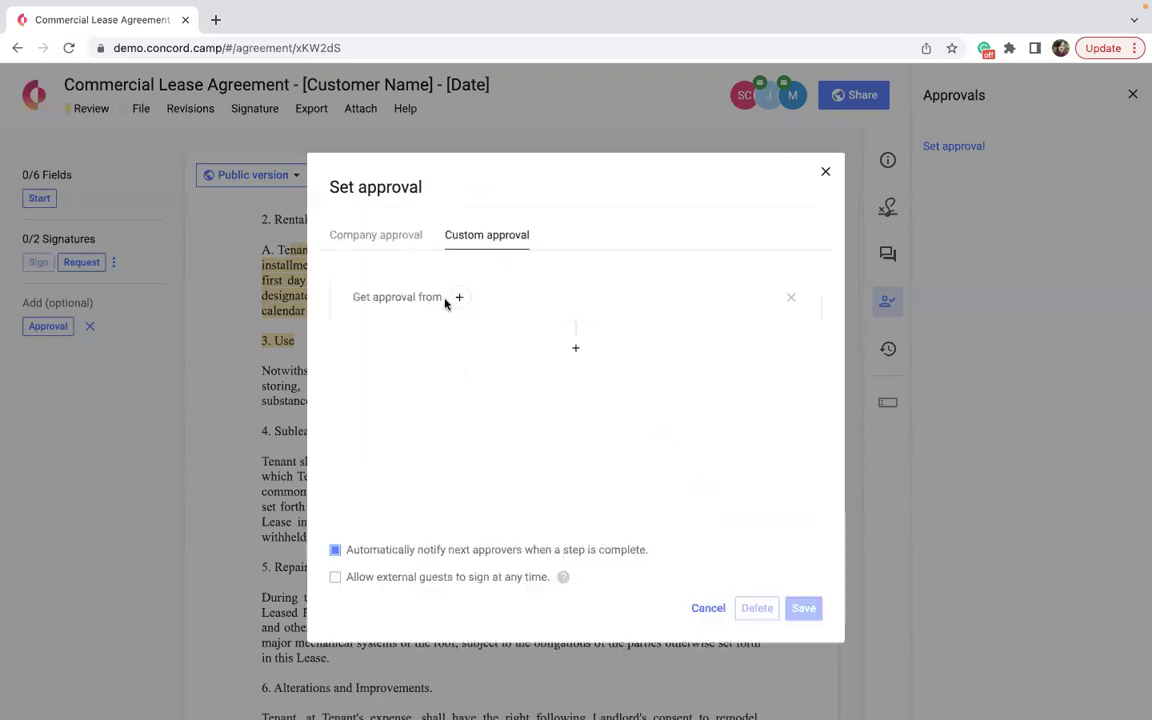
click(457, 299)
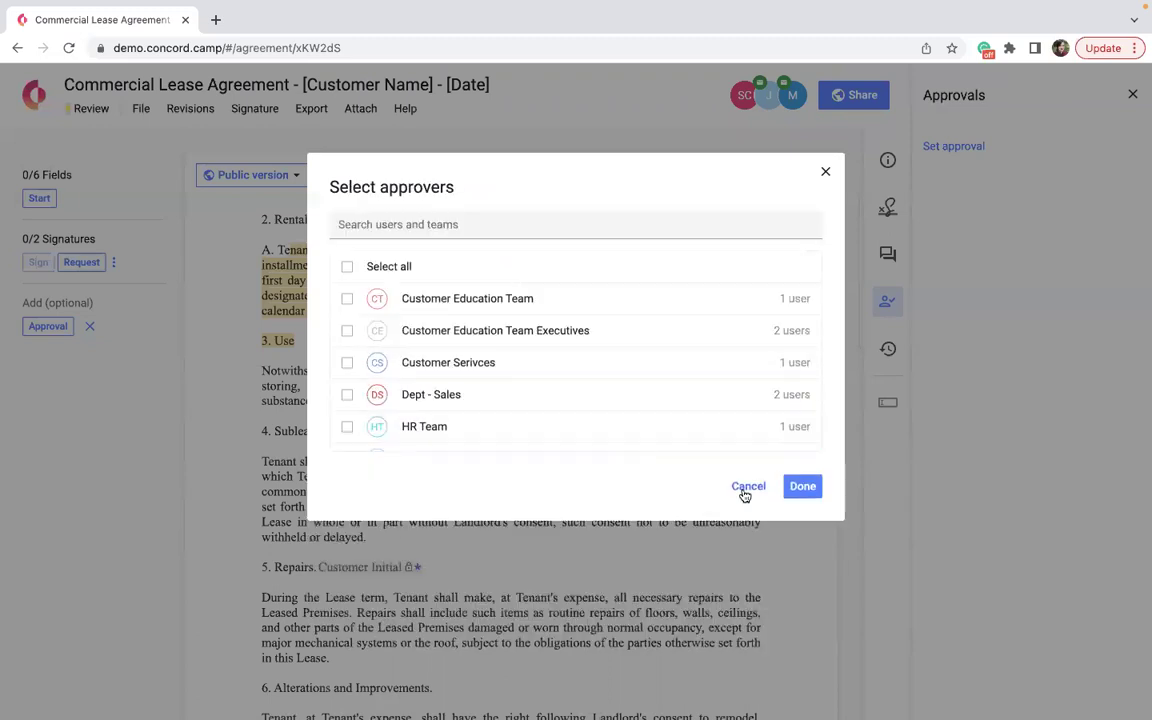
Add a conditional step triggered when Actual Cost is 10000 or more.
click(746, 487)
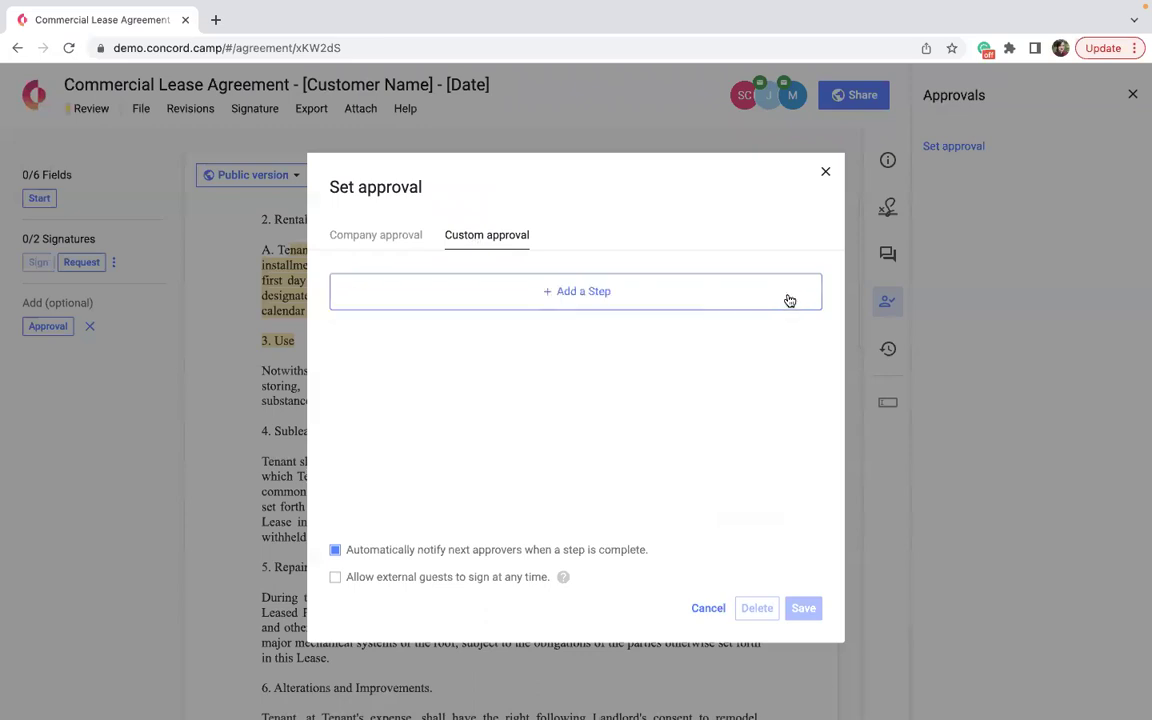
click(570, 302)
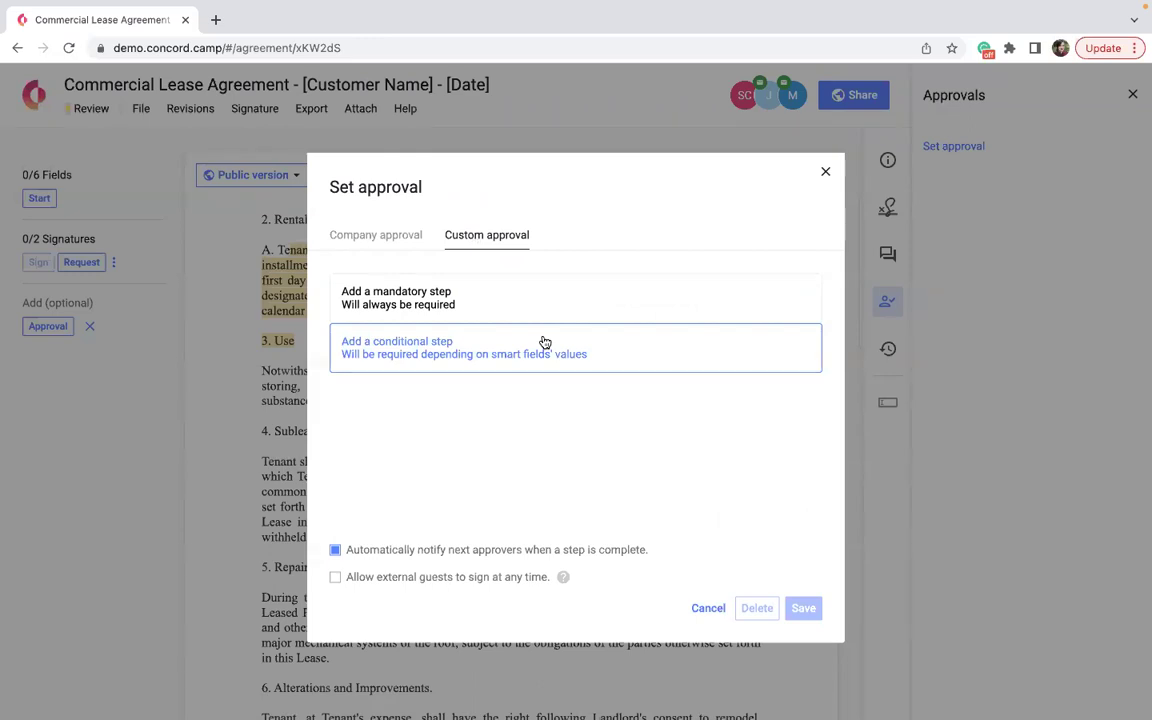
click(544, 343)
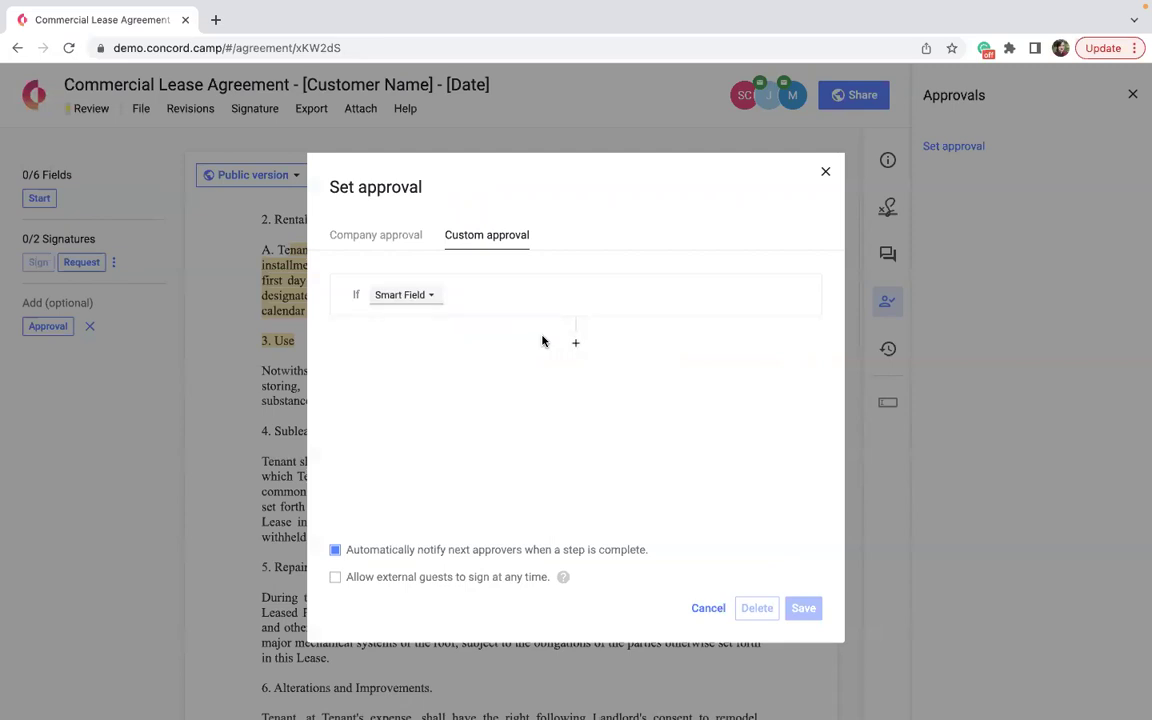
click(410, 295)
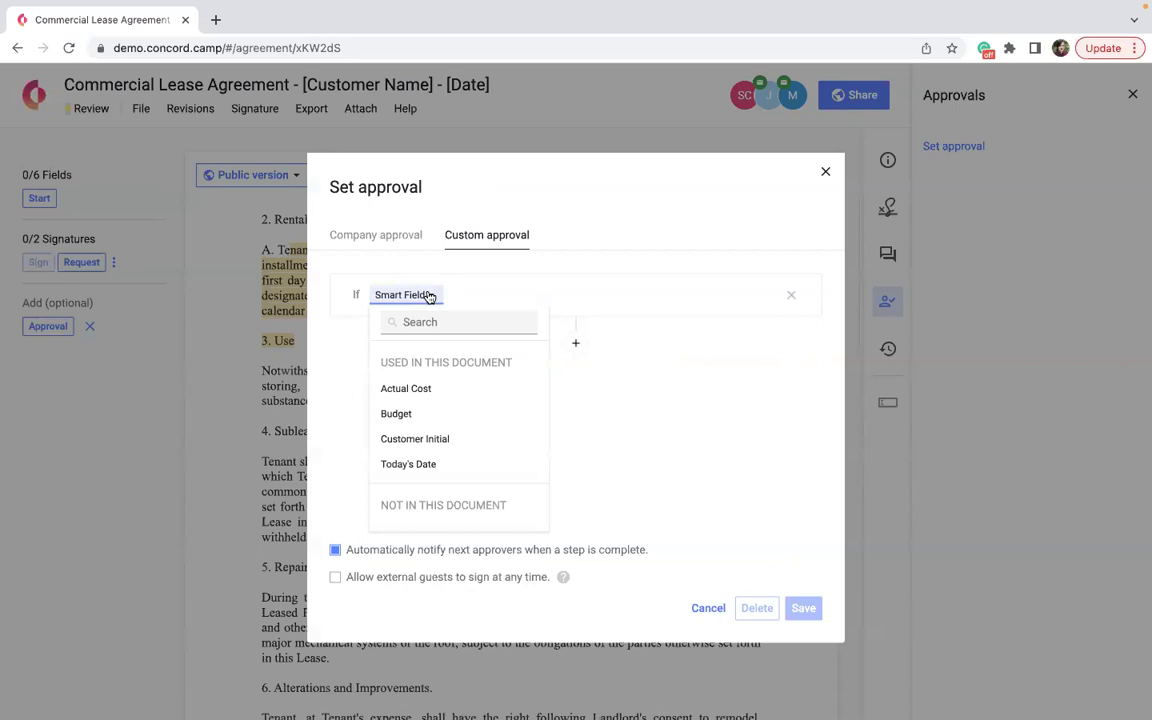
click(404, 389)
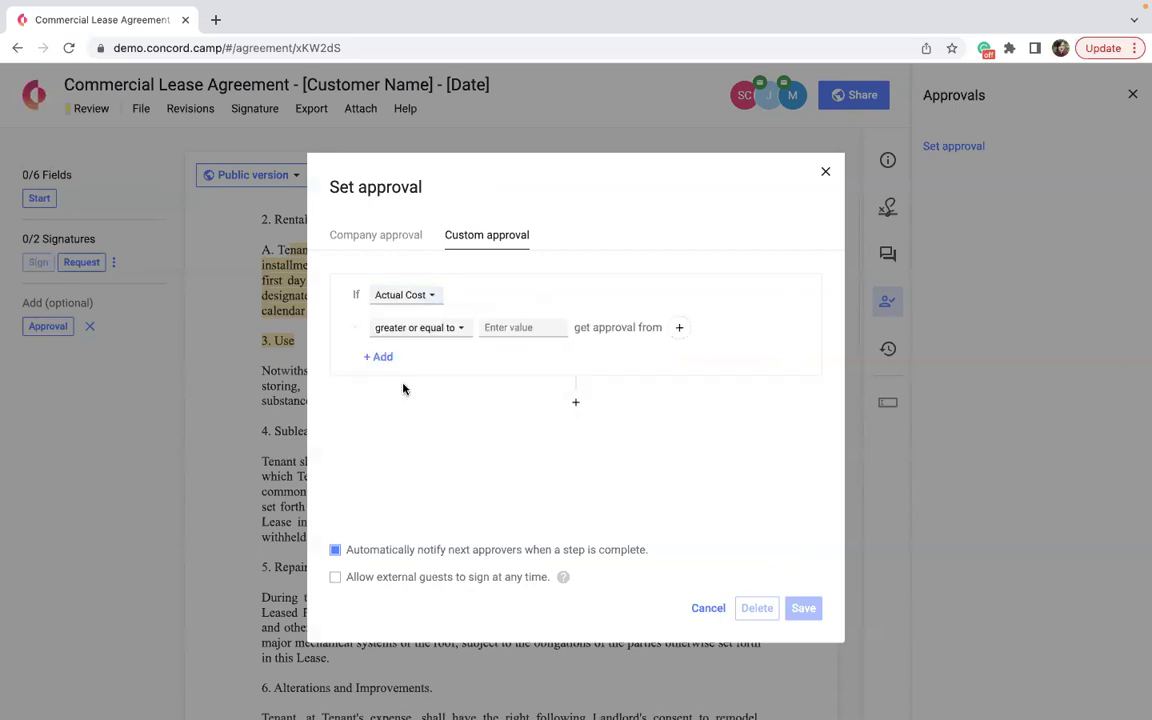
click(518, 328)
text(10000)
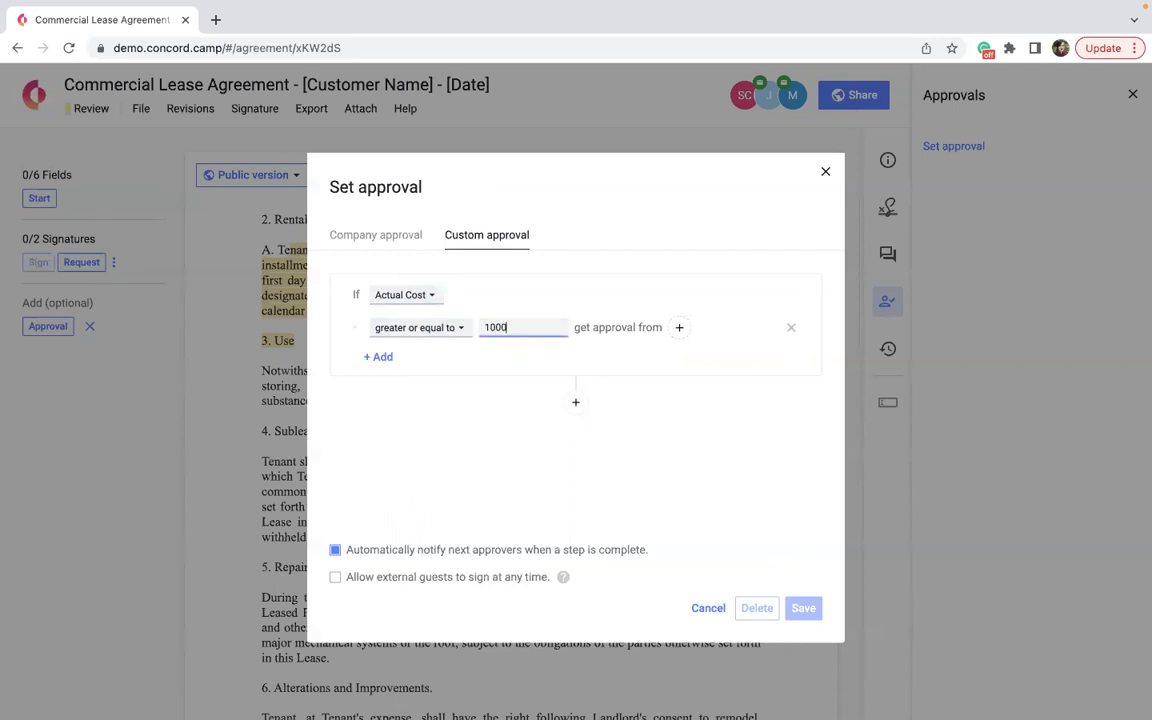
Assign the required teammate as approver and save the custom approval.
click(679, 328)
scroll(537, 427, down, 5)
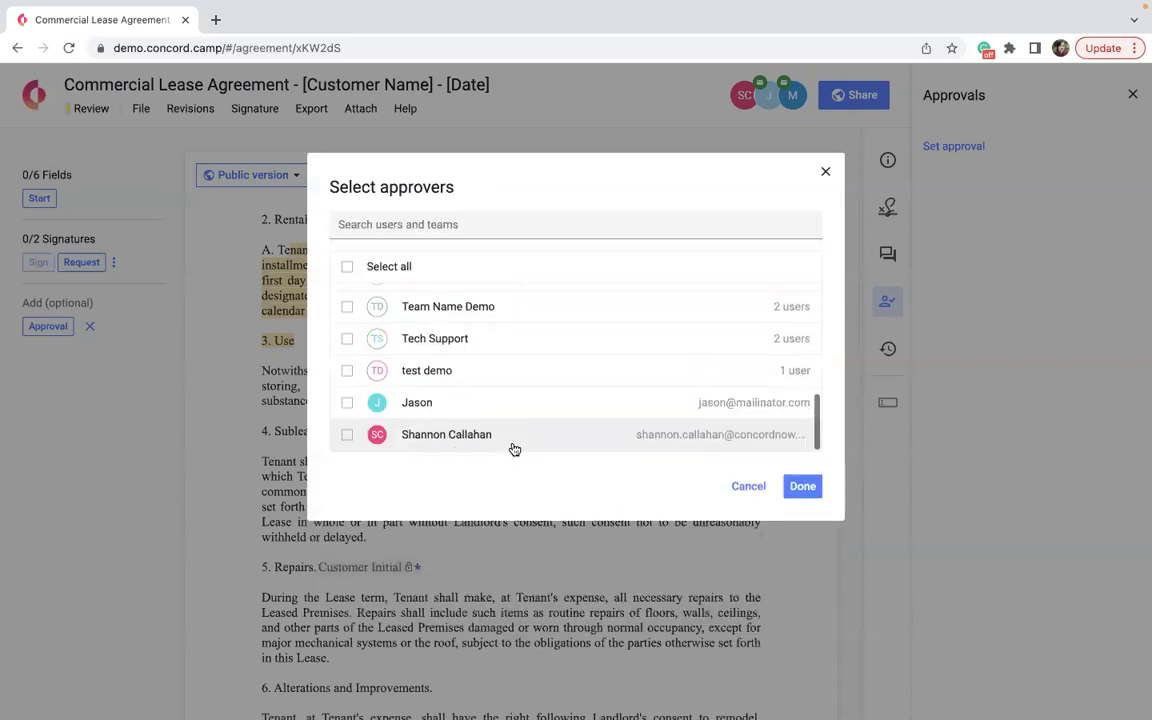
click(504, 408)
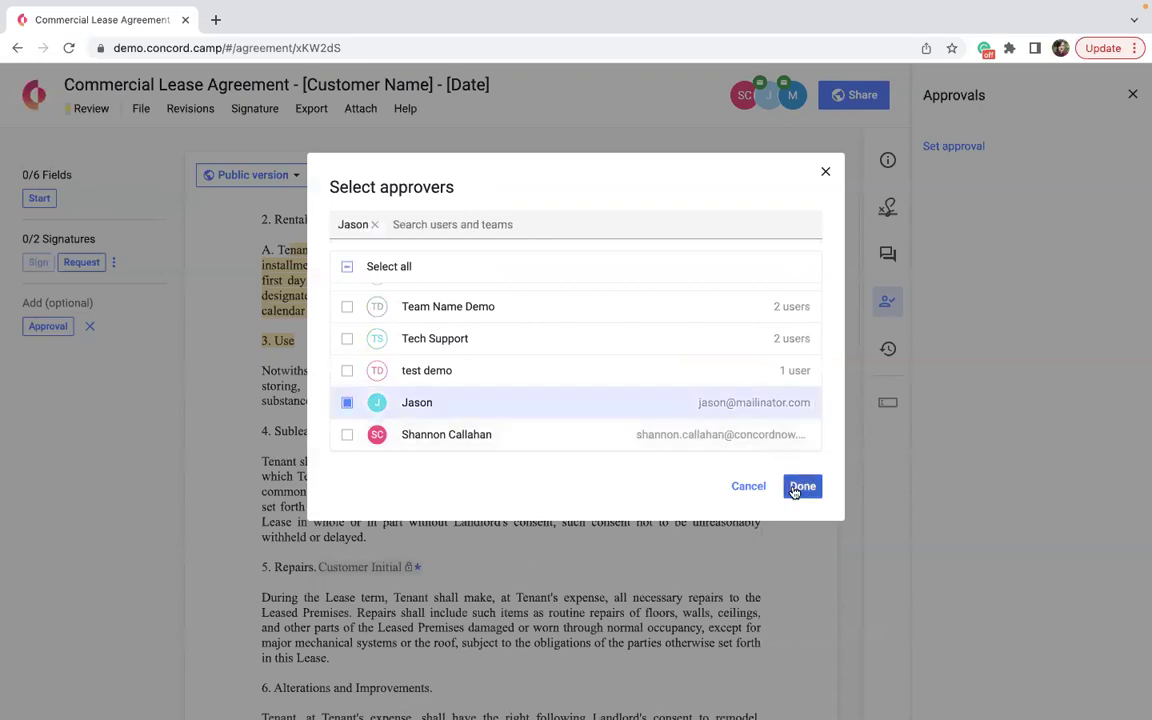
click(802, 485)
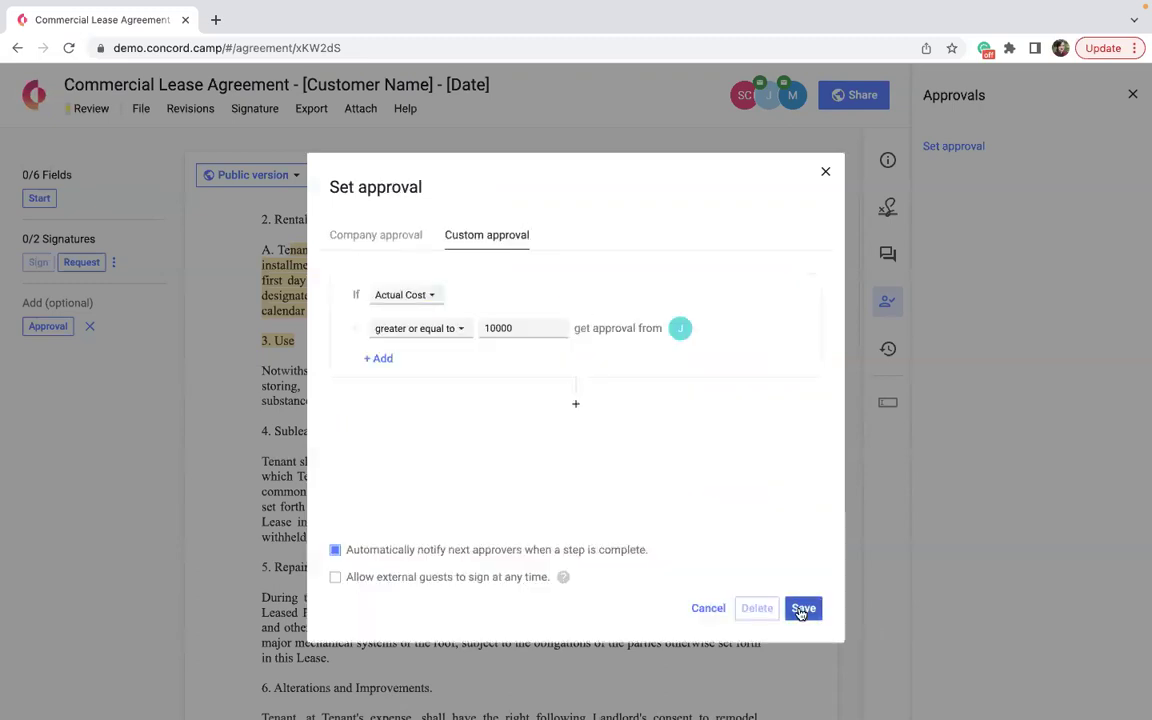
click(802, 609)
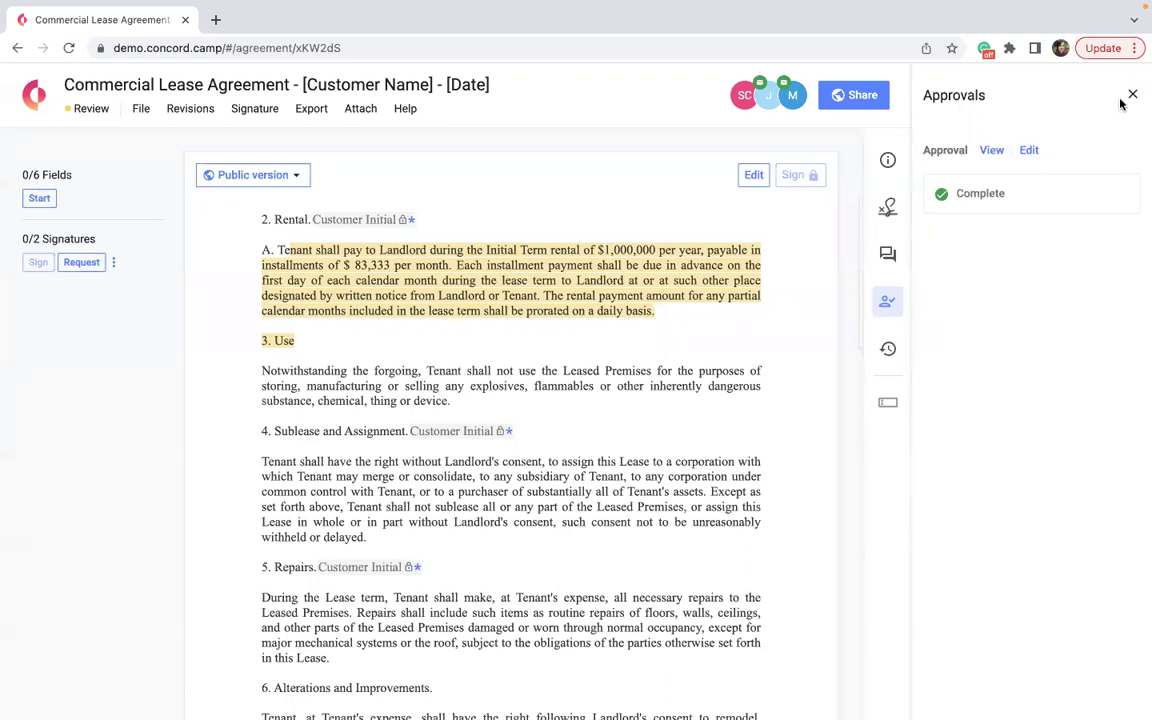
Enter 15000 in the Insurance section's Actual Cost field and save the field values.
click(1133, 94)
scroll(663, 404, down, 1)
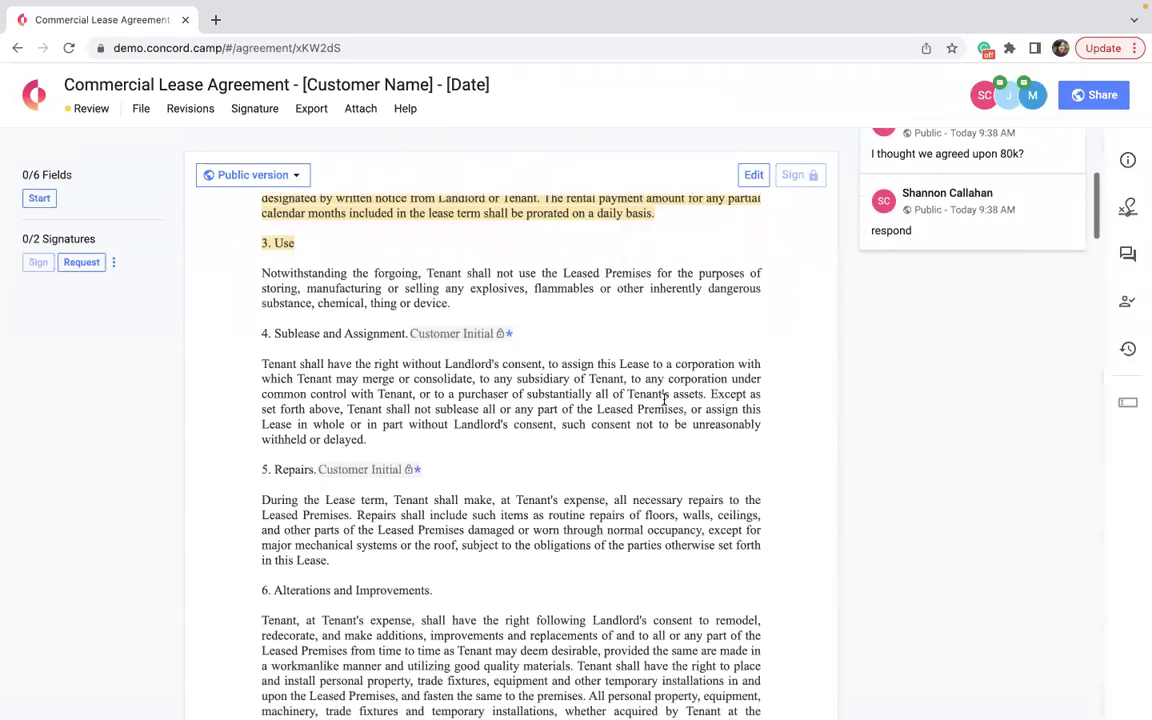
scroll(663, 402, down, 8)
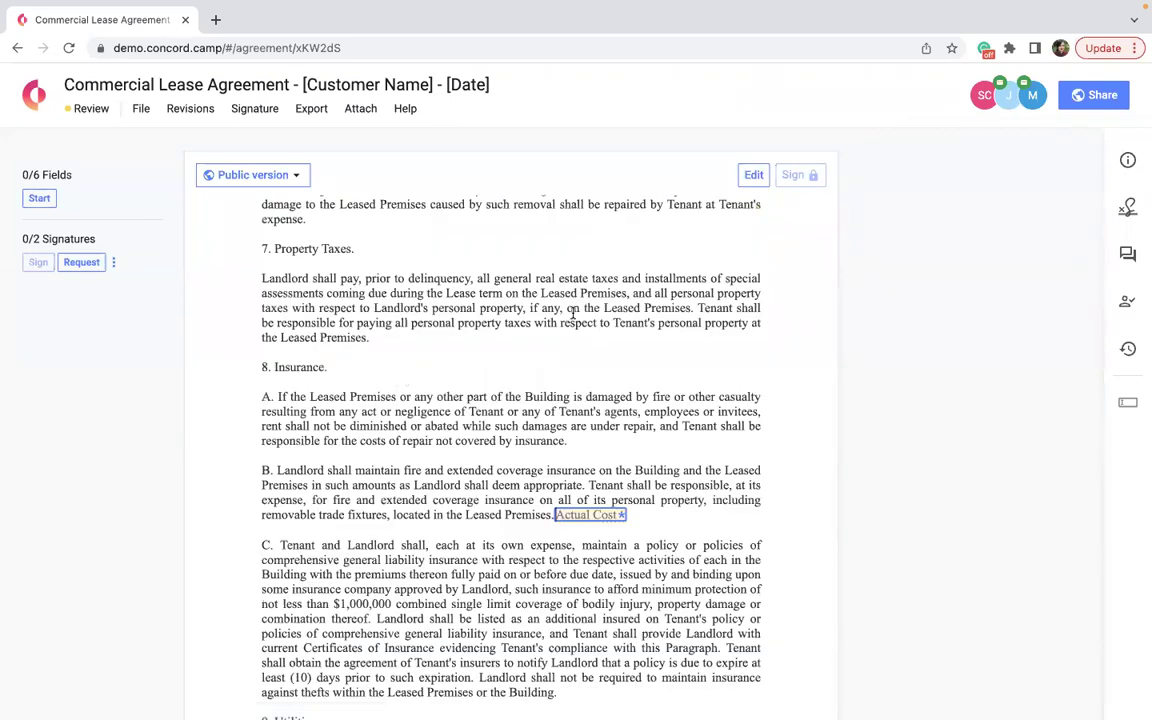
text(15000)
click(528, 462)
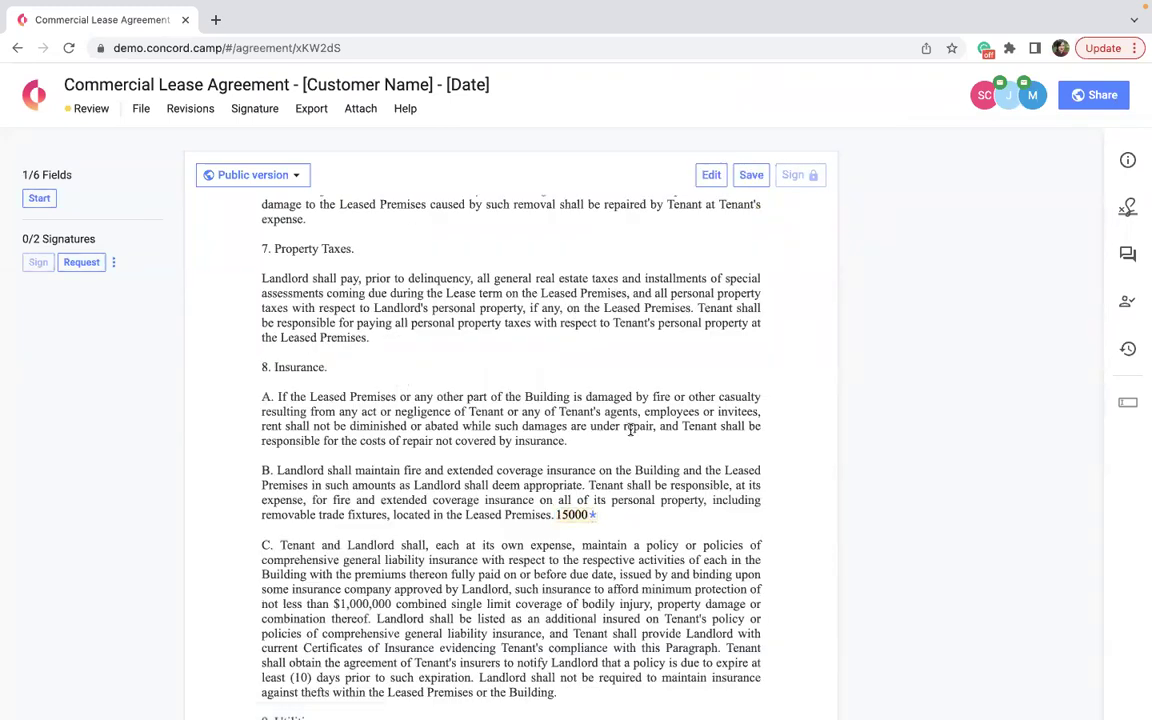
click(751, 176)
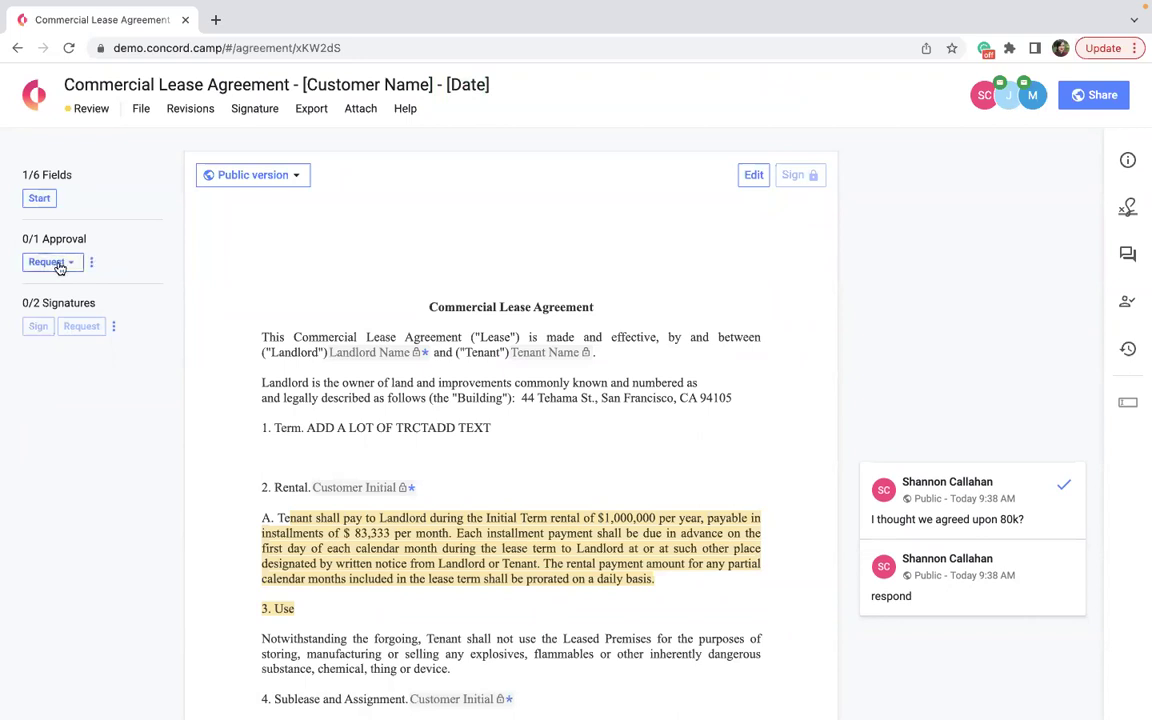
Request approval on the lease without a message, then check invitees and the approval's options.
double_click(60, 265)
click(72, 268)
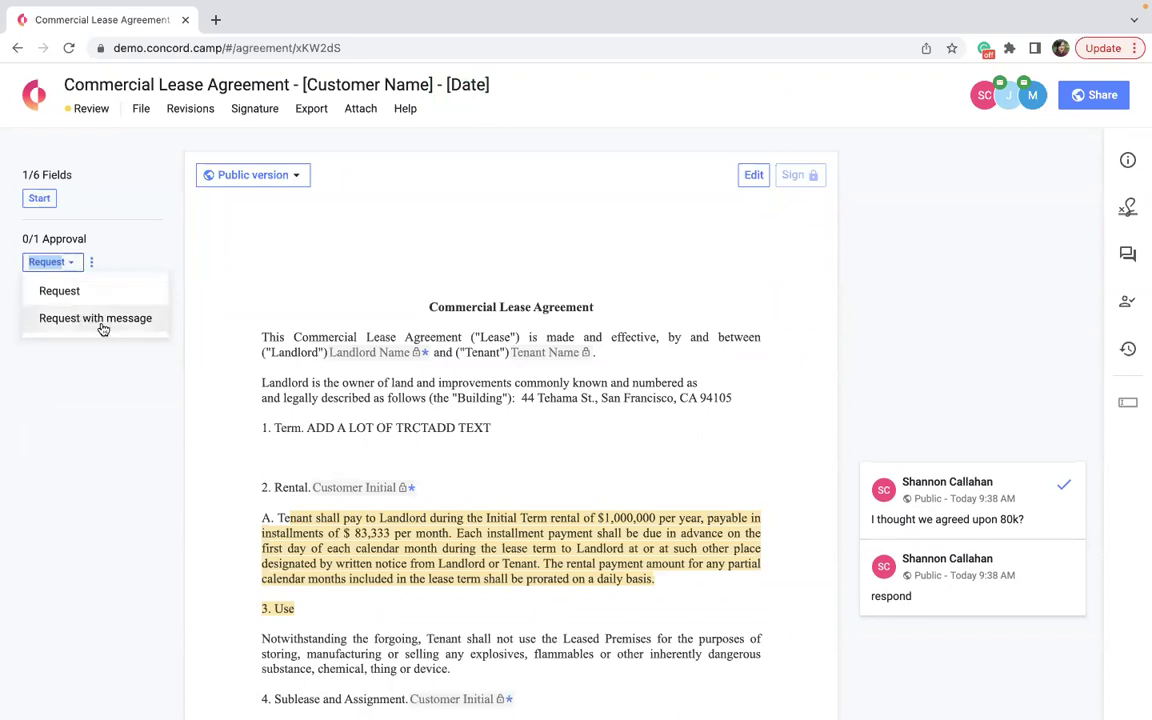
click(65, 291)
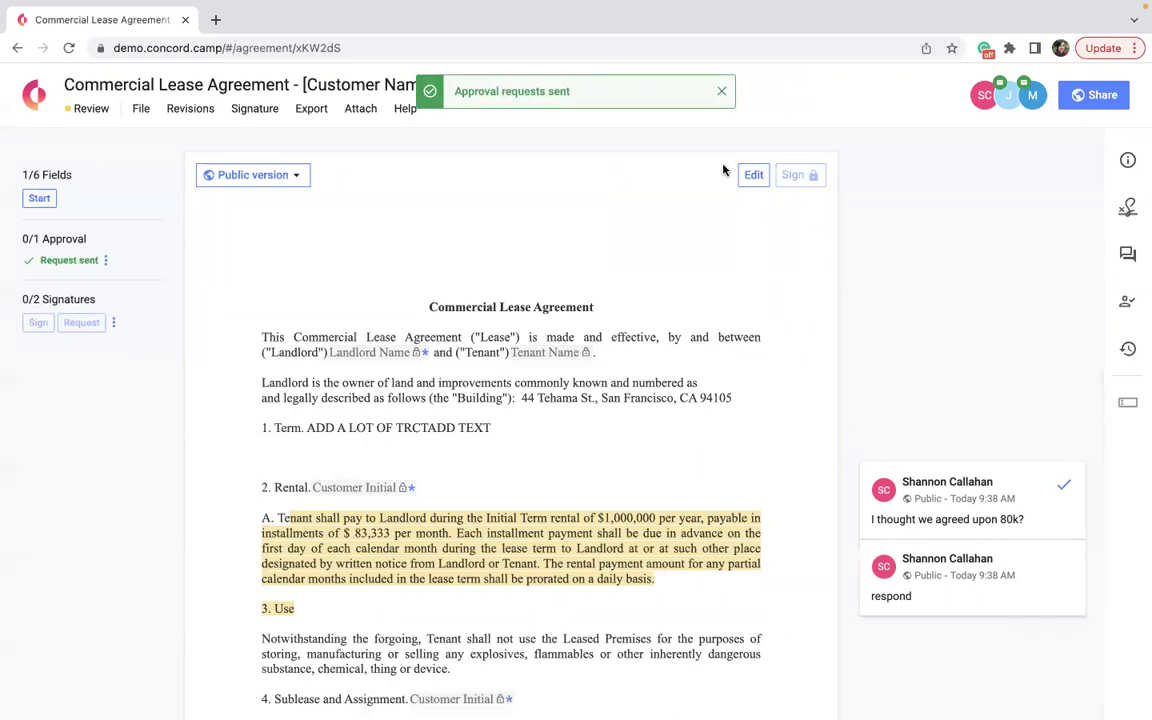
click(1017, 102)
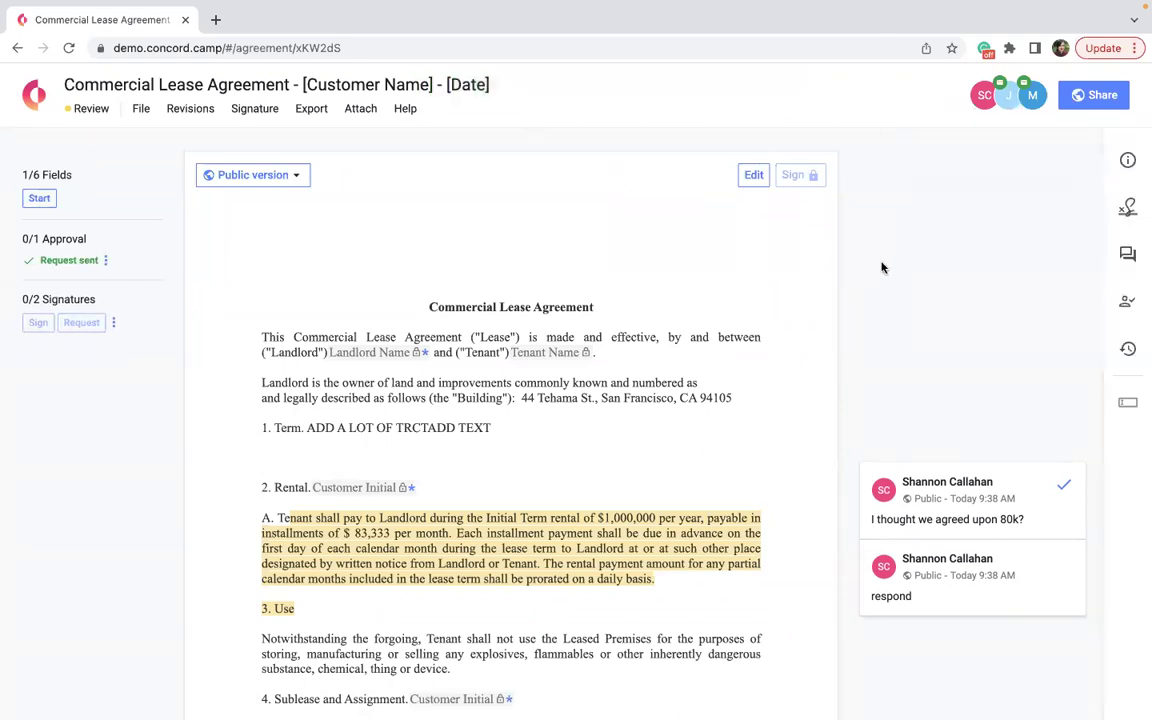
click(106, 260)
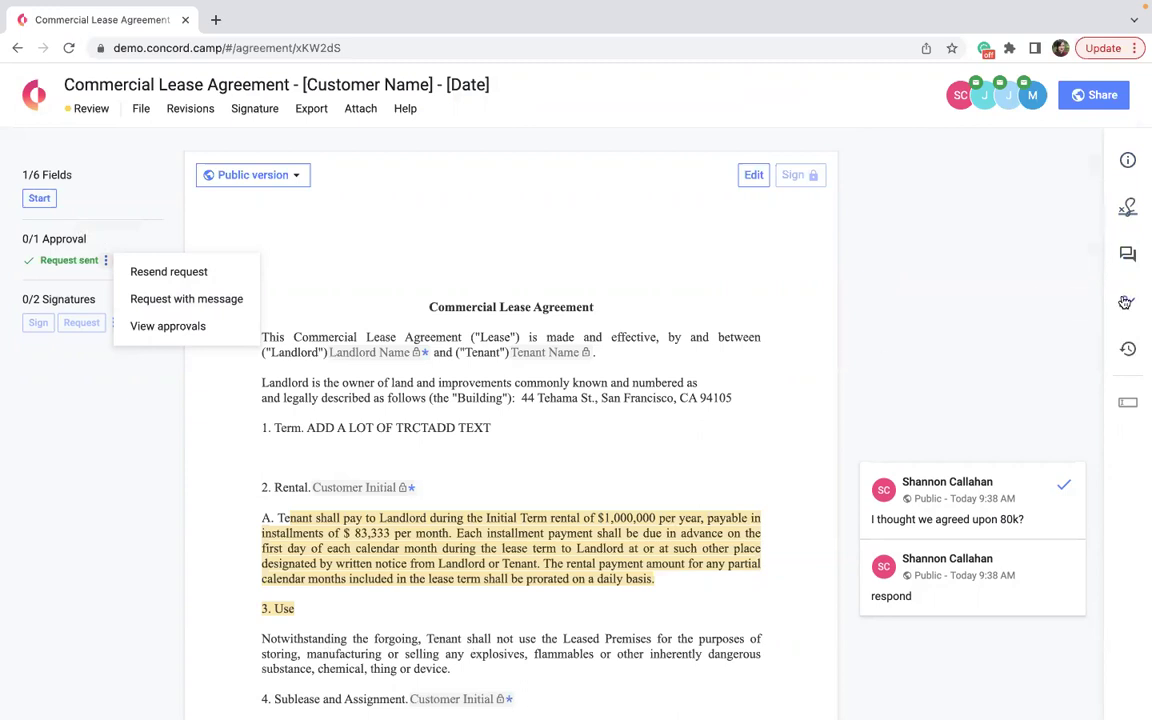
Edit the custom approval from the Approvals panel and delete it, confirming the deletion.
click(1127, 301)
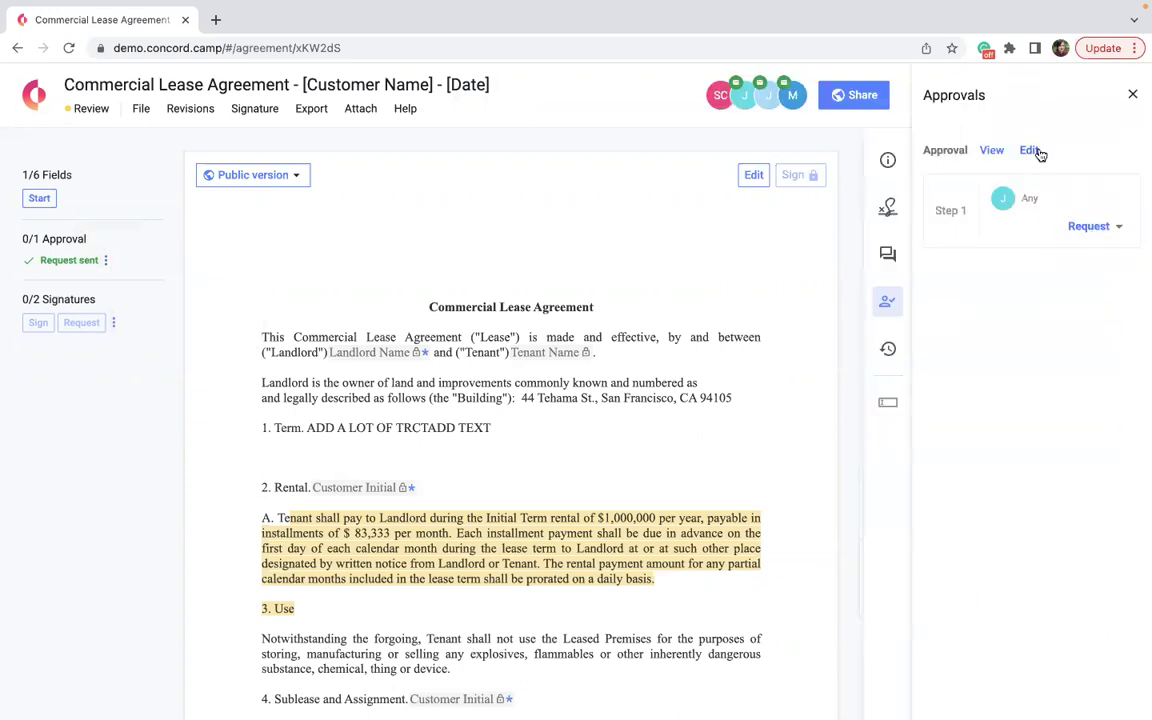
click(1036, 151)
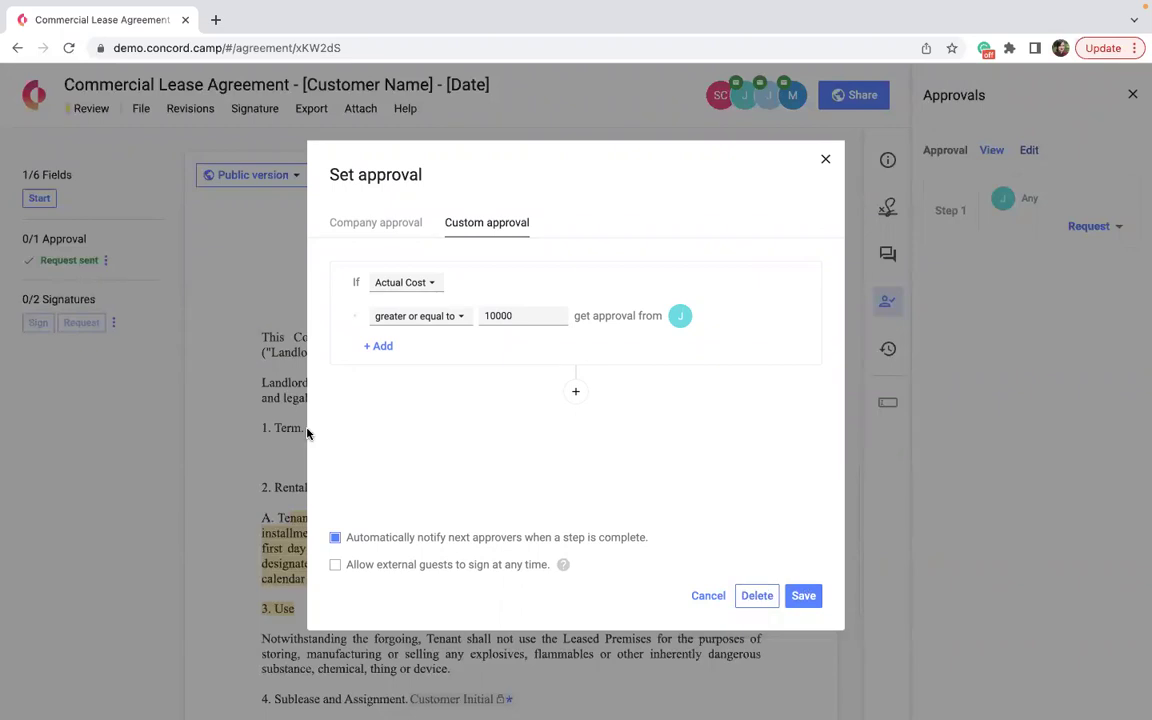
click(751, 600)
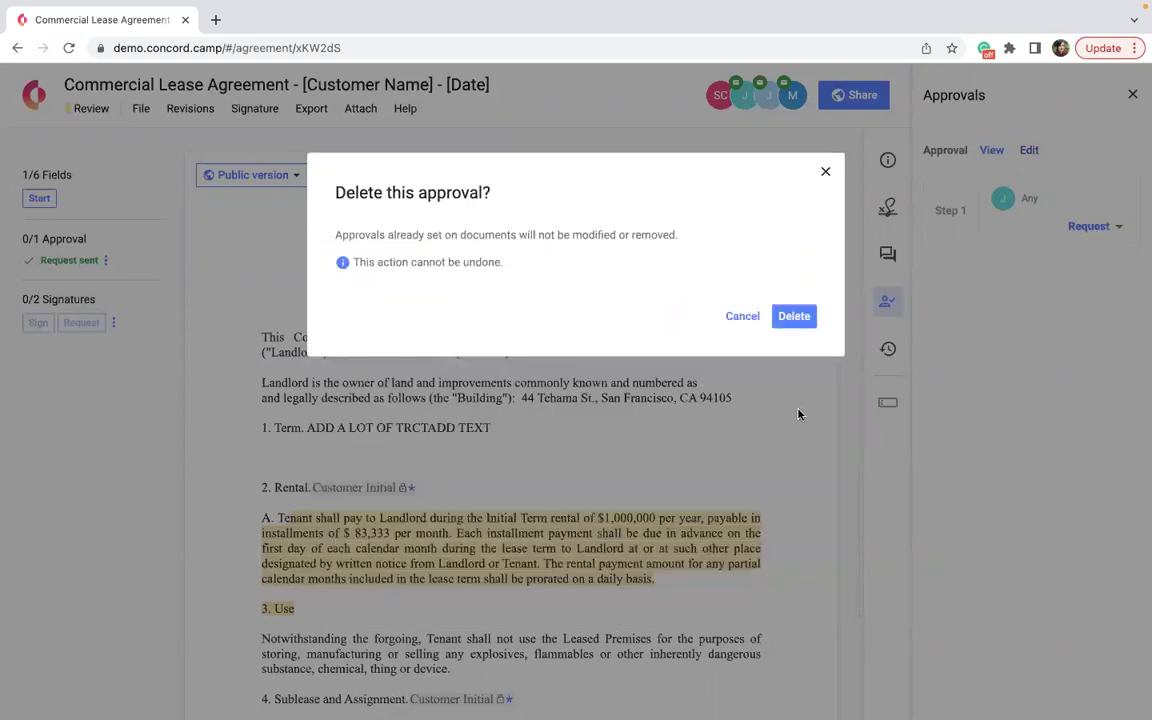
click(801, 319)
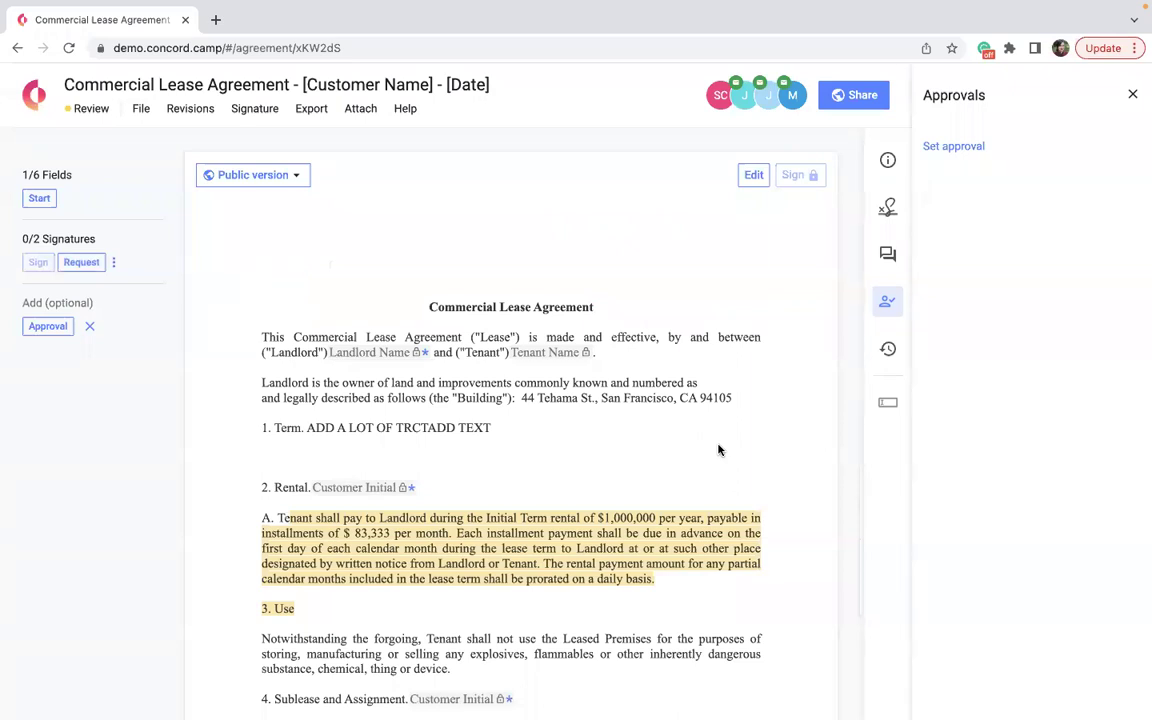
Switch the lease into editing mode and delete the Term line as a tracked change.
click(1133, 94)
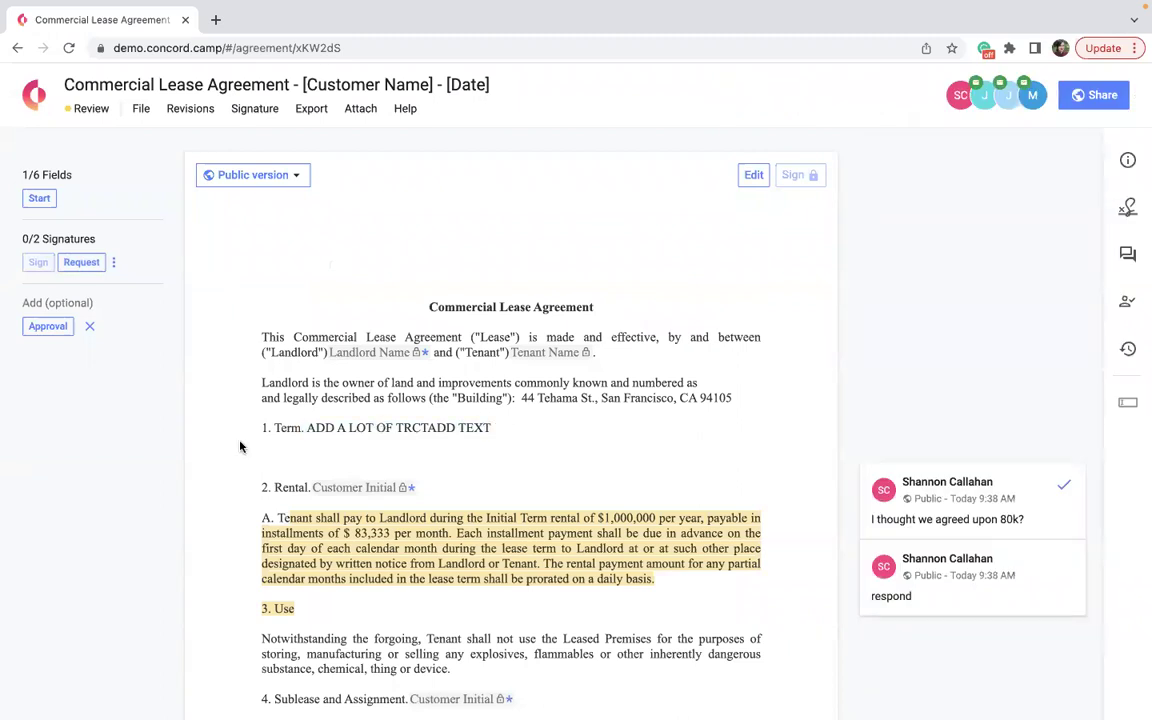
triple_click(292, 431)
drag(306, 428, 491, 428)
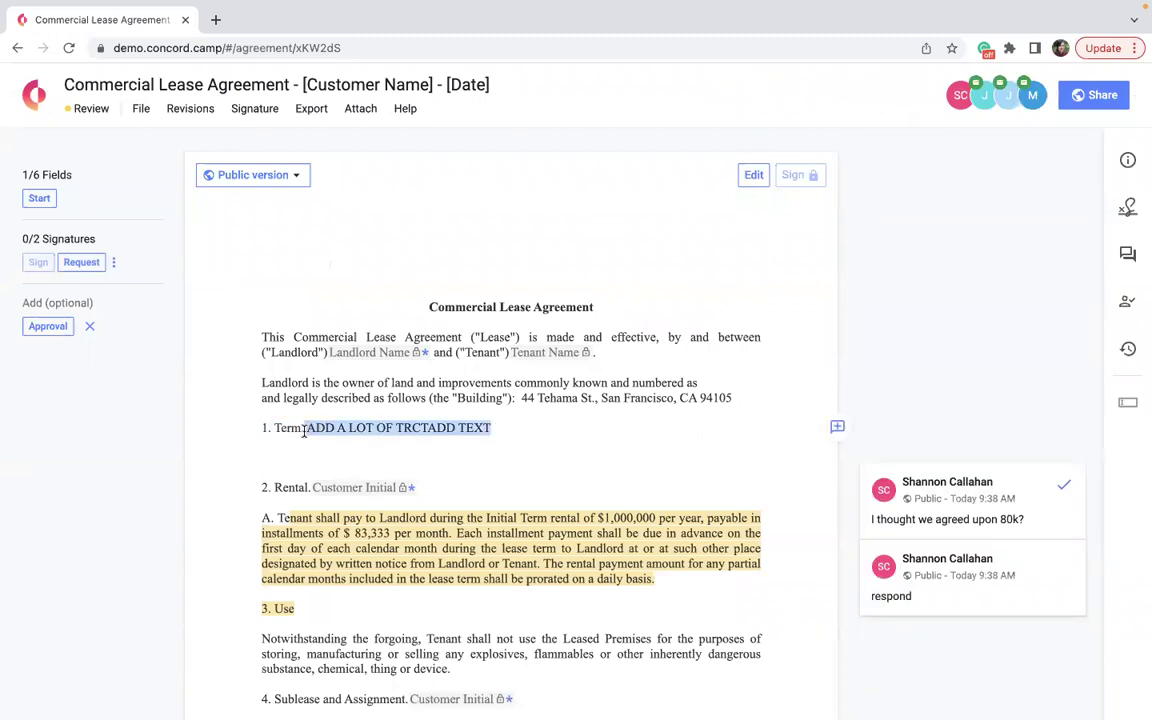
click(753, 175)
triple_click(466, 428)
key(Delete)
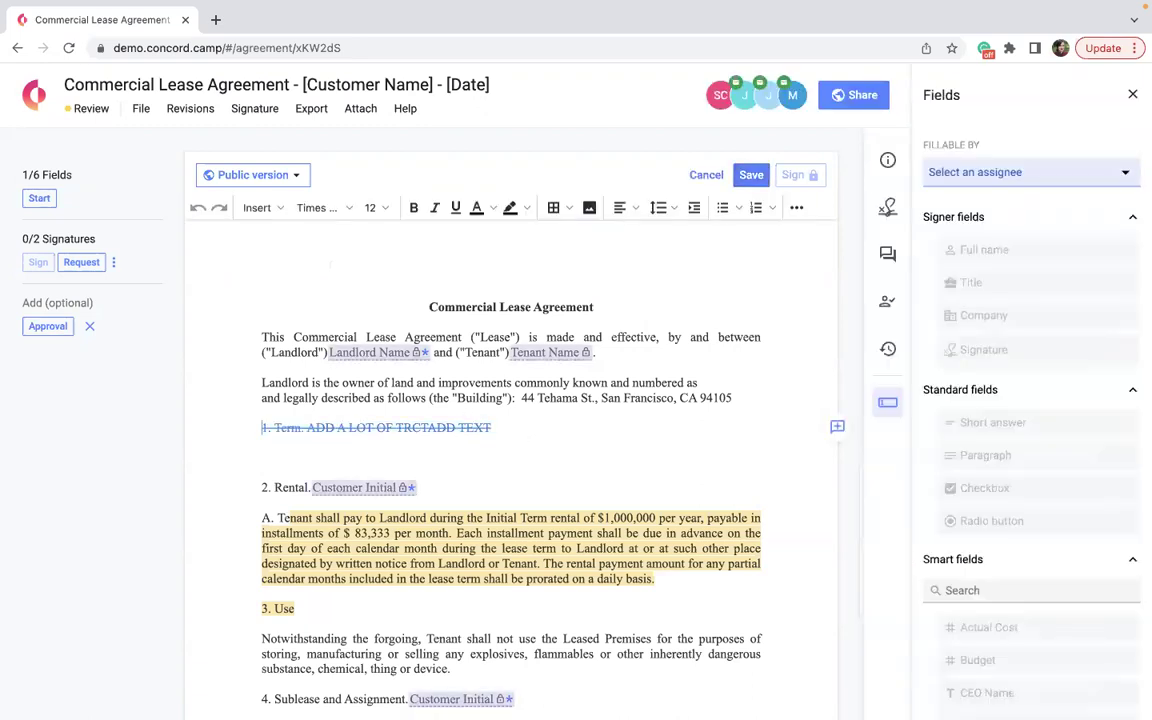
Reject the Term line deletion and resolve the comment about the 80k amount.
click(1133, 94)
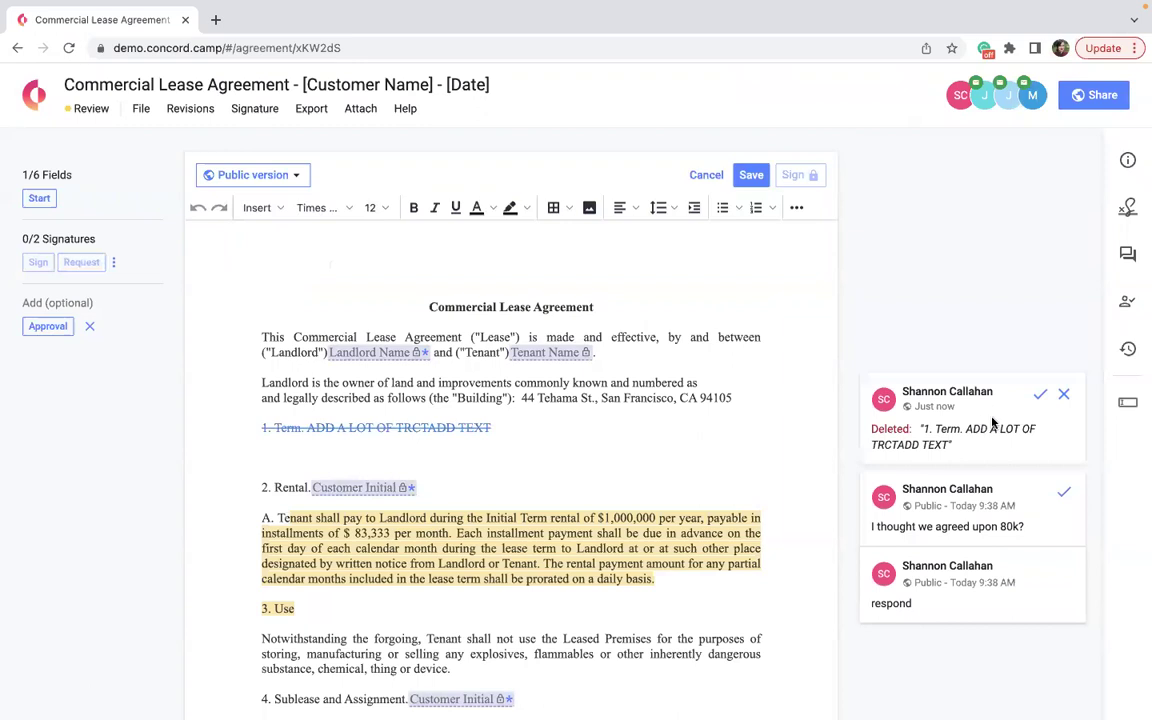
click(1062, 397)
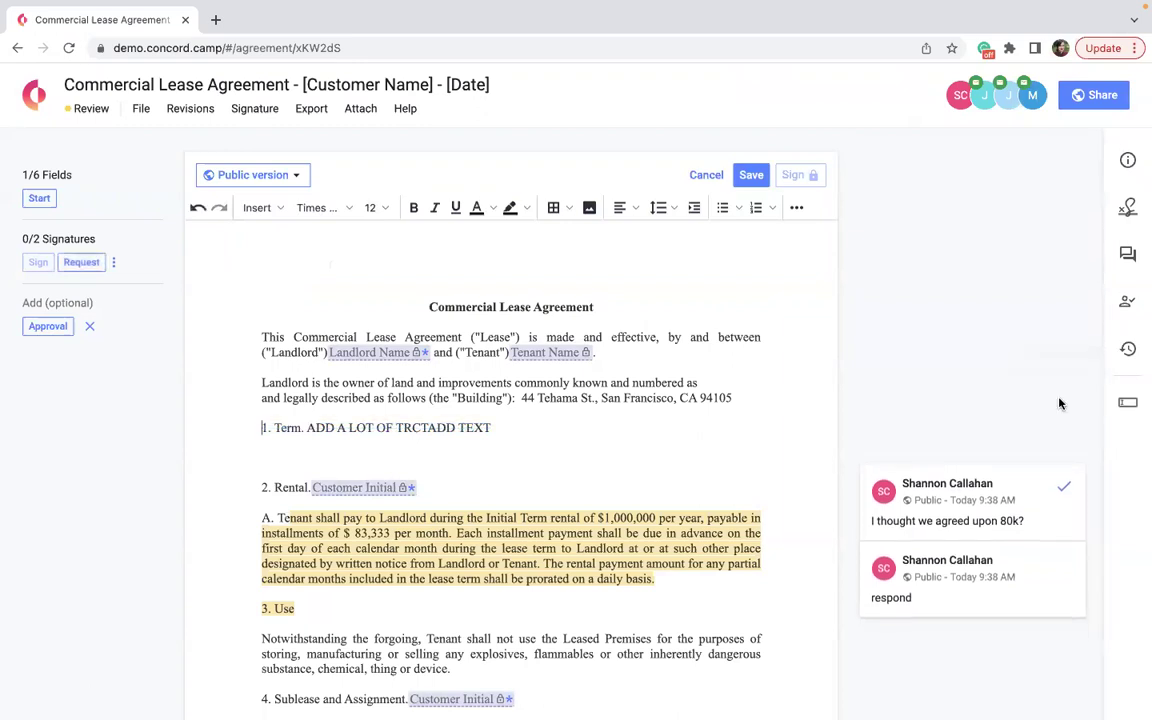
click(1066, 490)
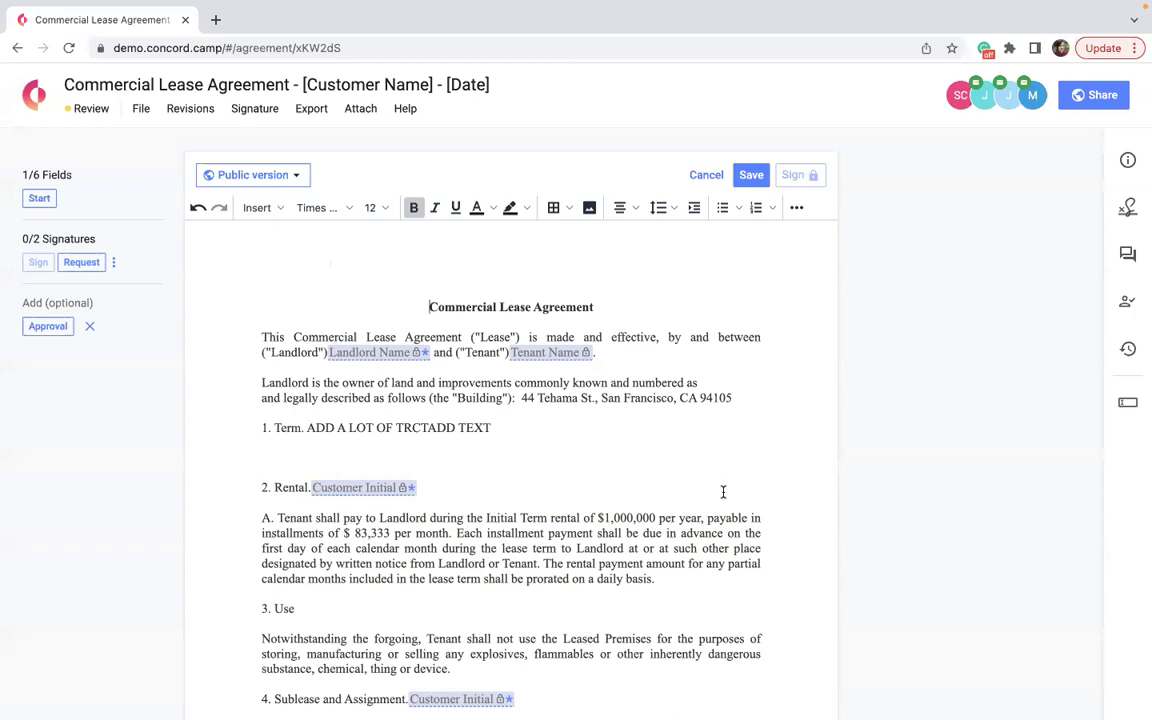
scroll(723, 492, down, 1)
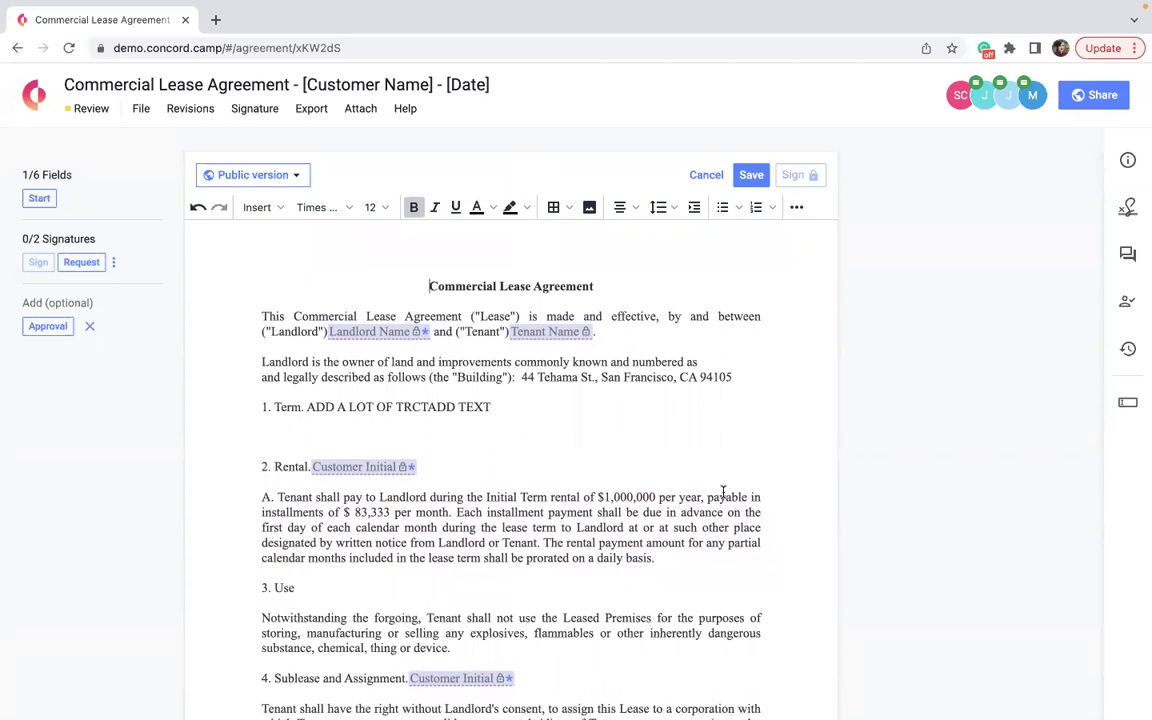
drag(535, 411, 247, 360)
key(BackSpace)
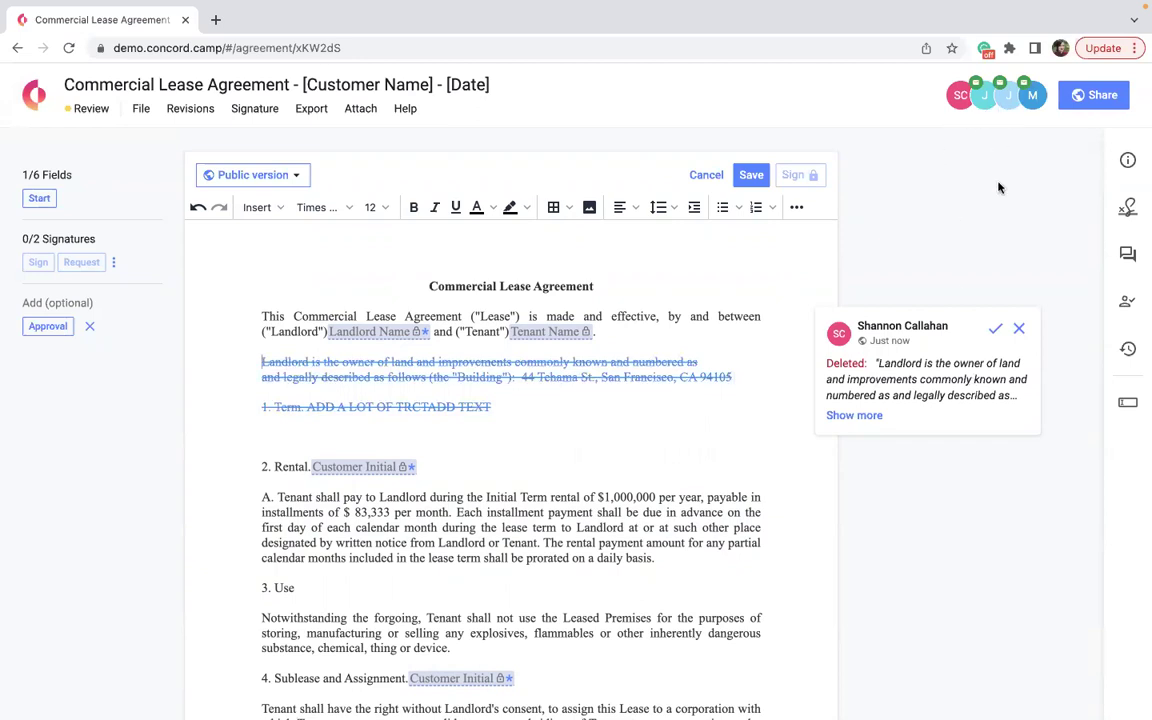
click(1017, 333)
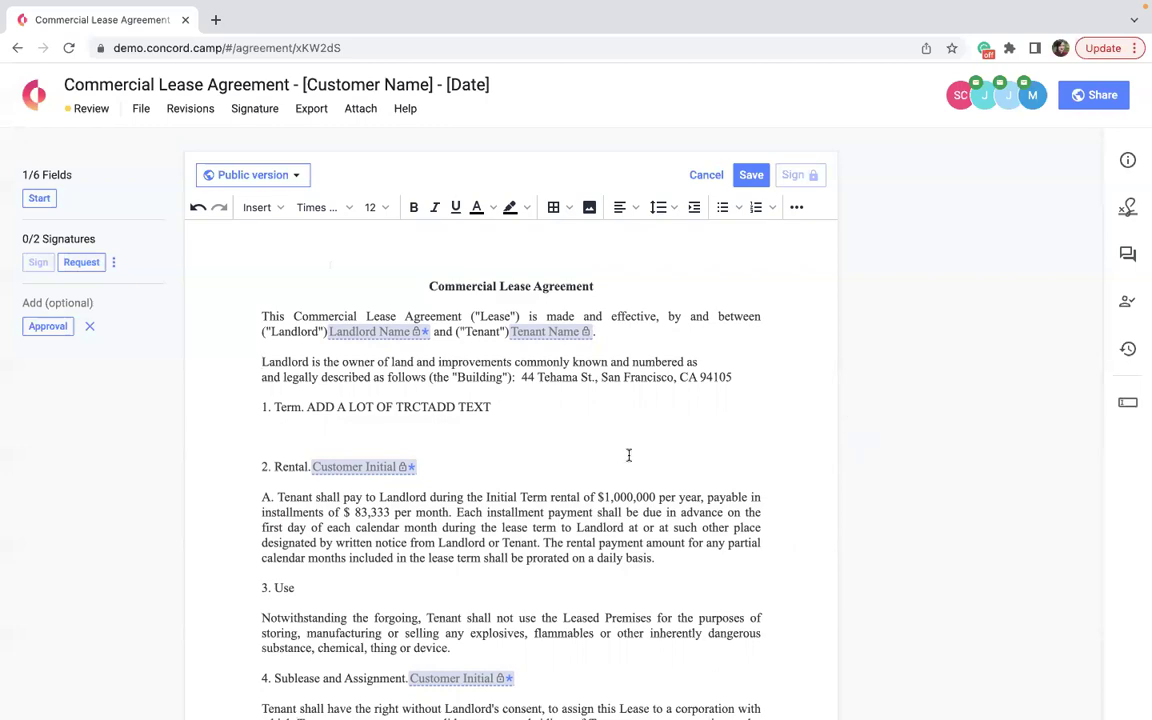
scroll(643, 666, down, 20)
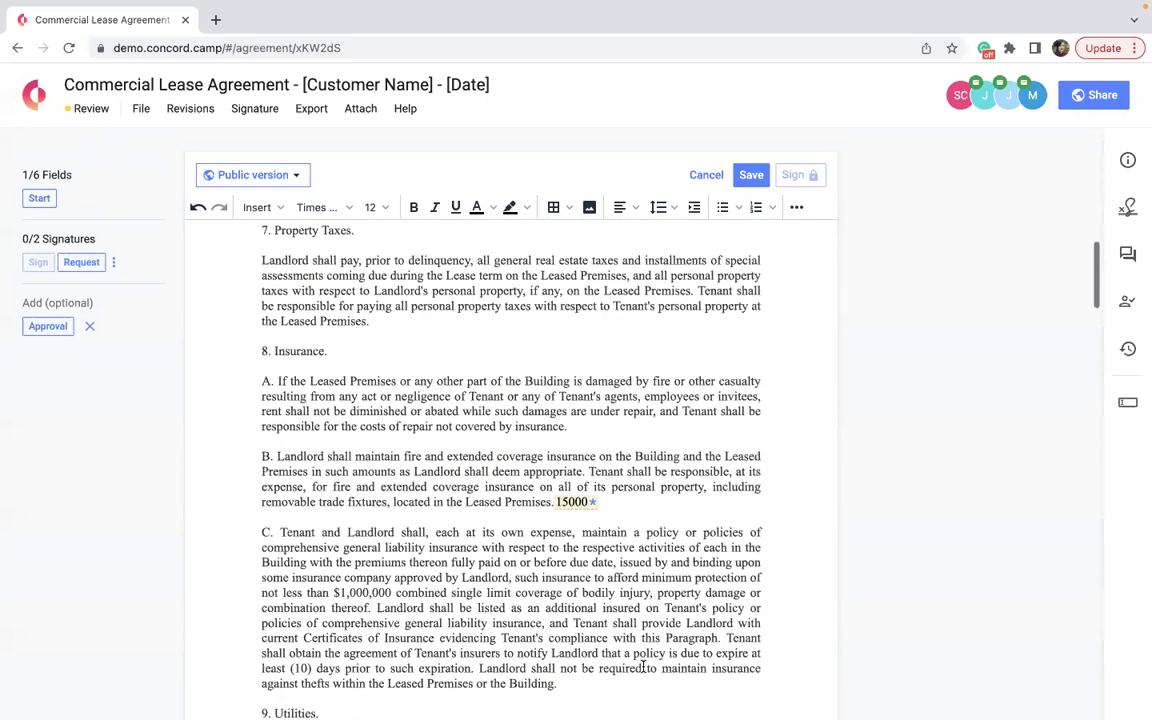
scroll(643, 661, down, 2)
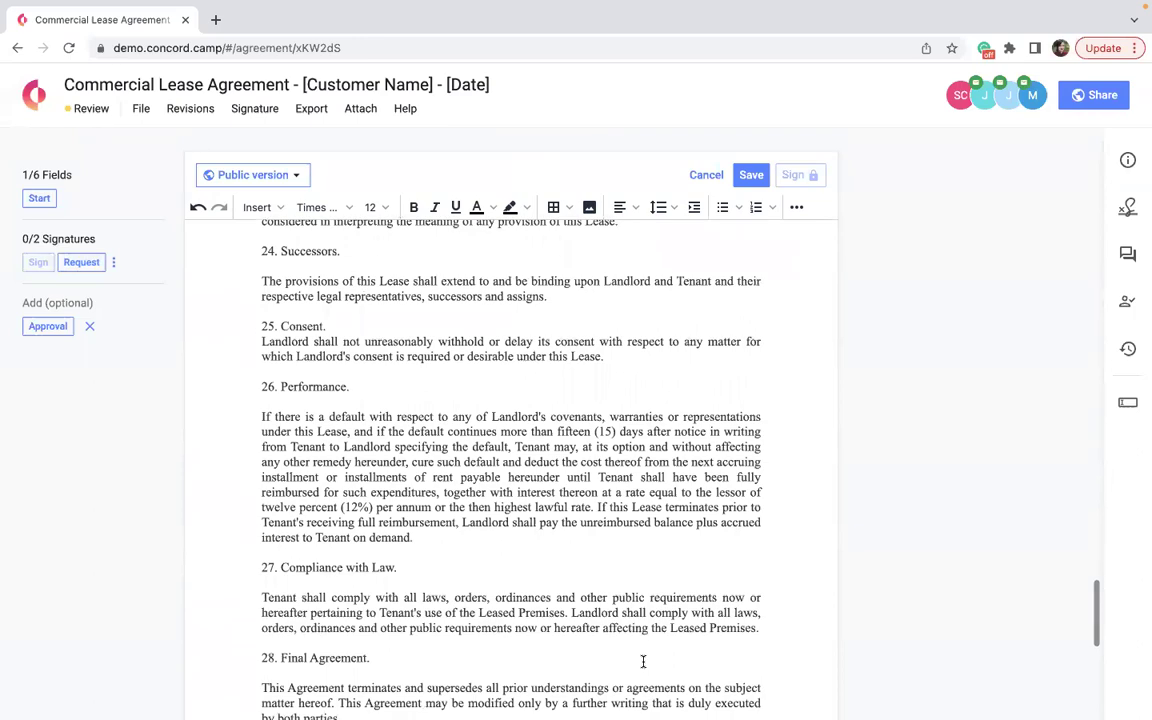
scroll(643, 661, up, 10)
scroll(643, 661, up, 20)
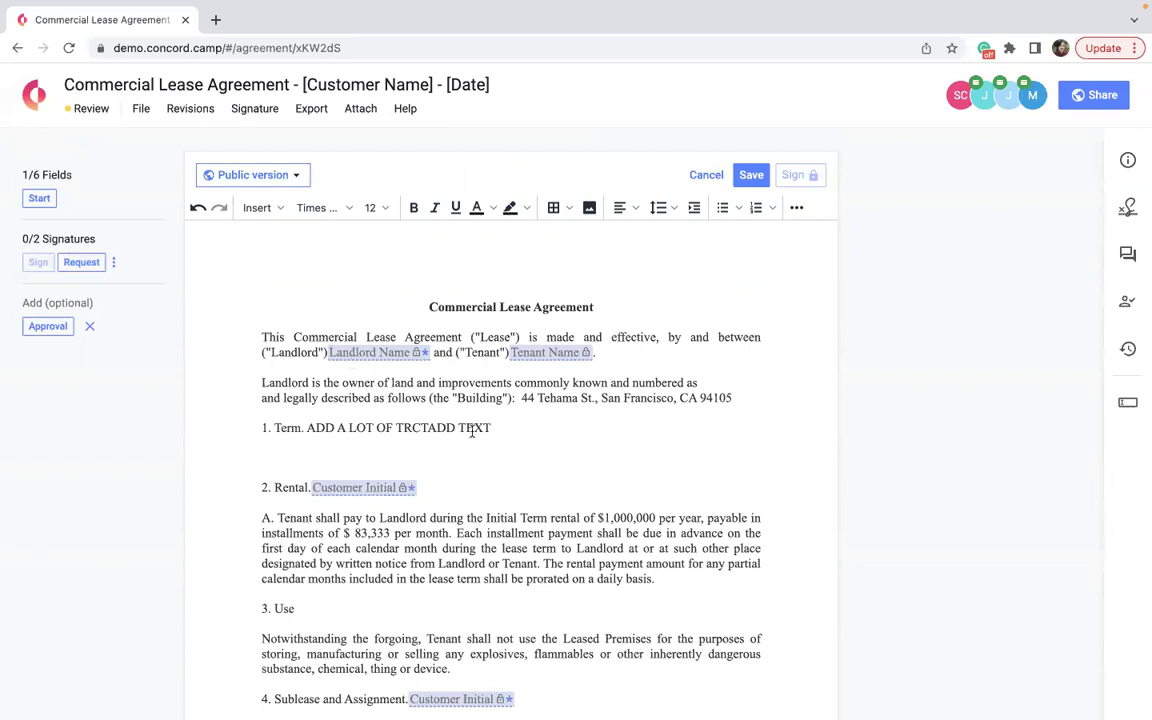
scroll(472, 430, down, 5)
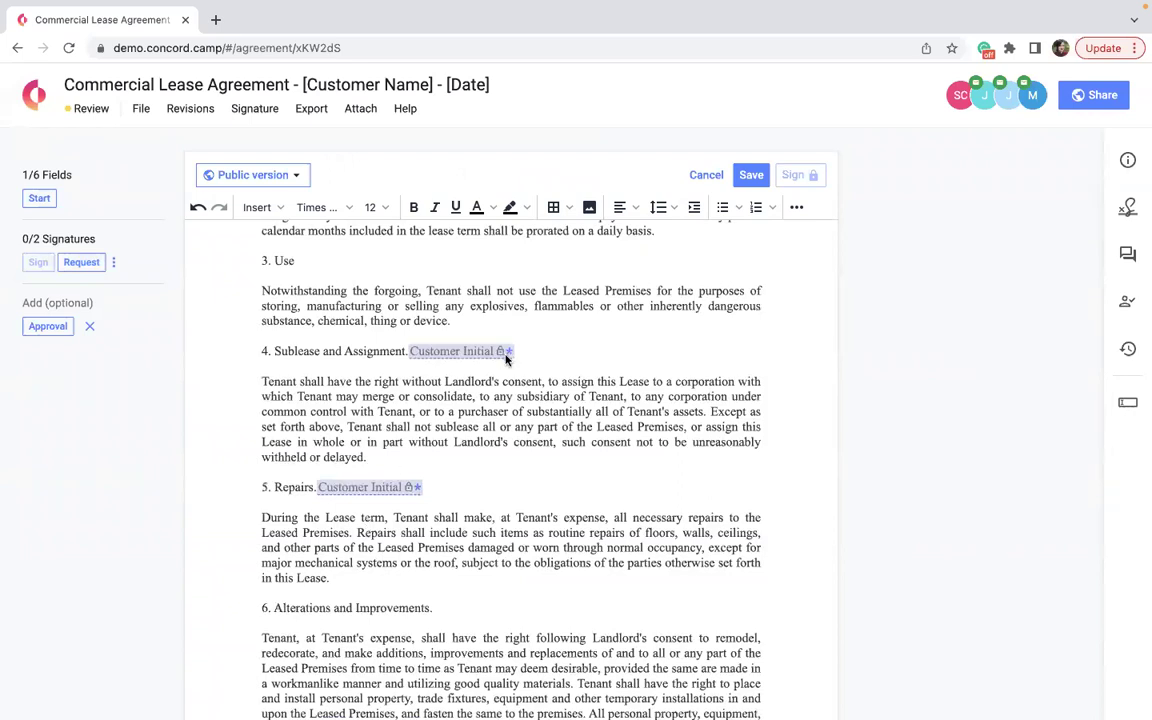
Send signature requests to both signers, then scroll down to the section 29 signature table.
mouse_move(506, 359)
click(82, 263)
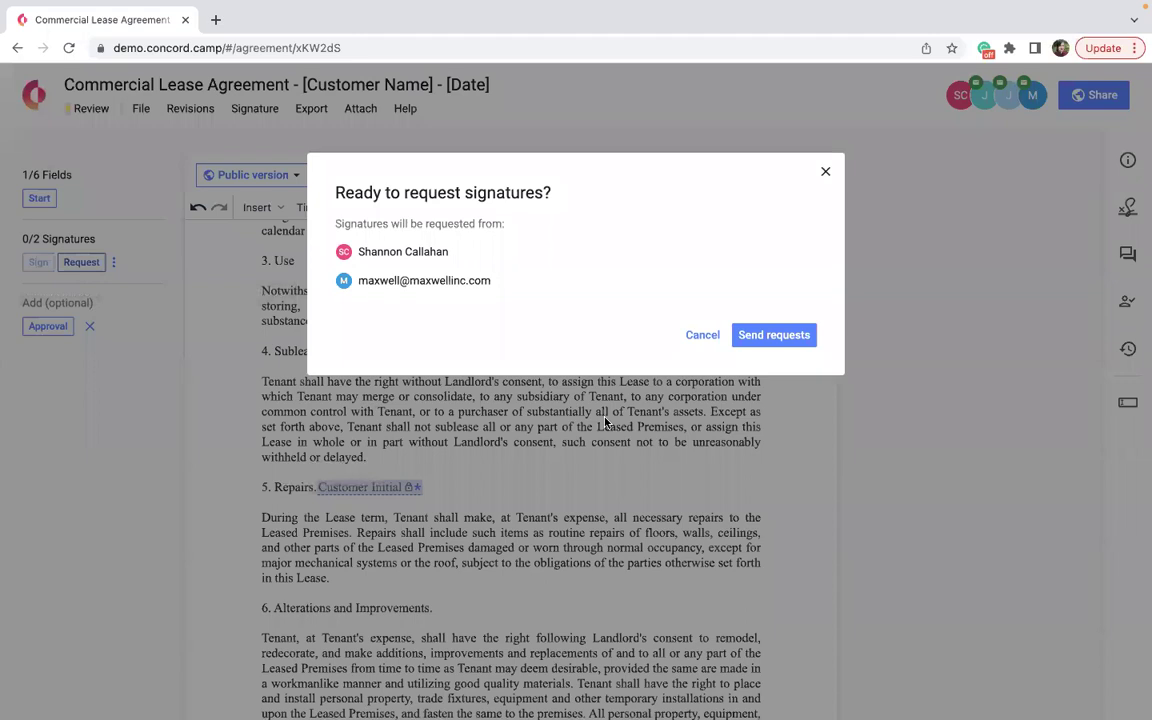
click(767, 337)
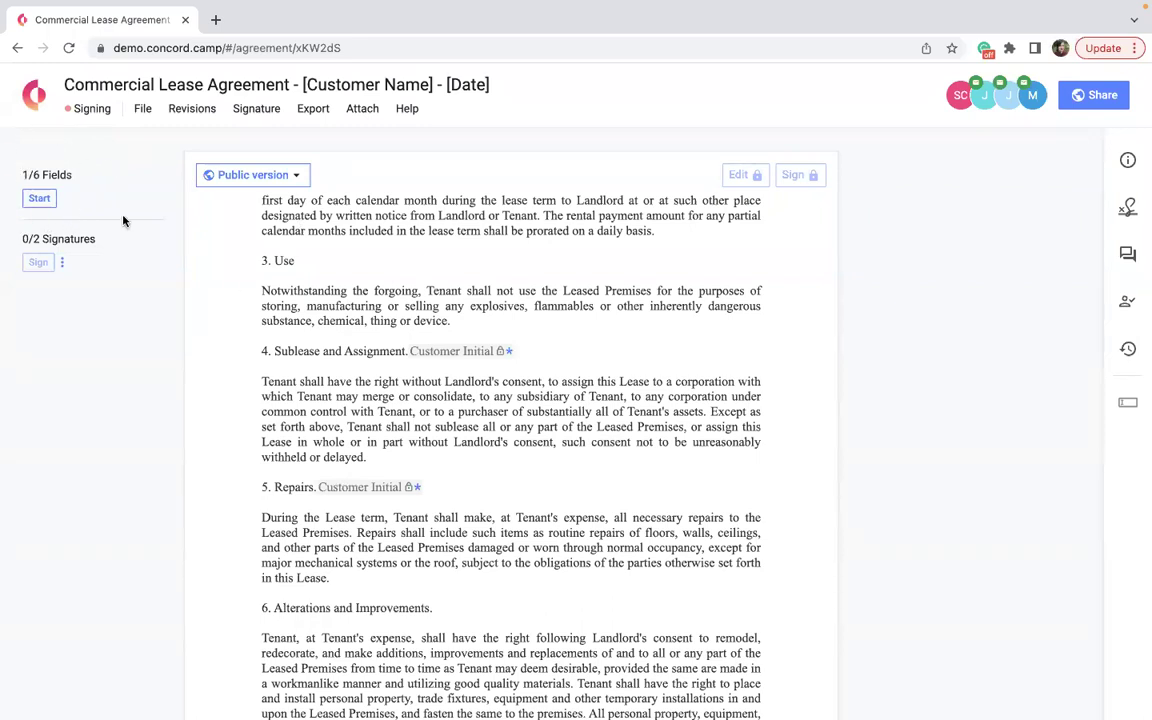
scroll(399, 407, down, 4)
scroll(399, 407, down, 20)
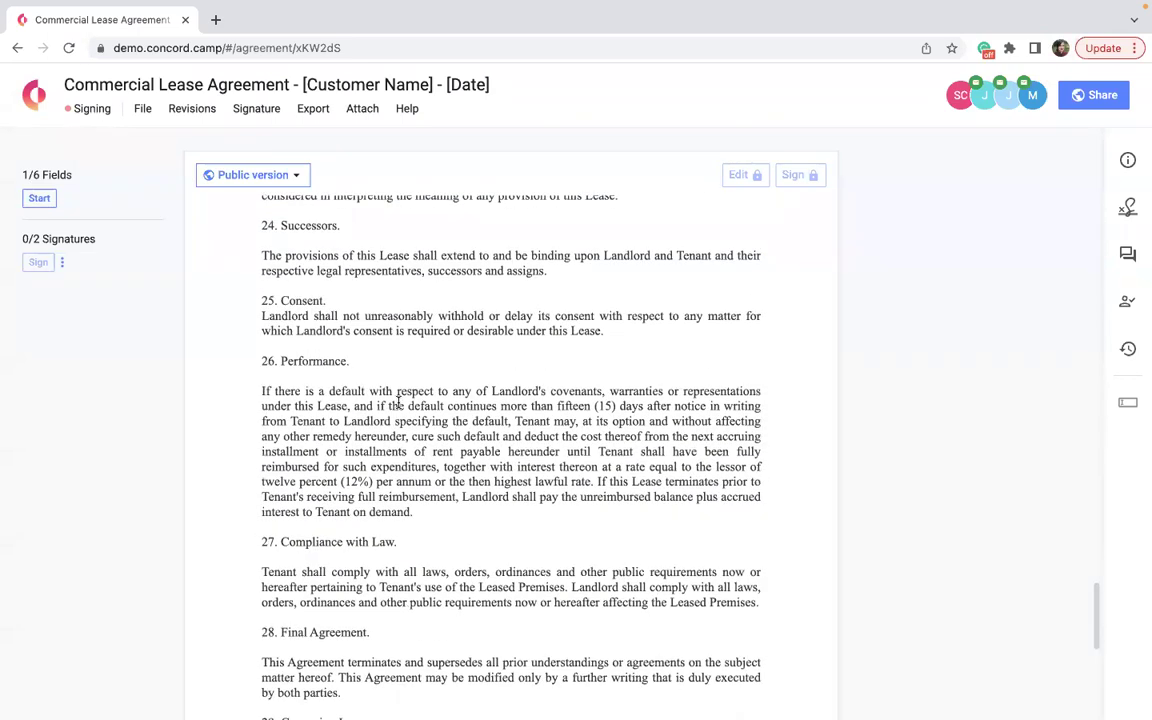
scroll(398, 402, down, 5)
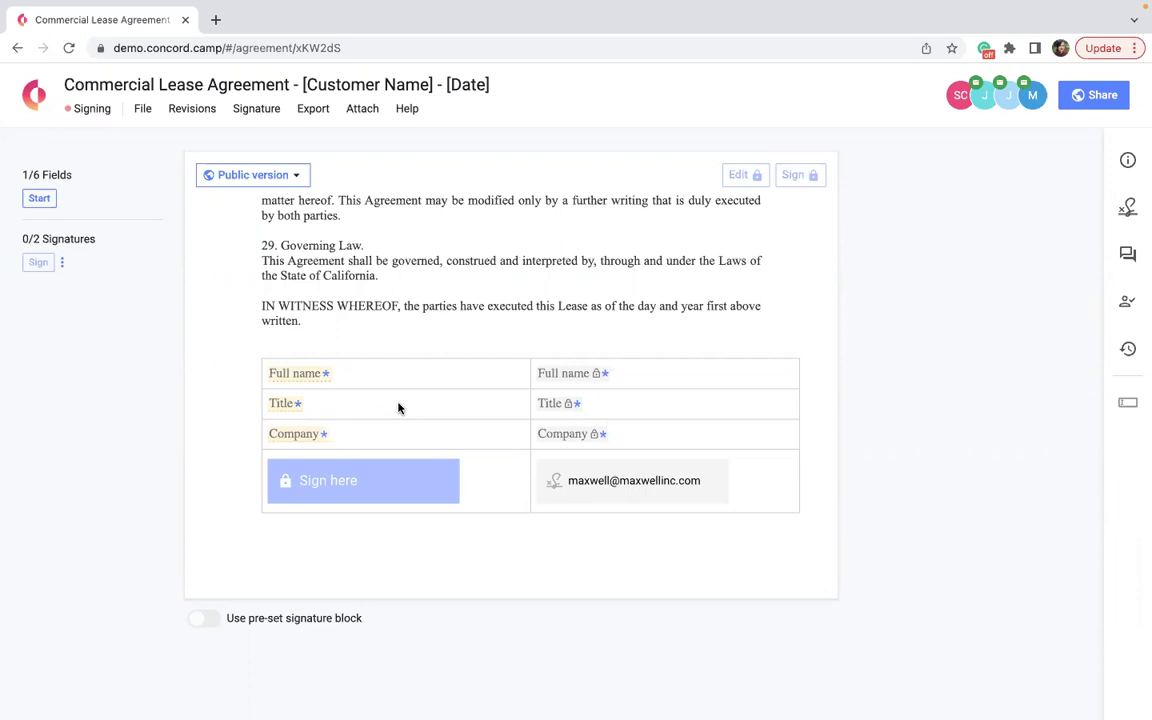
Begin the guided field walk-through, landing on the 15000 Actual Cost field in section 8B.
scroll(398, 407, up, 5)
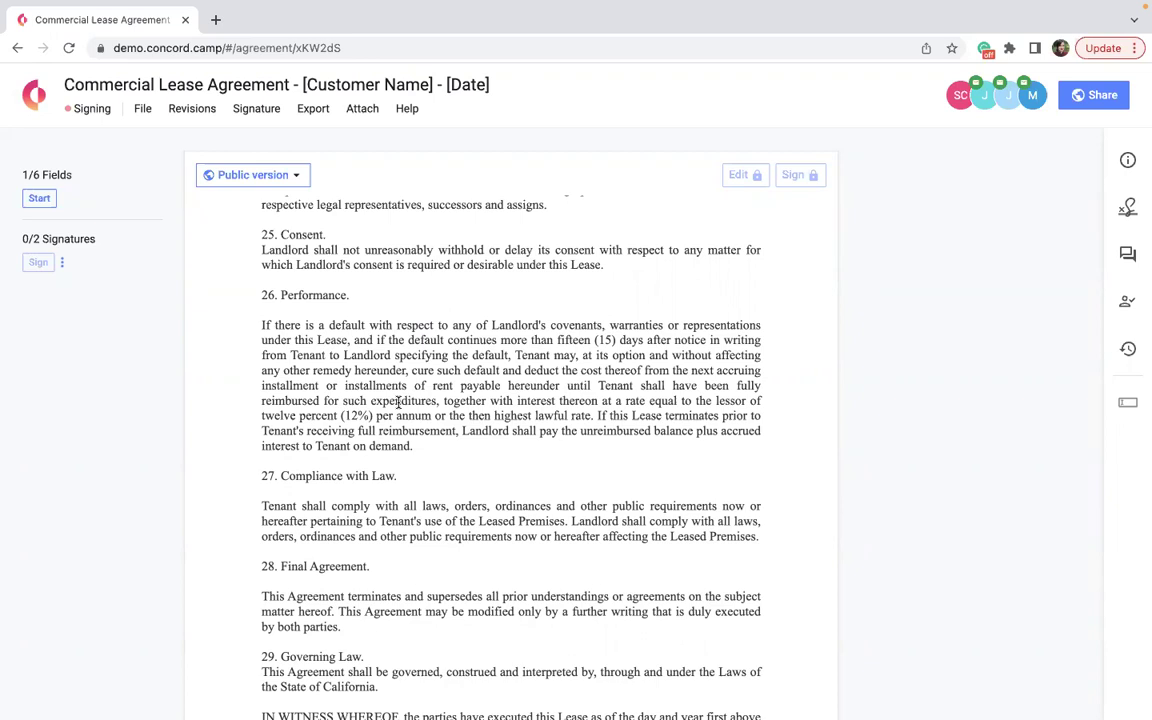
scroll(398, 402, down, 1)
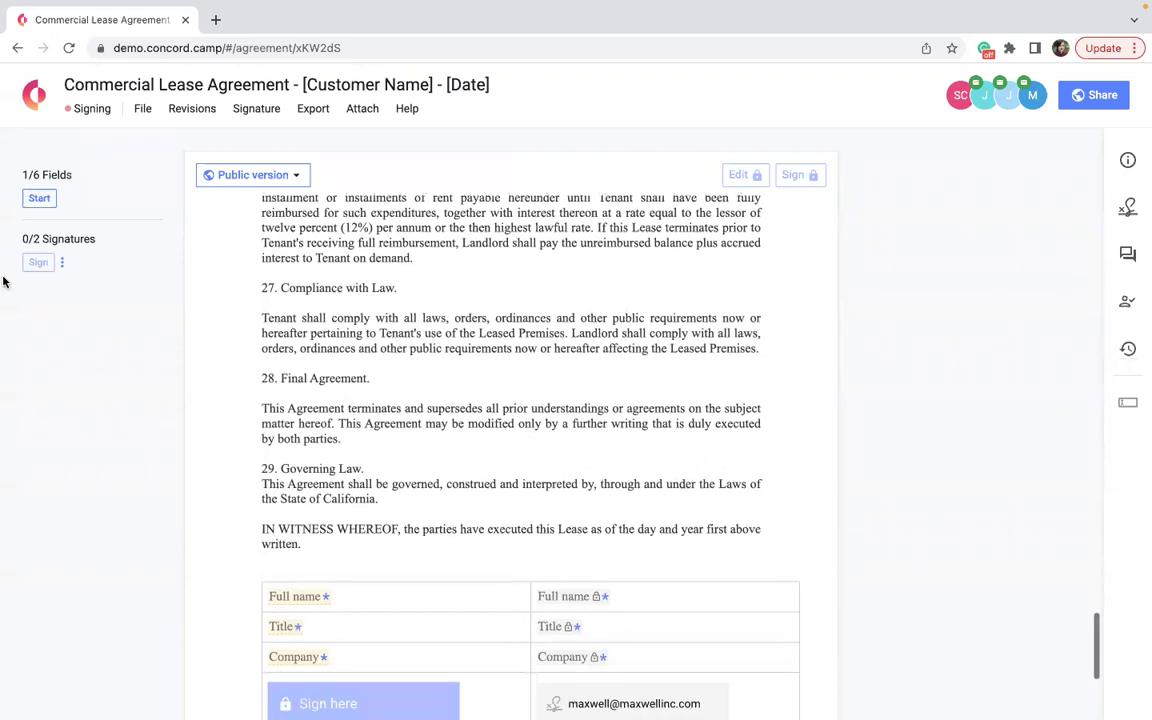
click(38, 199)
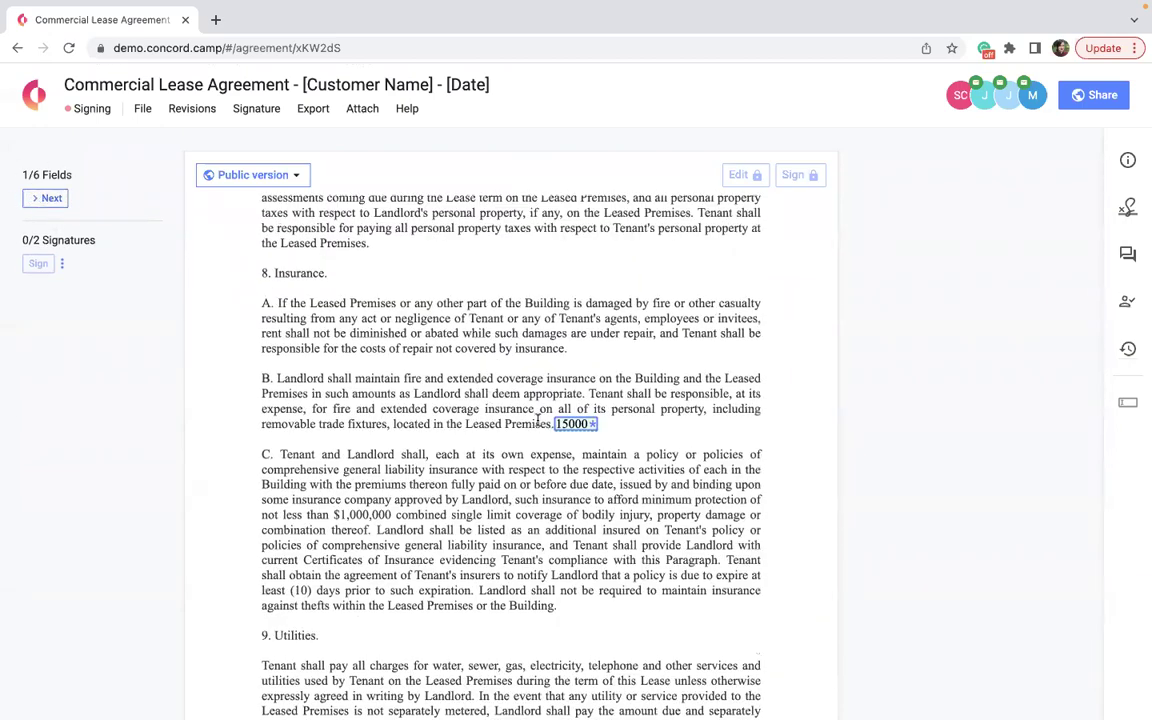
Enter 1200 in the Utilities clause's Budget field.
scroll(538, 420, down, 5)
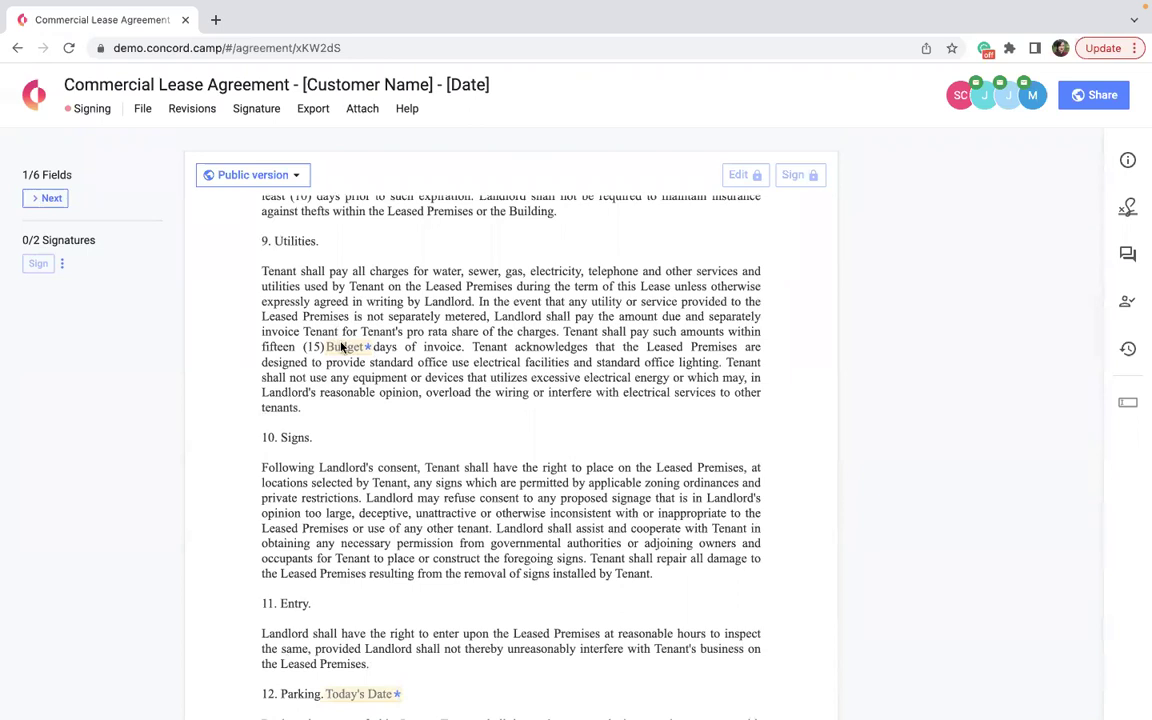
click(344, 346)
text(1200)
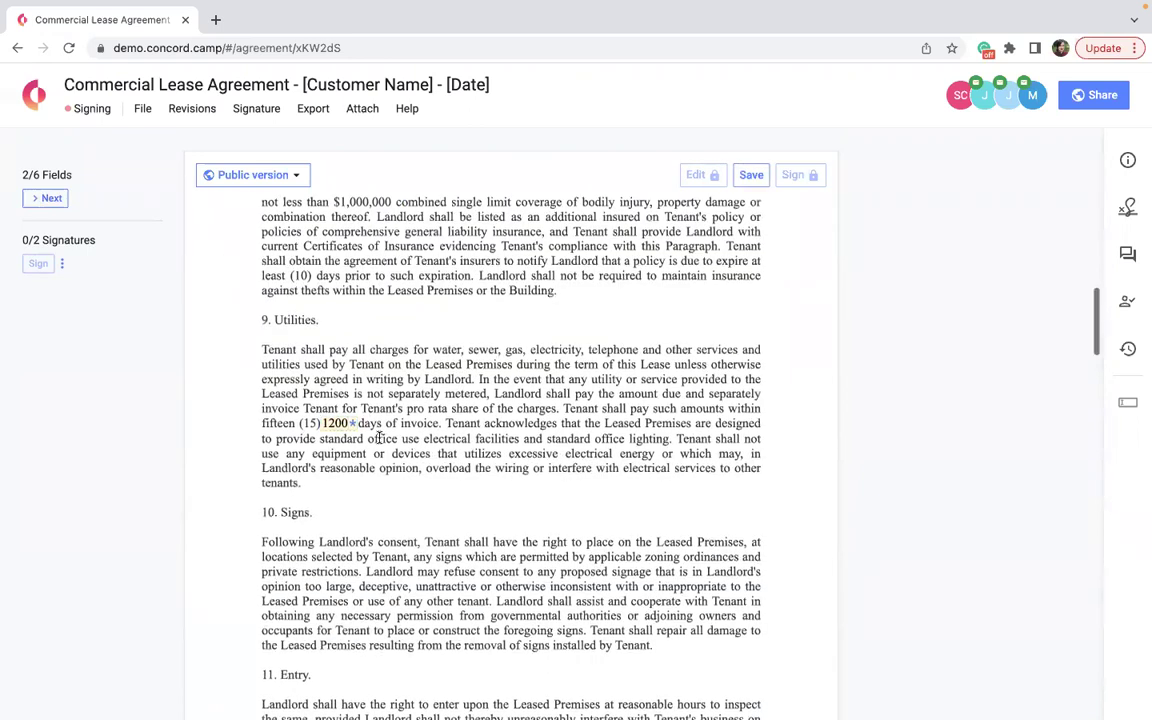
Fill the signer block with the full name, title Customer Education and company Concord.
scroll(378, 437, down, 12)
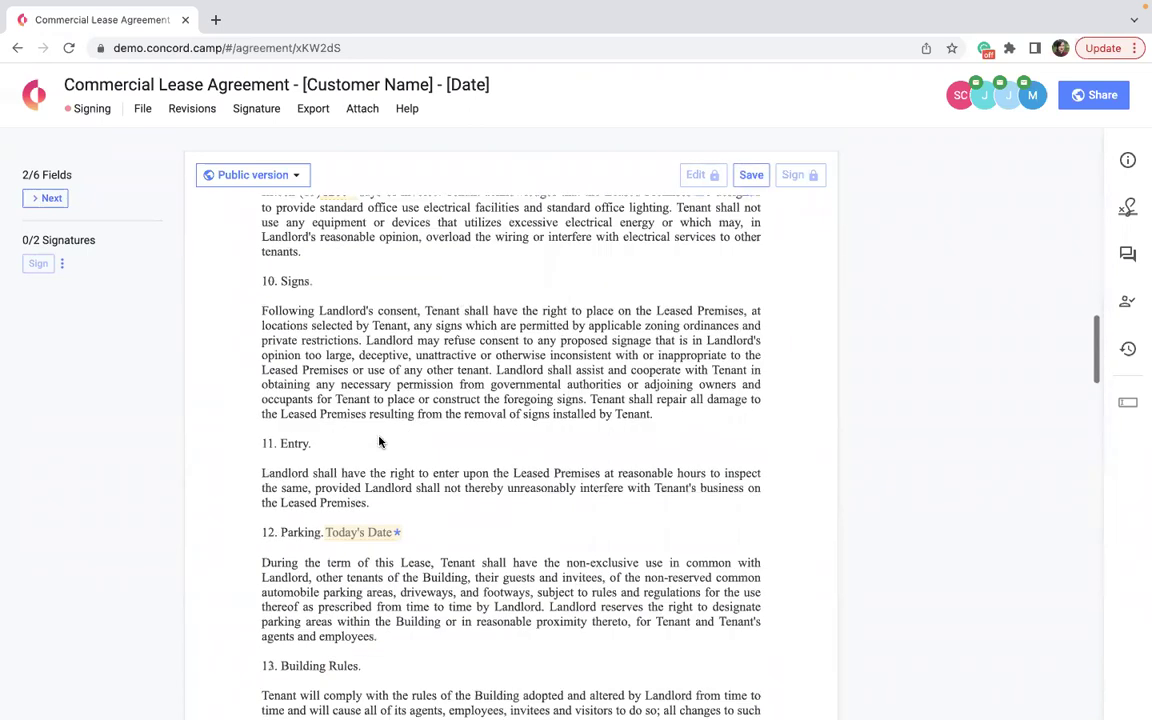
scroll(378, 437, down, 3)
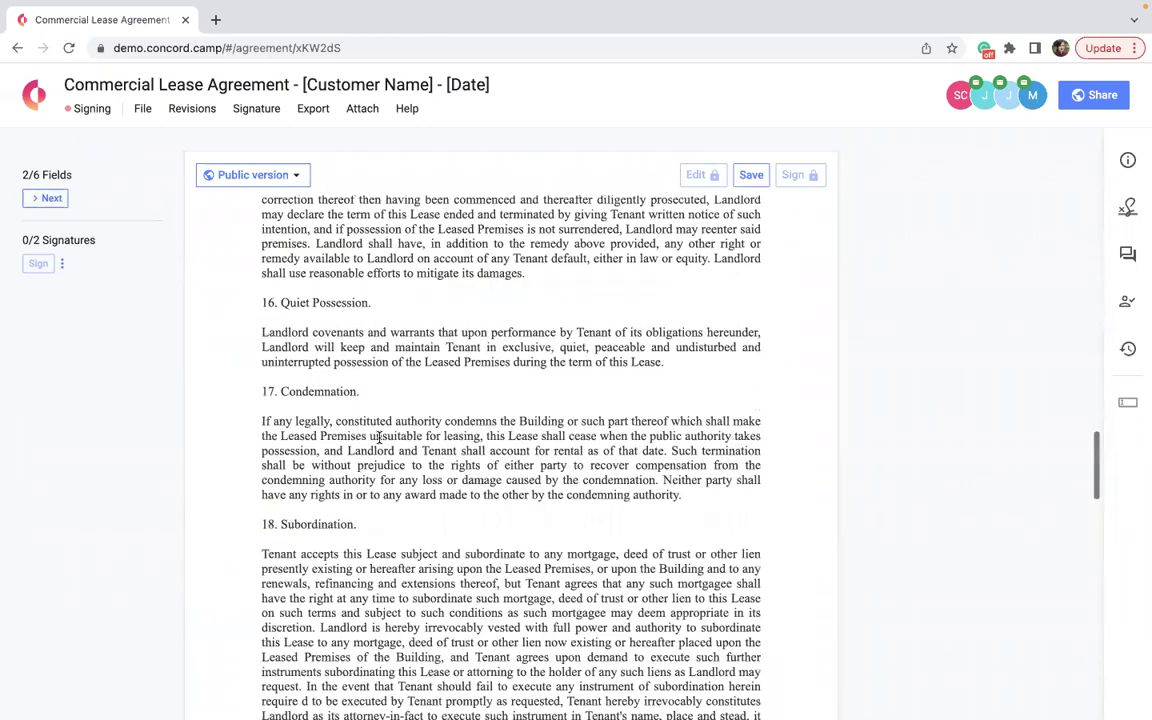
scroll(378, 437, down, 4)
scroll(378, 437, down, 20)
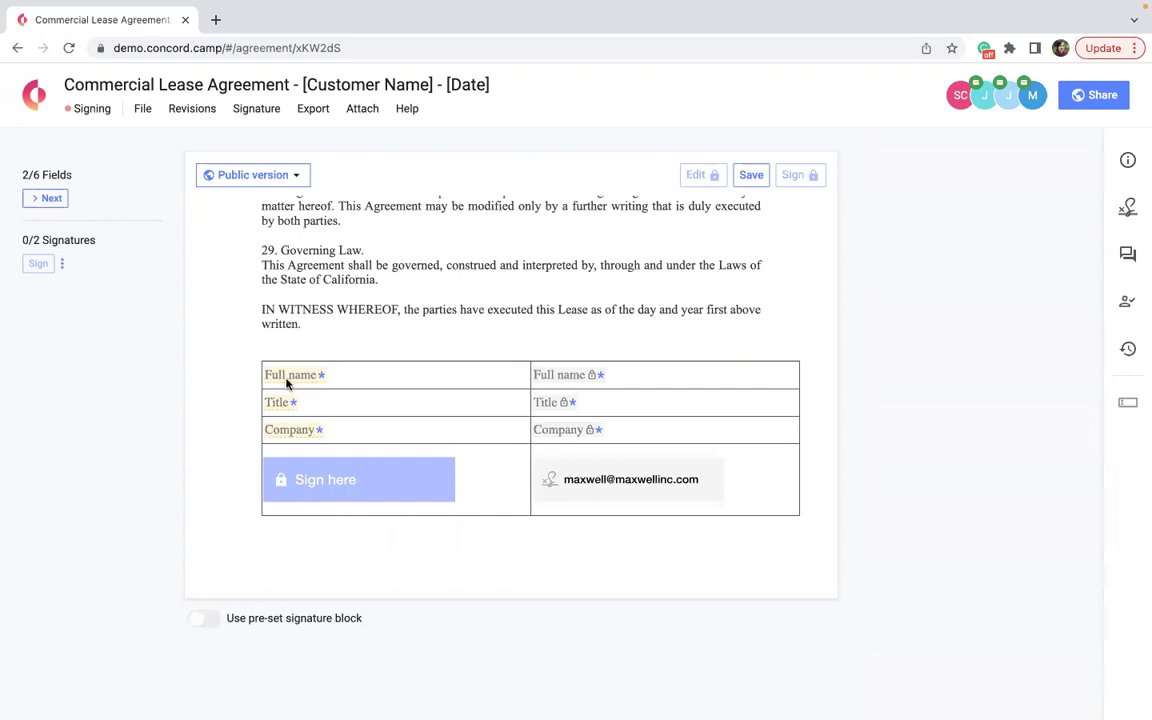
click(287, 381)
click(276, 402)
text(Customer Education)
key(Tab)
text(COncord)
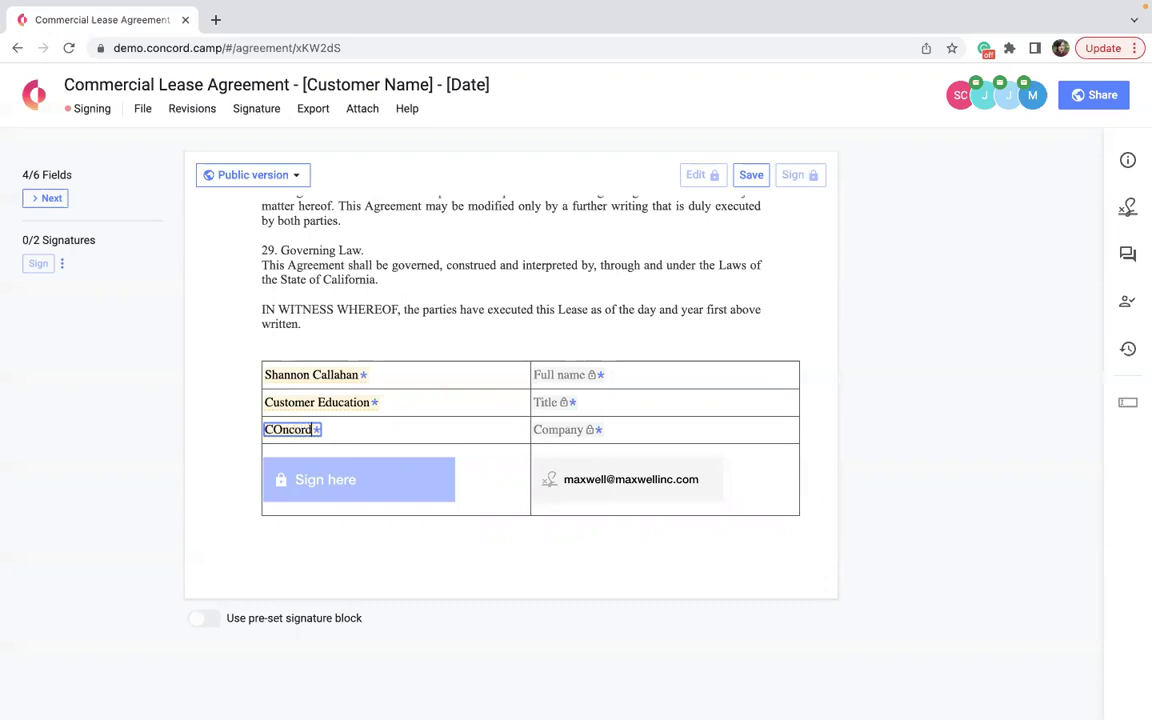
key(BackSpace)
key(BackSpace)
key(BackSpace)
key(BackSpace)
key(BackSpace)
key(BackSpace)
text(oncord)
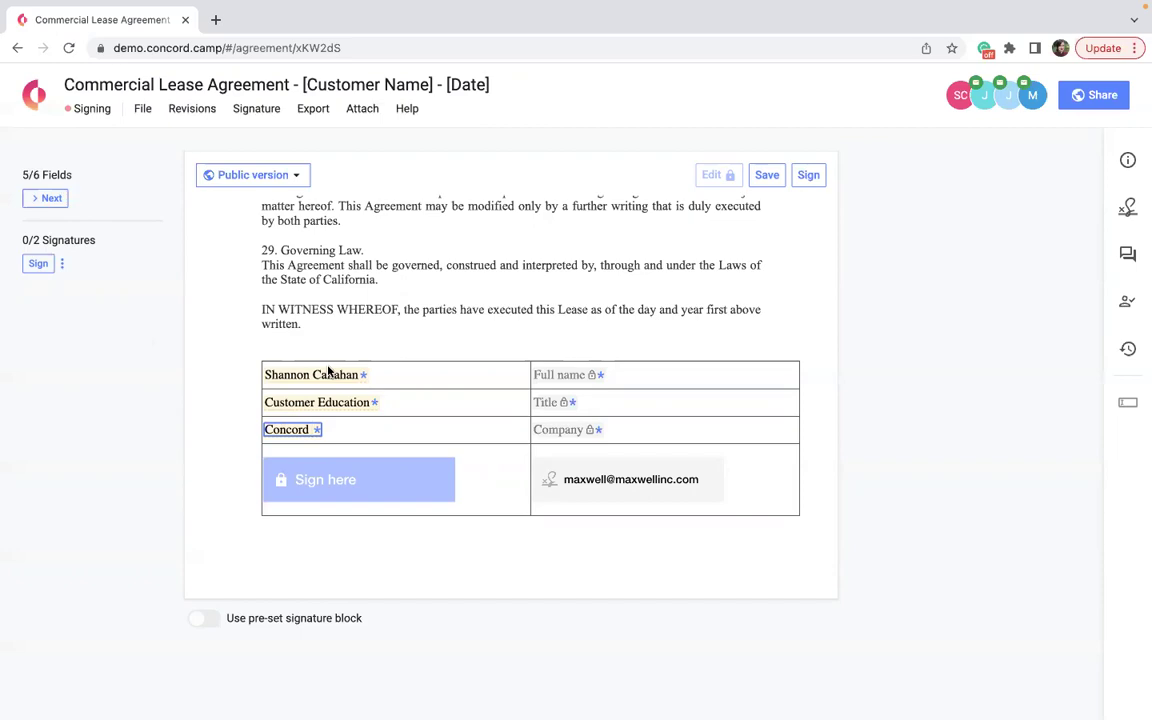
scroll(324, 380, up, 10)
scroll(319, 385, up, 15)
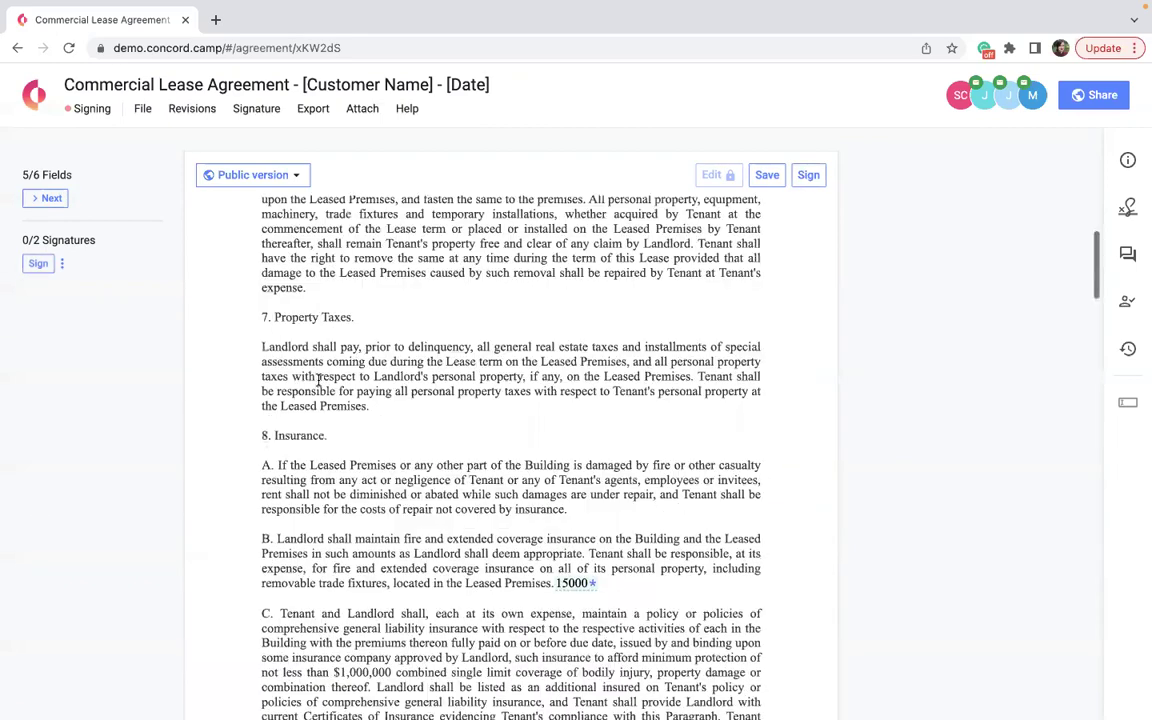
scroll(579, 364, up, 8)
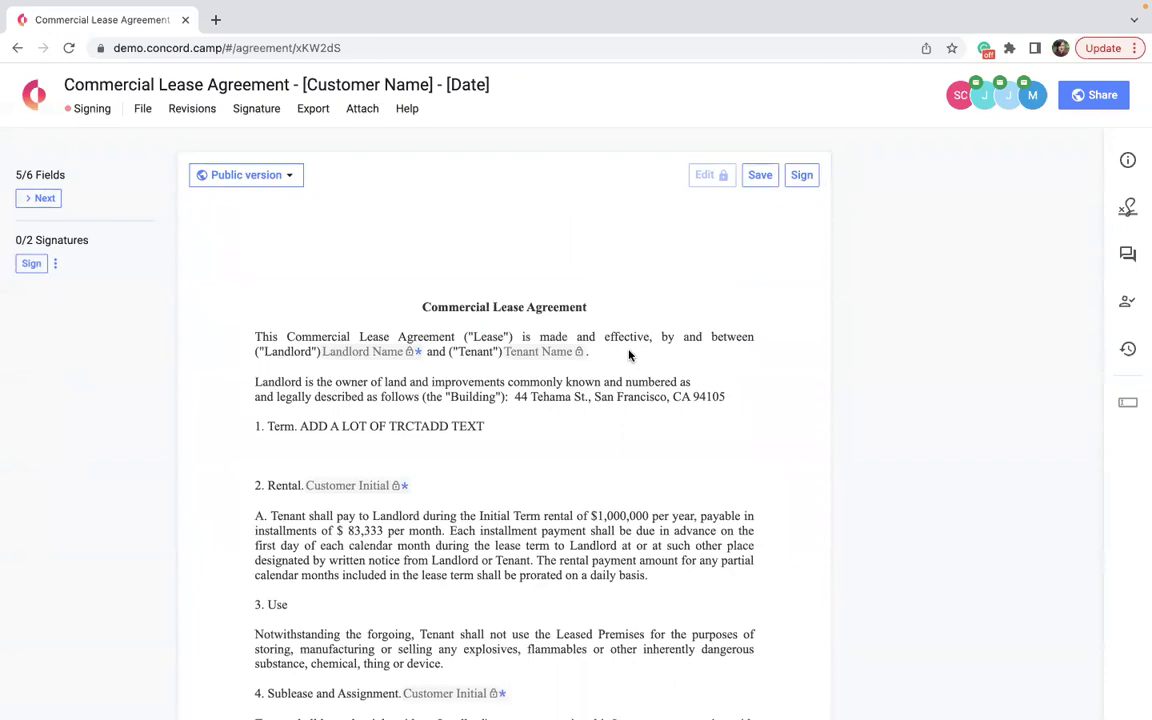
scroll(629, 355, down, 10)
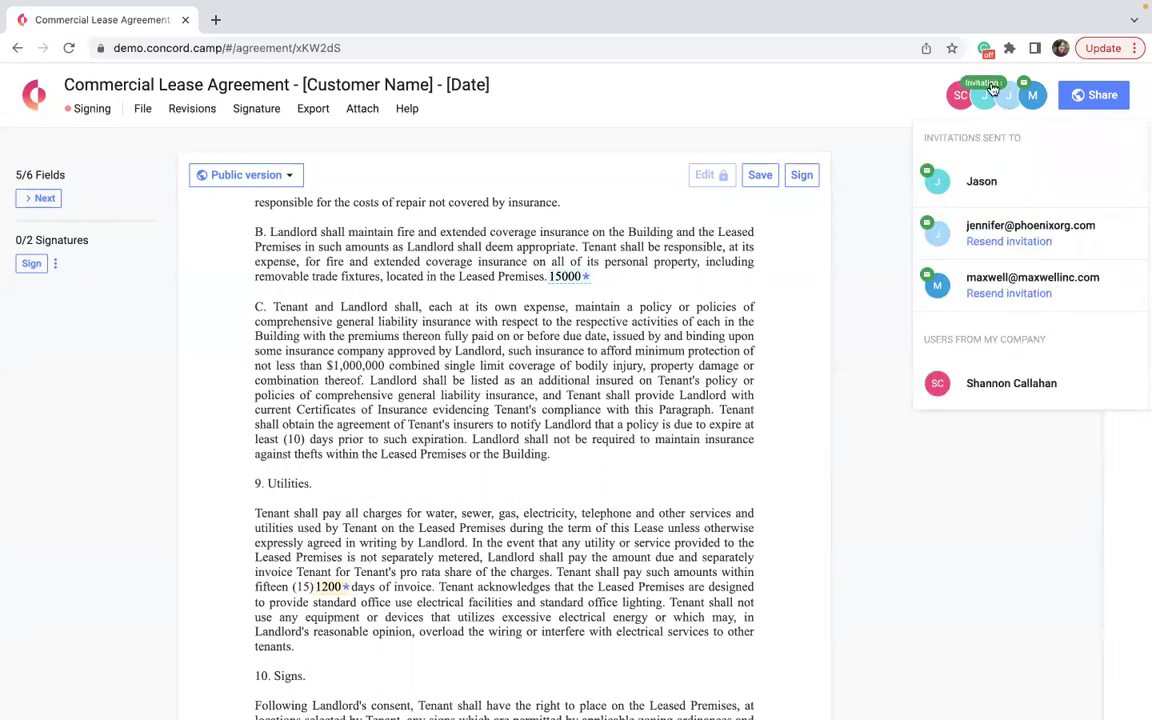
mouse_move(960, 95)
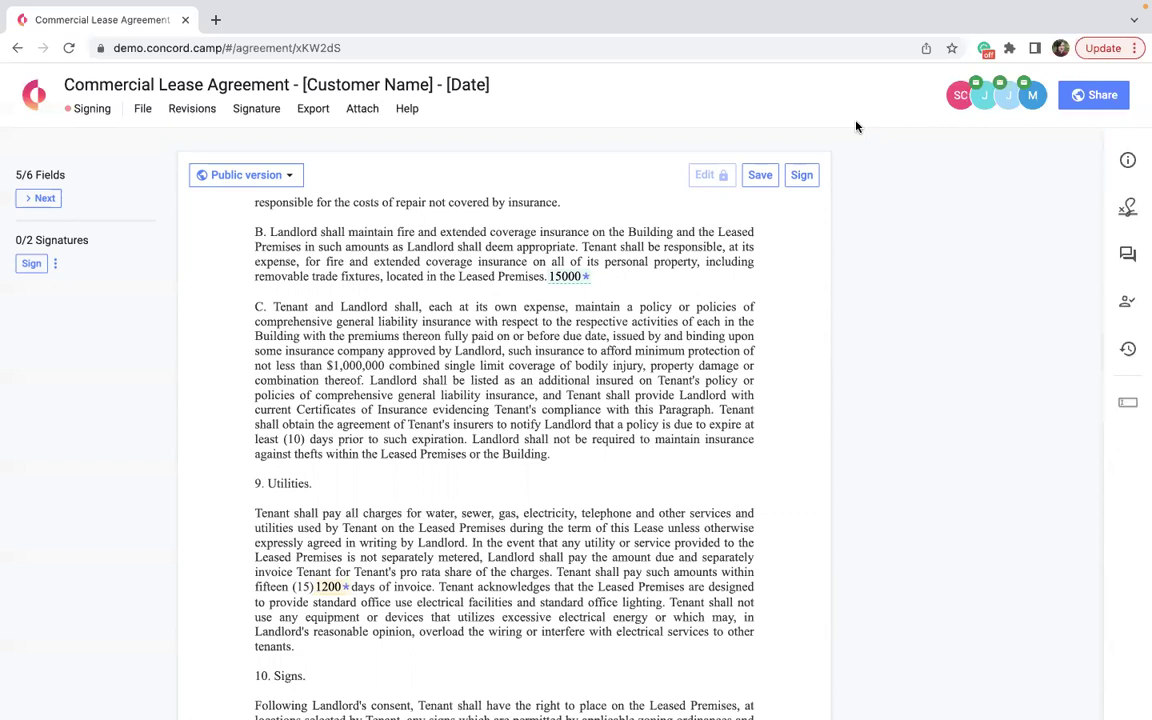
scroll(629, 414, down, 20)
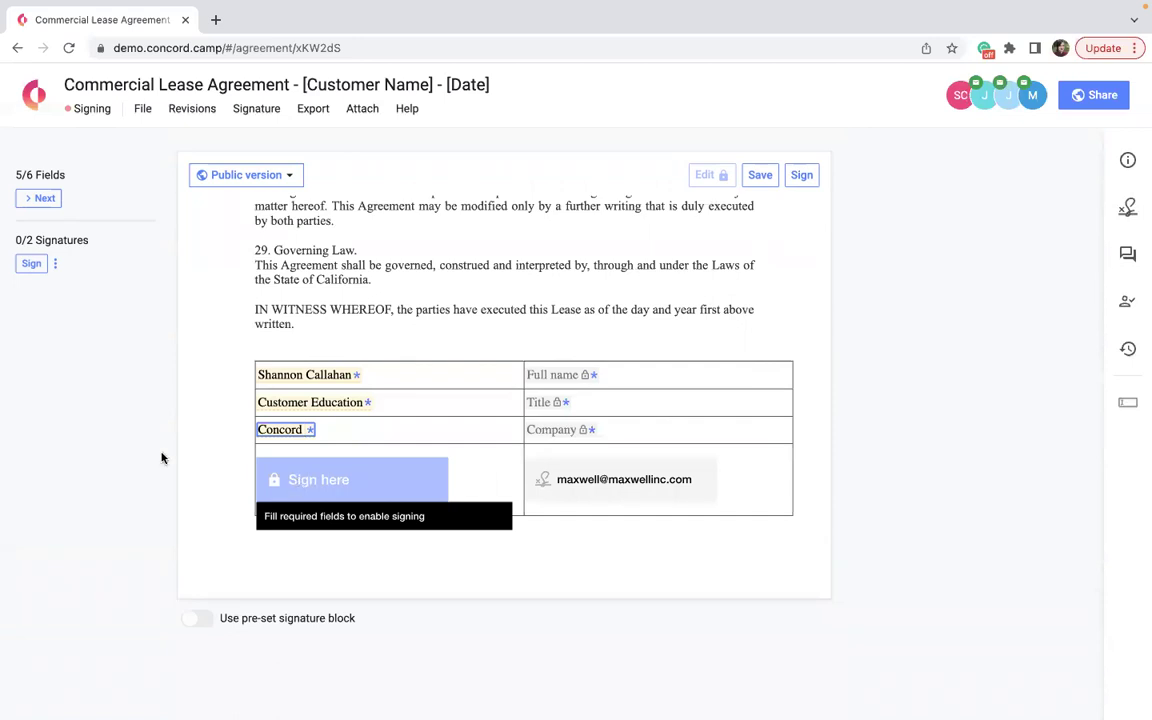
Sign the lease with a drawn signature despite the empty Today's Date field, leaving signatures at 1/2.
click(31, 264)
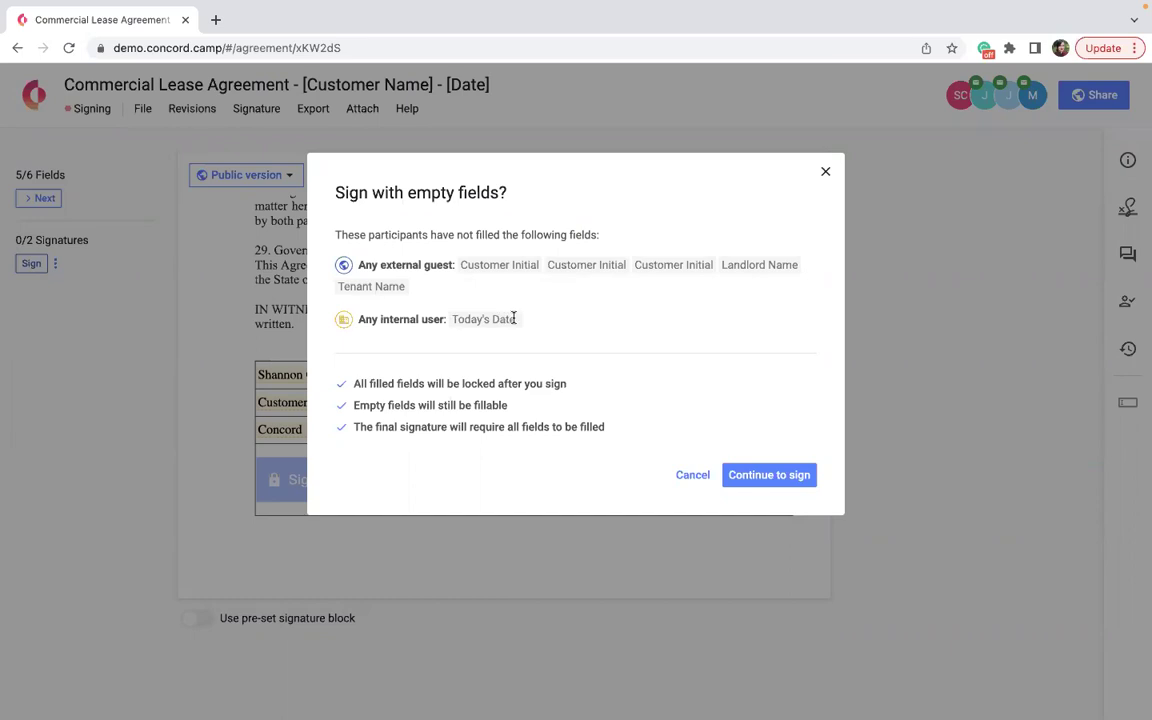
drag(515, 319, 445, 318)
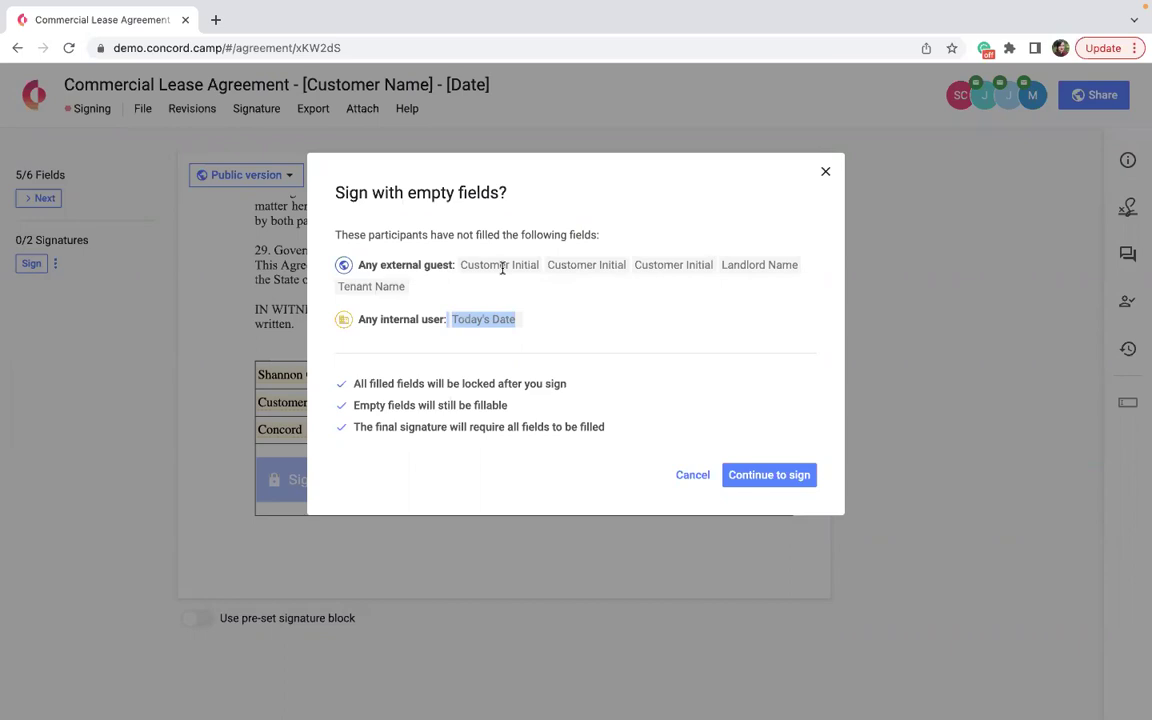
click(762, 477)
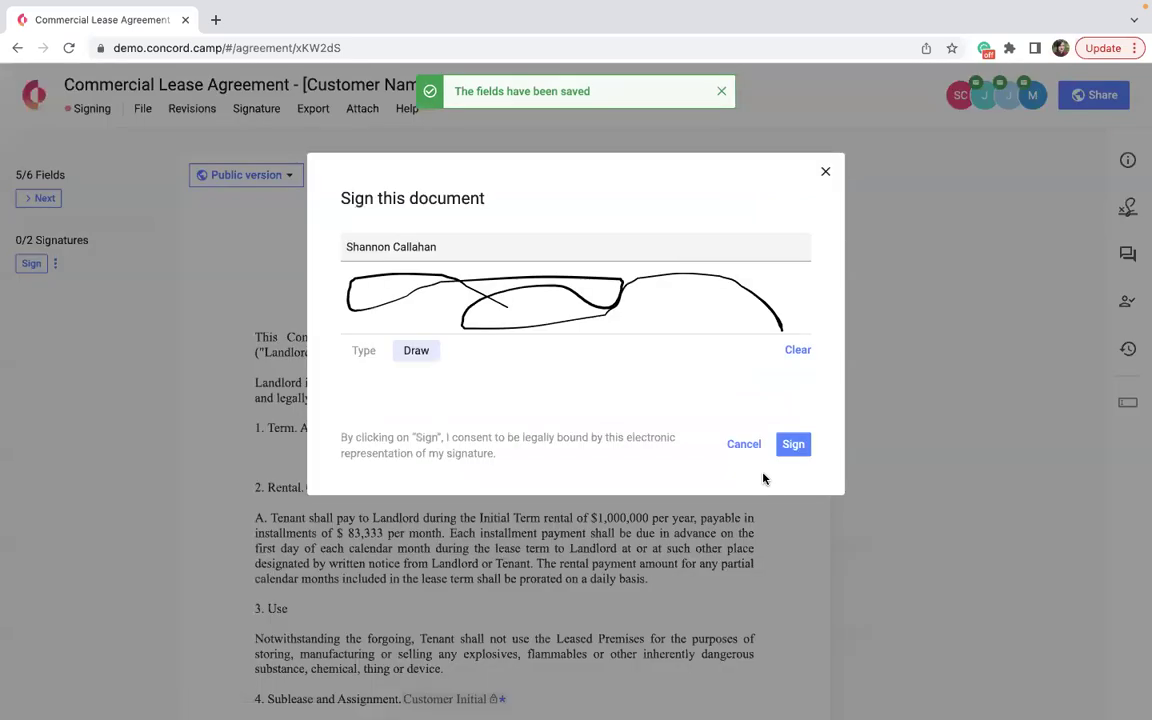
click(795, 446)
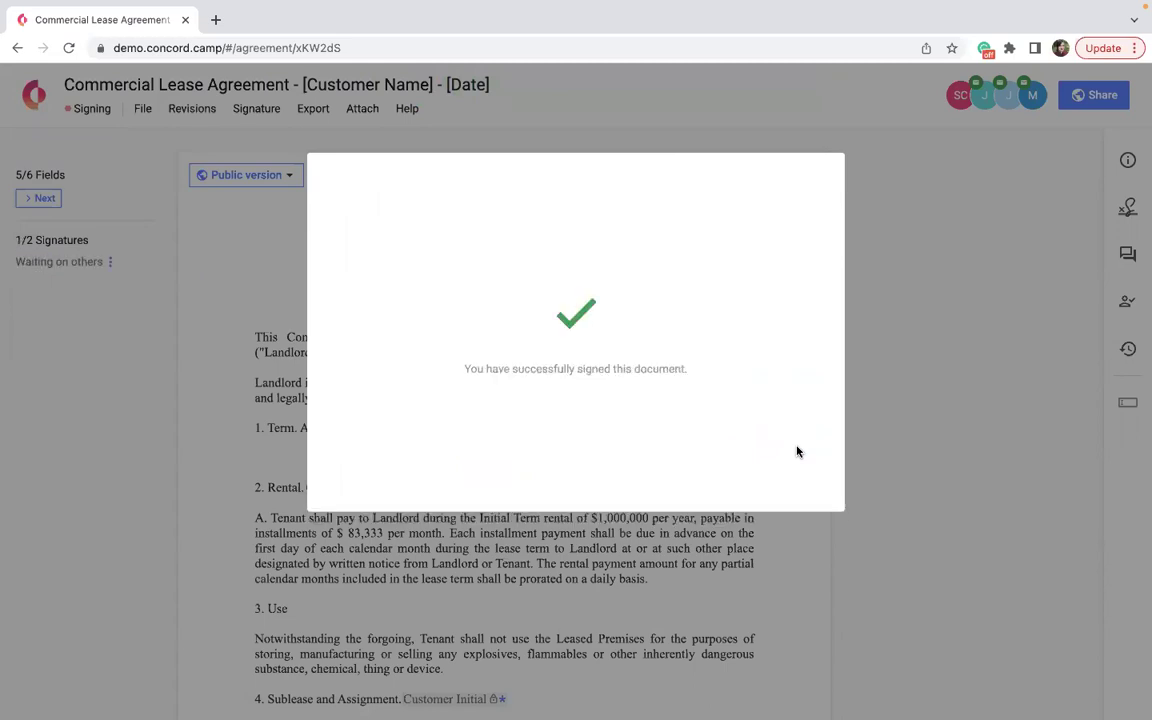
click(967, 352)
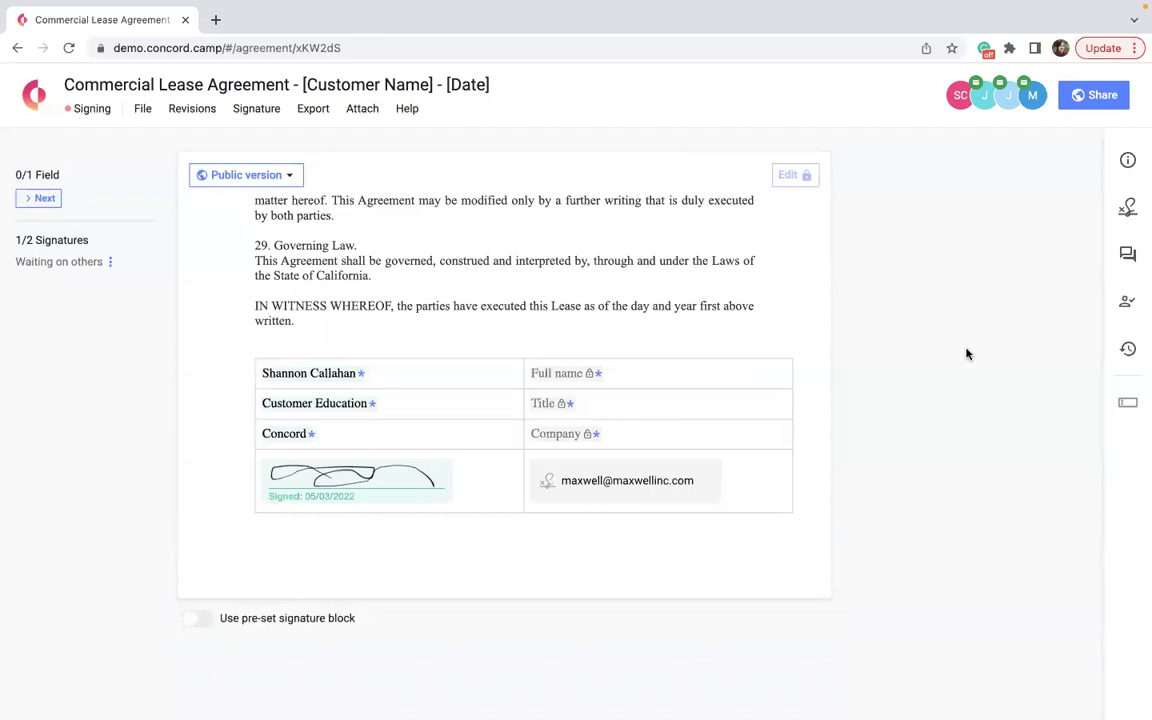
Enter 12/12/12 in the Parking clause's Today's Date field, then check who invitations went to.
mouse_move(1028, 108)
scroll(823, 432, up, 20)
mouse_move(988, 100)
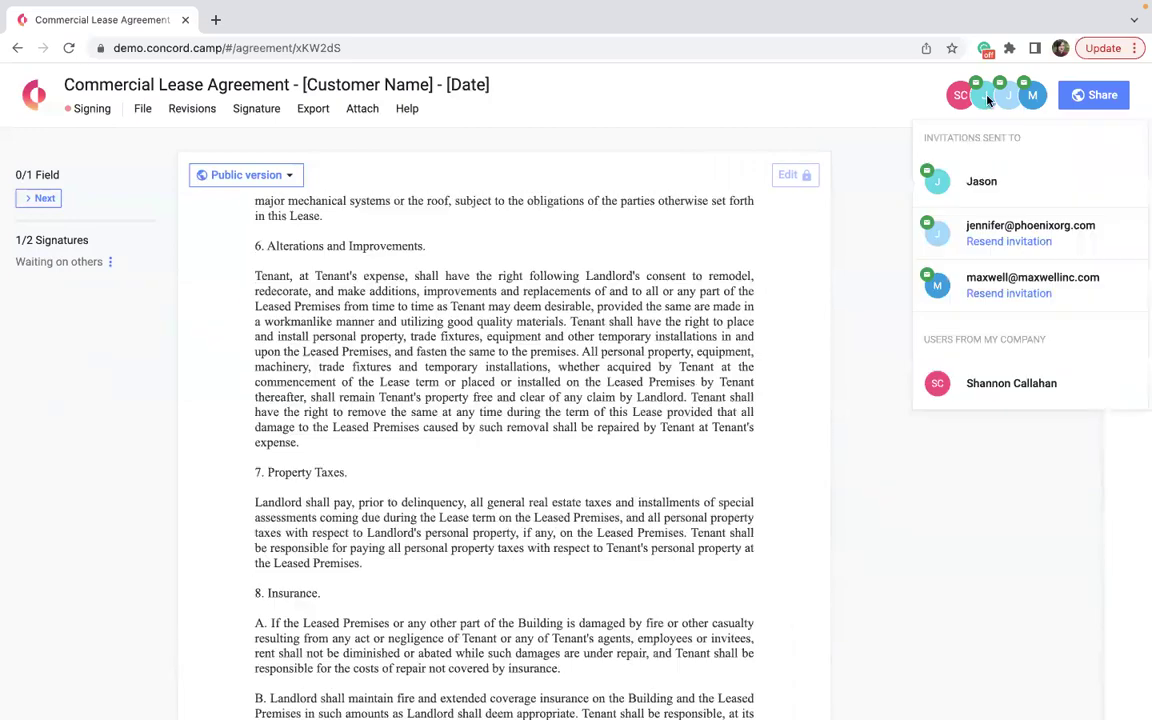
scroll(585, 401, up, 10)
scroll(517, 397, down, 15)
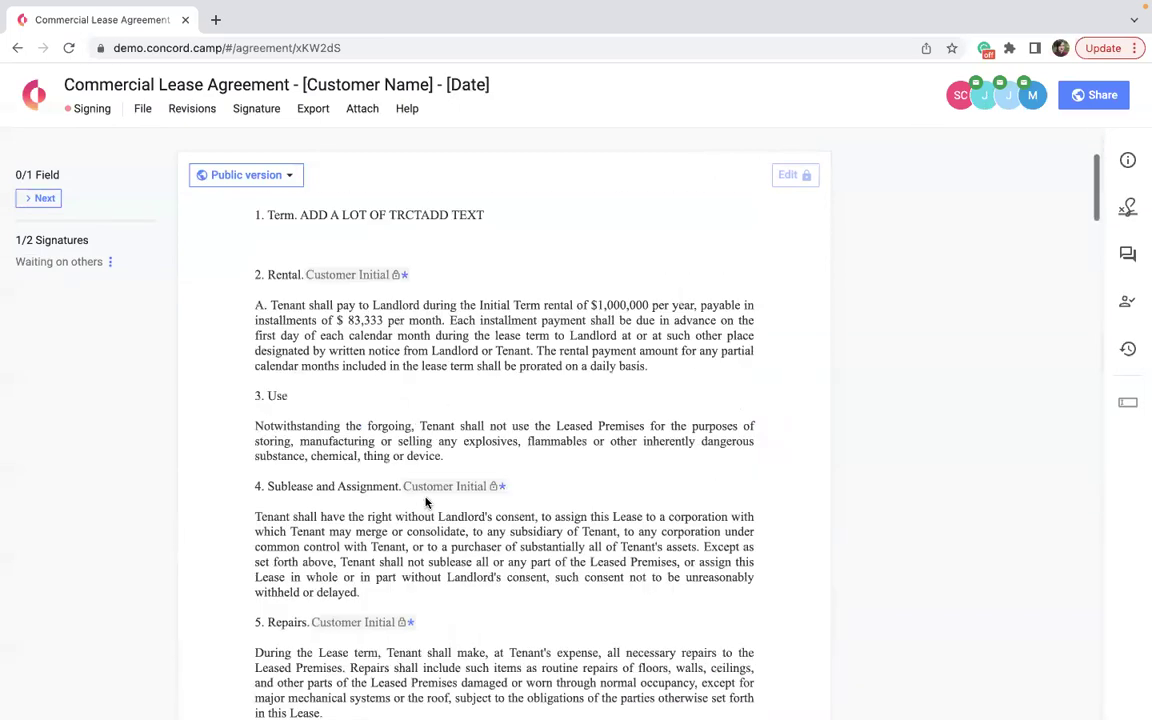
scroll(424, 498, down, 5)
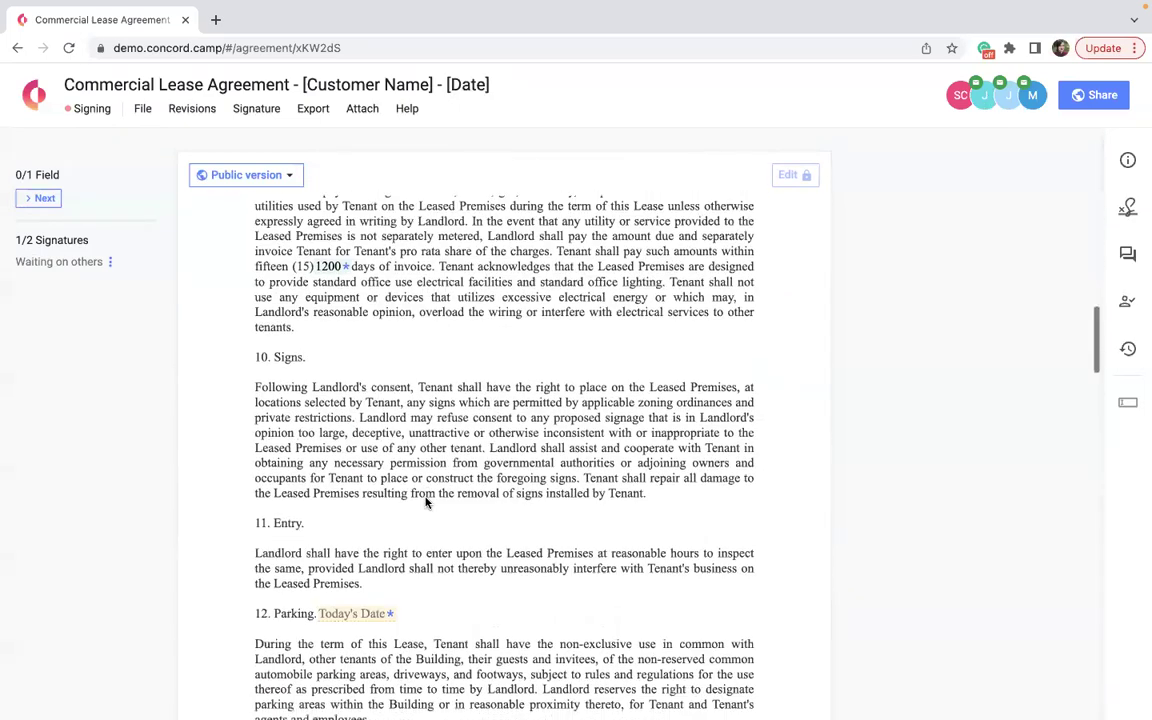
scroll(348, 468, down, 3)
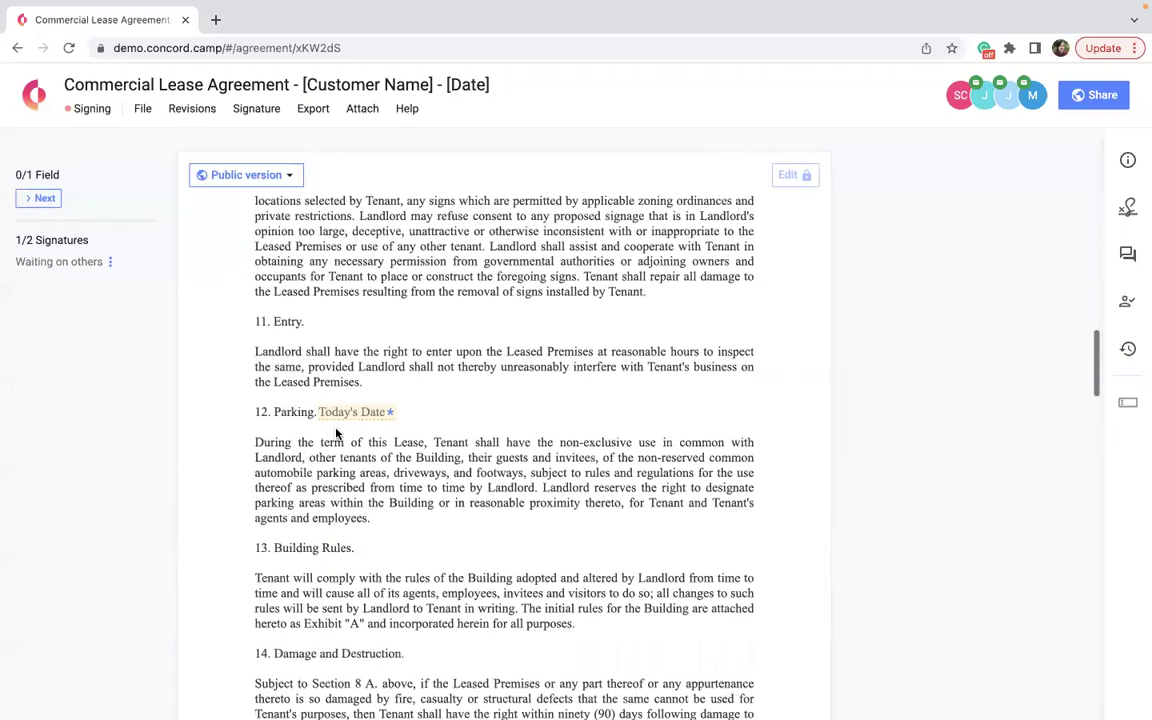
click(345, 419)
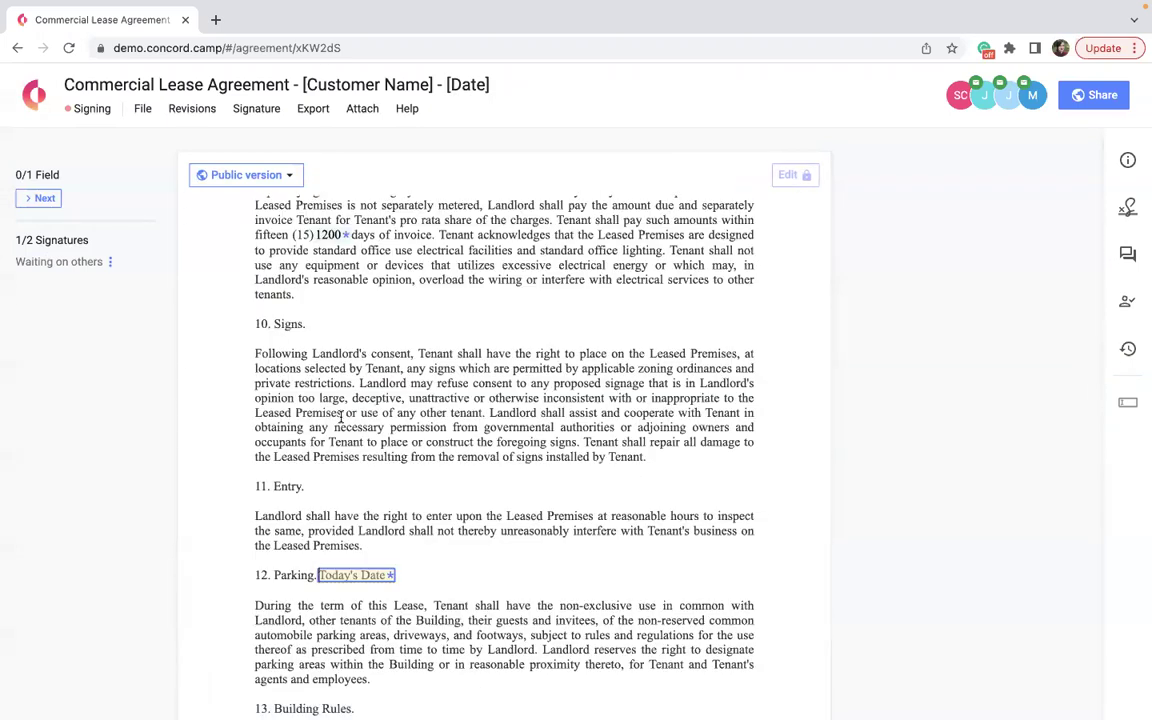
text(12/12/)
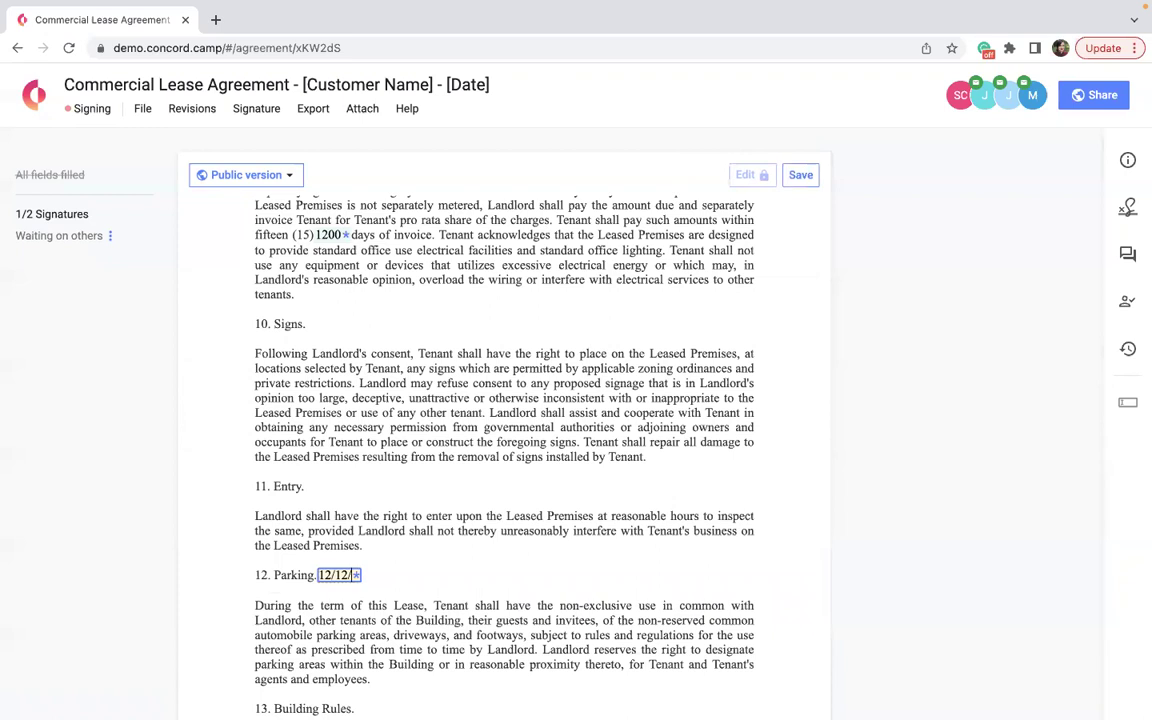
text(12)
click(484, 430)
click(1000, 100)
scroll(672, 498, down, 15)
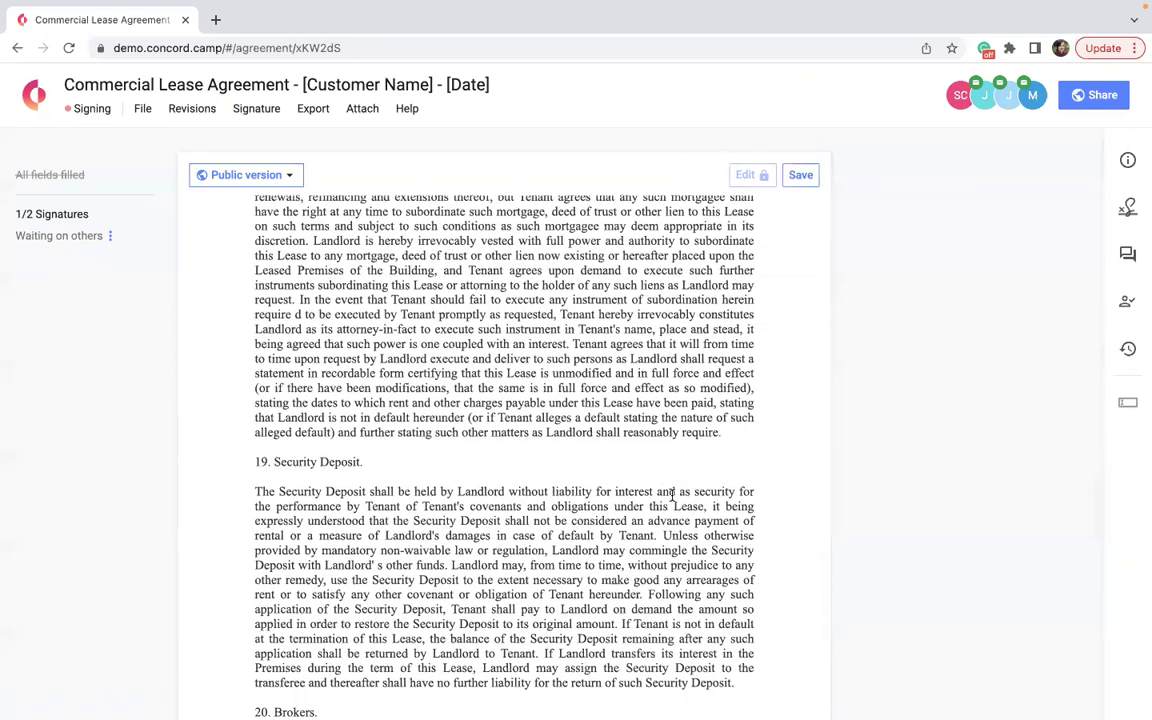
click(1028, 104)
scroll(600, 292, up, 10)
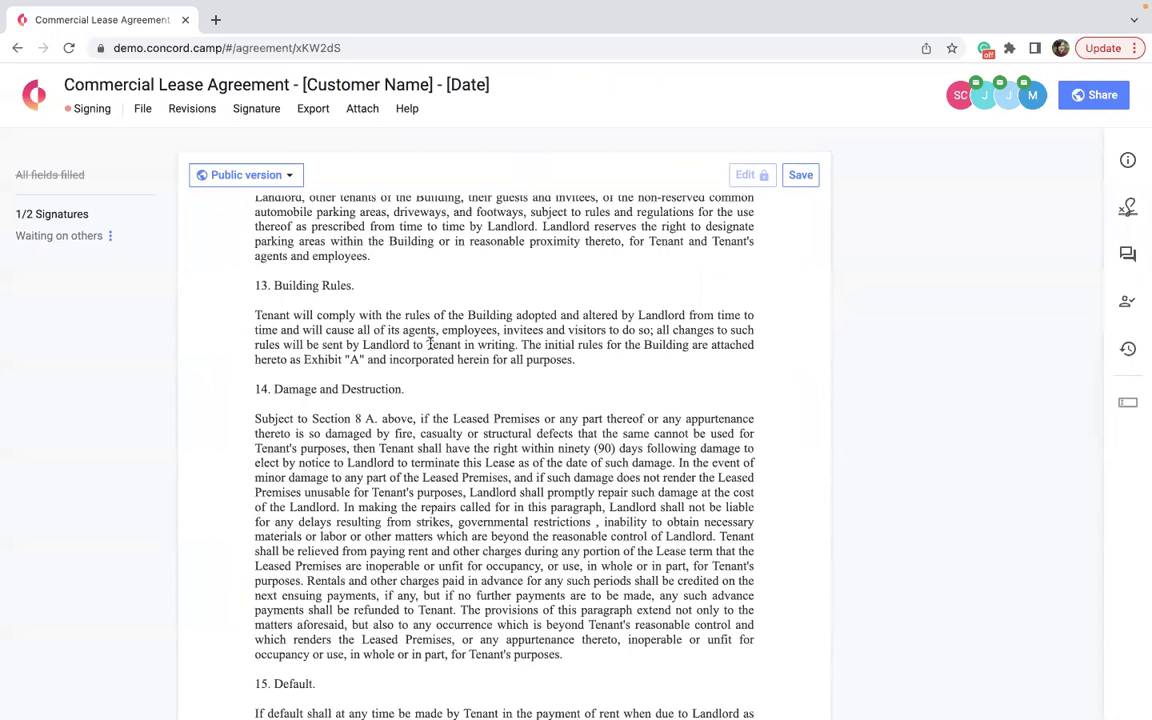
mouse_move(1034, 95)
scroll(887, 437, down, 5)
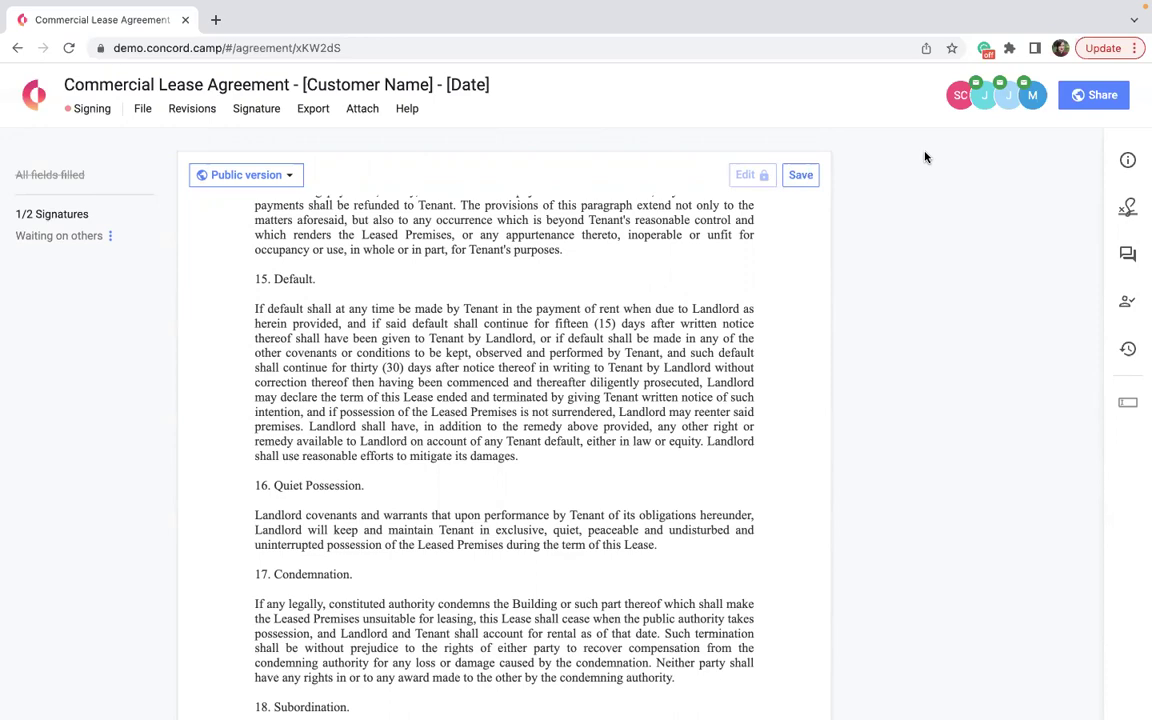
scroll(925, 157, up, 15)
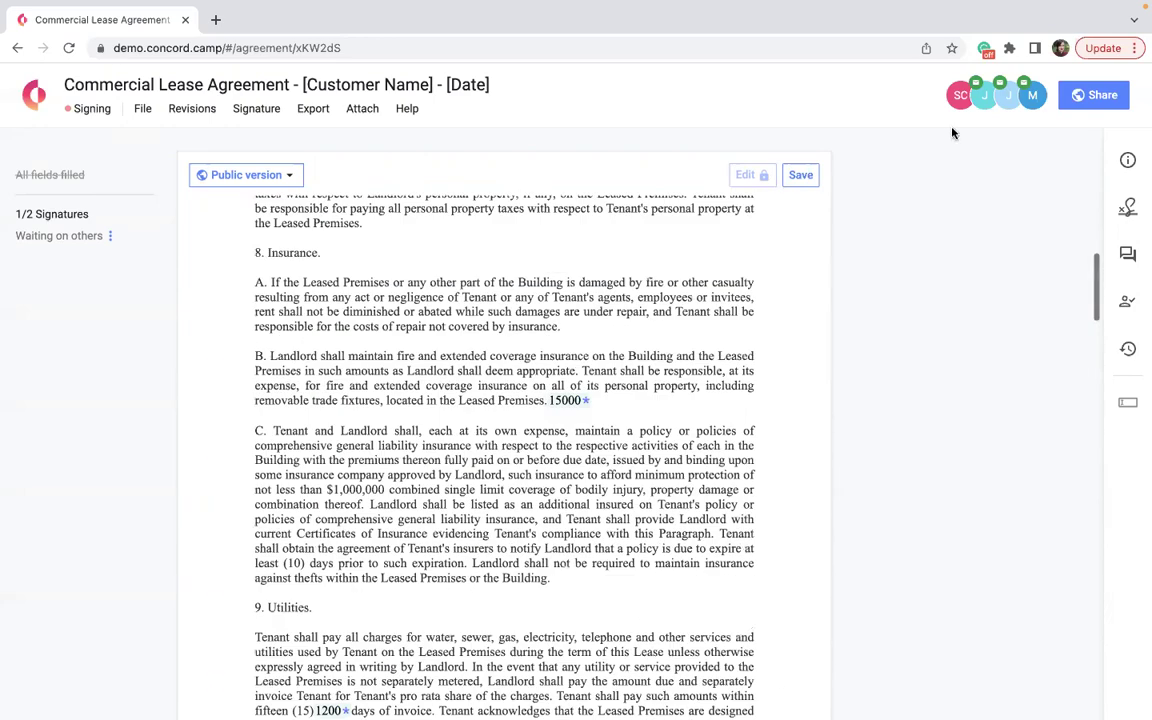
scroll(952, 133, up, 10)
click(984, 96)
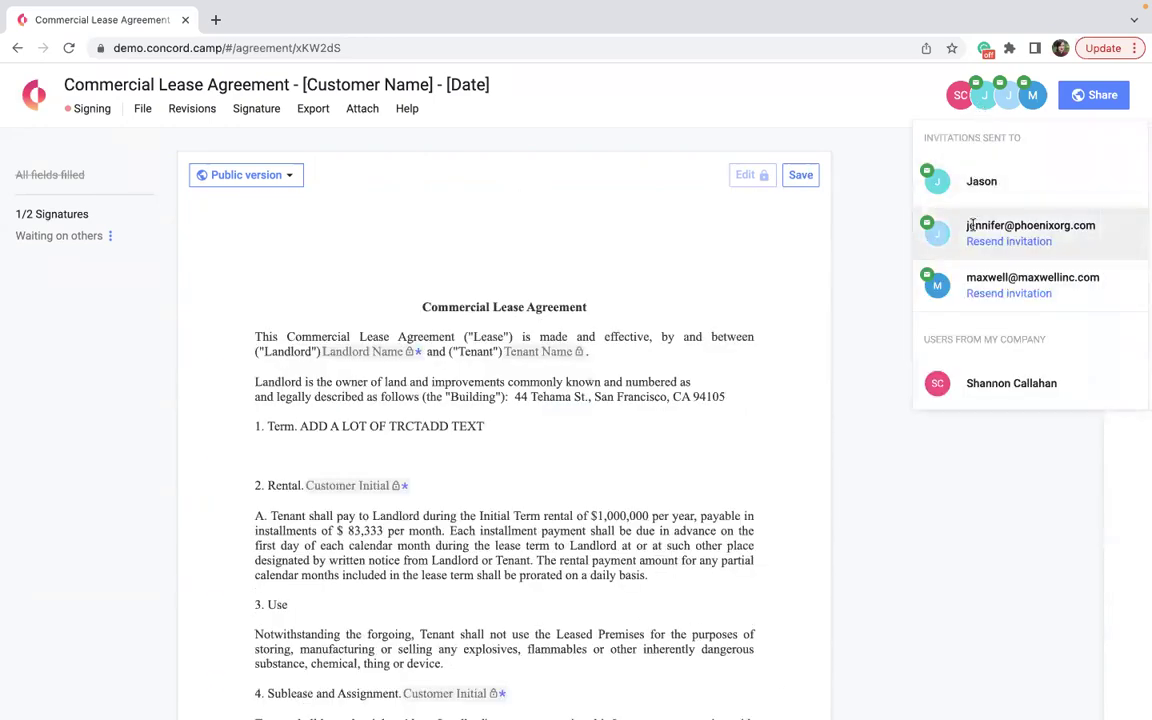
click(990, 181)
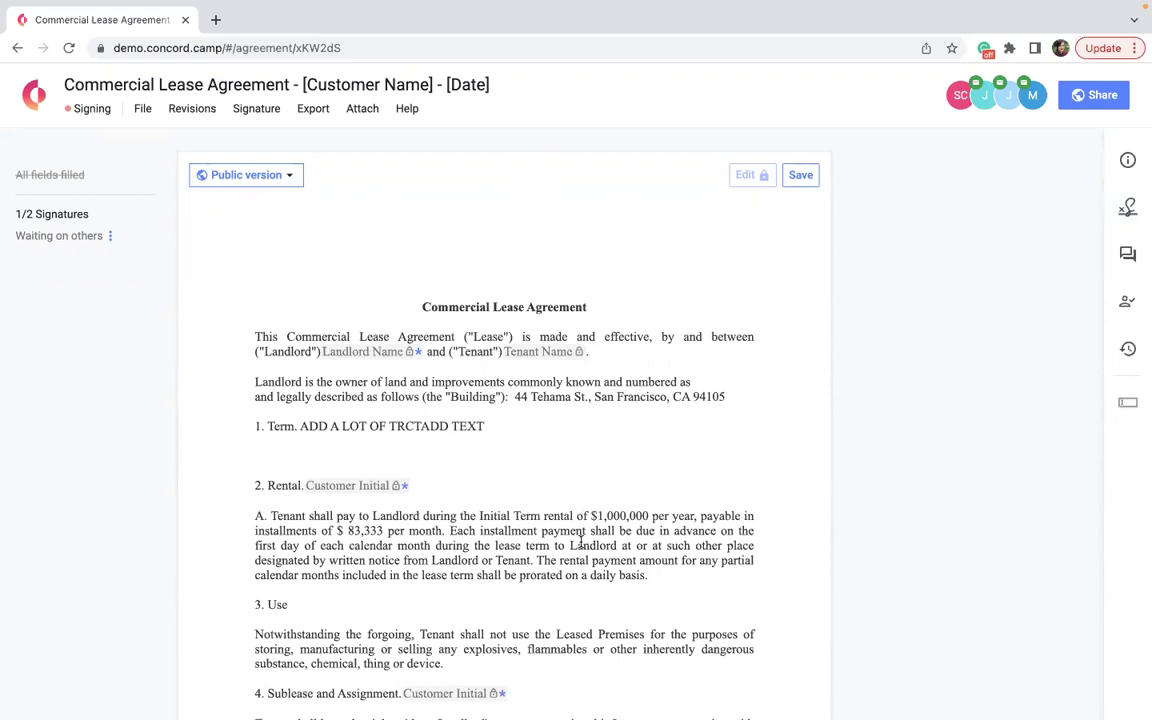
click(984, 104)
Finalize signing of the Commercial Lease Agreement so it is marked Signed.
click(1033, 95)
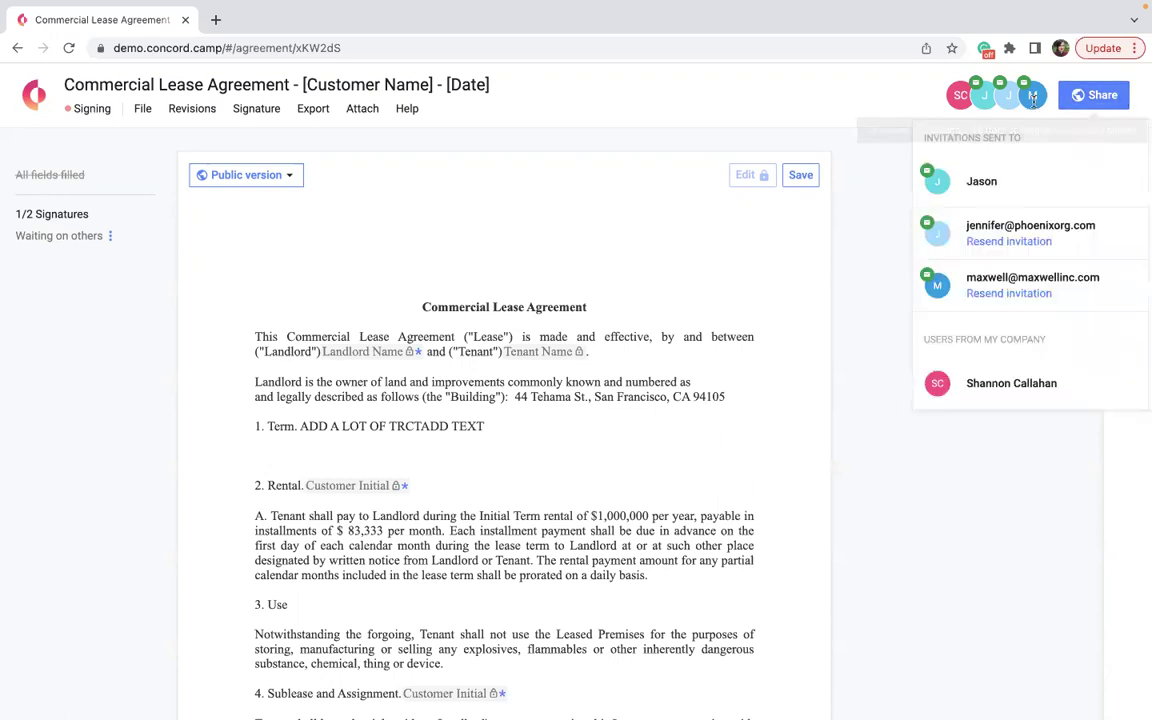
click(248, 109)
click(281, 243)
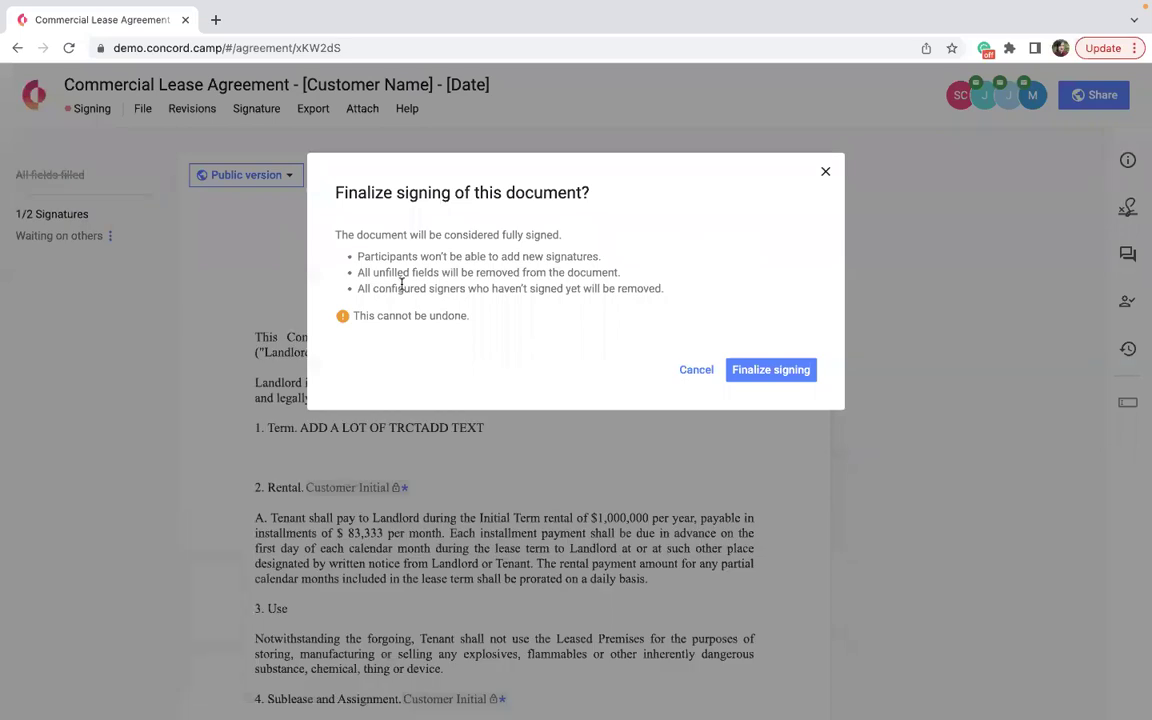
click(754, 383)
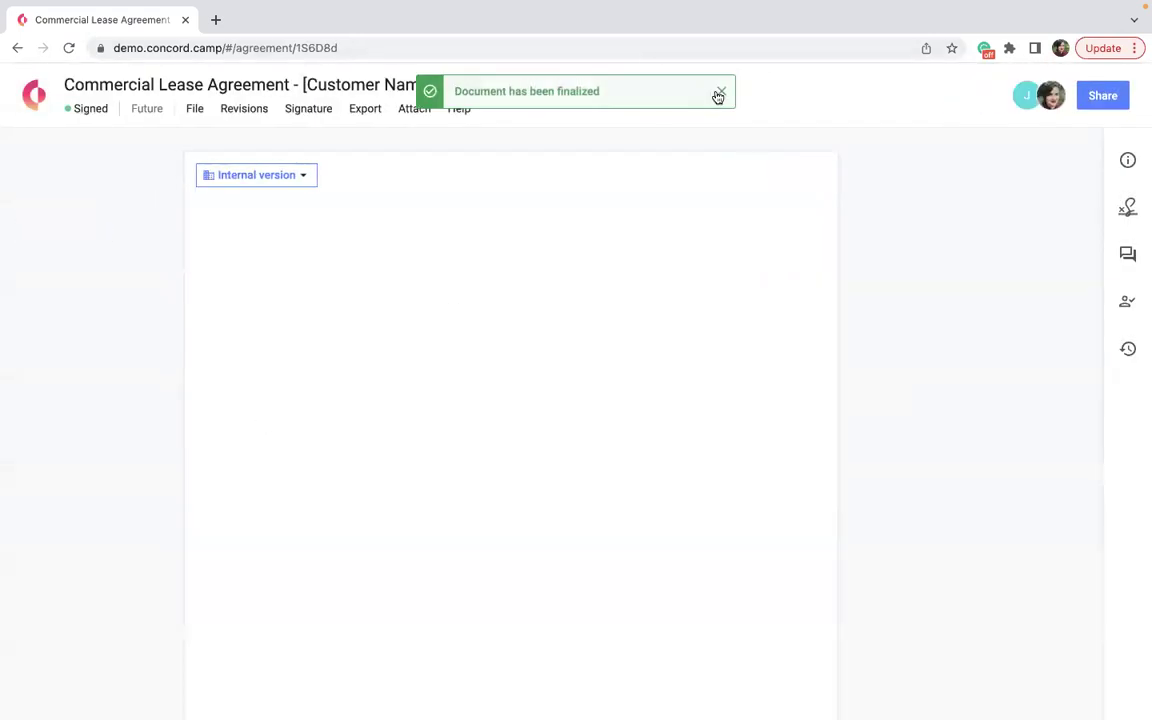
Download the lease's signature certificate PDF.
click(719, 93)
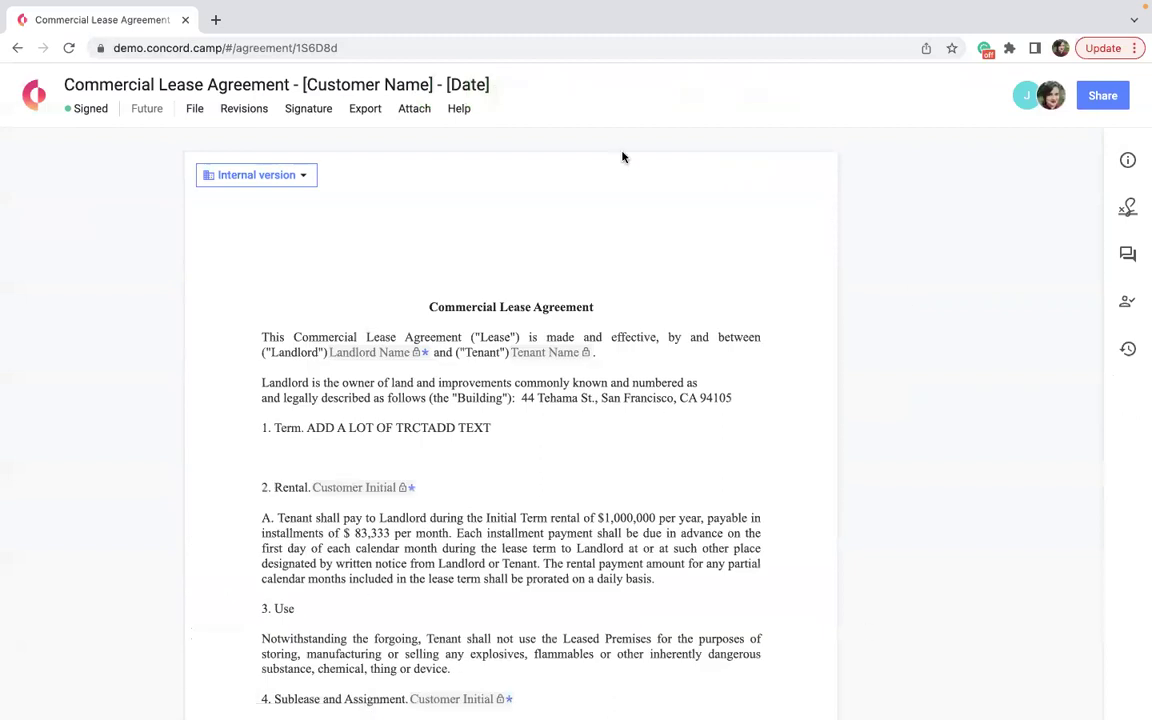
click(352, 110)
click(391, 191)
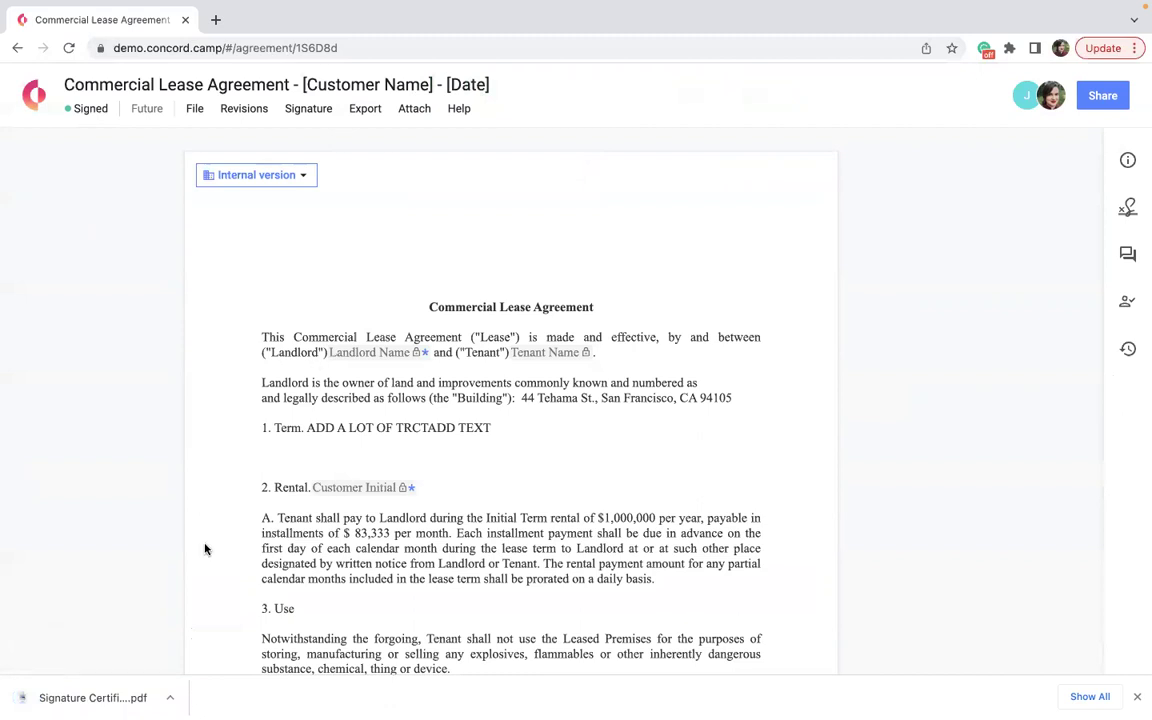
Open the downloaded lease certificate, scroll through its audit trail, and close it.
click(95, 697)
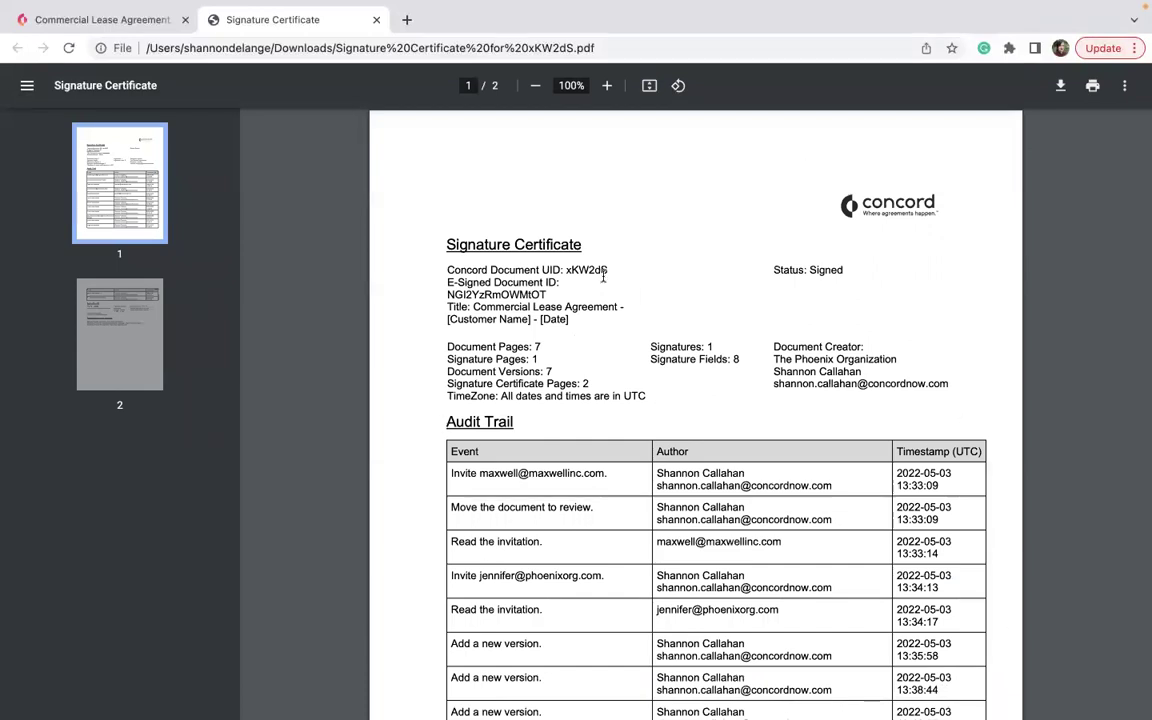
scroll(600, 280, down, 1)
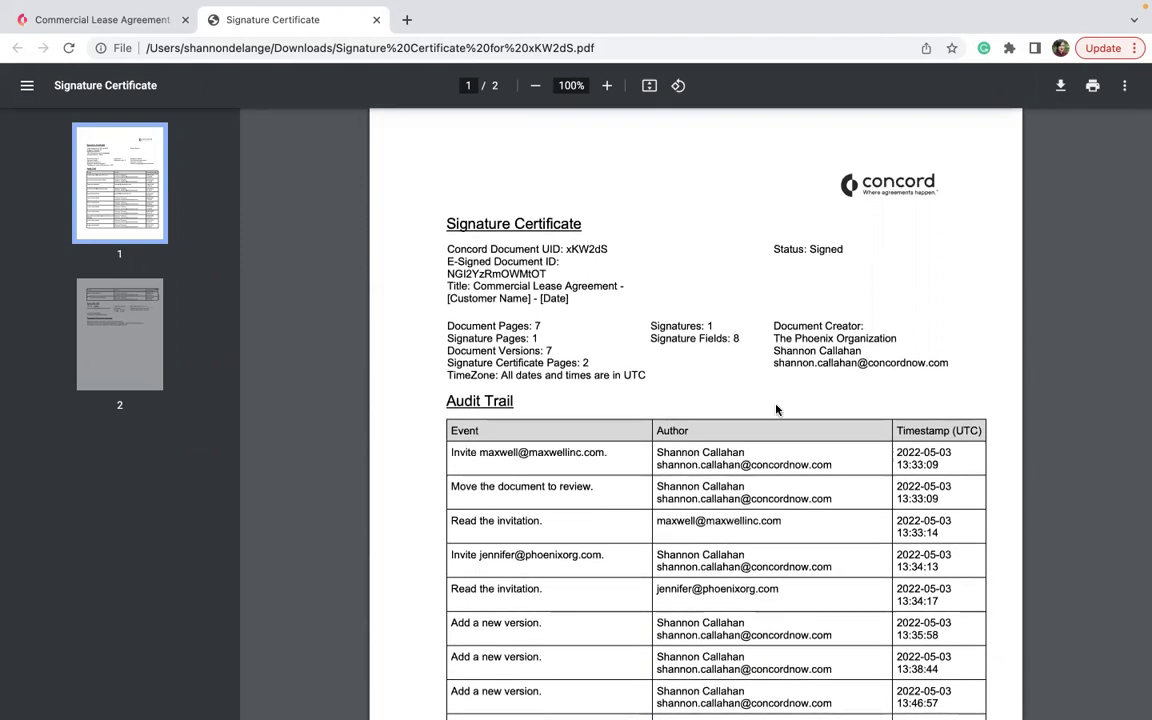
scroll(776, 409, down, 5)
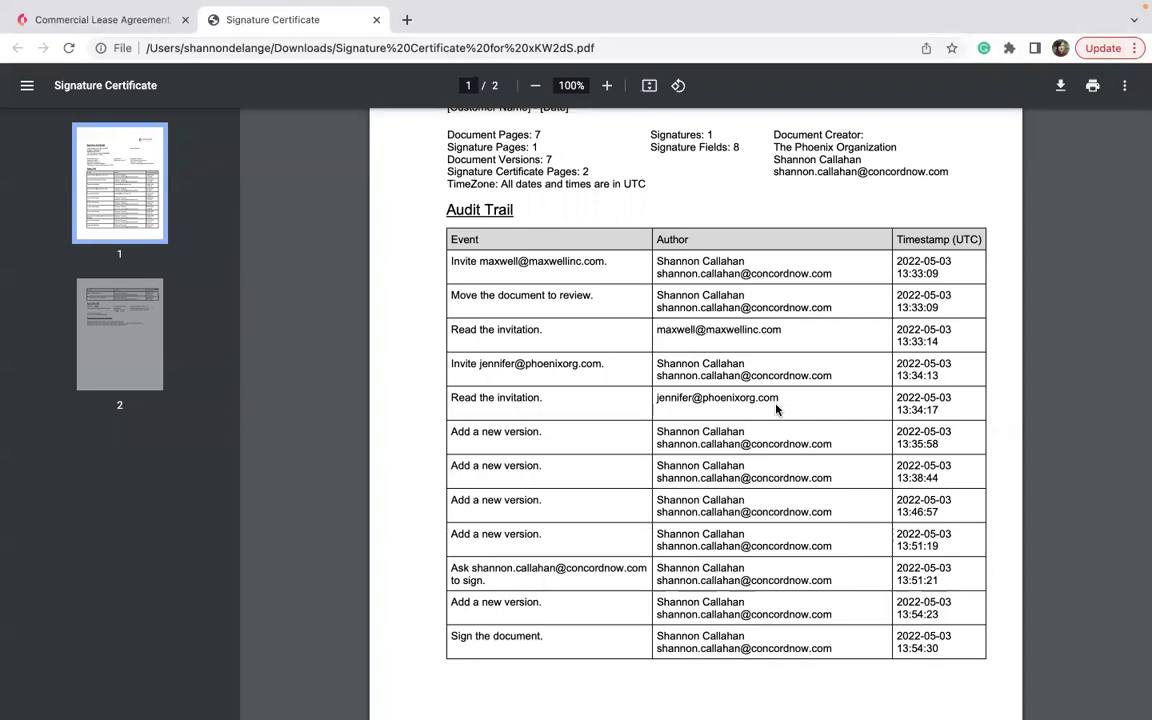
scroll(777, 407, down, 12)
scroll(759, 572, up, 17)
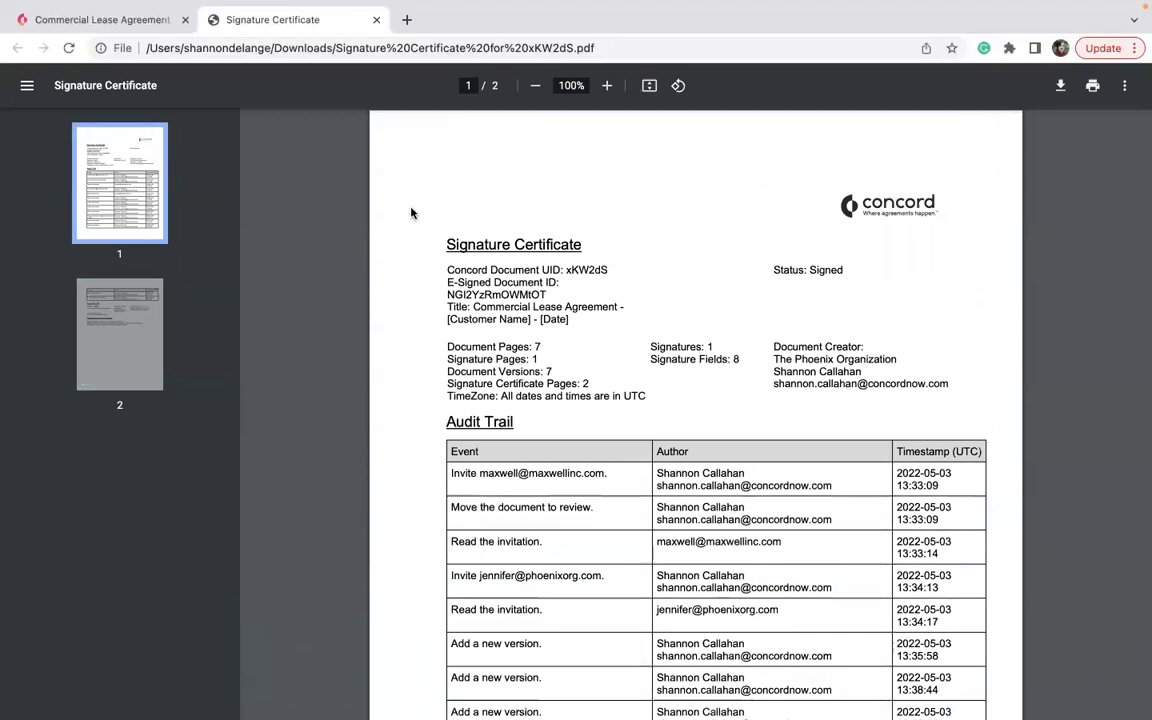
click(376, 19)
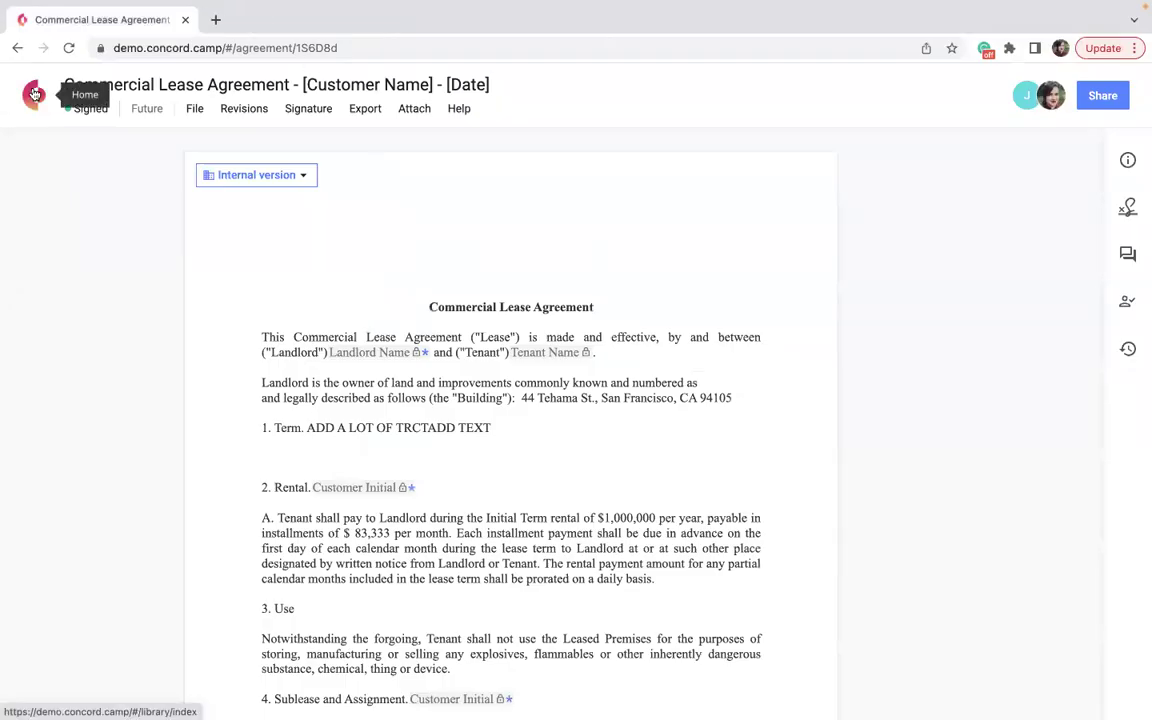
Return to Concord Home and open Sales-Contract-Template.docx from the recently modified list.
click(80, 85)
click(773, 328)
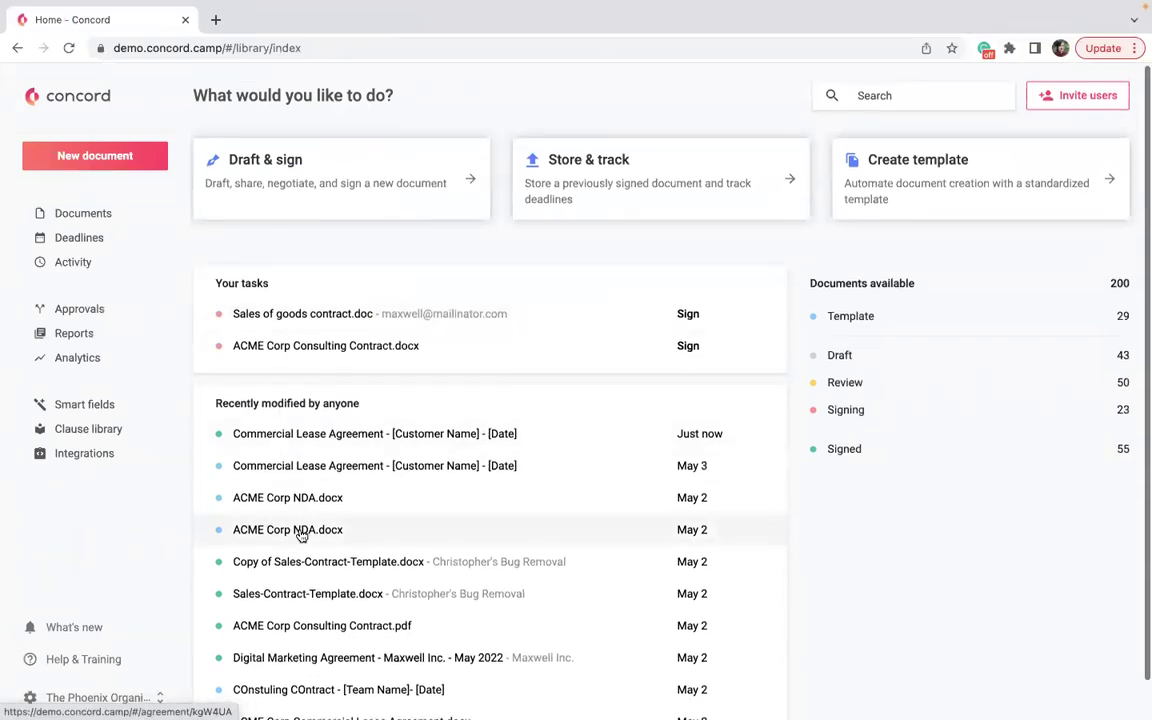
scroll(305, 550, down, 1)
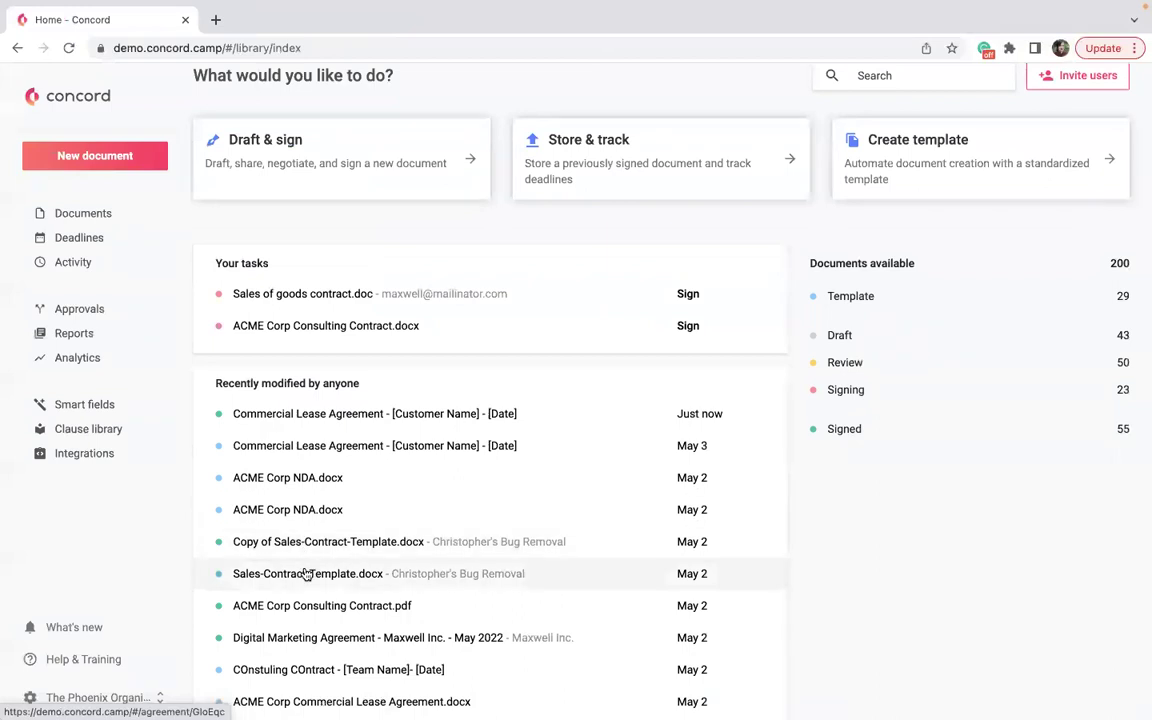
click(305, 573)
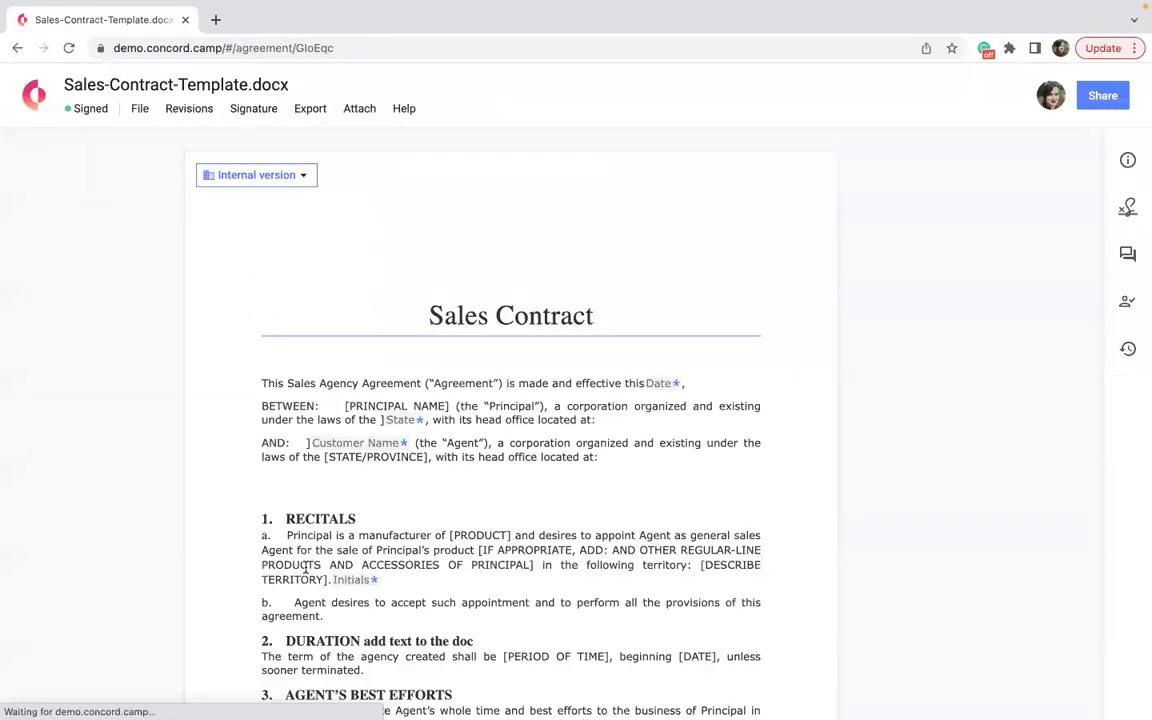
Download the Sales-Contract-Template signature certificate, view the PDF, then close it.
click(316, 113)
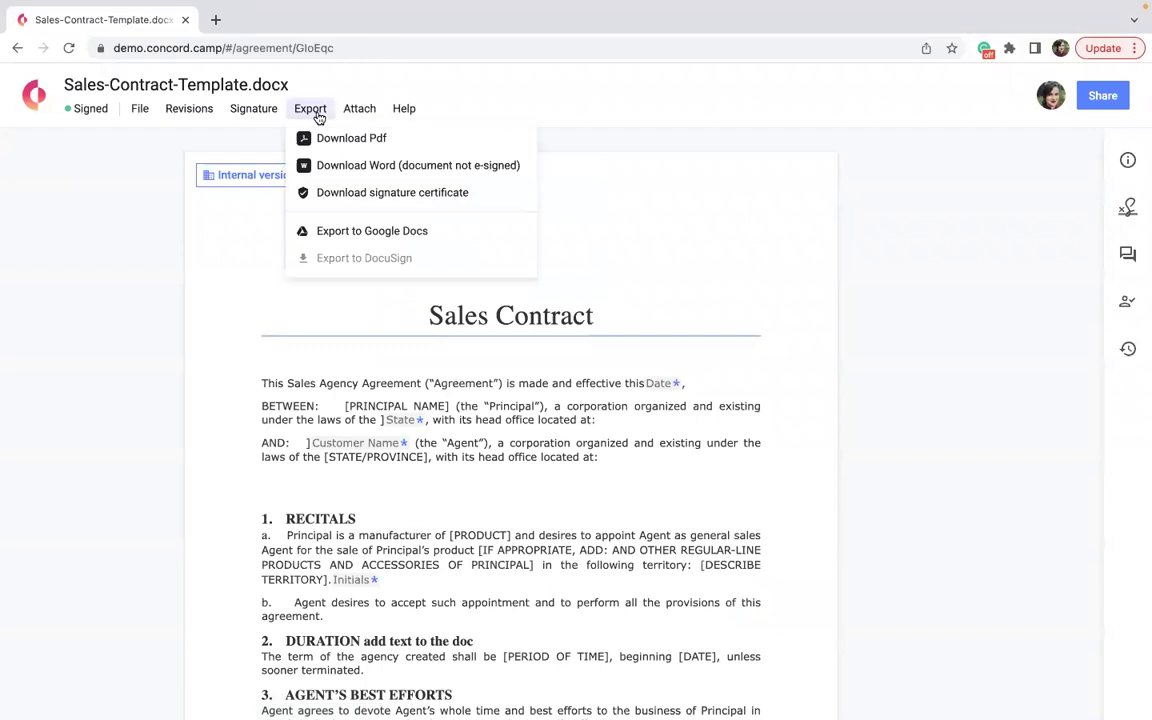
click(378, 194)
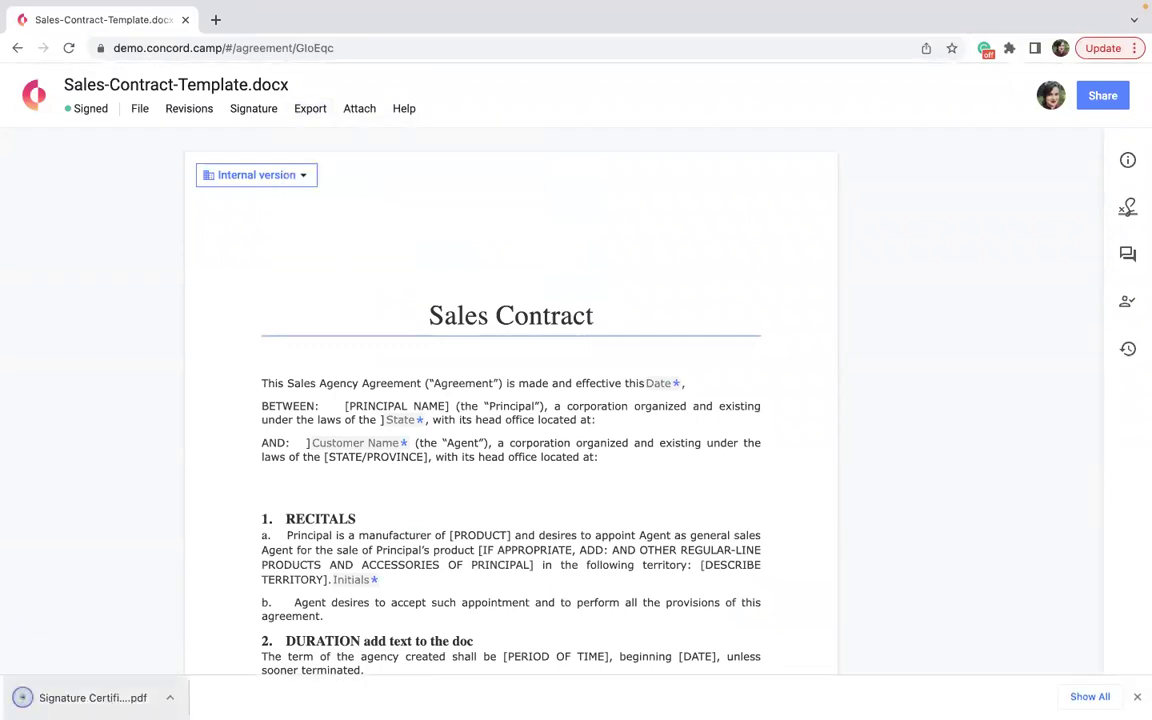
click(93, 697)
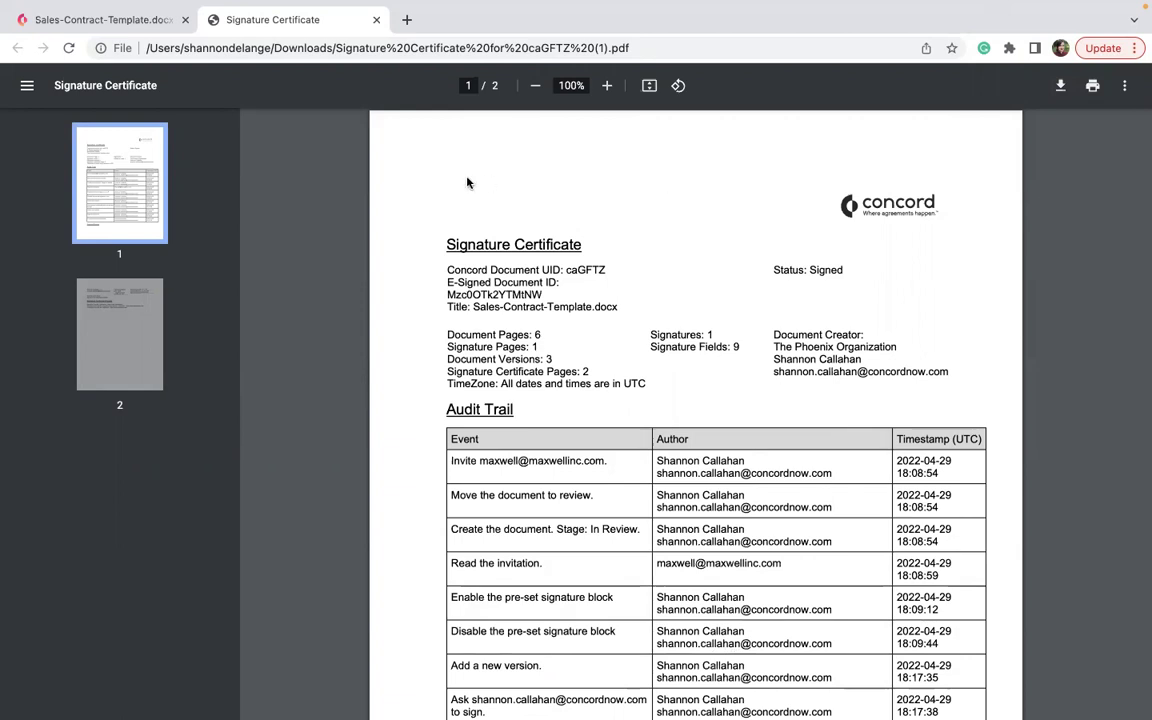
click(376, 20)
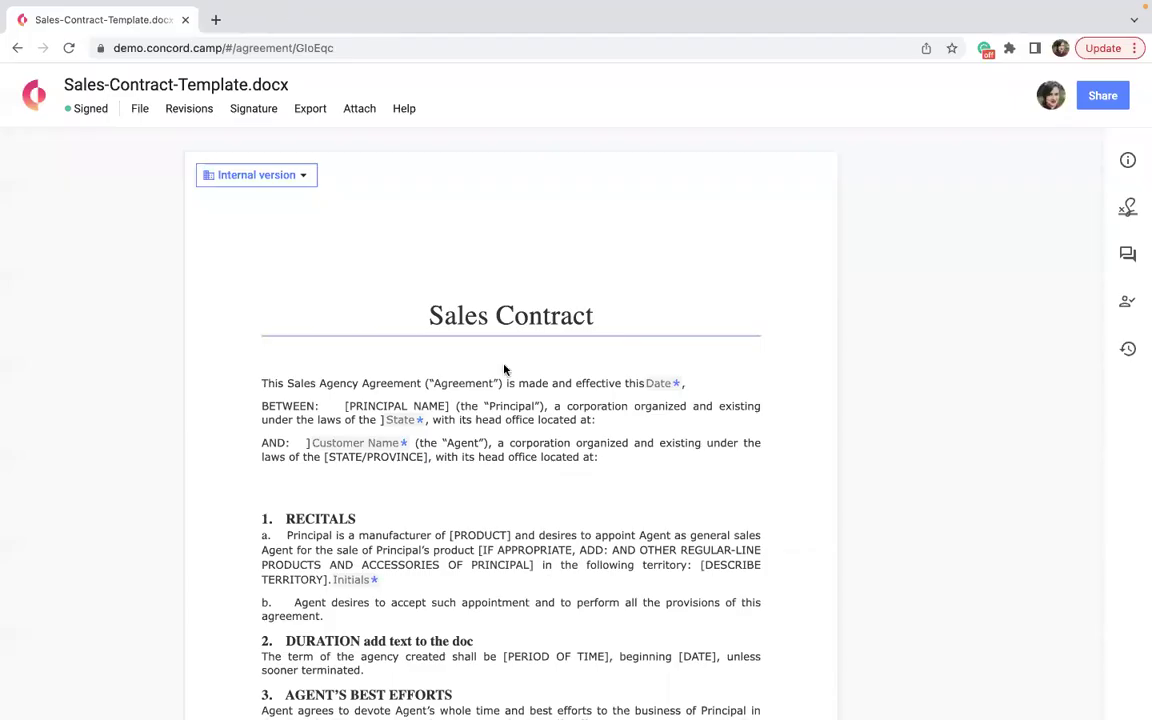
Return to the Concord Home dashboard showing 200 documents, 55 of them signed.
click(24, 96)
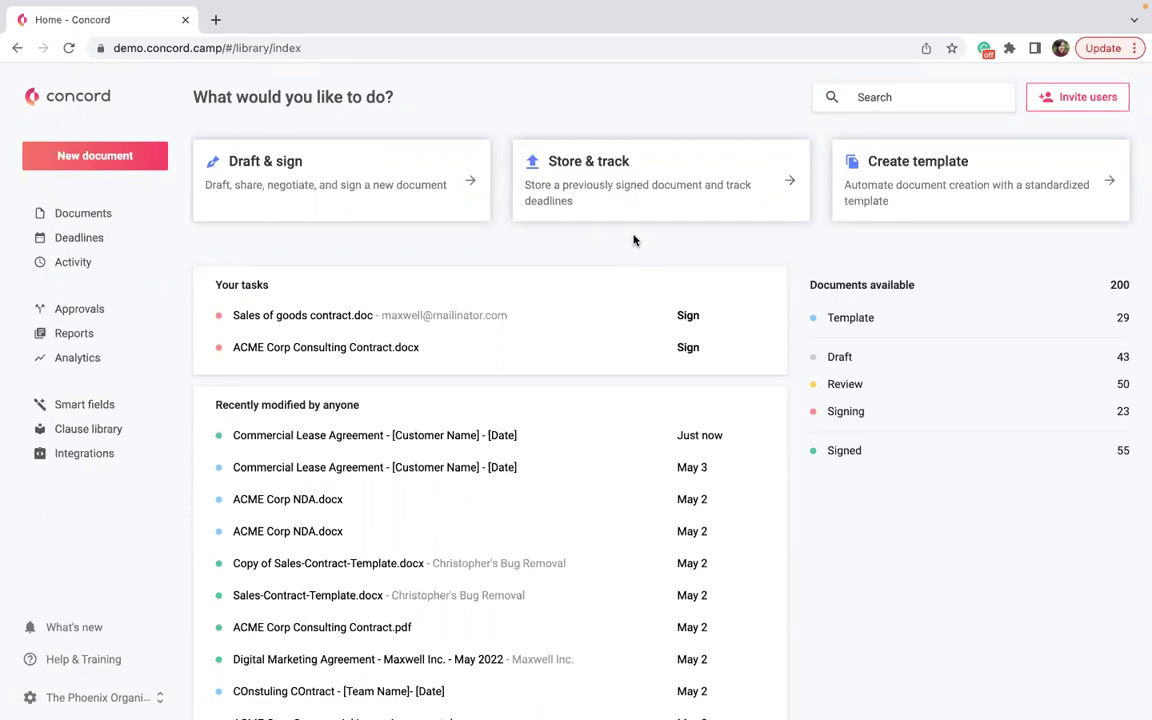
Upload Sales-Contract-Template via Store & track and create it as an already-signed document.
click(663, 208)
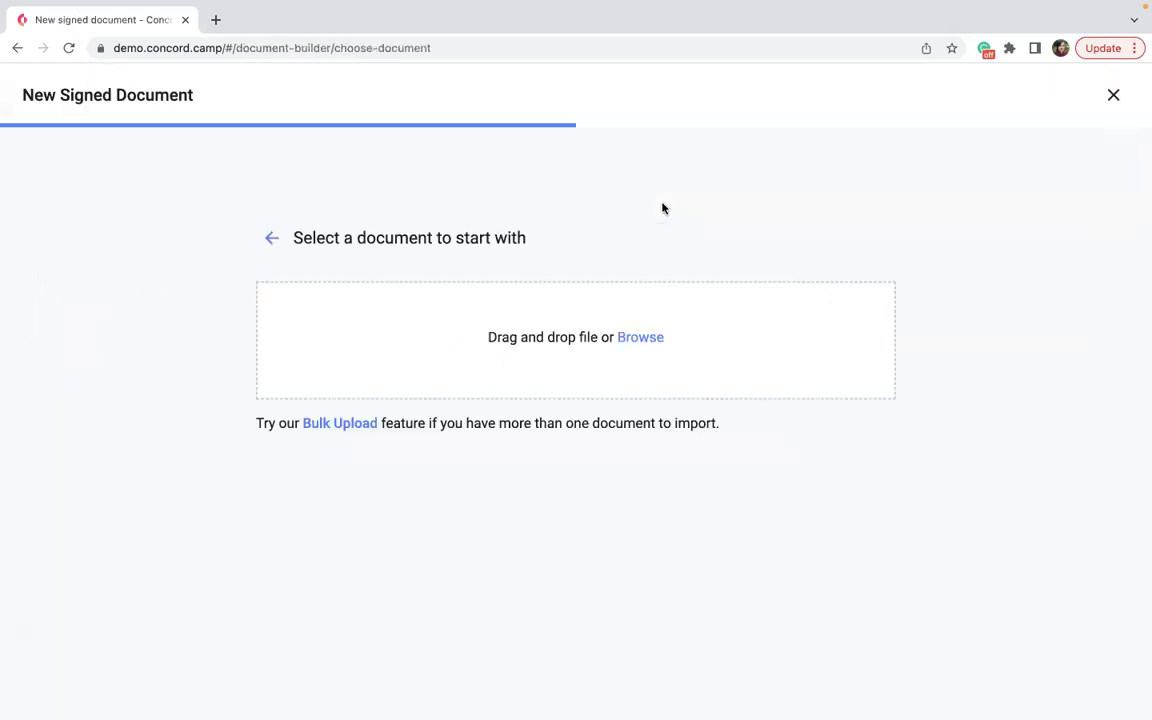
click(640, 338)
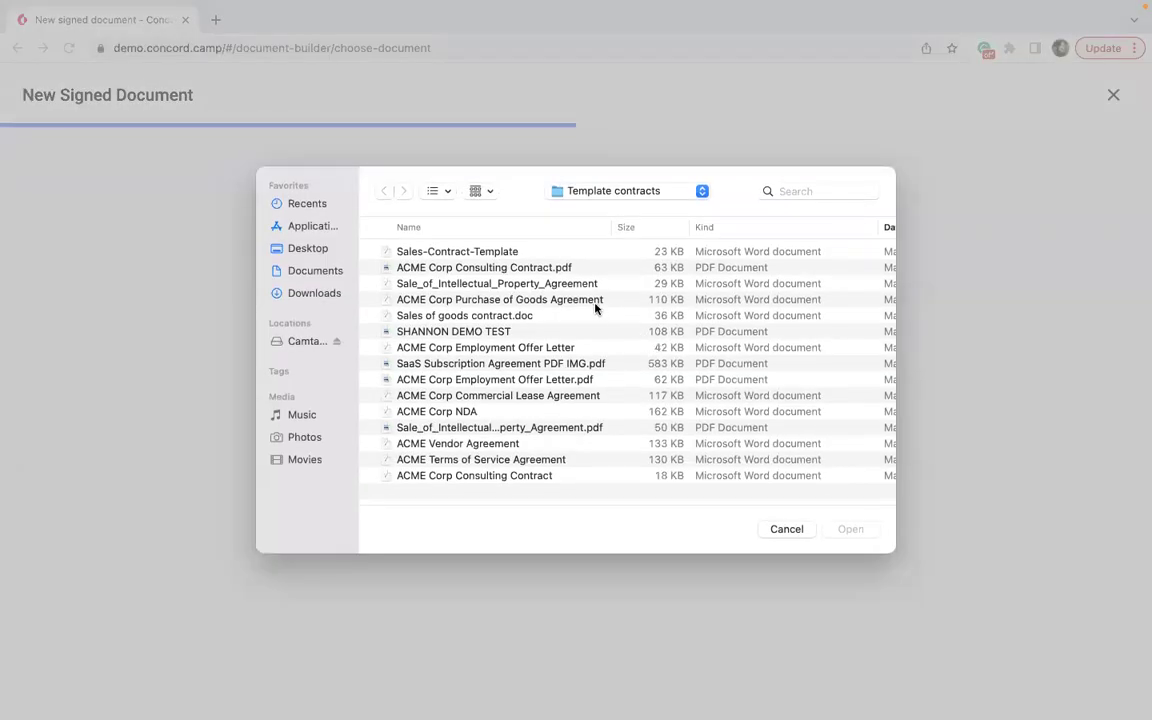
click(497, 256)
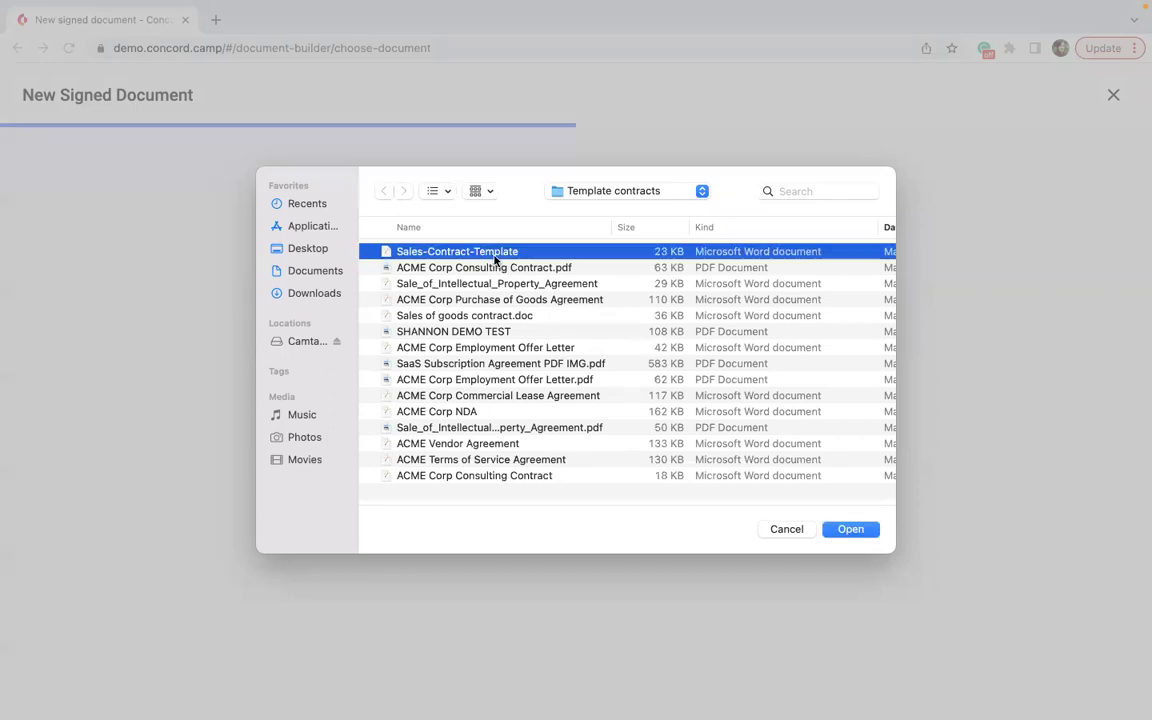
click(848, 531)
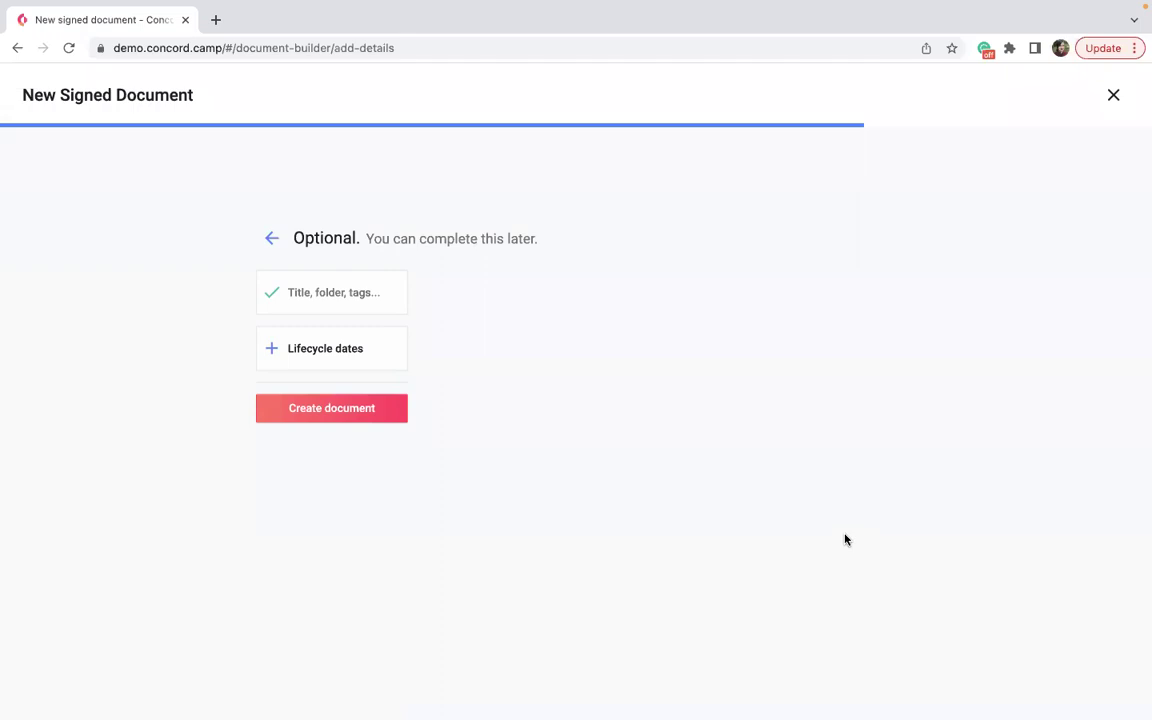
click(337, 409)
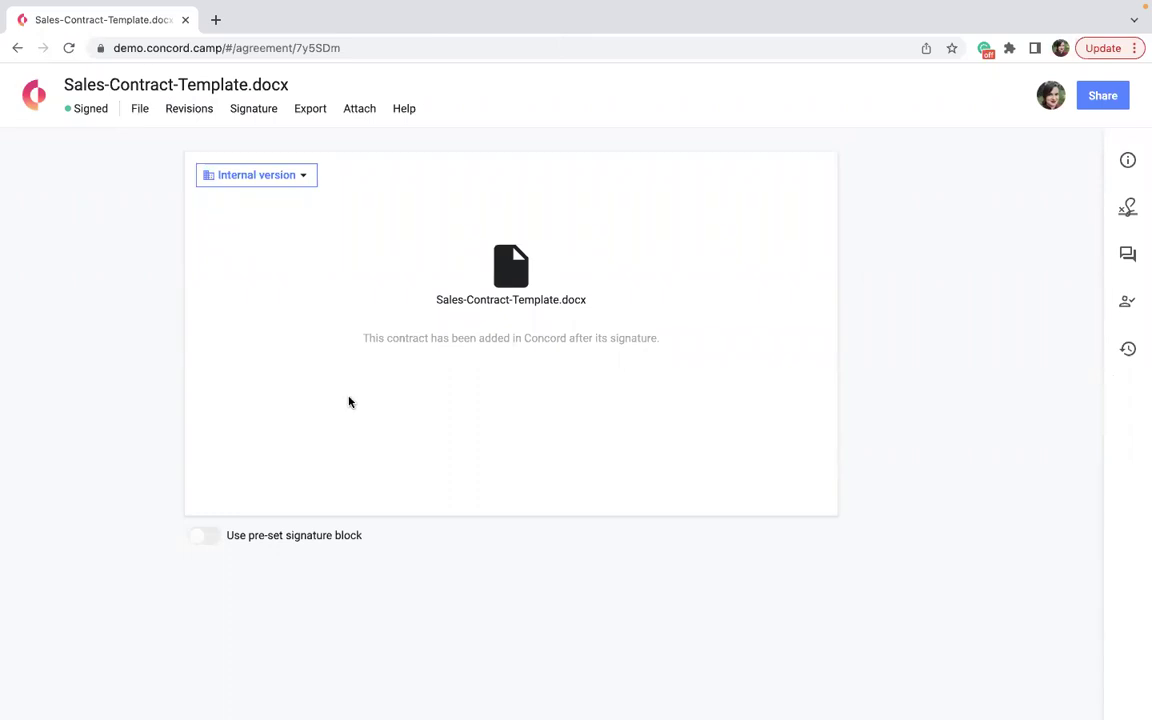
Set the contract's signed date to April 19, 2022 with a 1-year contract period.
click(1127, 160)
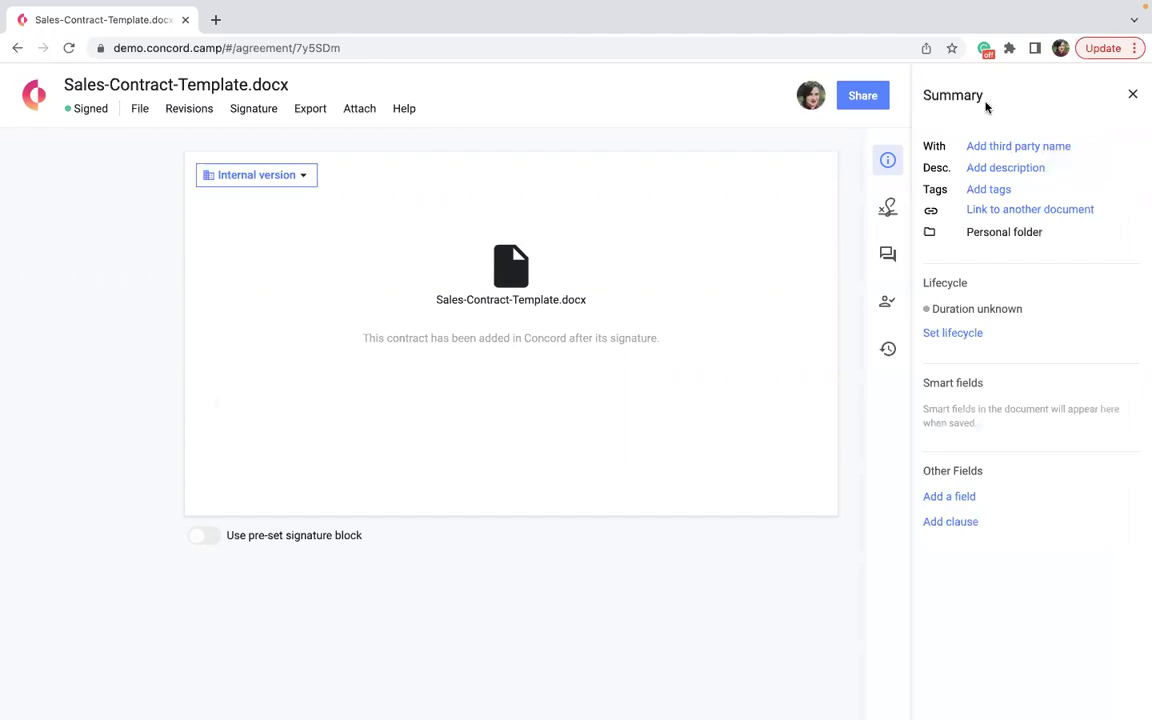
click(944, 334)
click(953, 362)
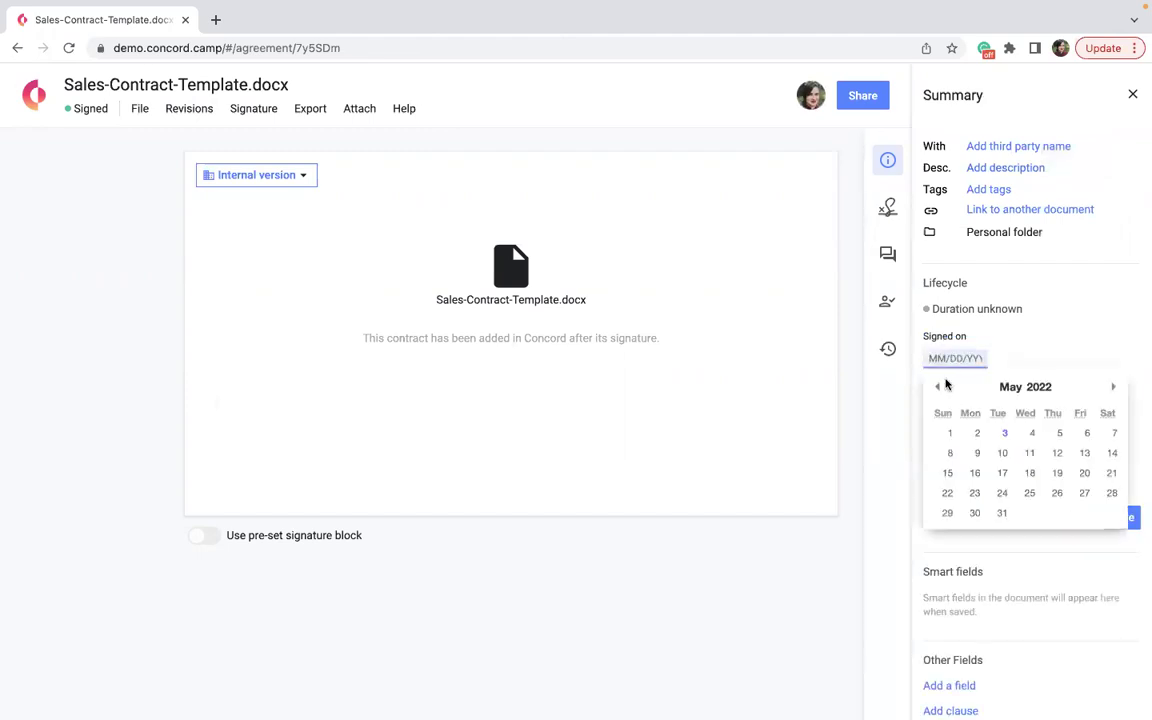
click(938, 387)
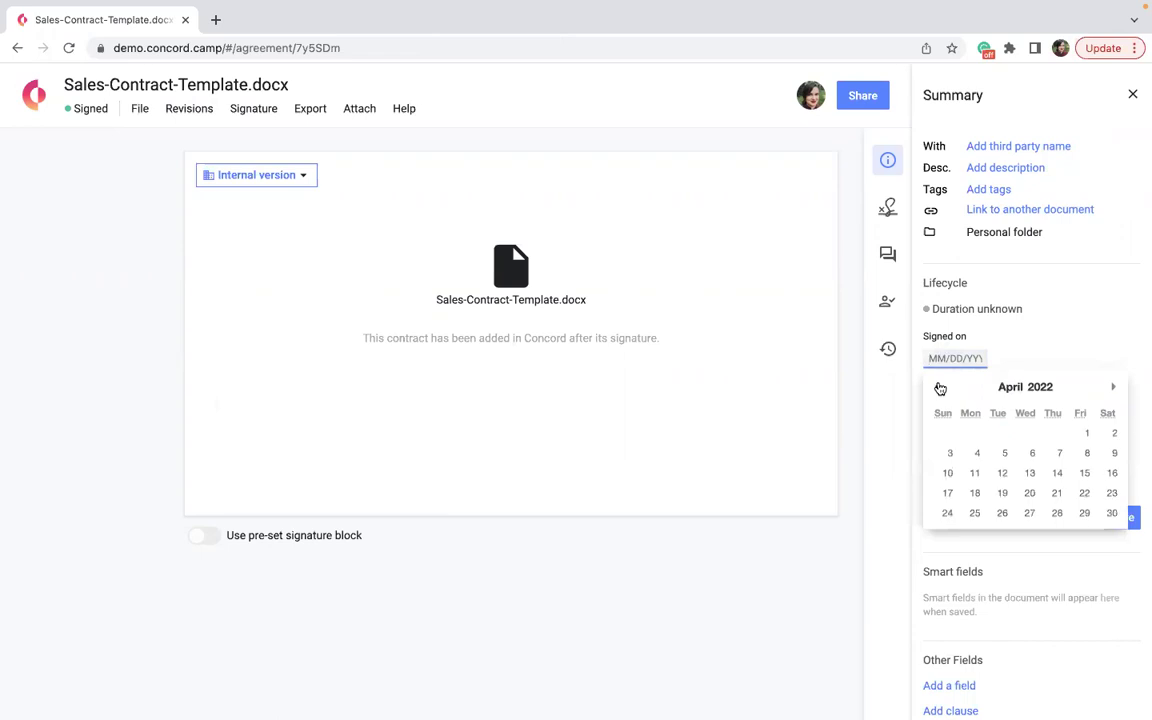
click(1002, 493)
click(1025, 419)
text(1)
Add an April 19, 2022 effective date and renewal terms with 1 month notice, then save.
click(980, 460)
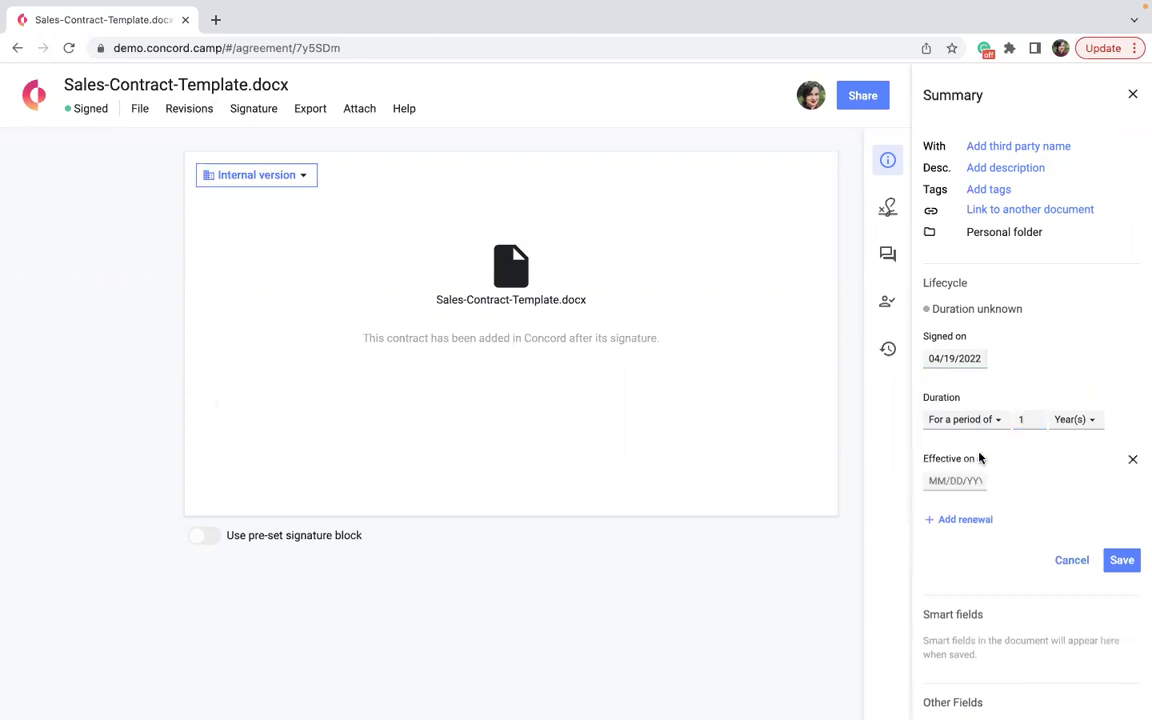
click(962, 480)
click(936, 510)
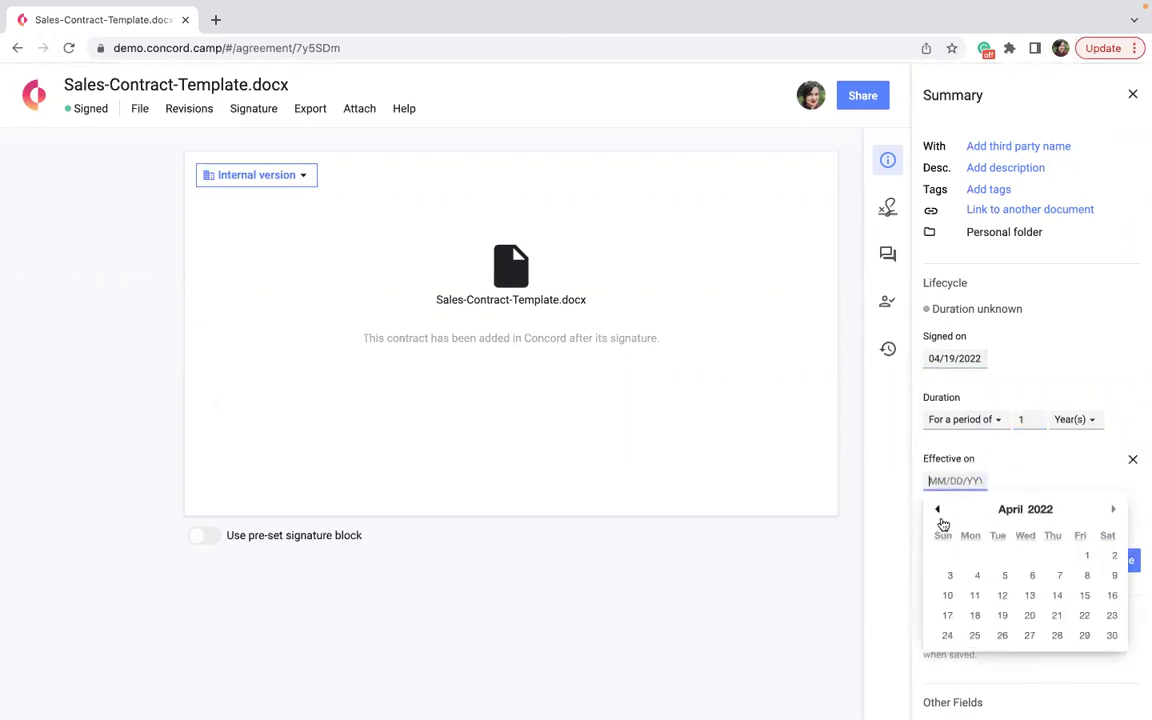
click(1002, 615)
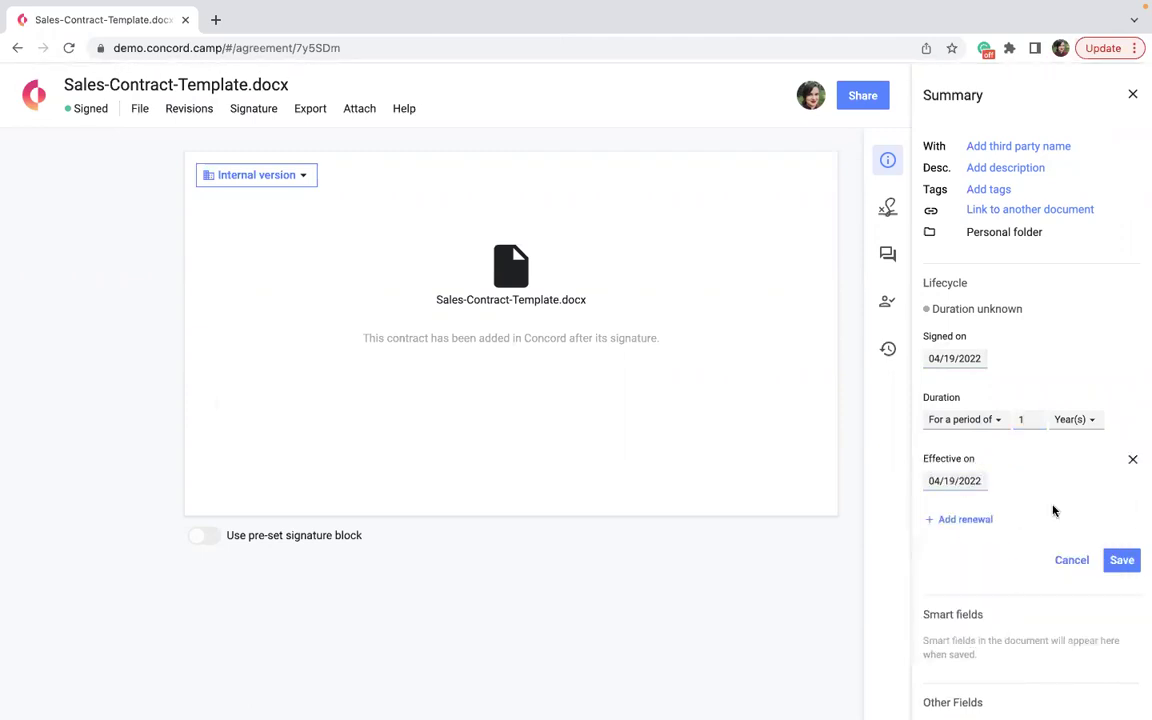
click(965, 518)
click(938, 622)
text(1)
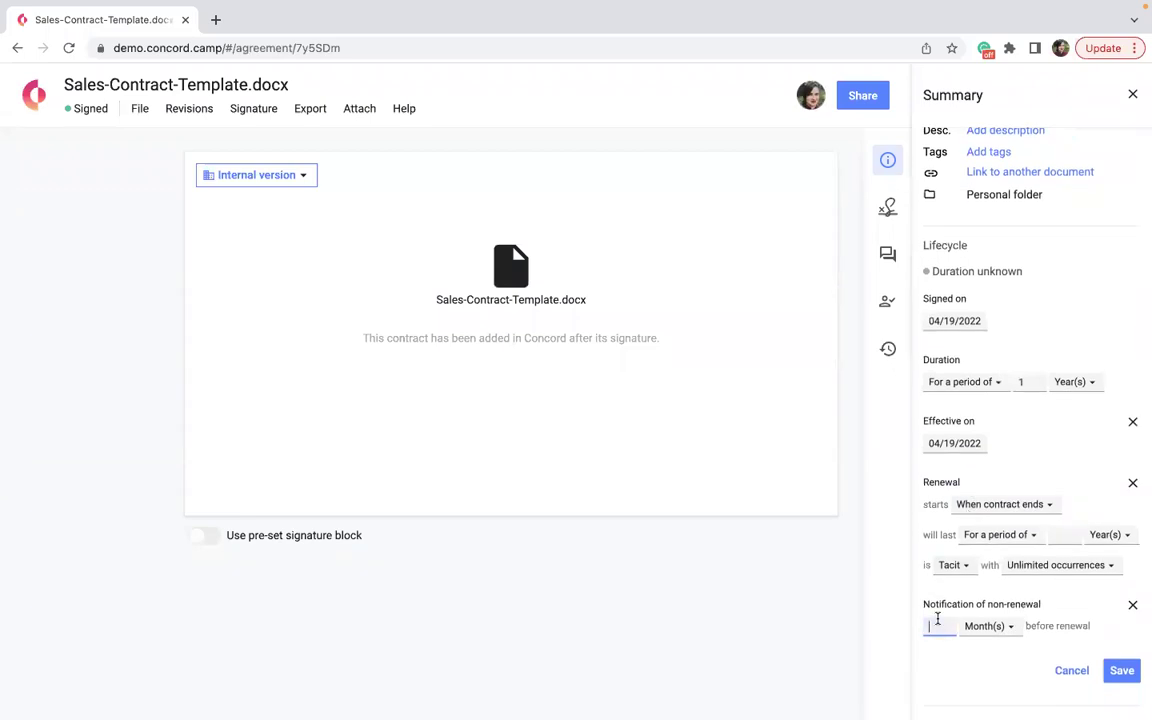
click(1120, 670)
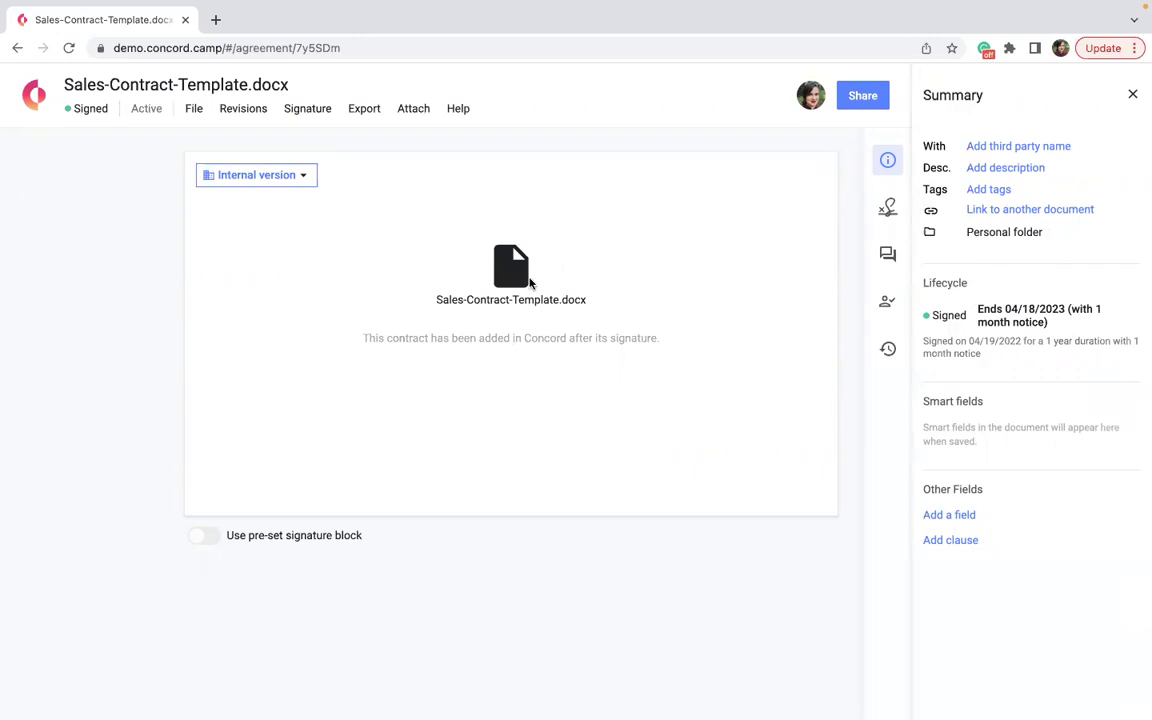
Leave Sales-Contract-Template.docx via its details dialog and return to the Home library.
click(90, 86)
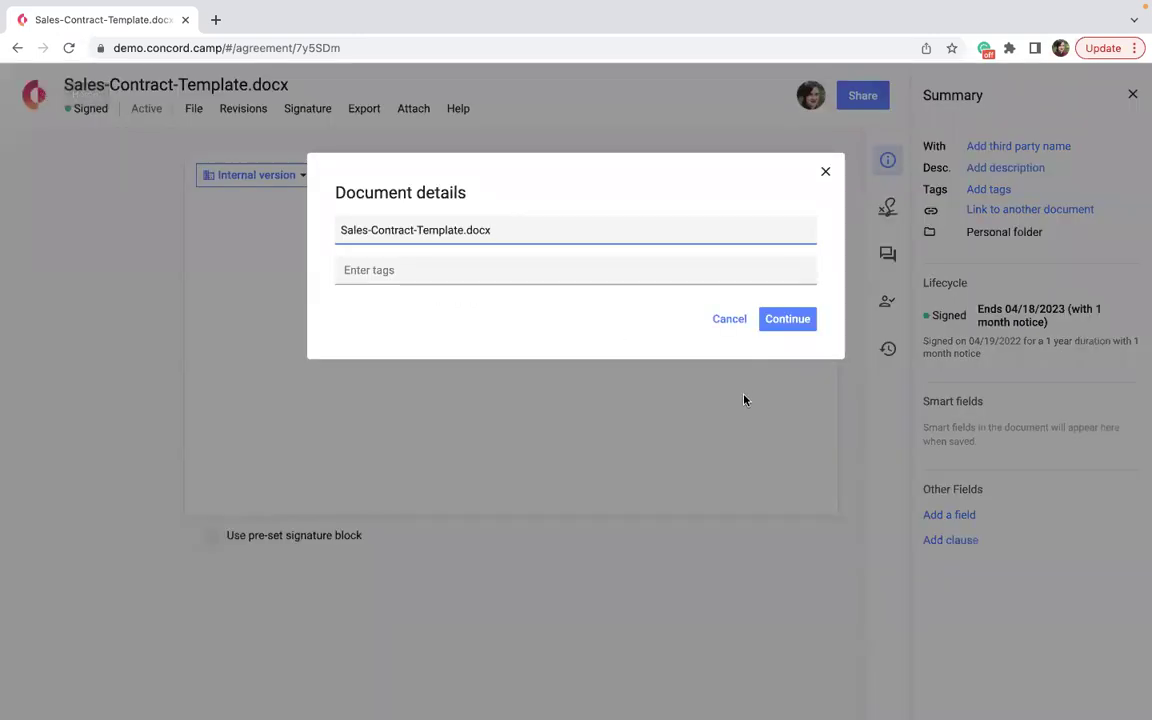
click(729, 320)
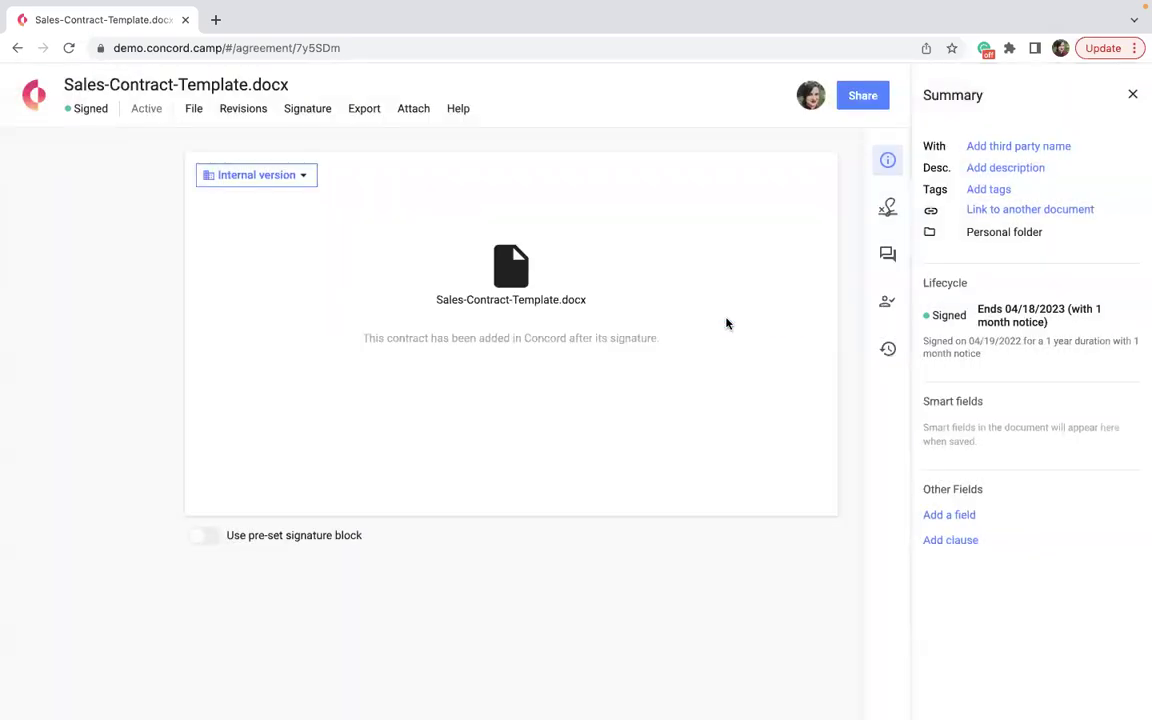
click(75, 86)
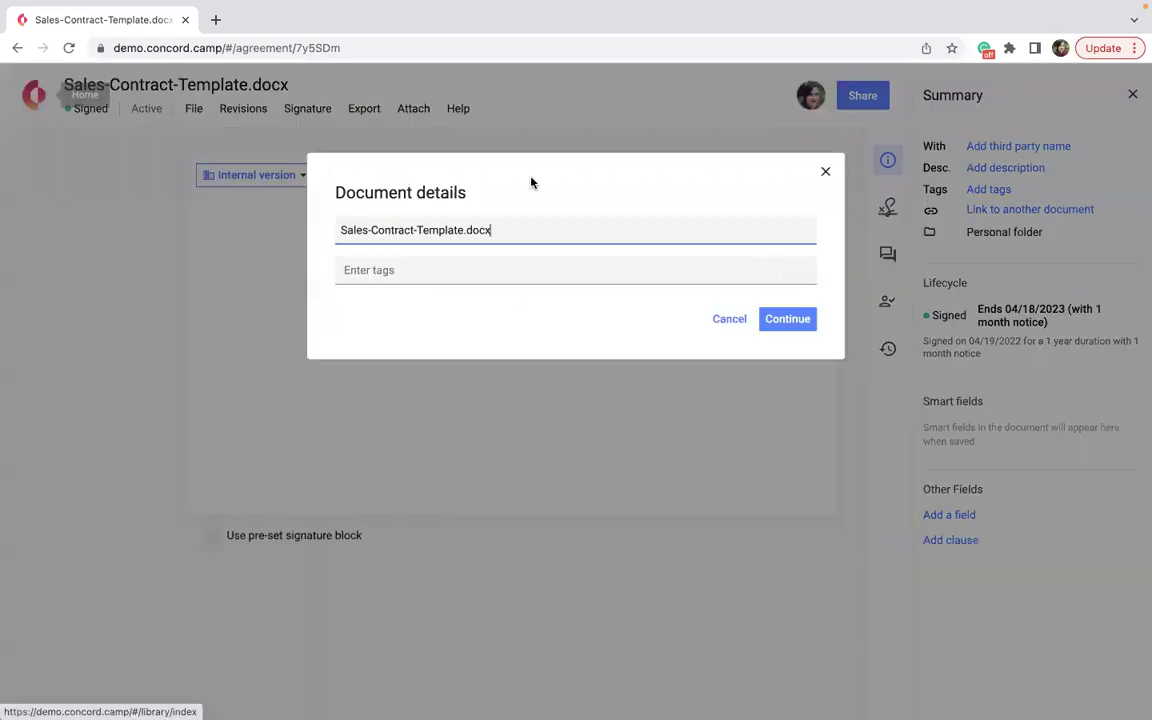
click(777, 319)
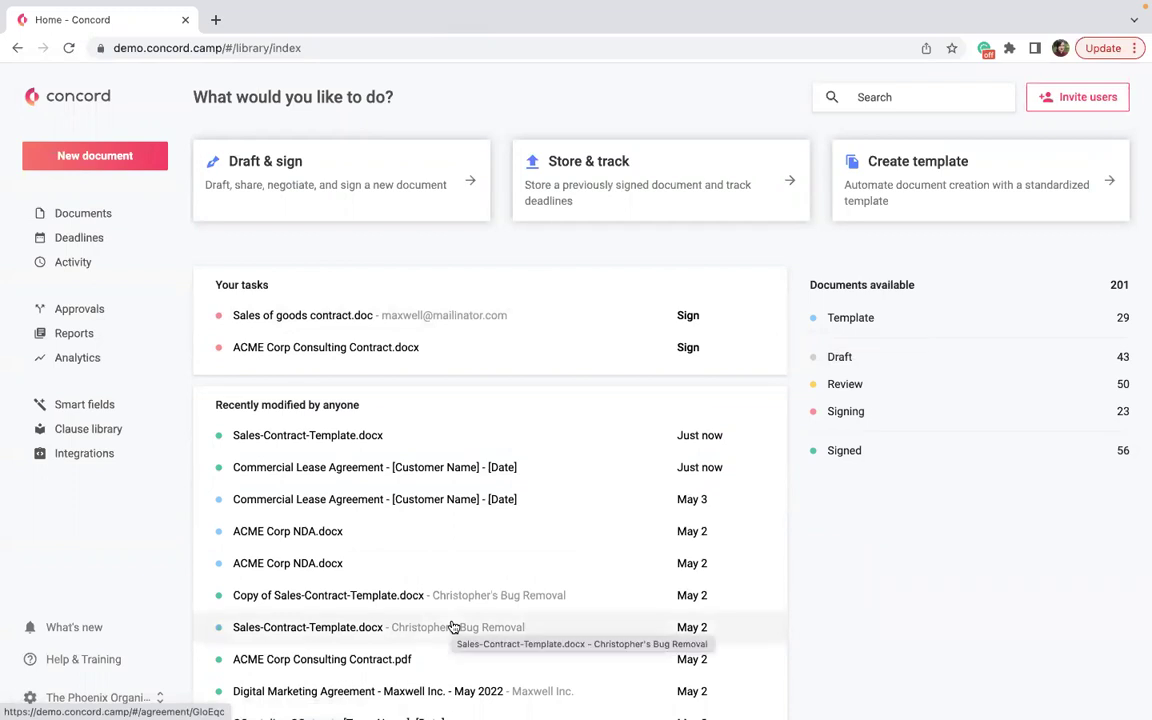
Create a new document report titled 'Signed within the last 30 Days', fixing typos in the name.
click(72, 338)
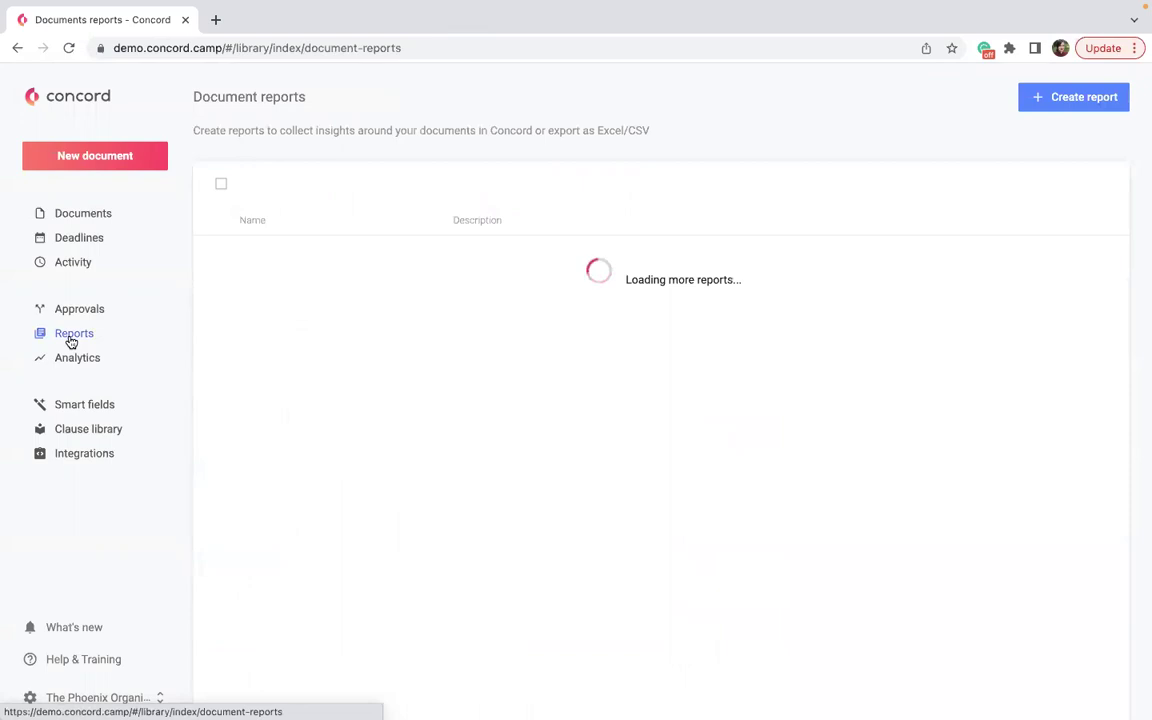
click(1055, 101)
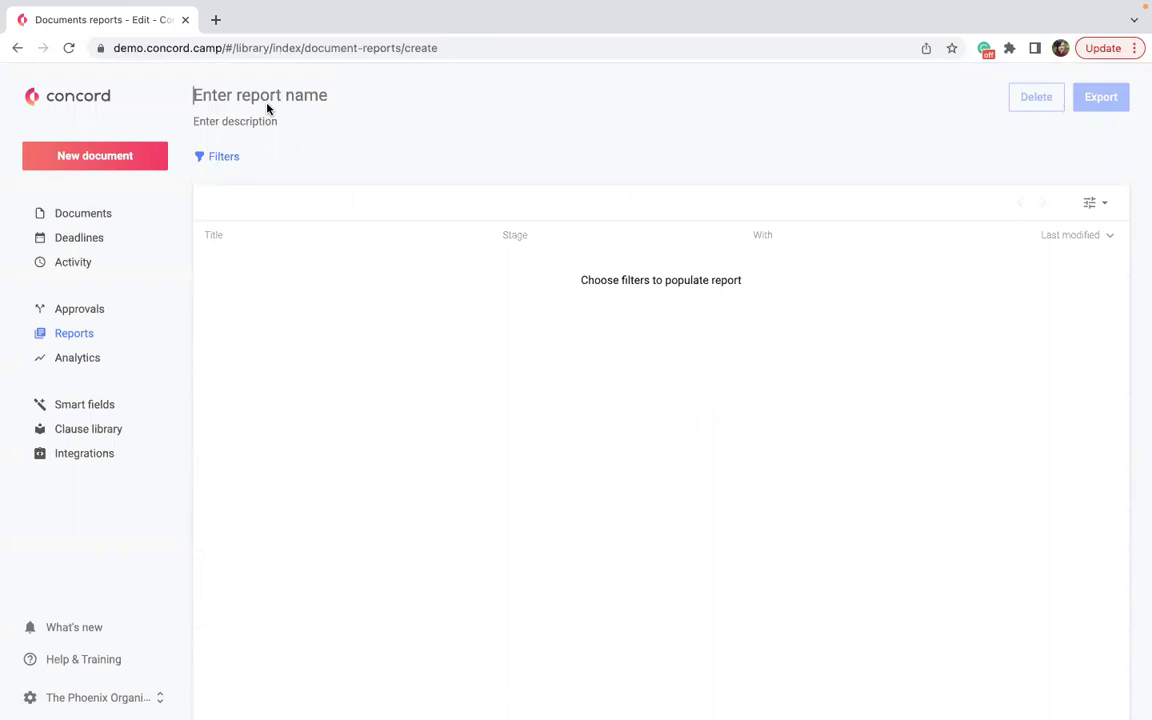
text(Signed within t)
key(BackSpace)
key(BackSpace)
key(BackSpace)
key(BackSpace)
key(BackSpace)
key(BackSpace)
key(BackSpace)
key(BackSpace)
text(last 30 Days)
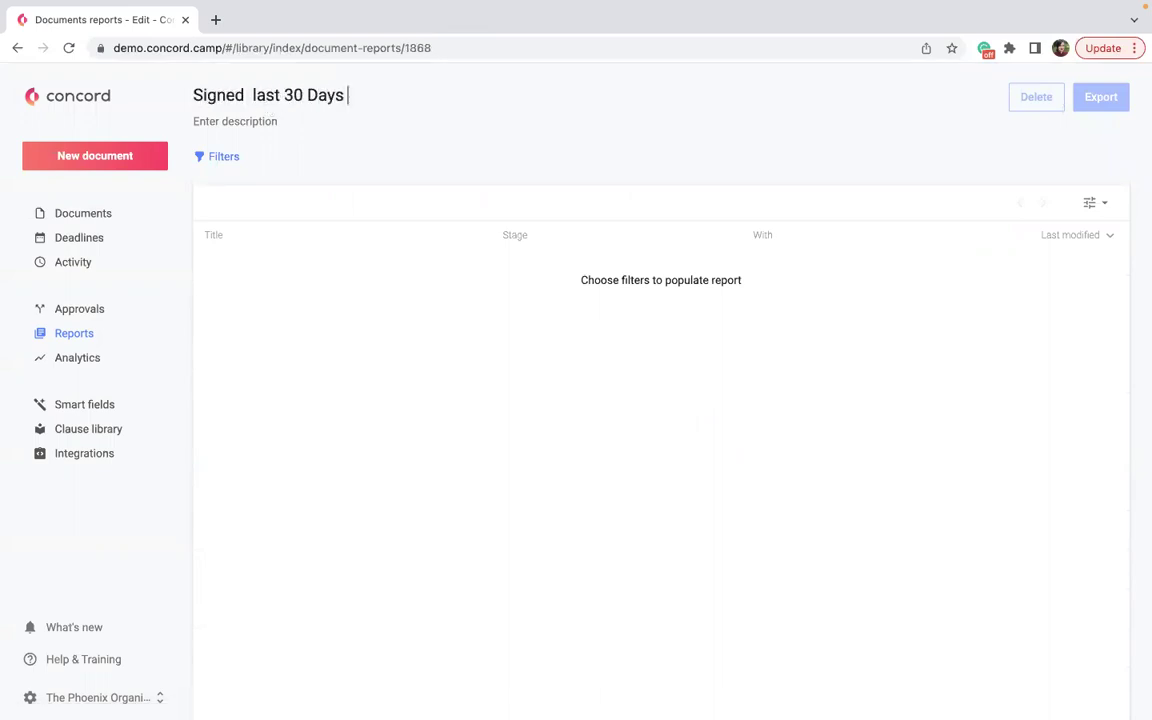
click(248, 95)
text(withing th)
key(BackSpace)
key(BackSpace)
key(BackSpace)
key(BackSpace)
text(the)
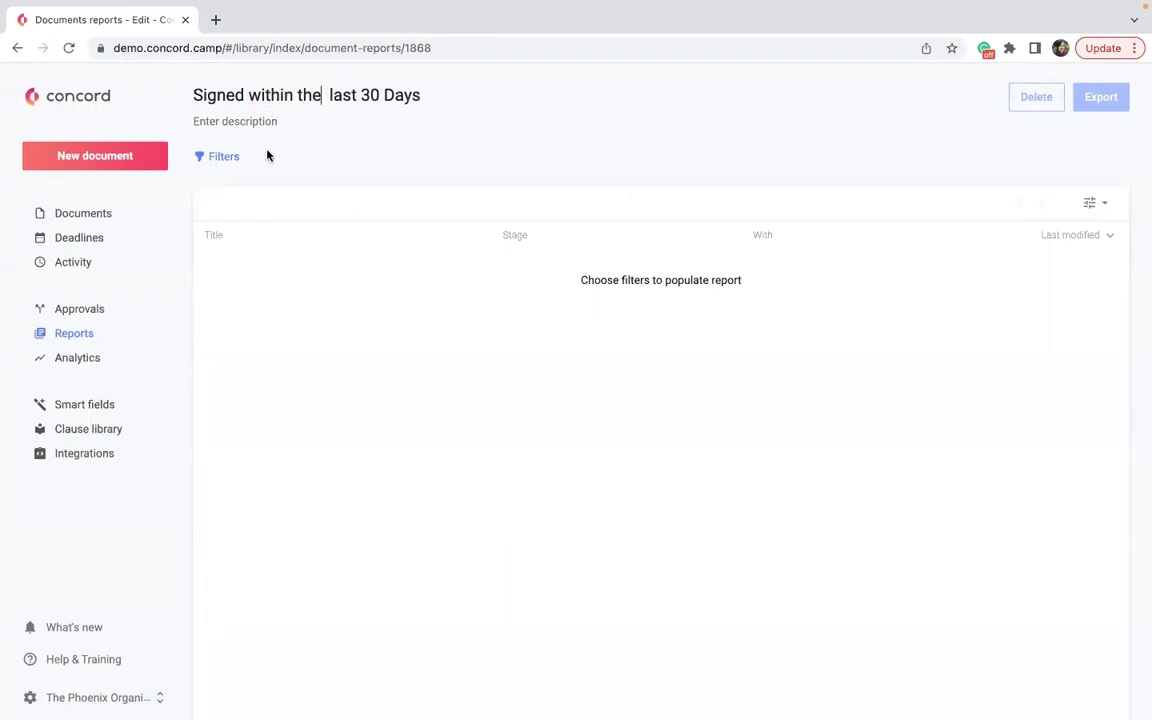
key(Delete)
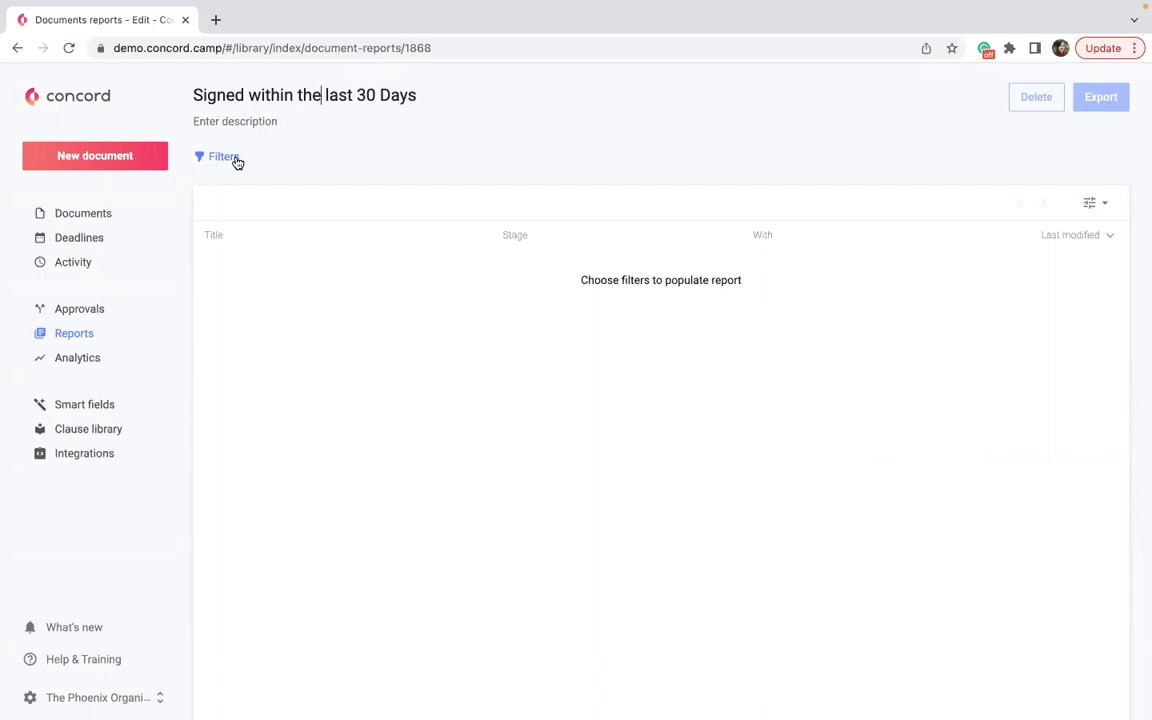
click(237, 160)
Filter the report to Stage Signed and signature date within the last 30 days.
mouse_move(238, 226)
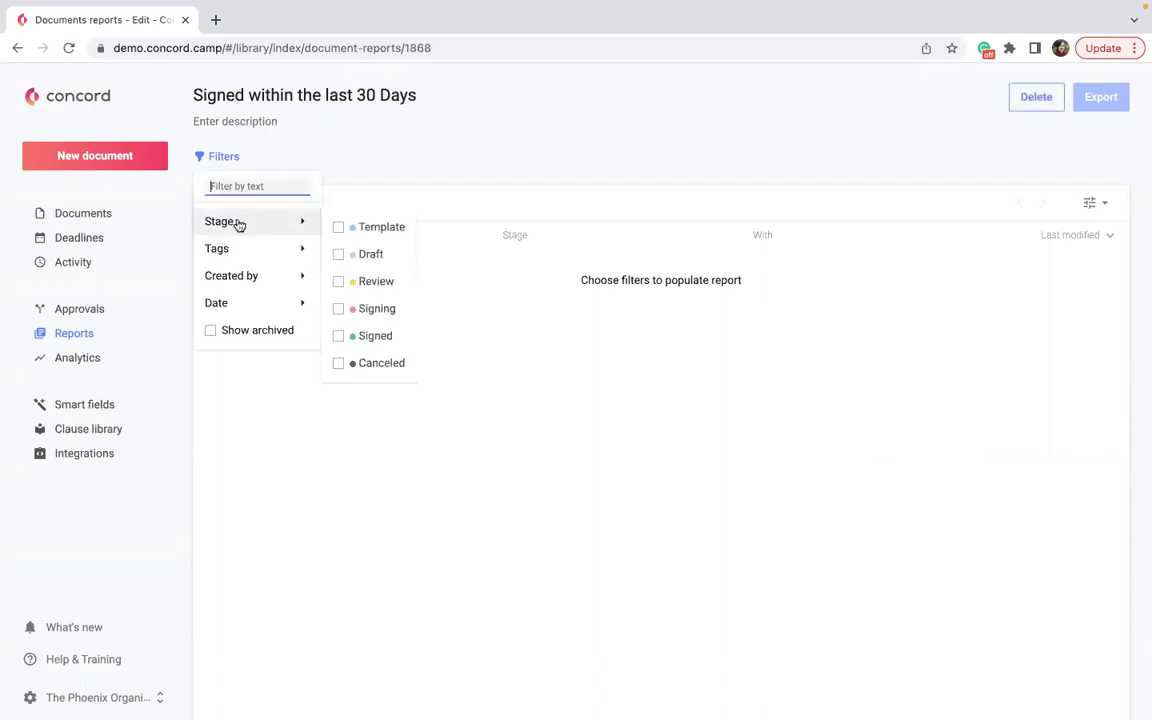
click(338, 336)
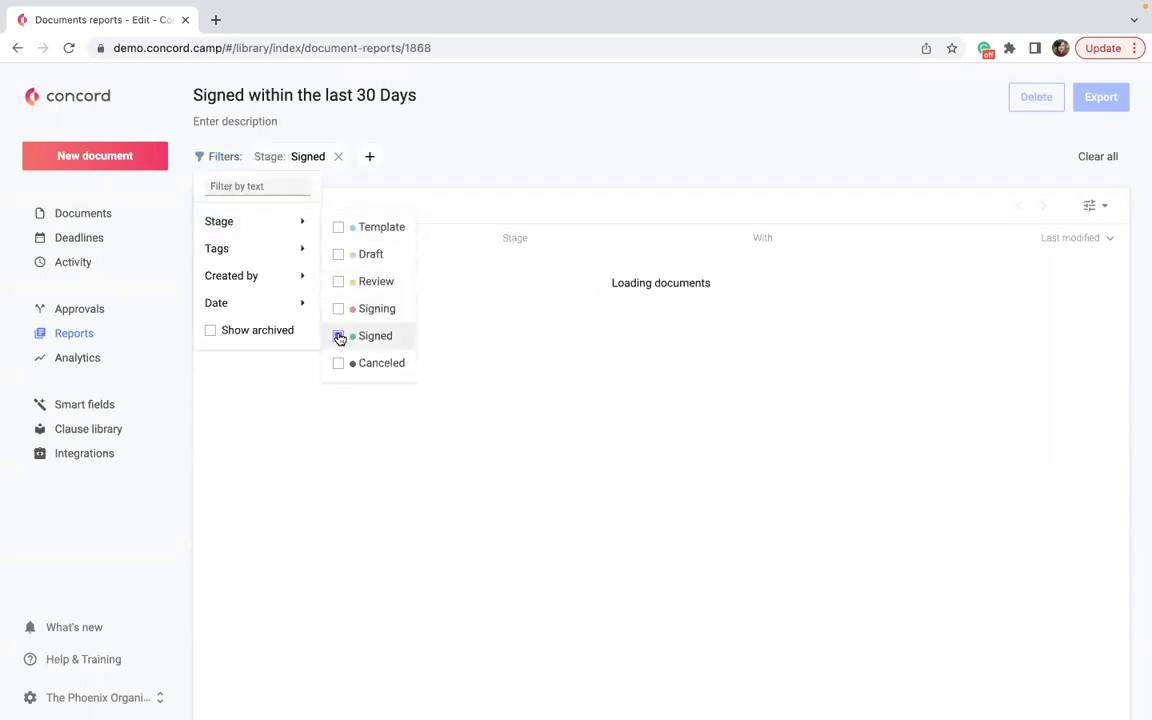
mouse_move(293, 311)
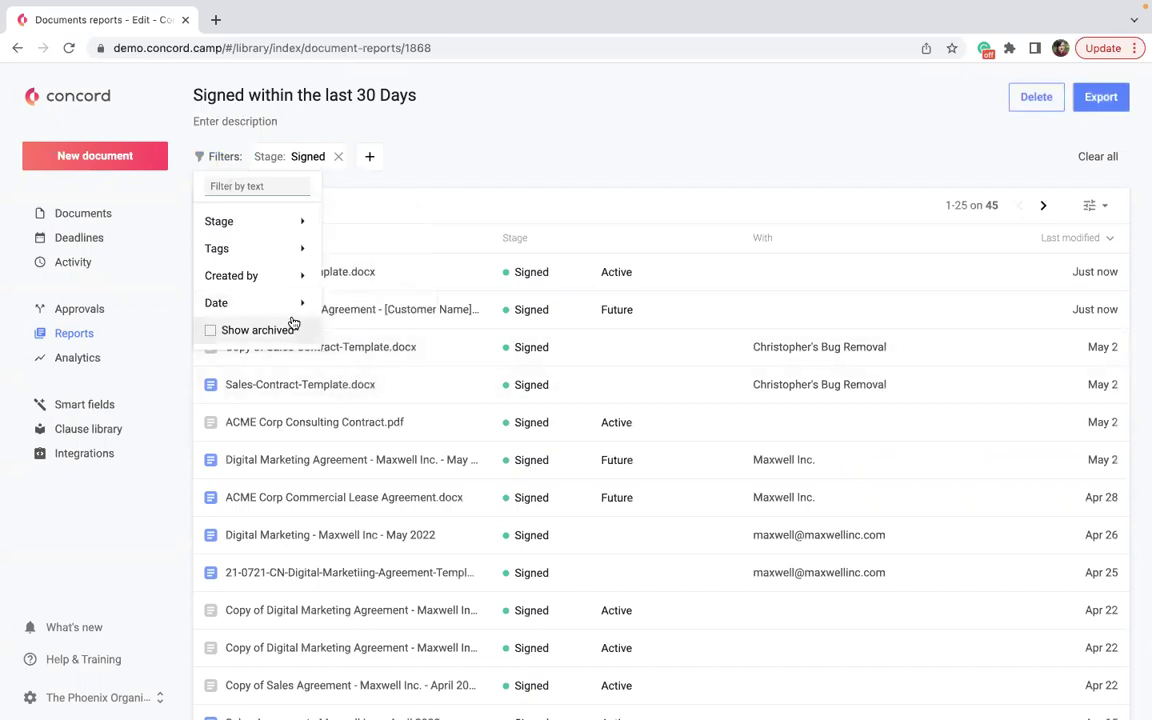
click(360, 390)
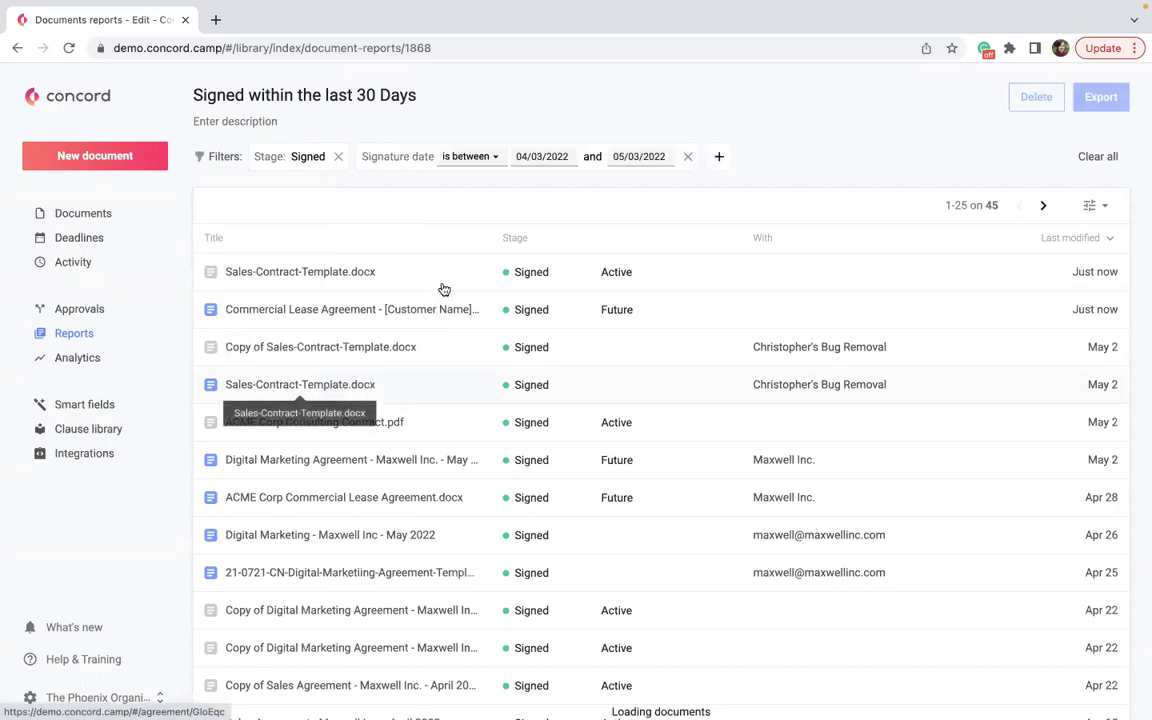
click(499, 158)
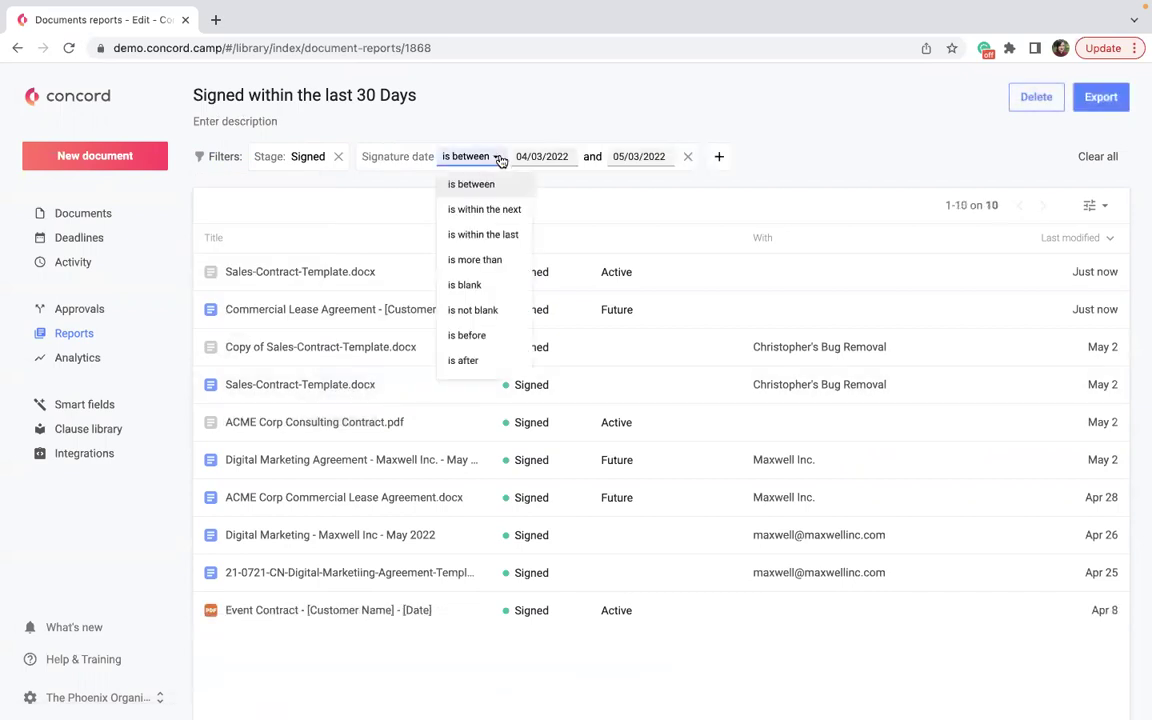
click(484, 234)
click(675, 100)
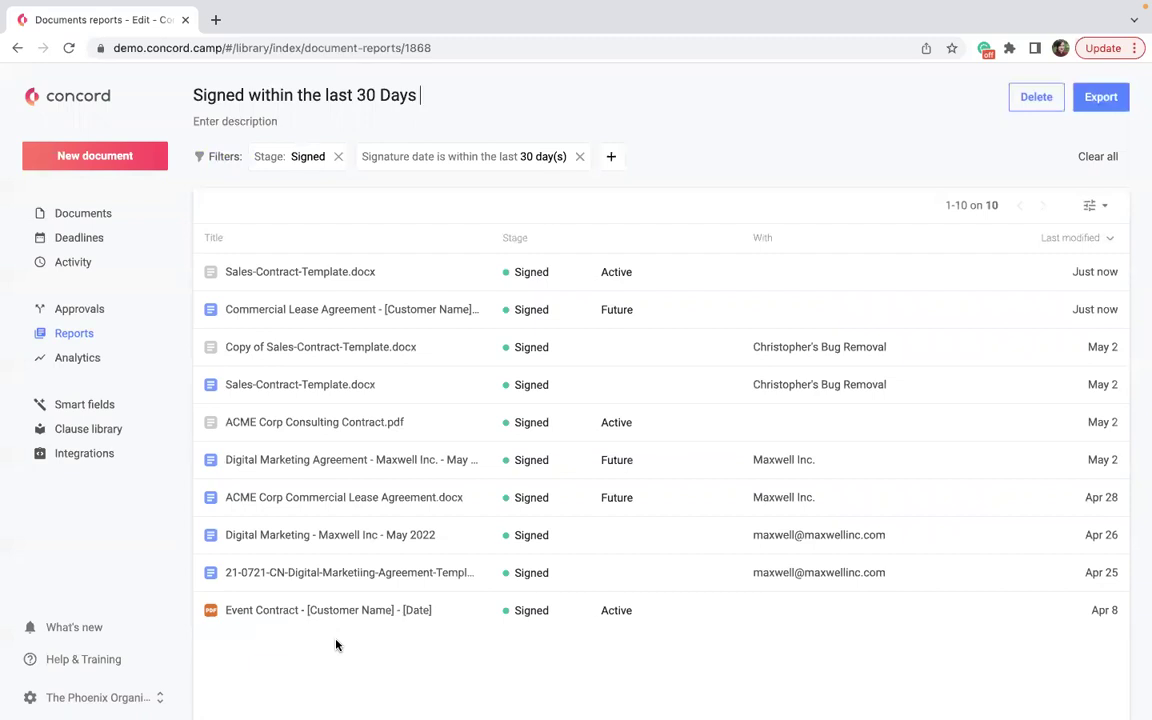
click(1108, 98)
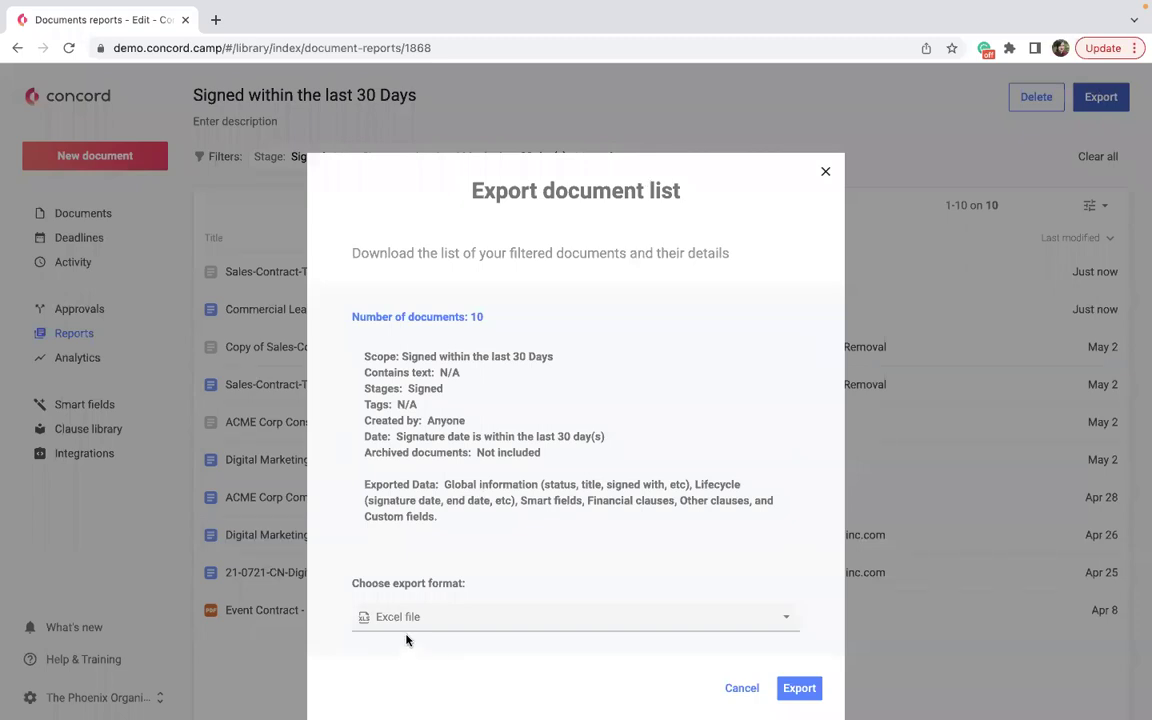
Export the filtered list as an Excel file and dismiss the processing notice.
click(799, 688)
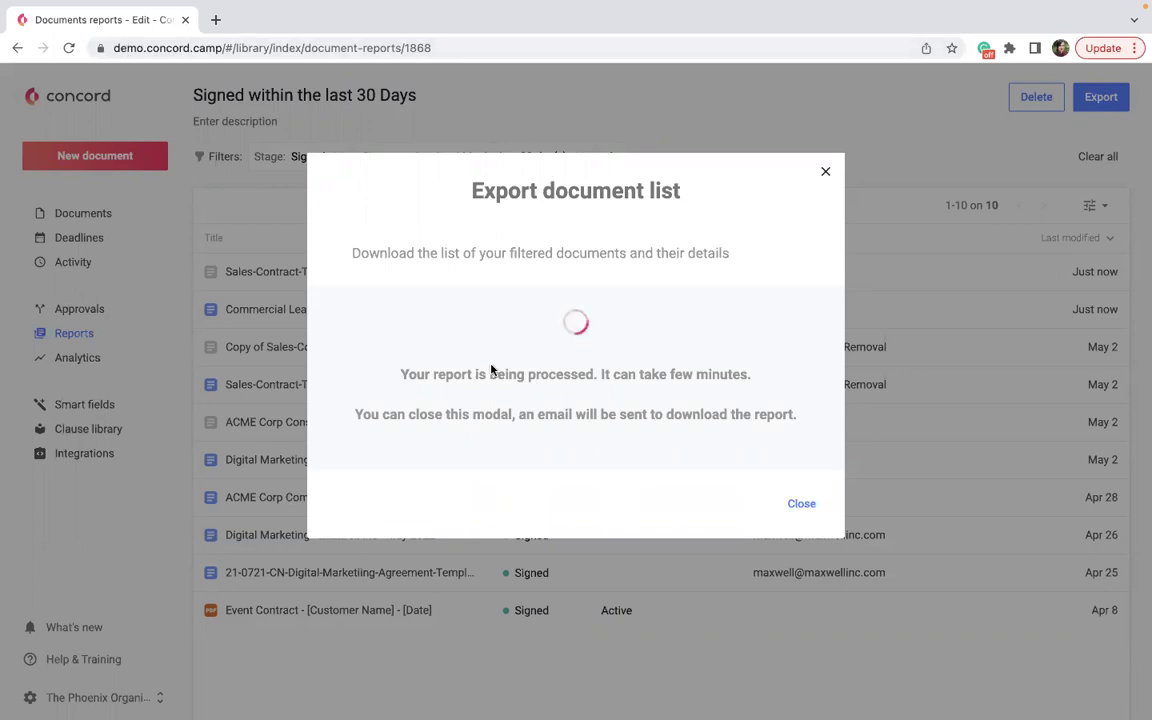
click(800, 503)
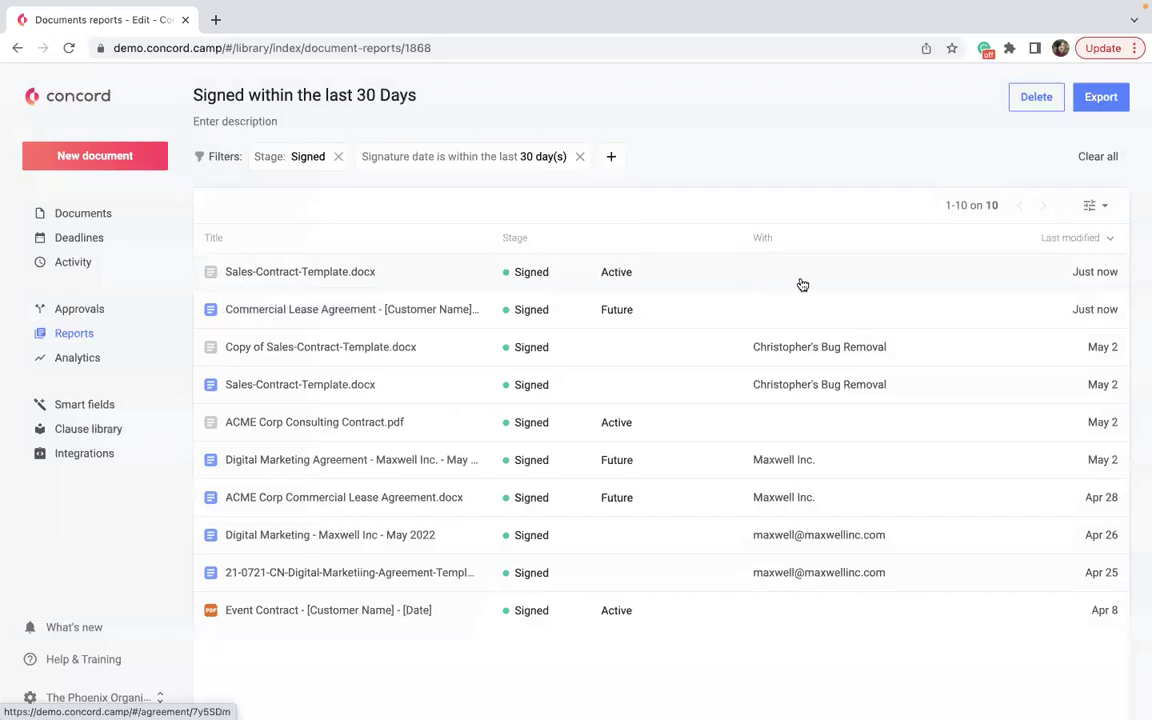
Review the report's available columns without changes, then go back to the Home page.
click(1090, 208)
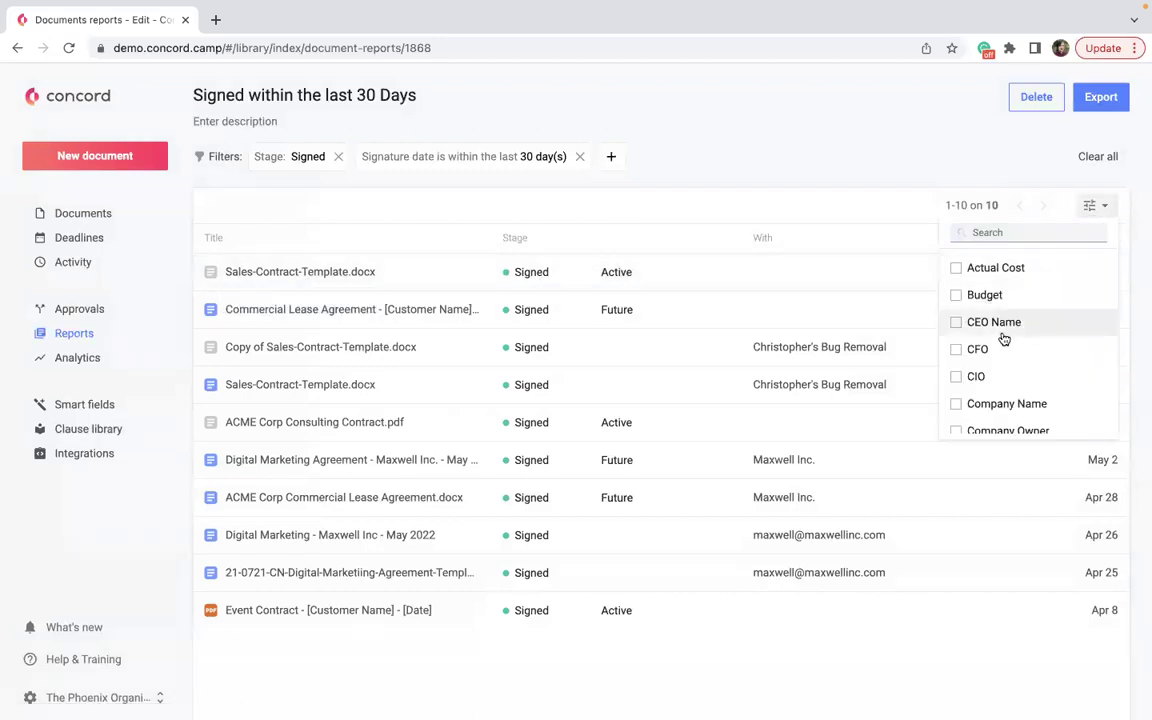
scroll(1003, 334, down, 5)
scroll(978, 418, down, 10)
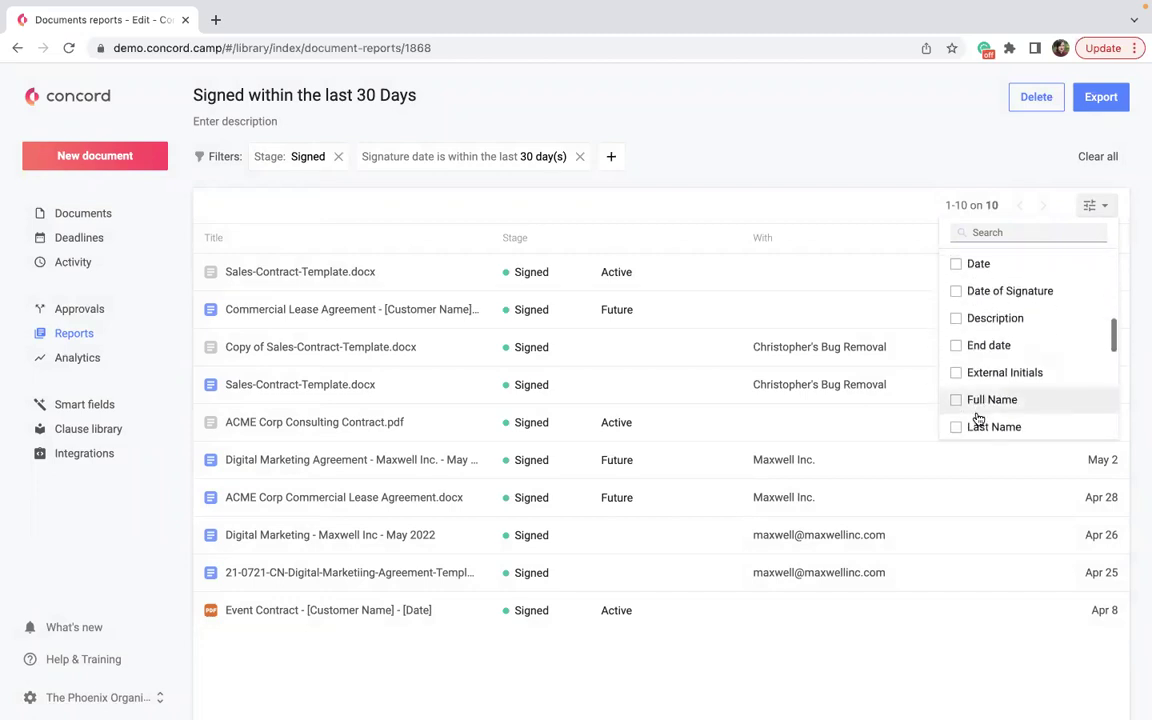
click(813, 83)
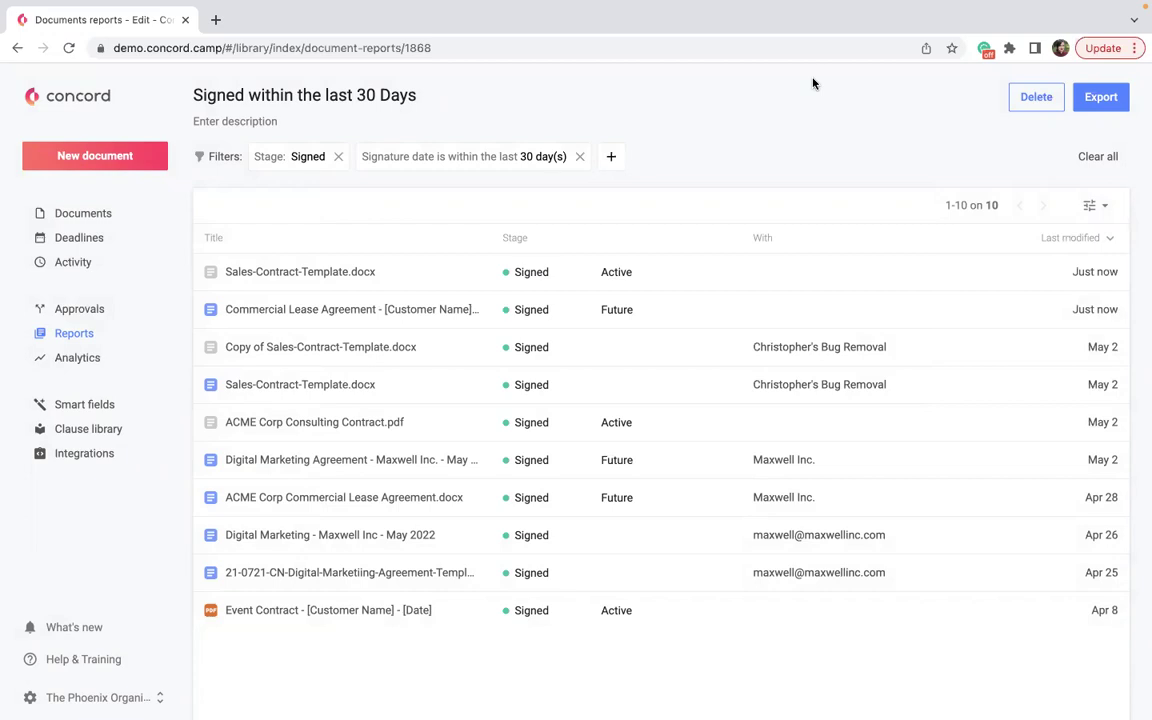
click(28, 100)
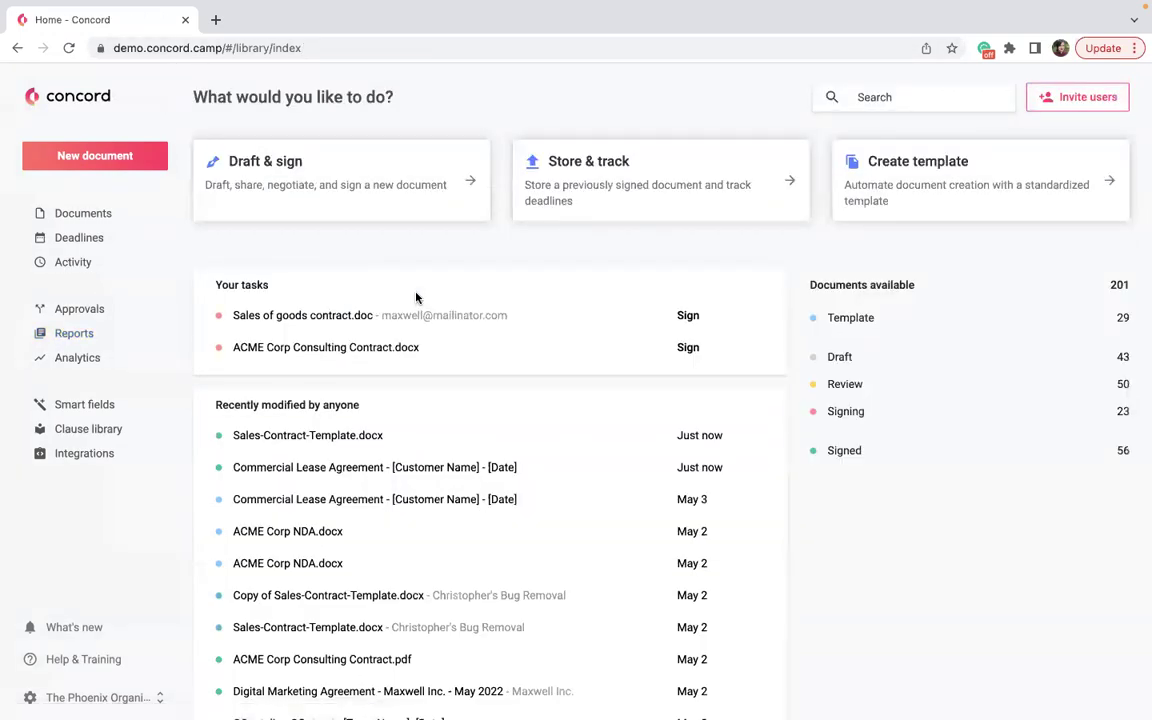
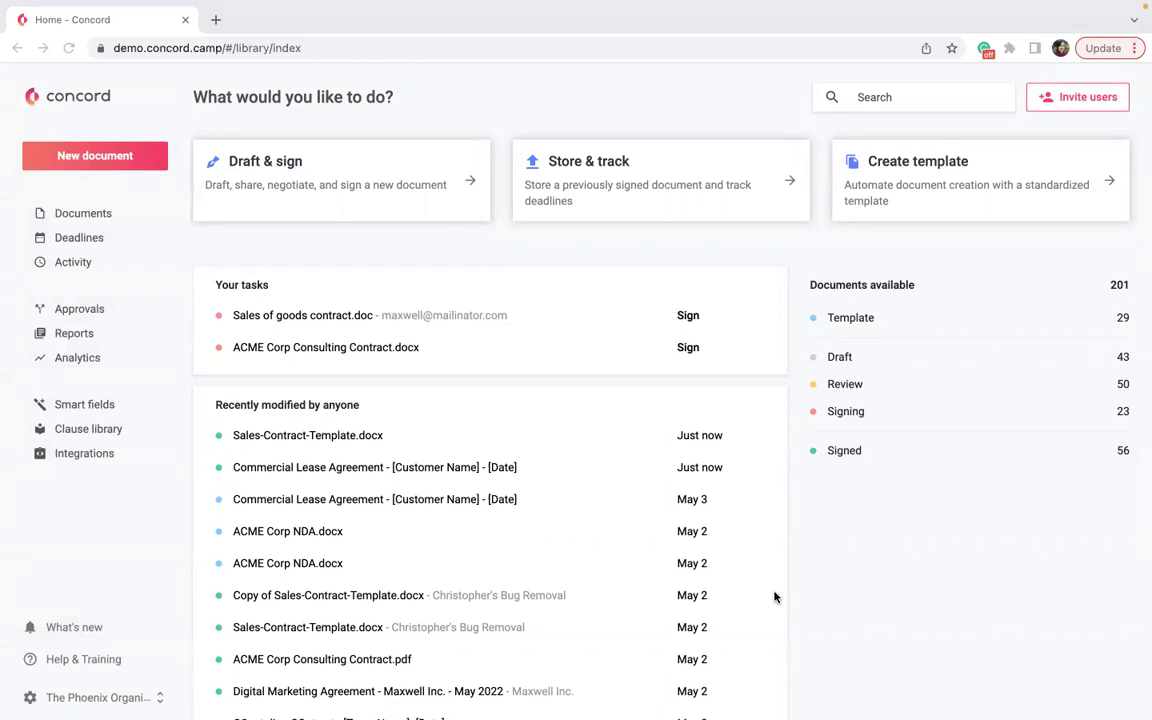
Create a draft document by uploading SaaS Subscription Agreement PDF IMG.pdf, imported as a PDF.
click(321, 190)
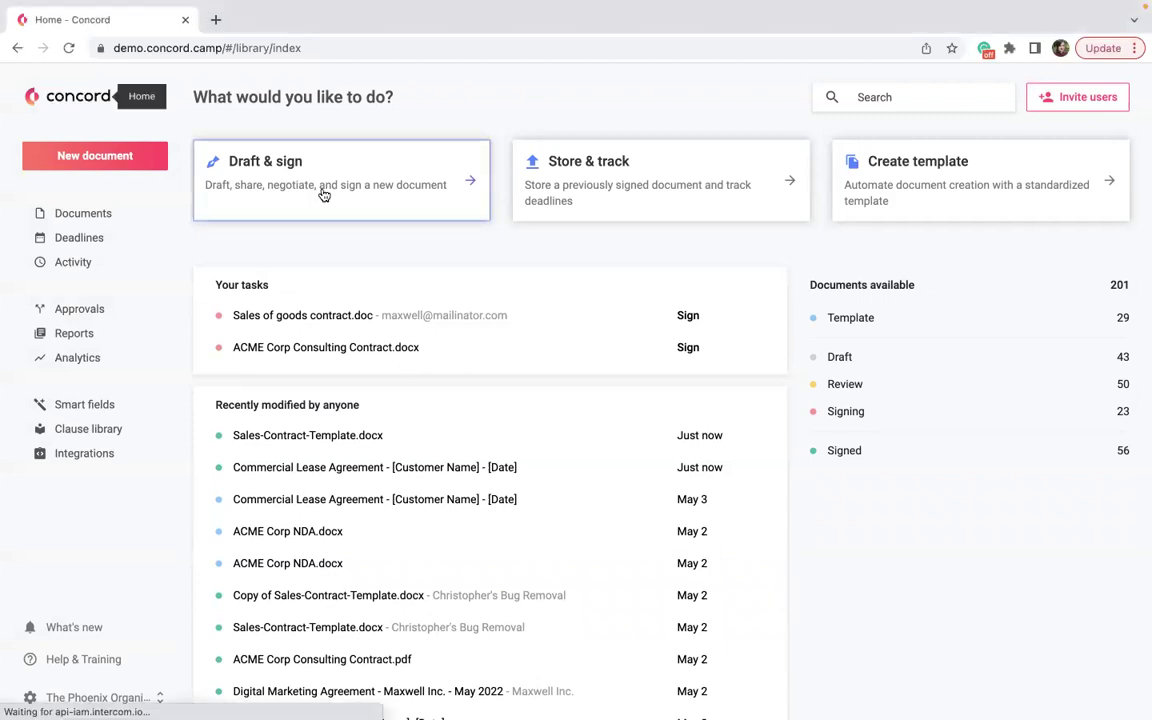
click(504, 330)
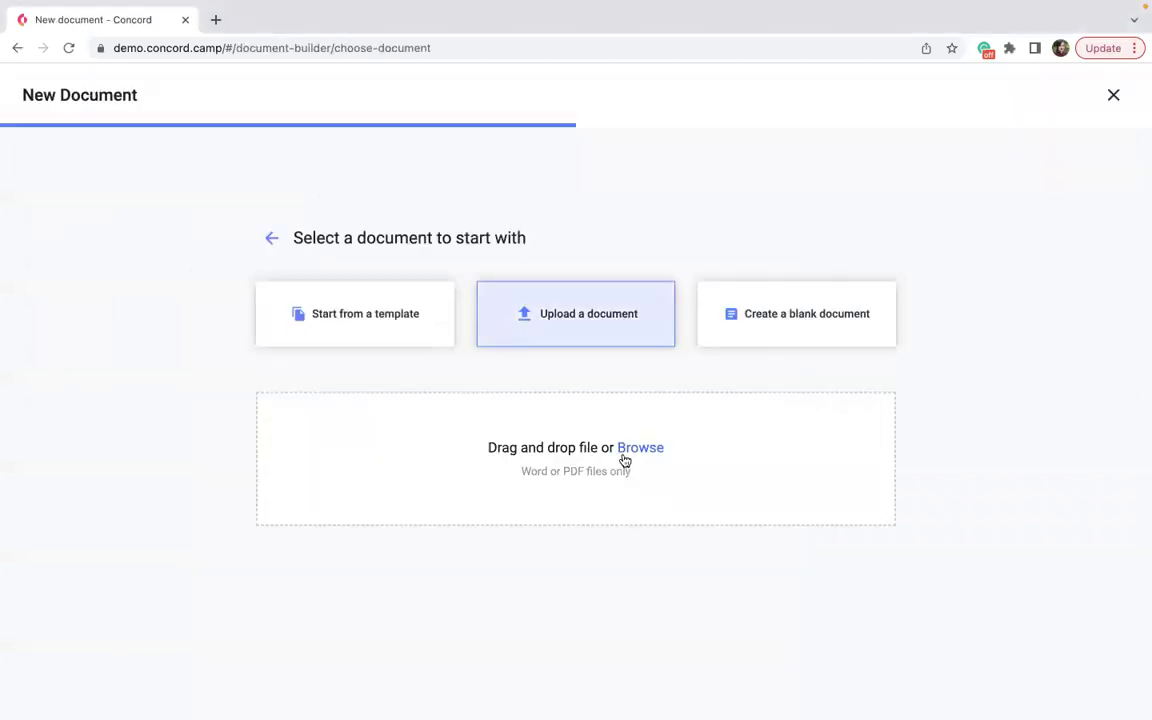
click(631, 452)
click(482, 363)
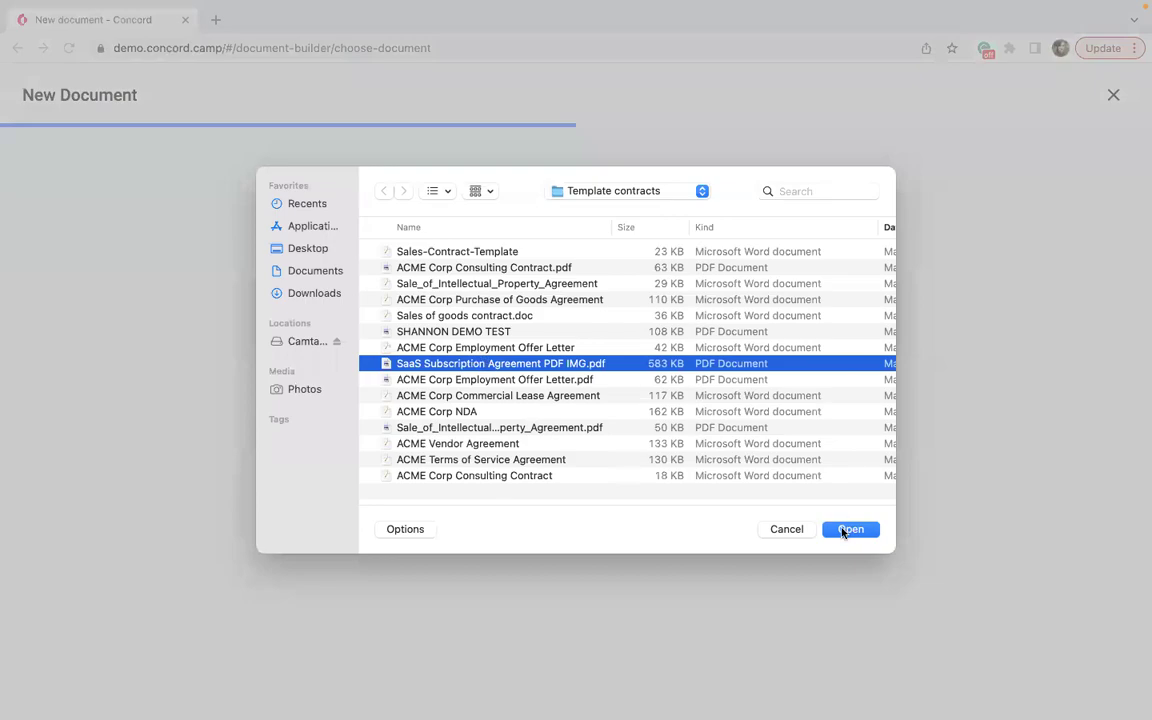
click(848, 528)
click(766, 347)
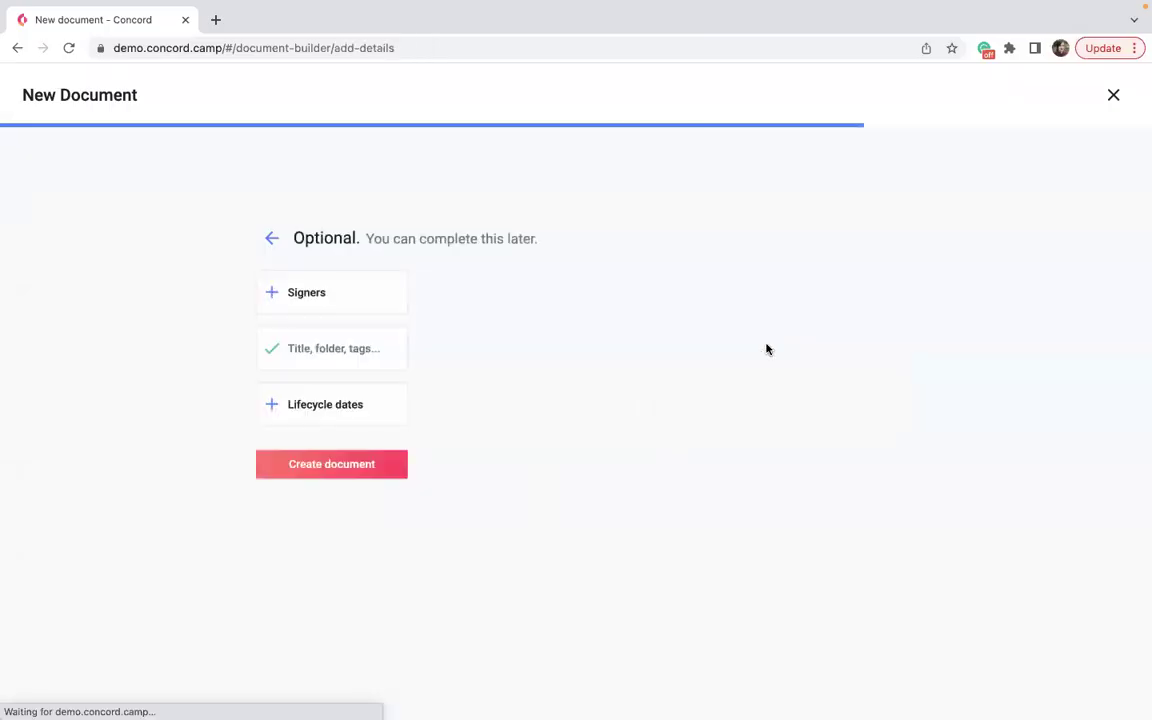
click(366, 475)
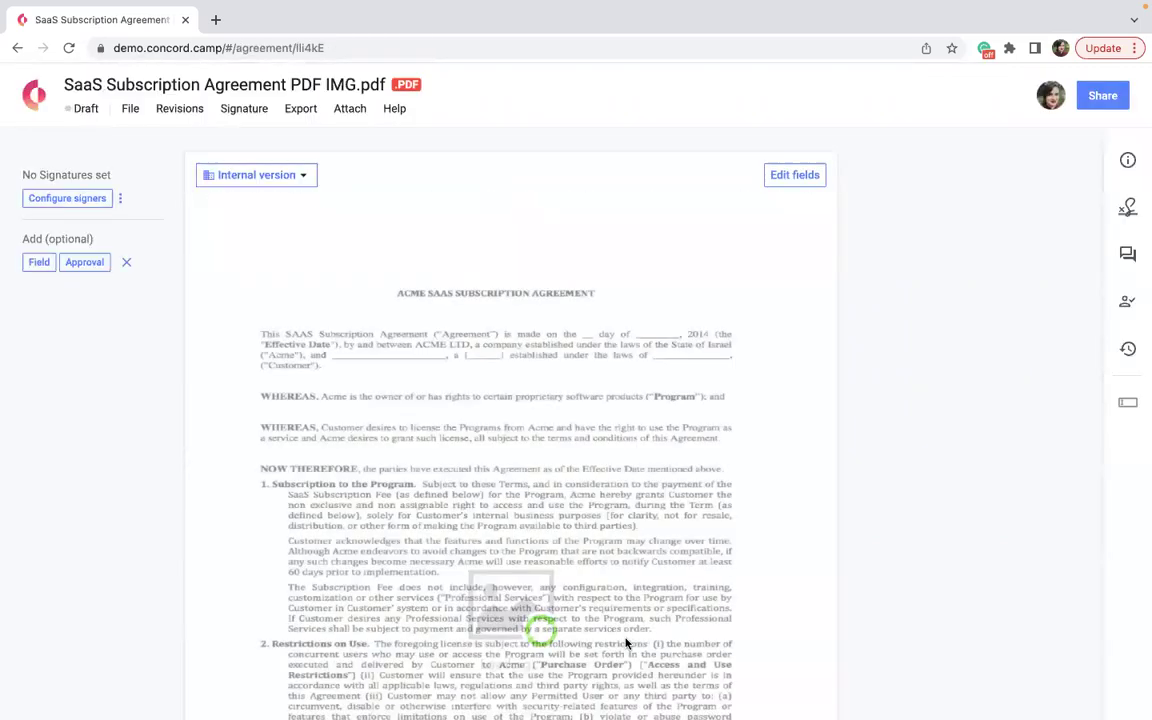
Keep the 'SaaS Subscription Agreement PDF IMG.pdf' title in Document details and proceed to sharing.
click(1102, 95)
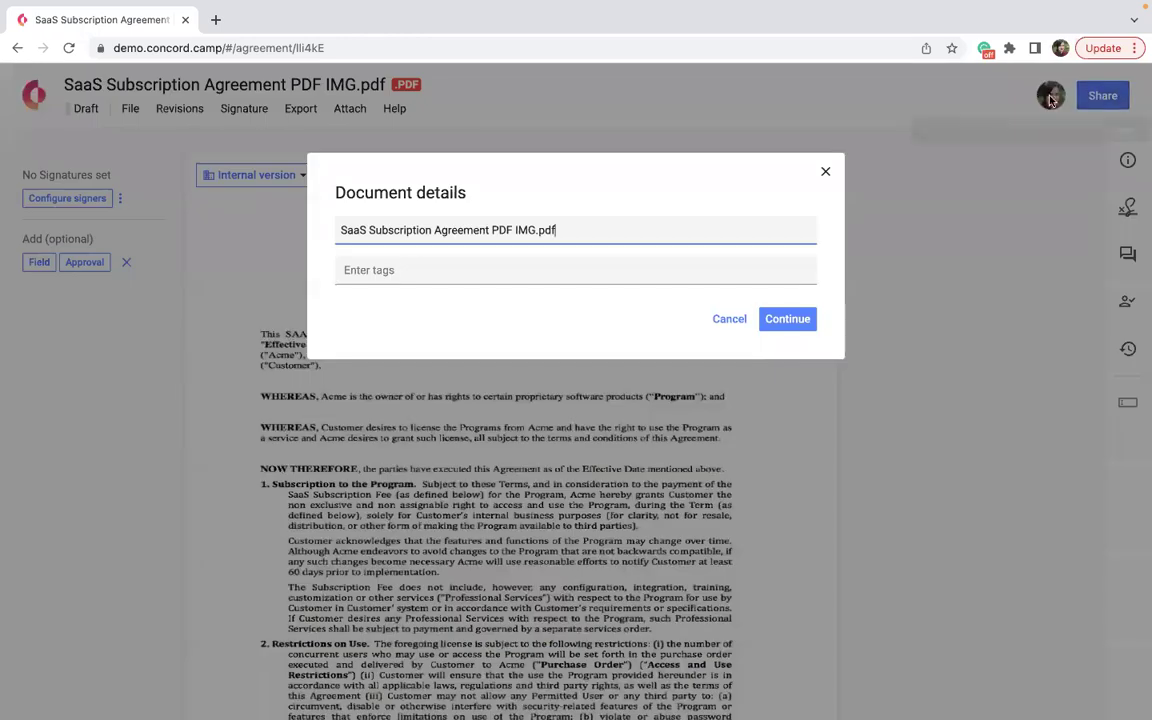
click(787, 320)
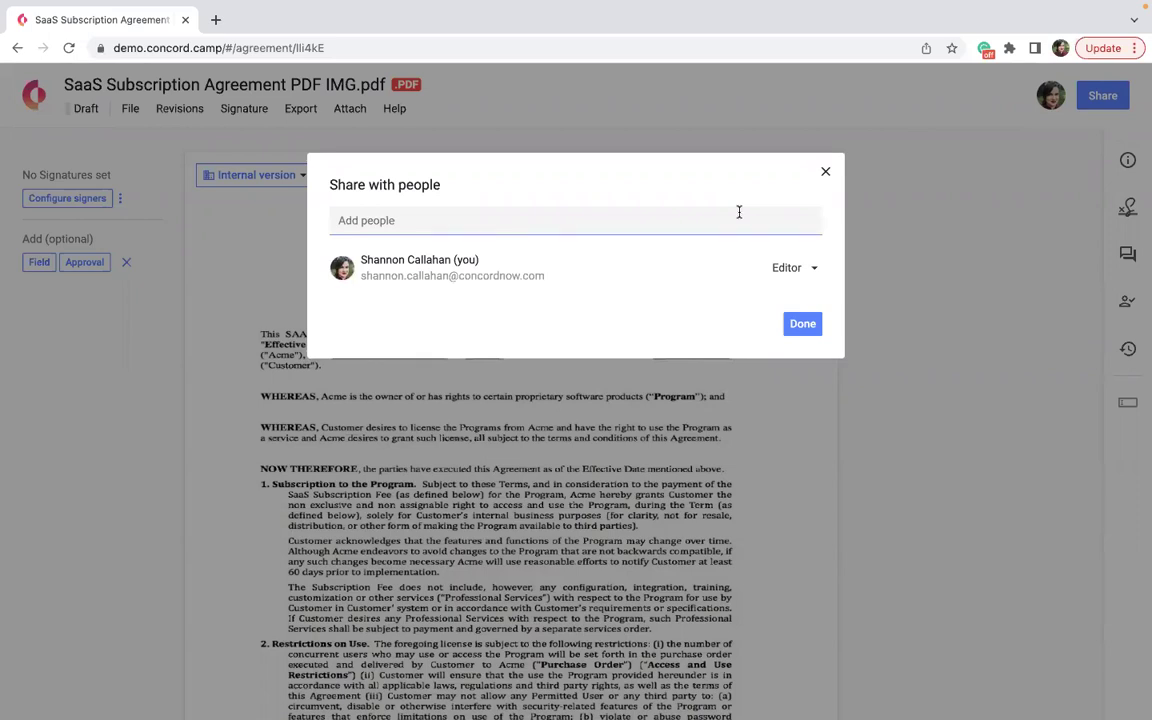
Invite a colleague as Limited Editor with the message 'Please take a look atthis,' and send it.
click(736, 215)
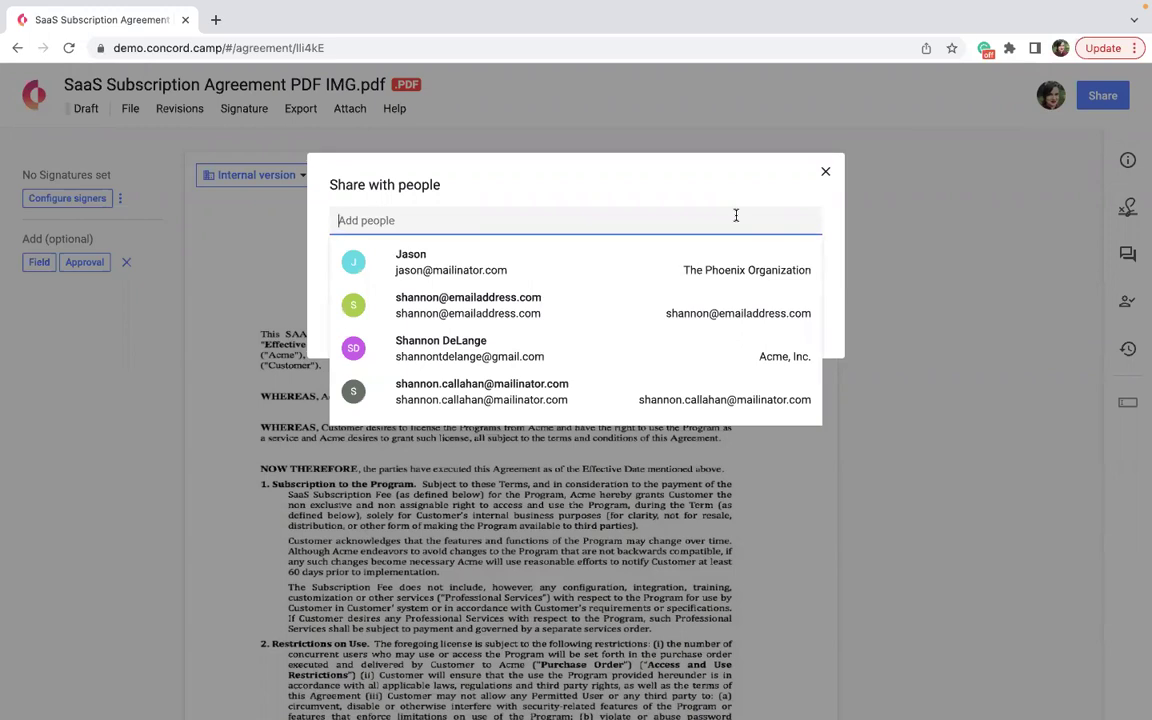
click(680, 253)
click(519, 283)
key(ctrl+a)
key(BackSpace)
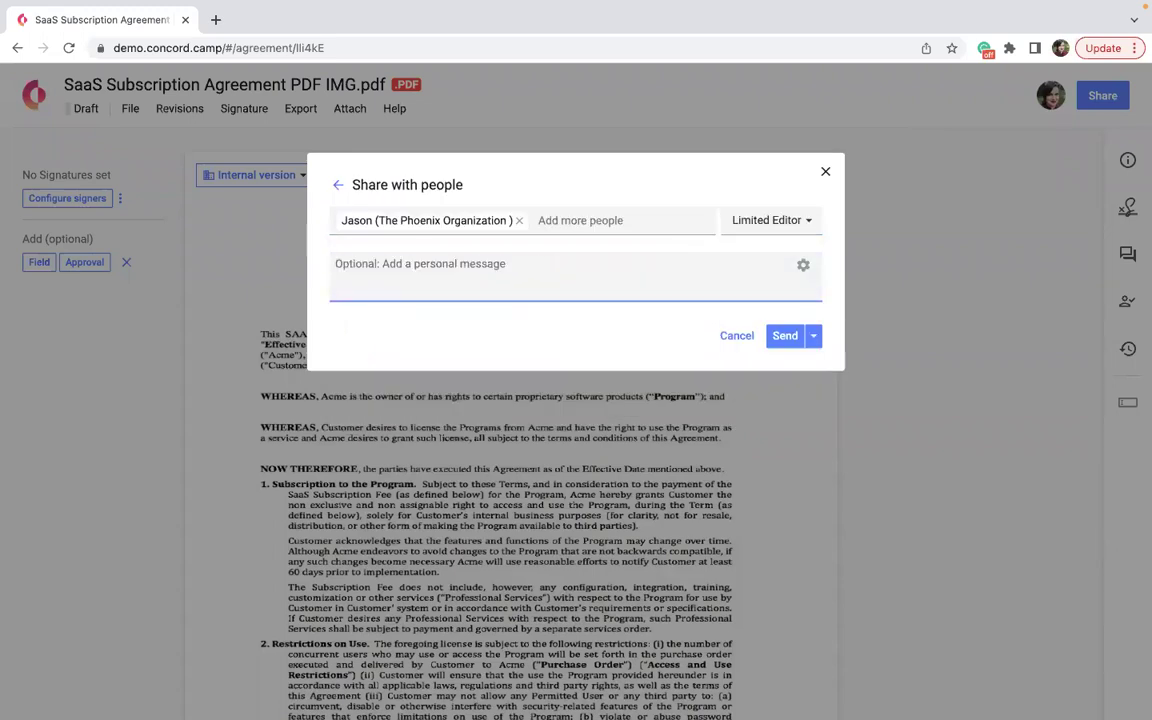
text(Ple)
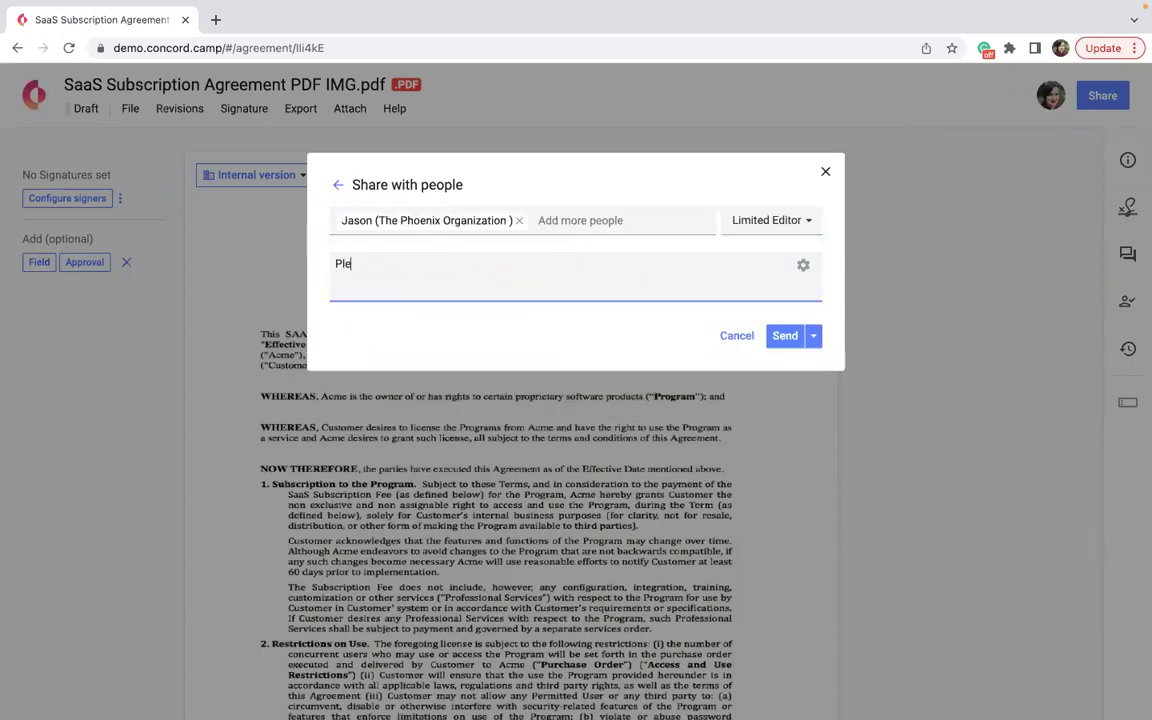
text(ase take a look atthis,)
key(Return)
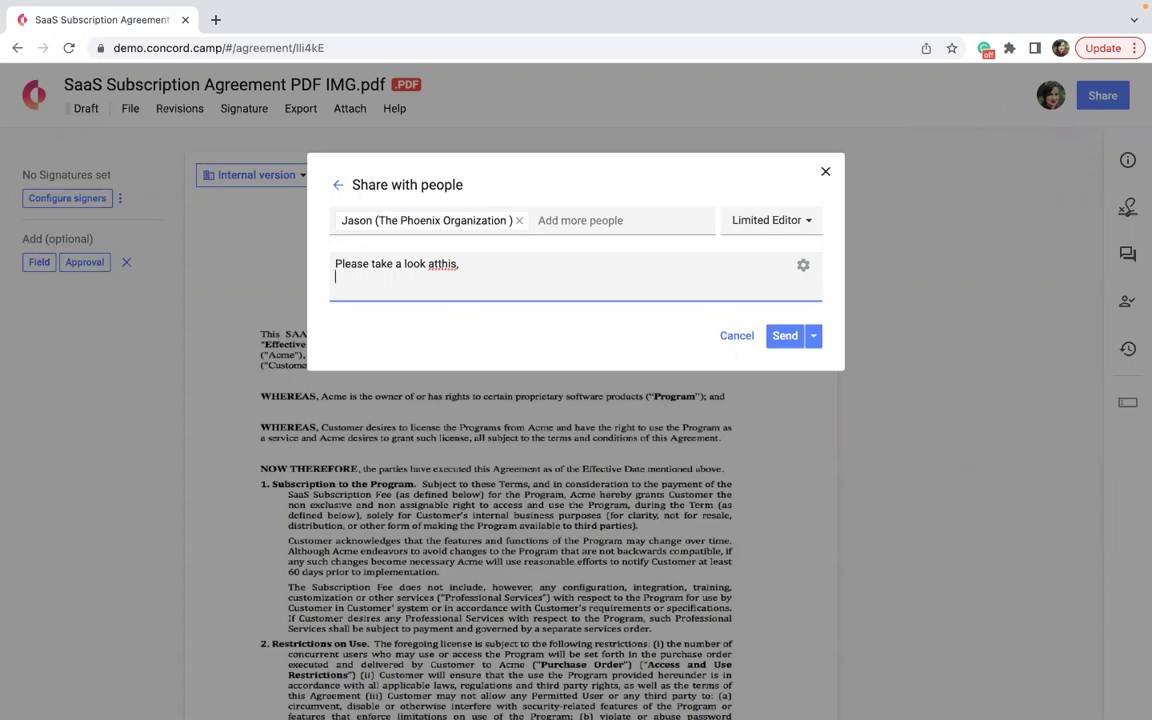
click(781, 337)
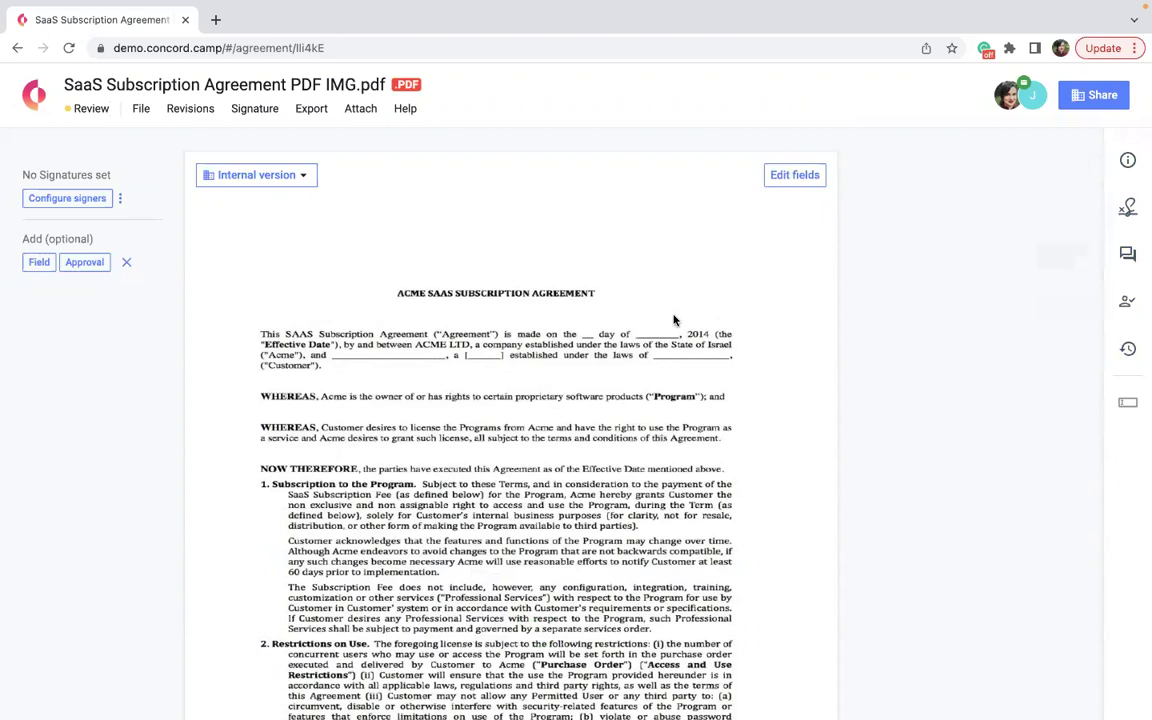
click(1124, 210)
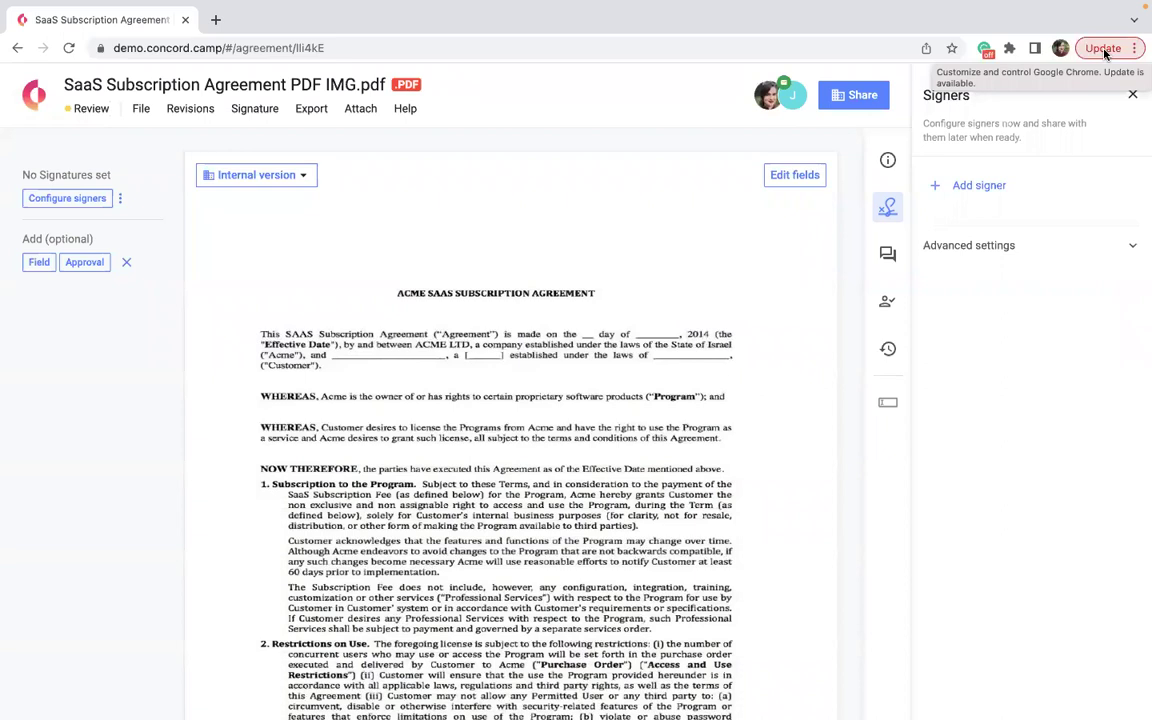
click(1132, 94)
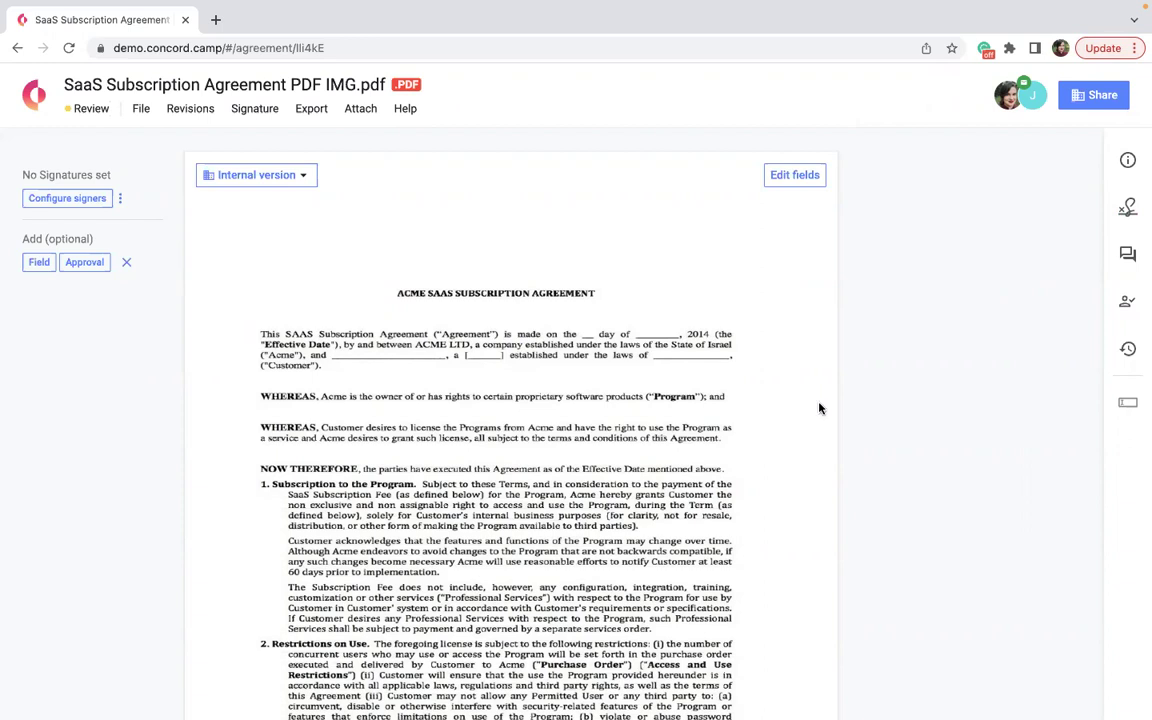
scroll(829, 365, down, 1)
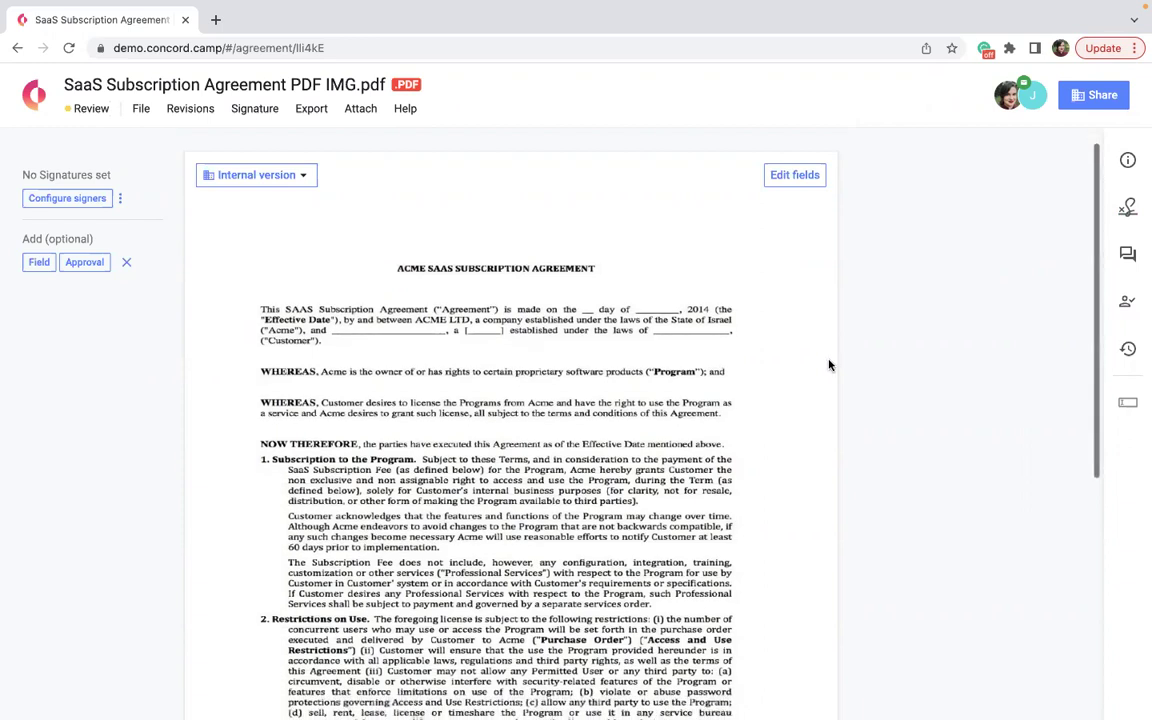
scroll(829, 365, down, 1)
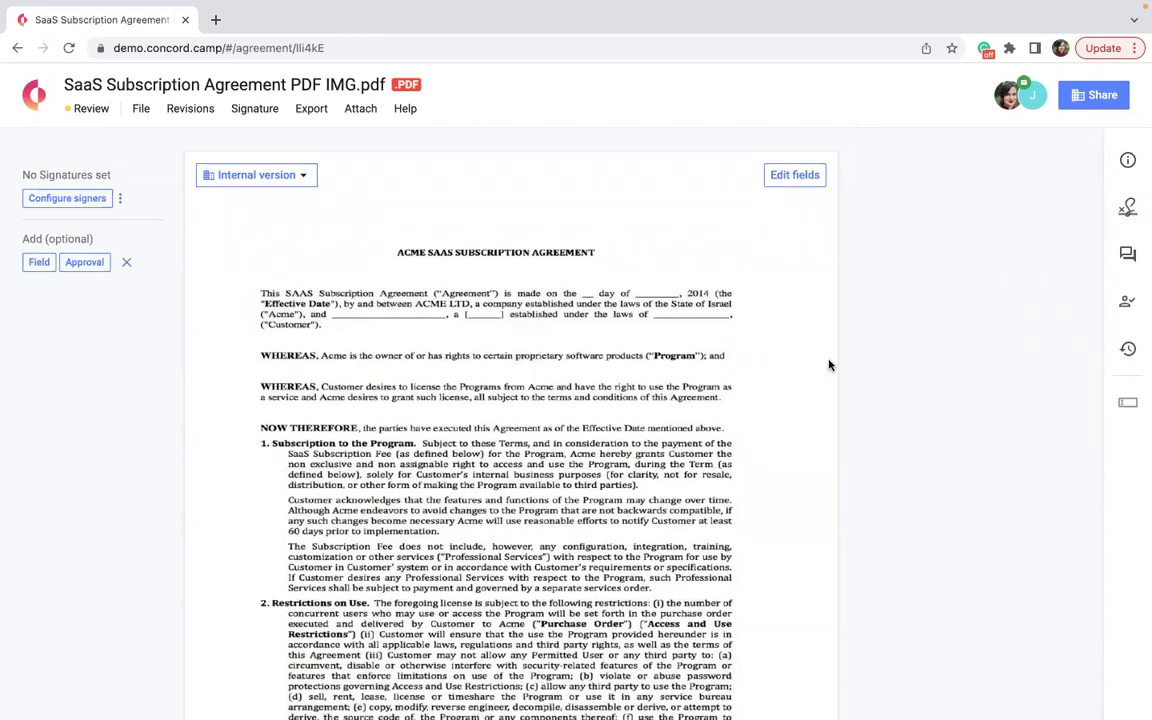
scroll(829, 365, down, 1)
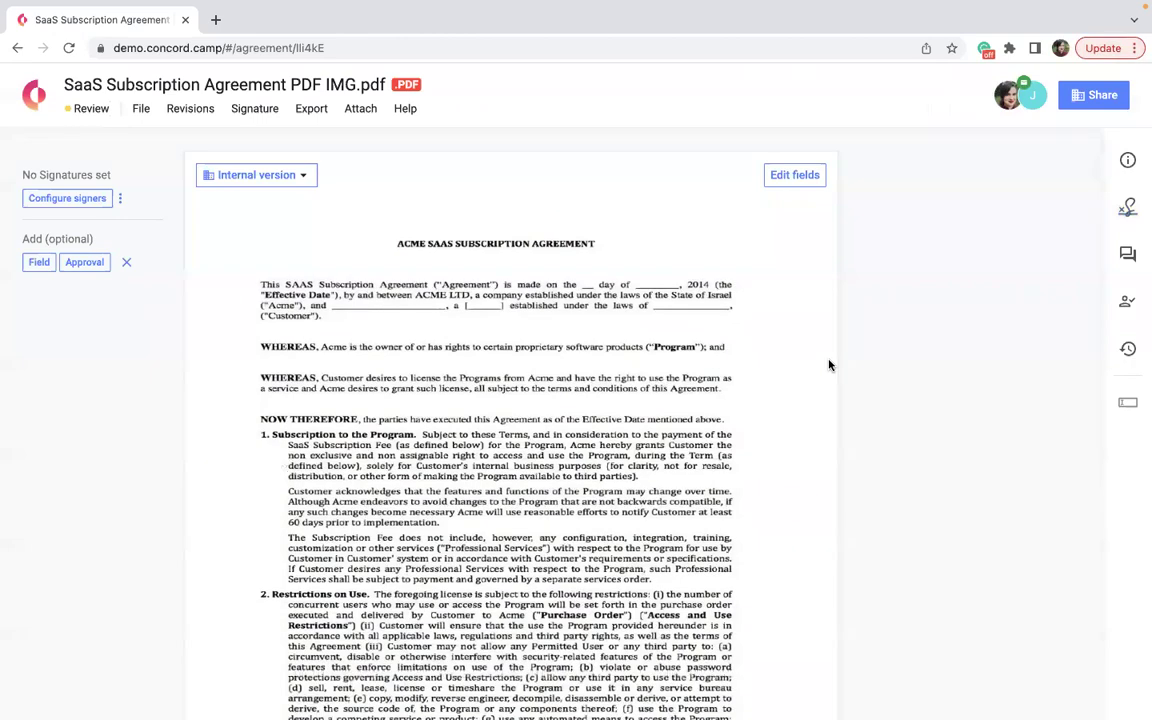
scroll(829, 365, down, 4)
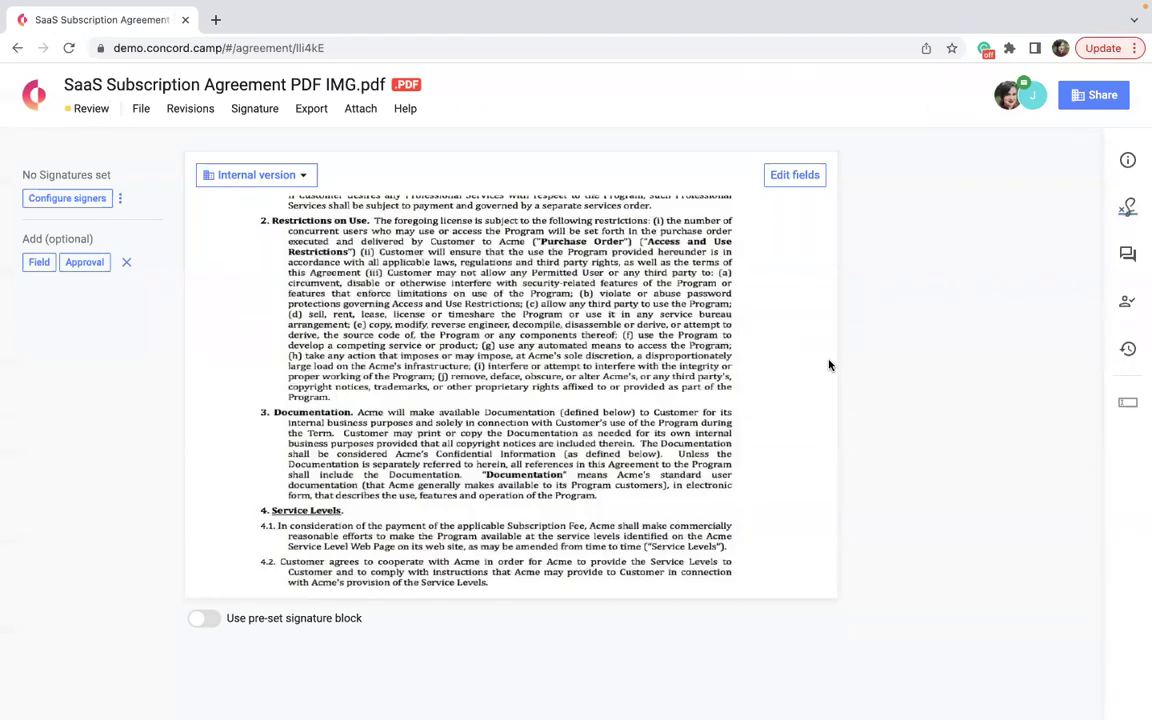
scroll(829, 365, up, 5)
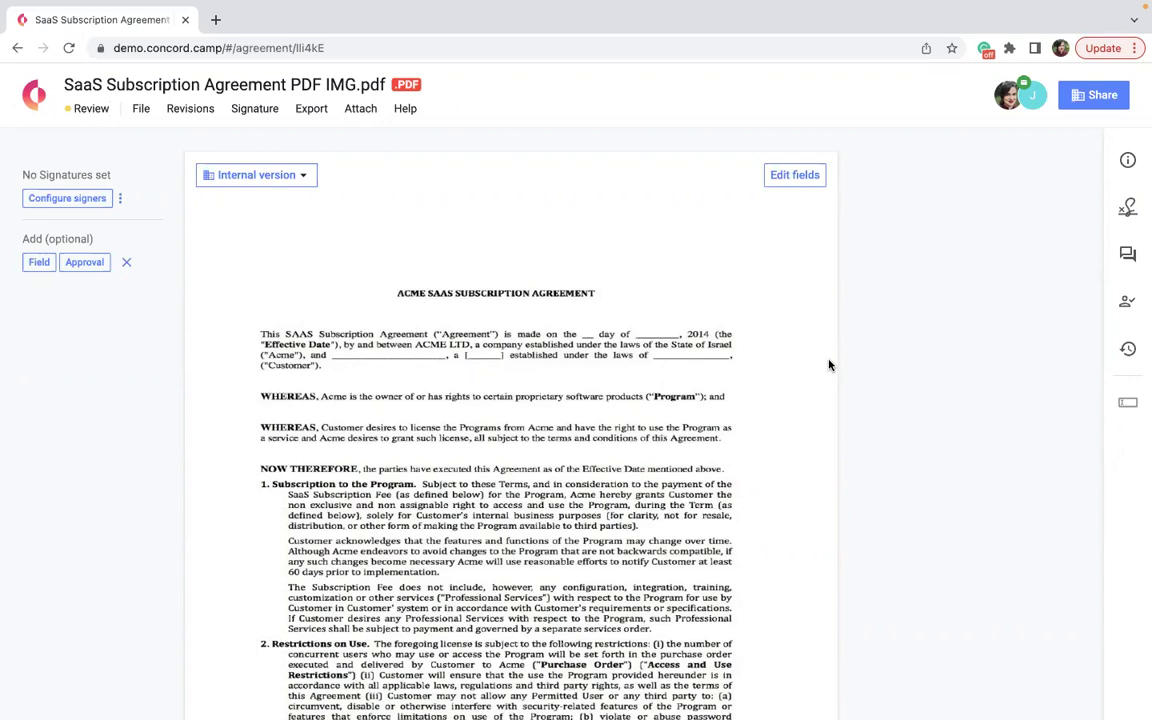
Set a custom approval with one mandatory step assigned to Sales Team and save it.
click(1127, 301)
click(956, 150)
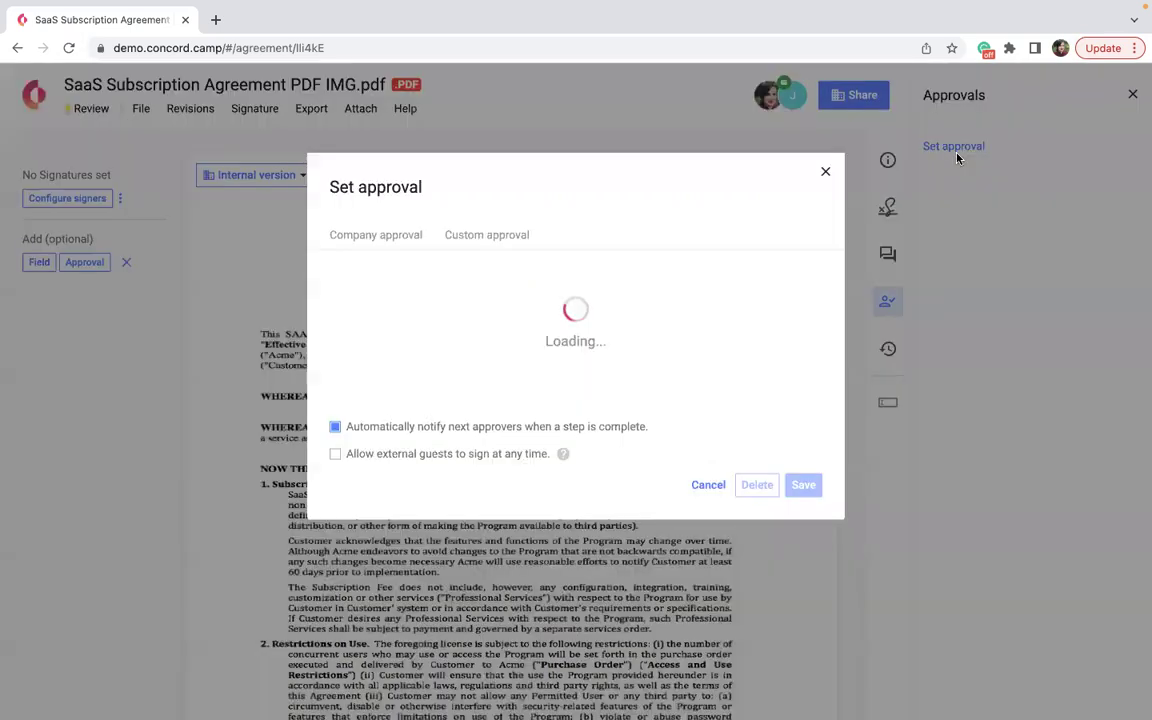
click(506, 240)
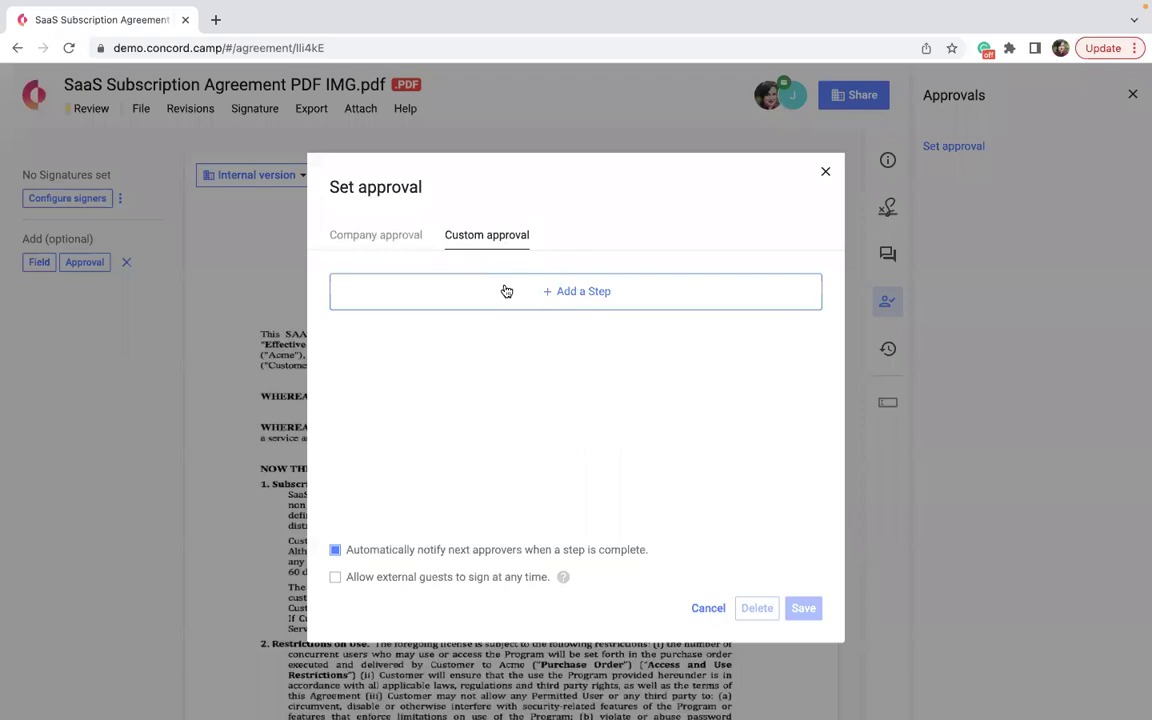
click(506, 290)
click(506, 291)
click(459, 293)
scroll(458, 321, down, 5)
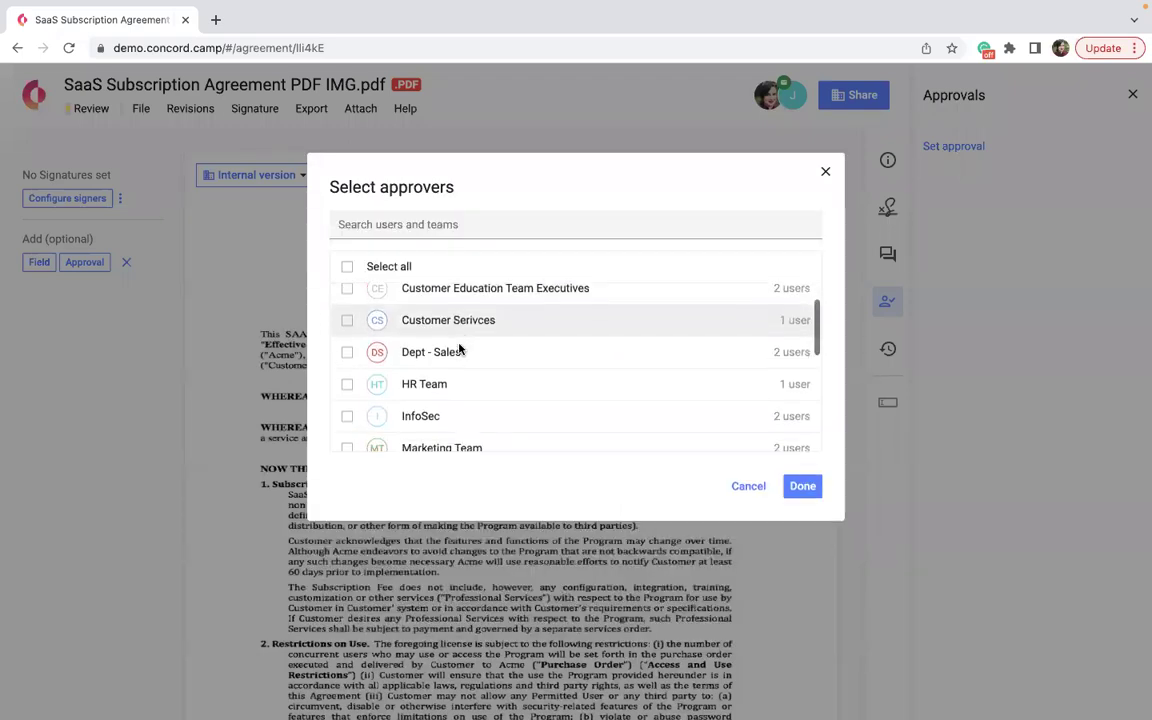
scroll(458, 352, down, 3)
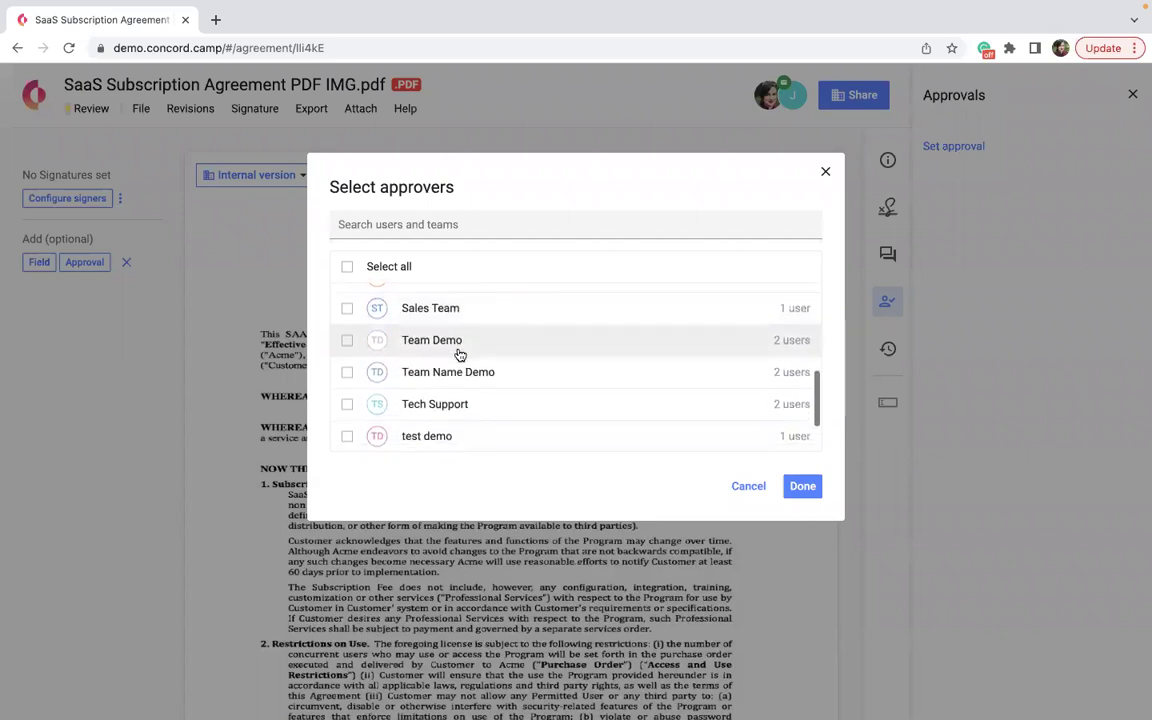
scroll(459, 354, up, 4)
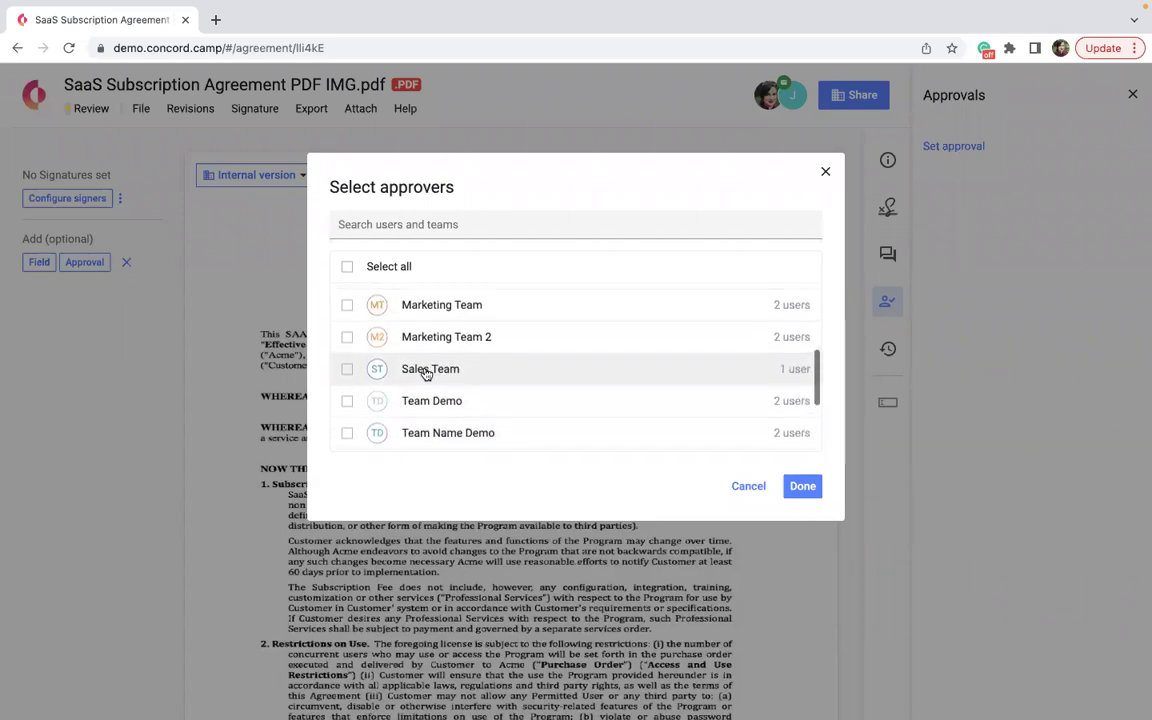
click(425, 371)
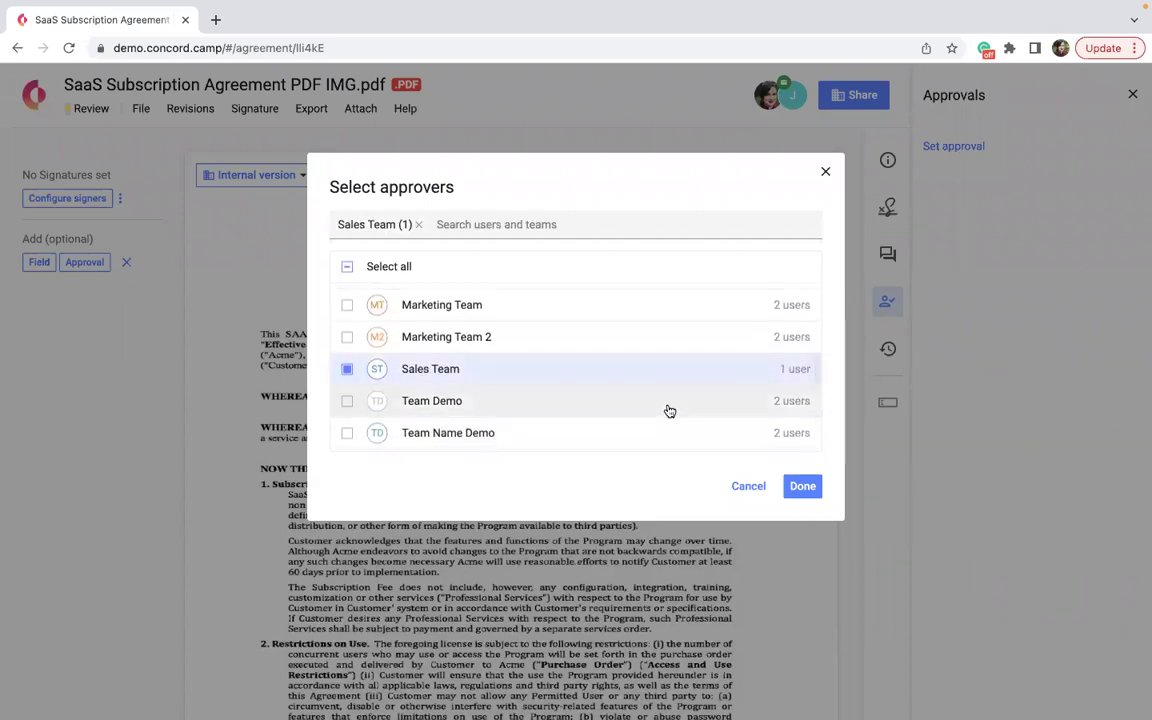
click(806, 489)
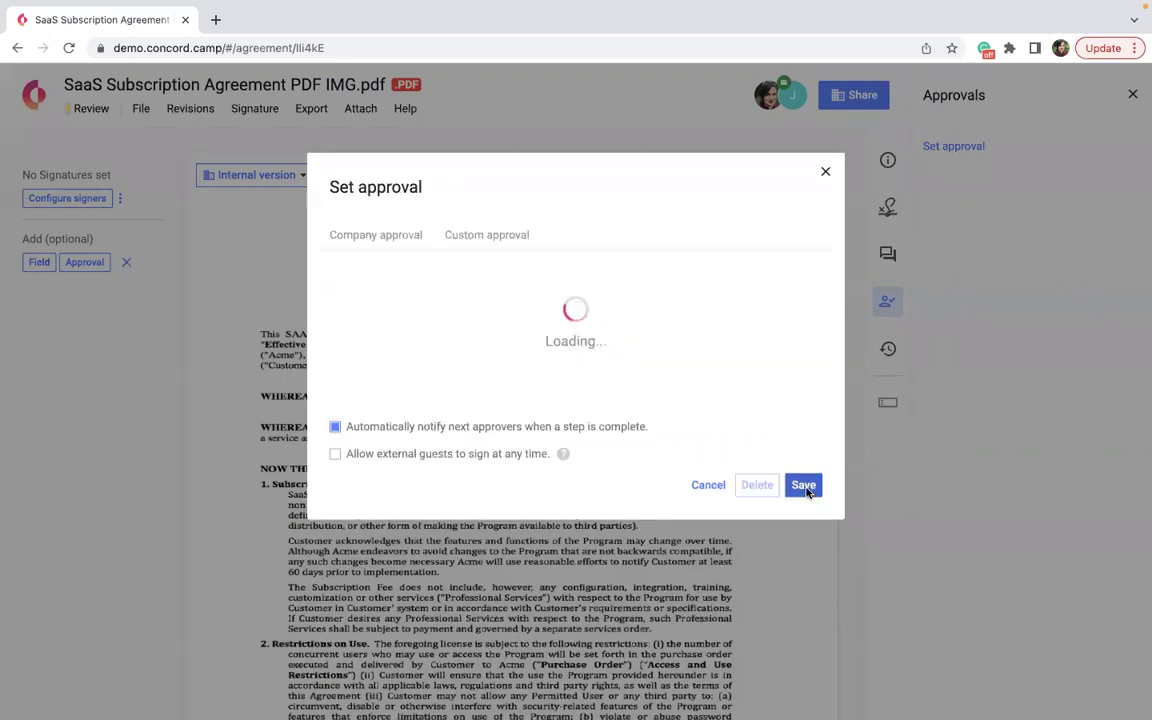
click(803, 608)
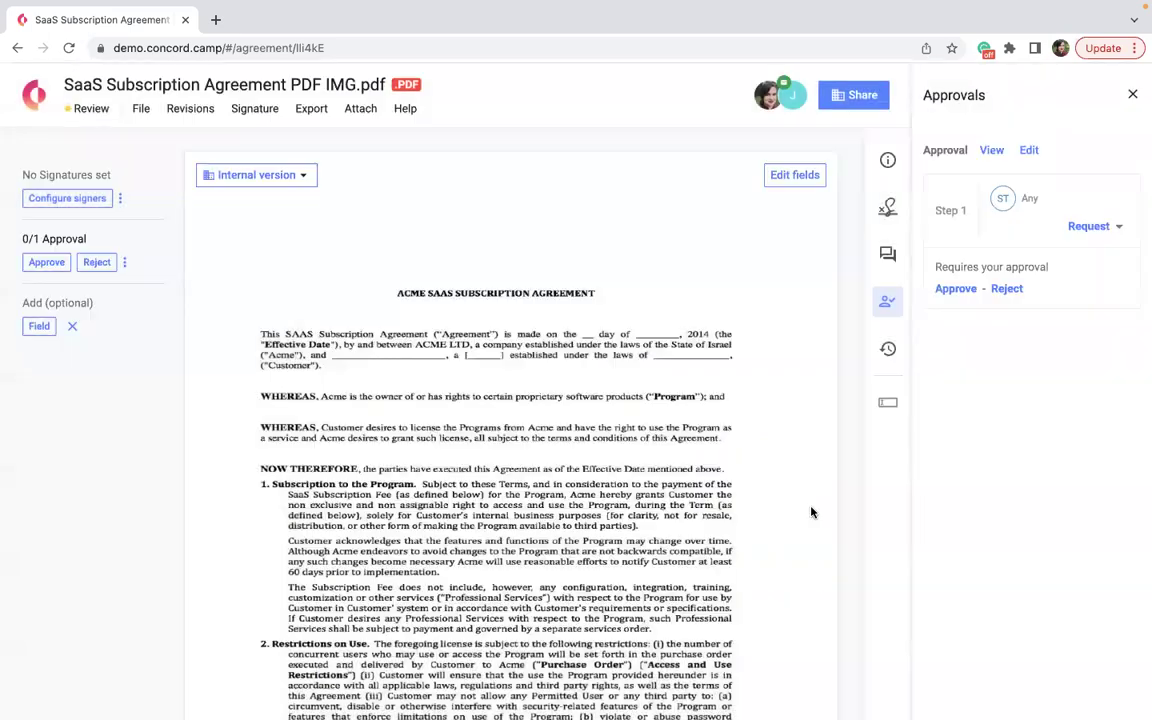
Request and approve the agreement, then return to the Home dashboard.
click(1087, 227)
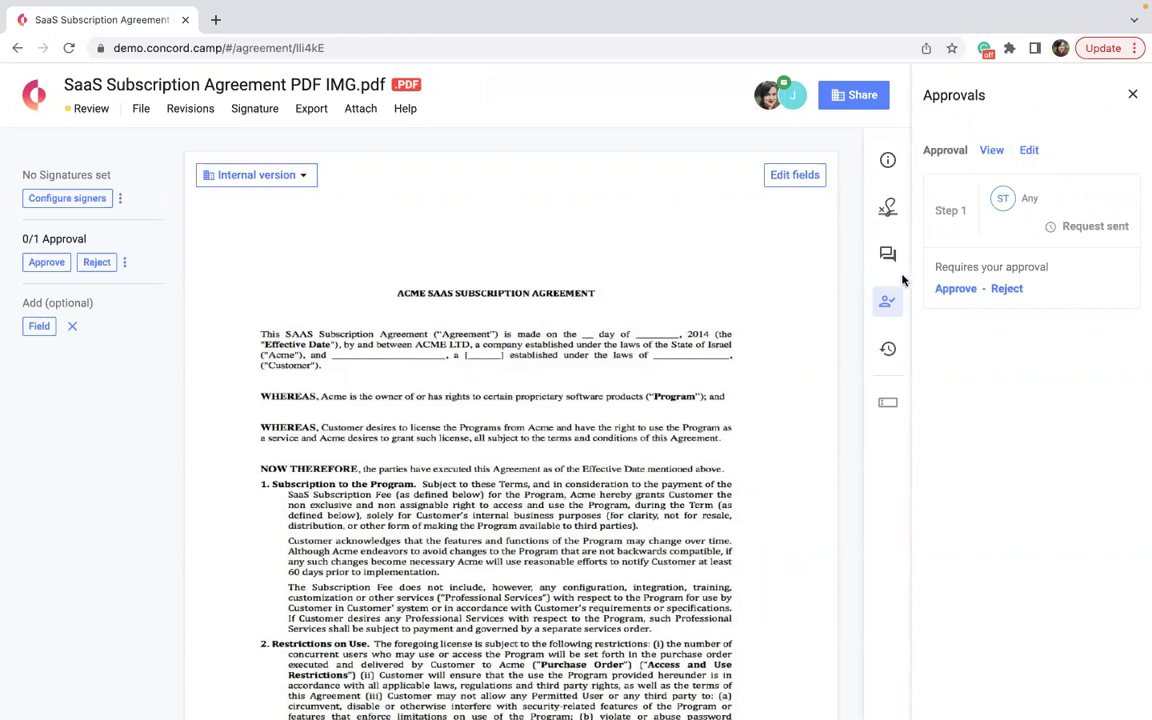
click(945, 288)
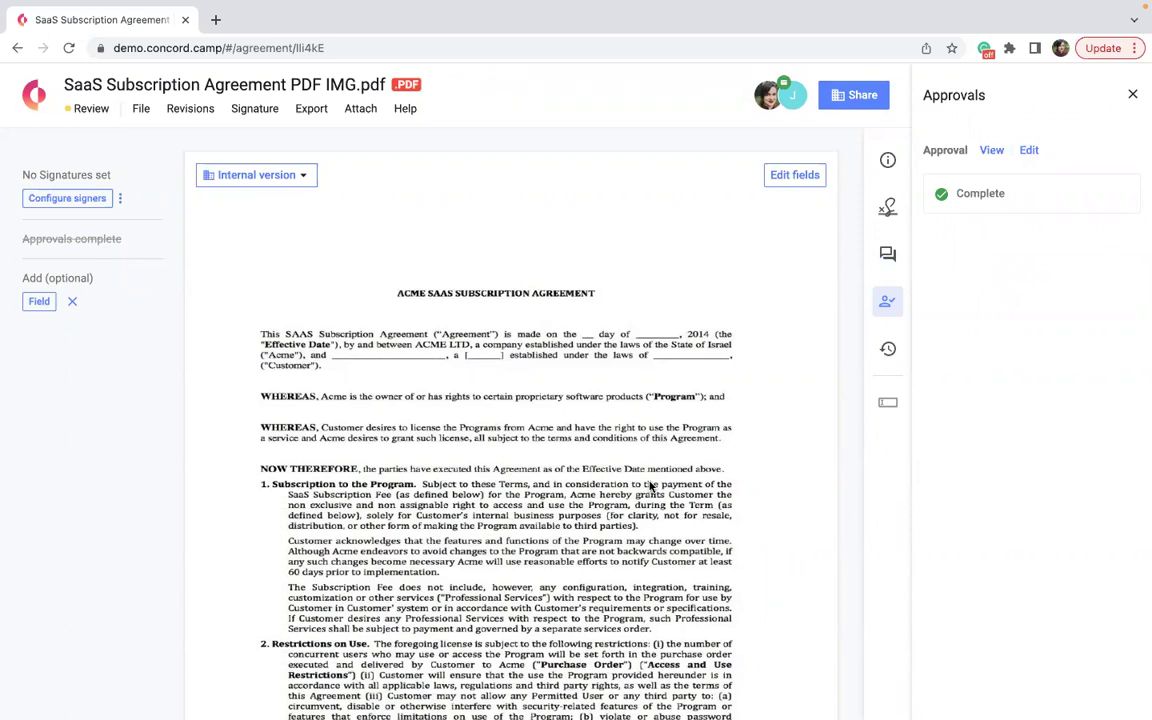
click(31, 96)
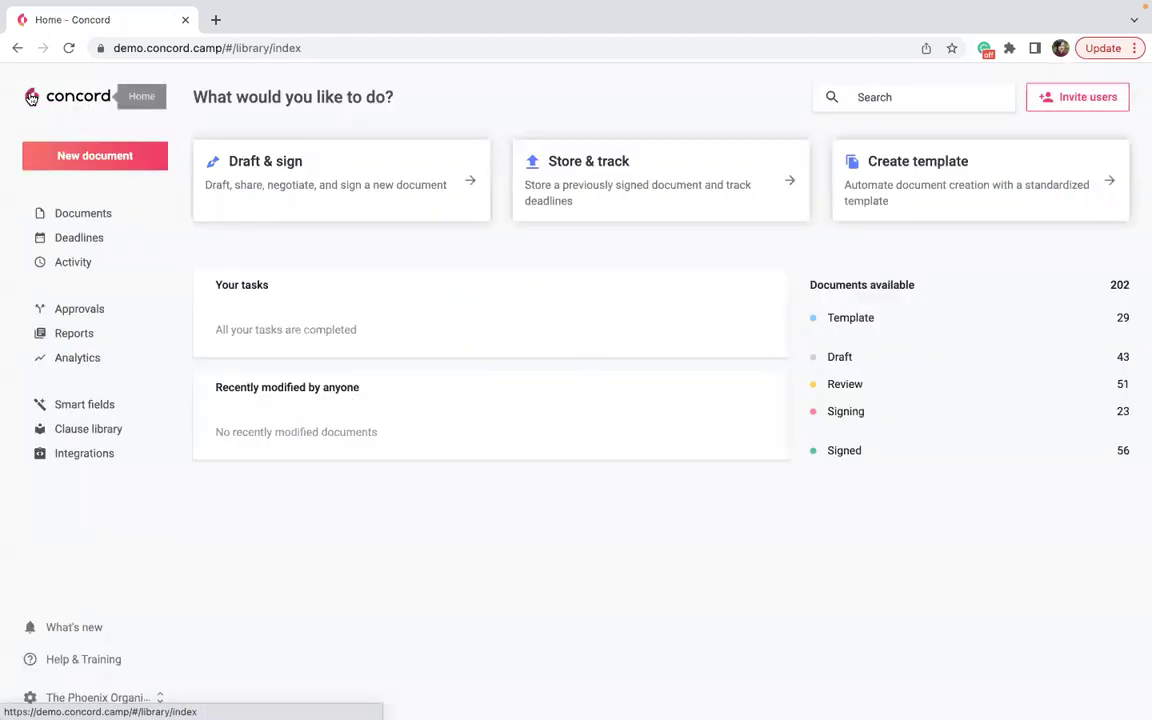
In personal Preferences, tick From Colleagues email notifications on the Approval completed row.
click(97, 697)
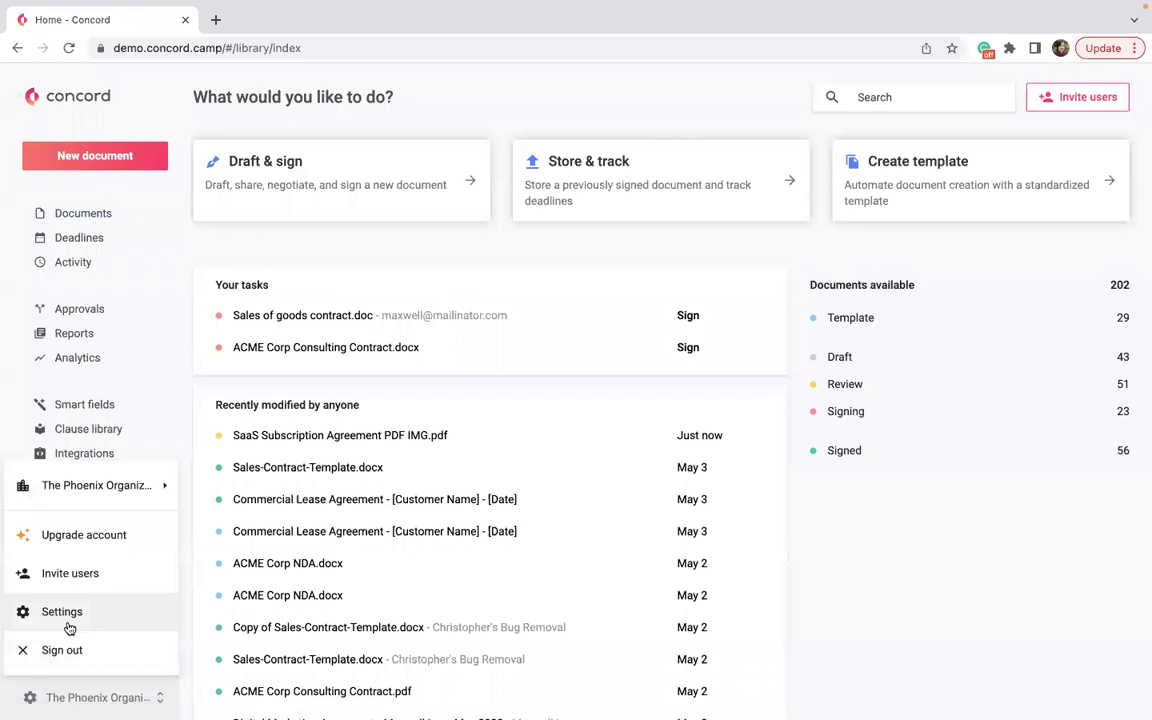
click(69, 628)
click(57, 241)
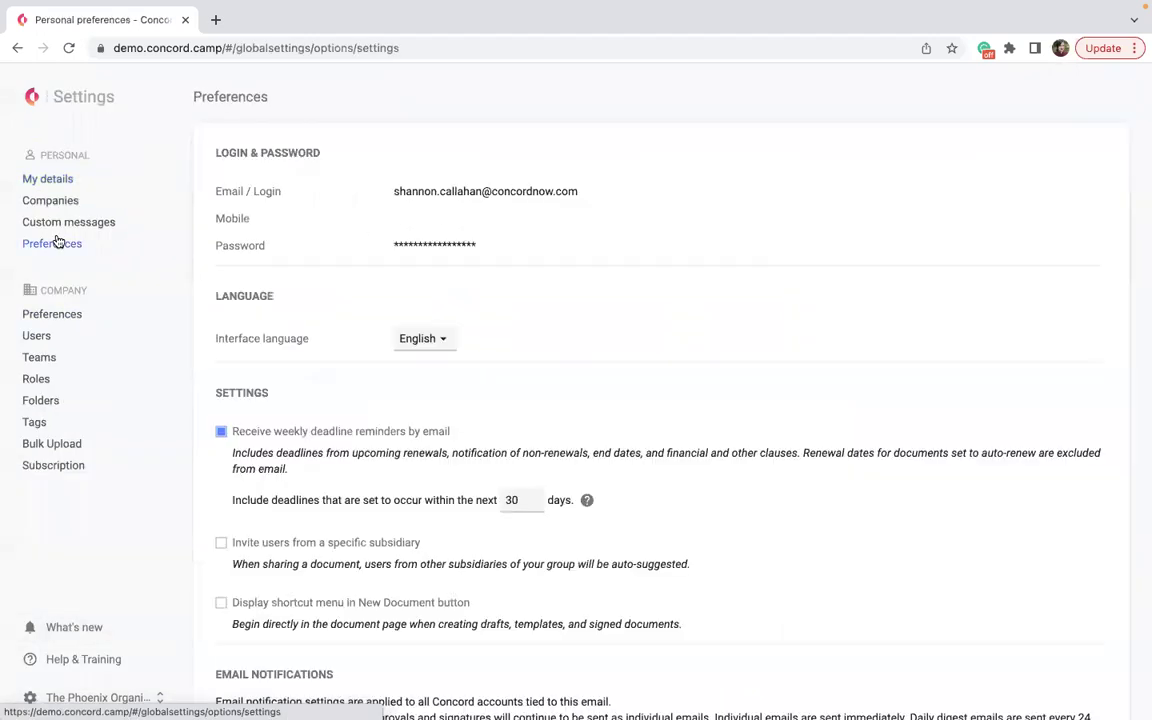
scroll(352, 501, down, 3)
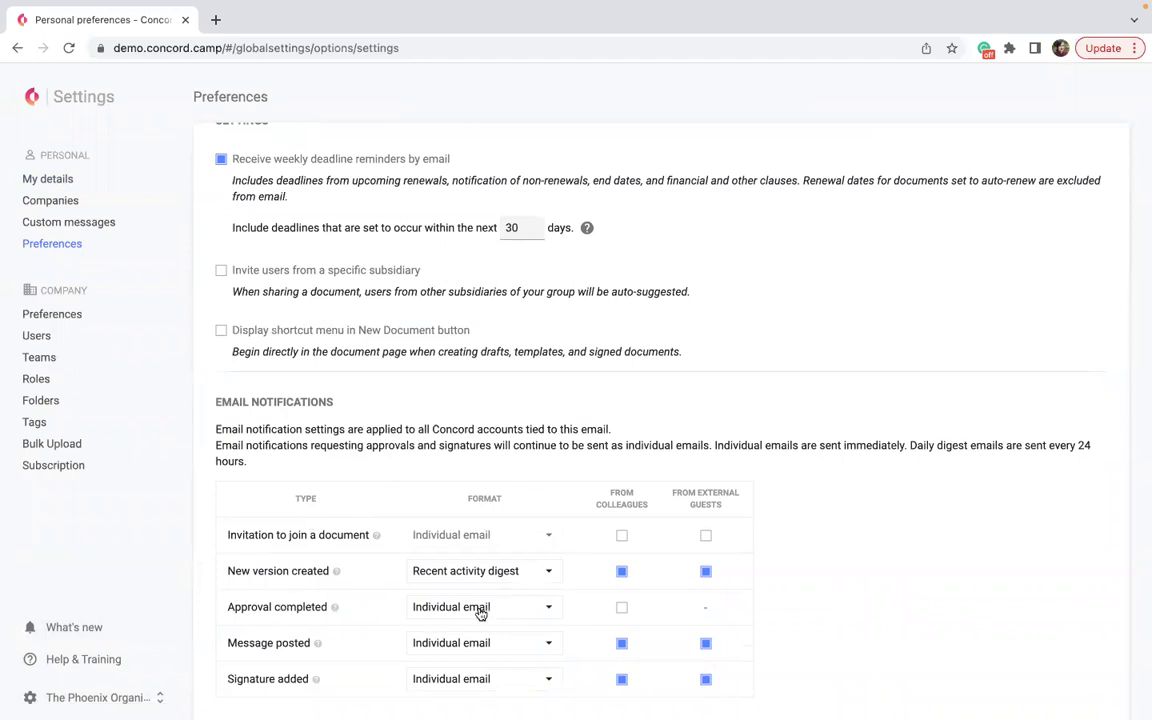
click(622, 610)
Review the Teams list (Sales Team, InfoSec, Tech Support), then return Home.
click(40, 357)
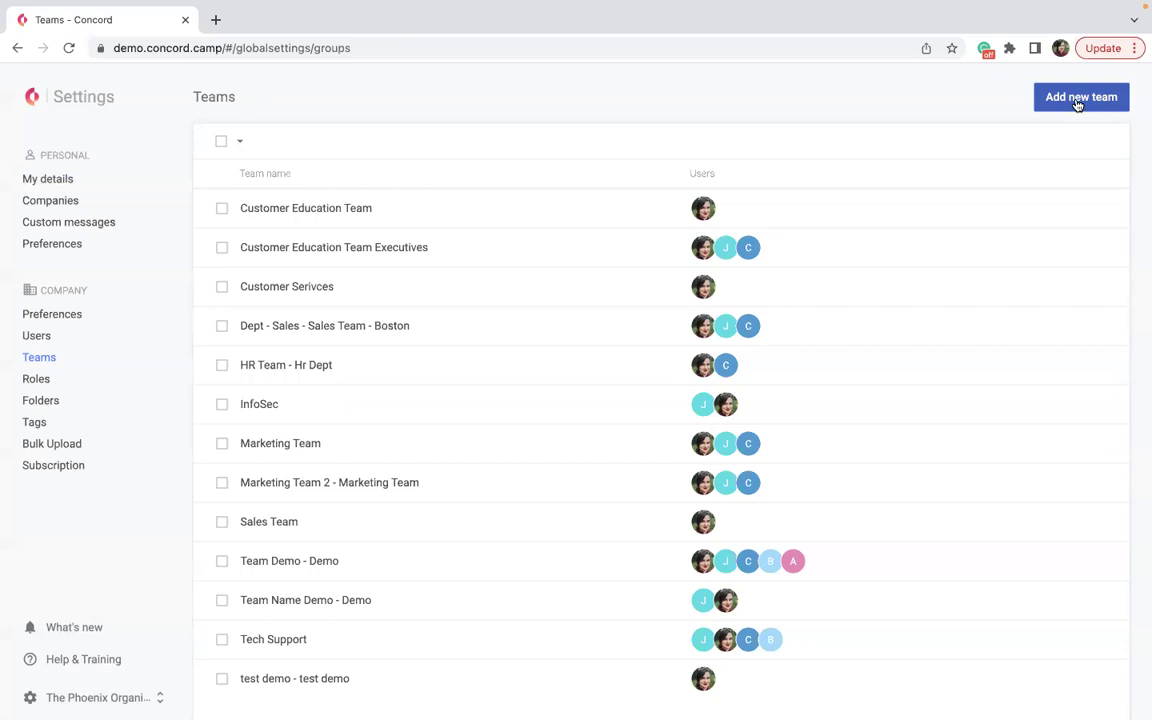
click(33, 137)
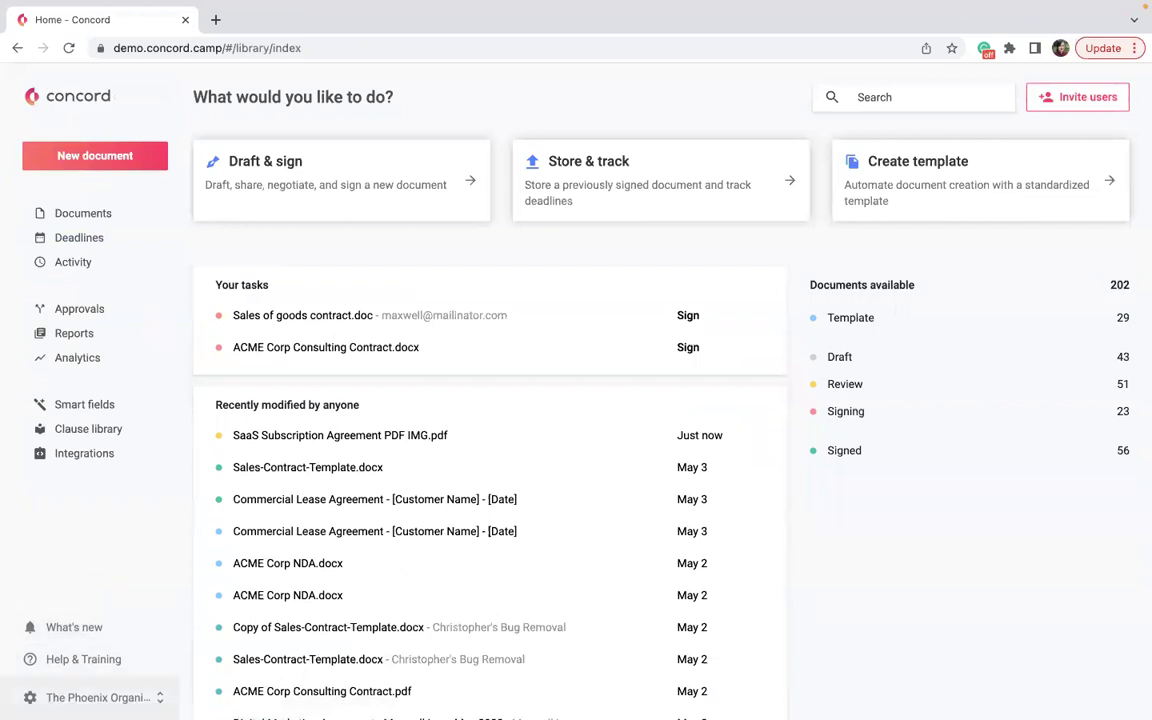
Go to Settings from the organization menu and show Preferences under Personal.
click(98, 697)
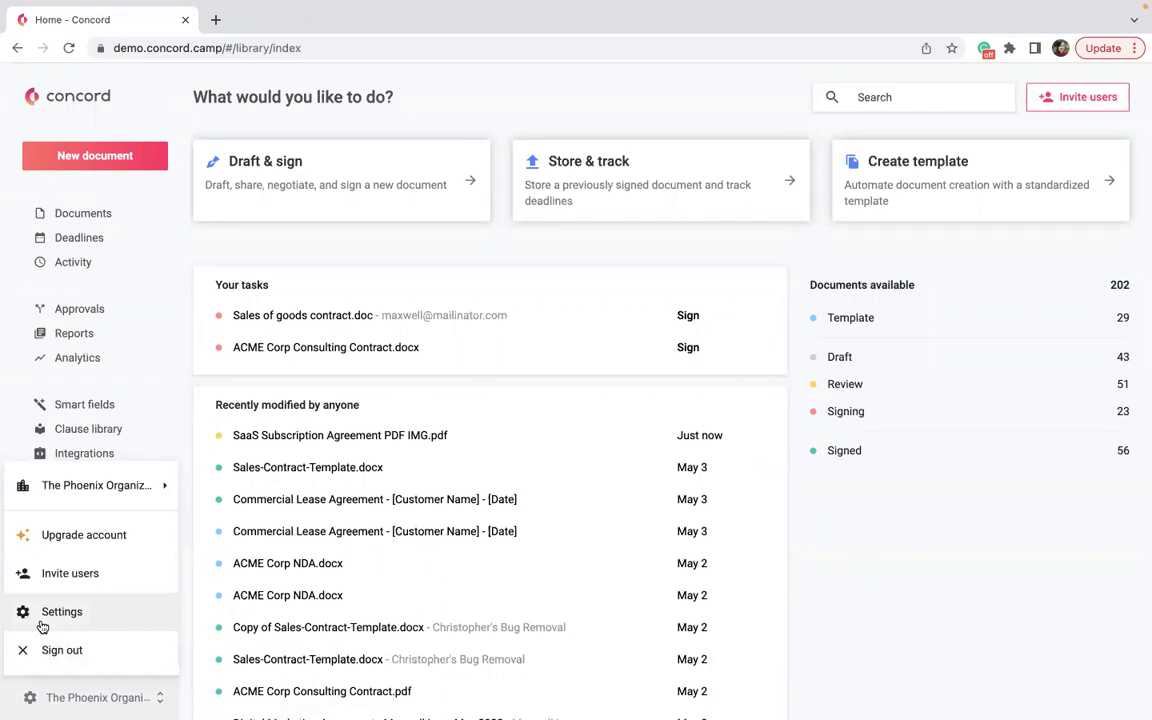
click(43, 627)
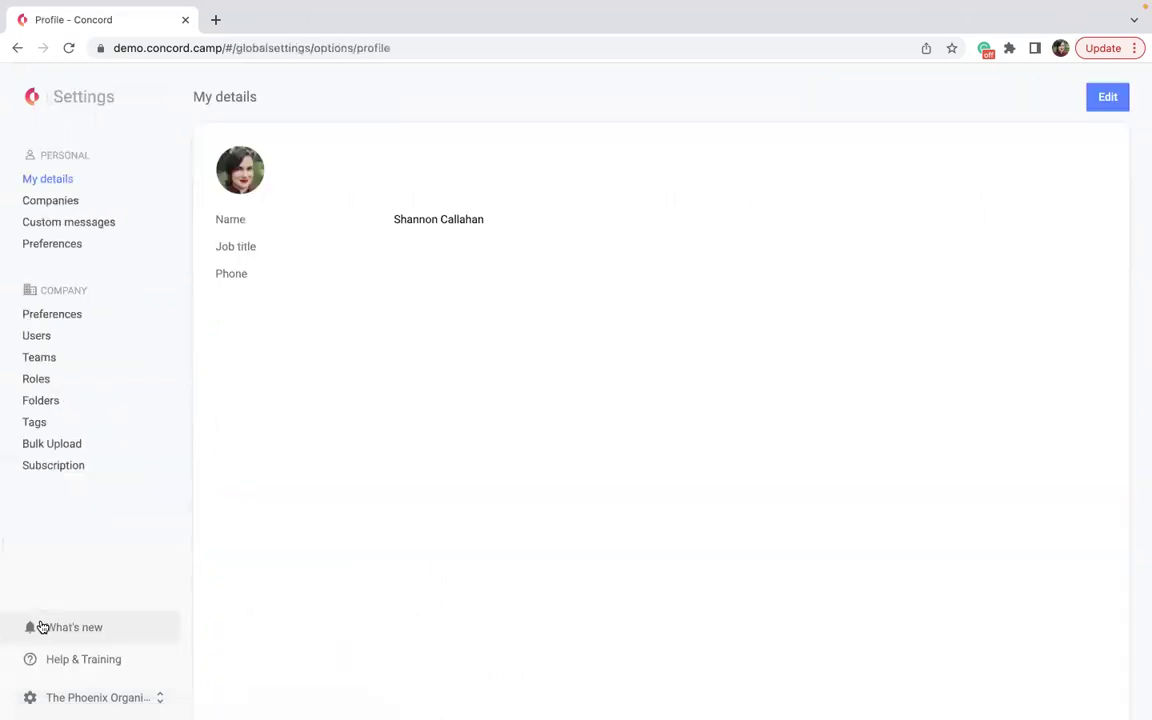
click(46, 249)
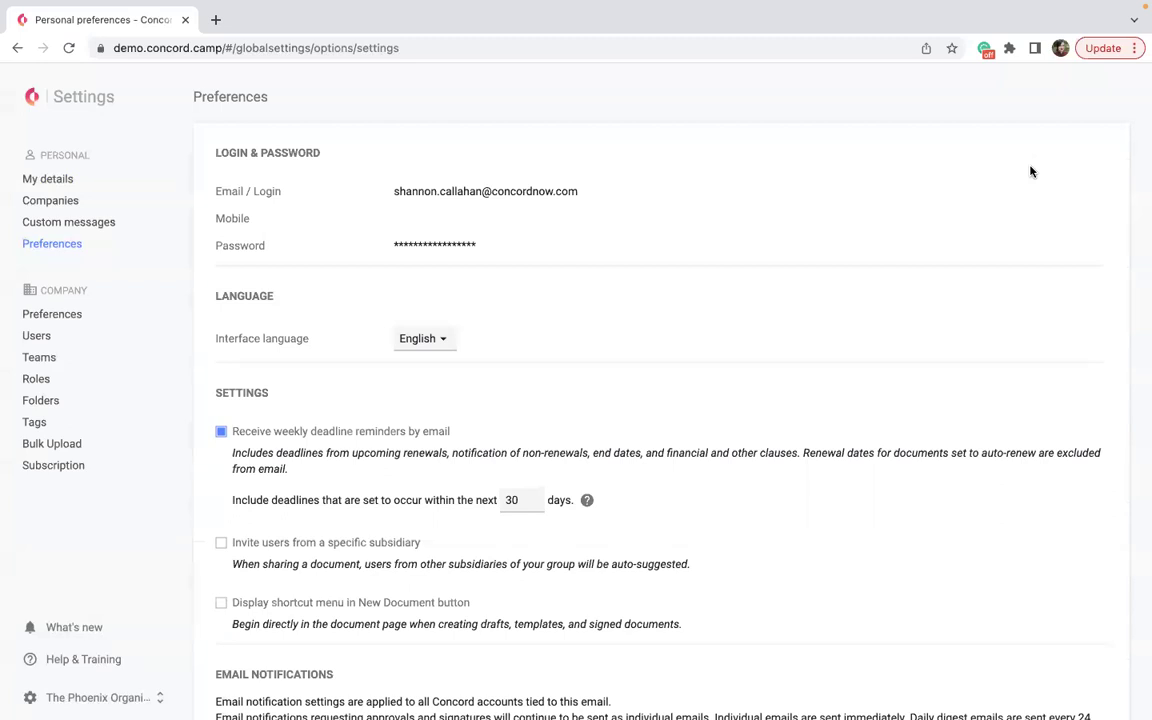
From Home, open Sales-Contract-Template.docx and confirm its Document details.
click(32, 100)
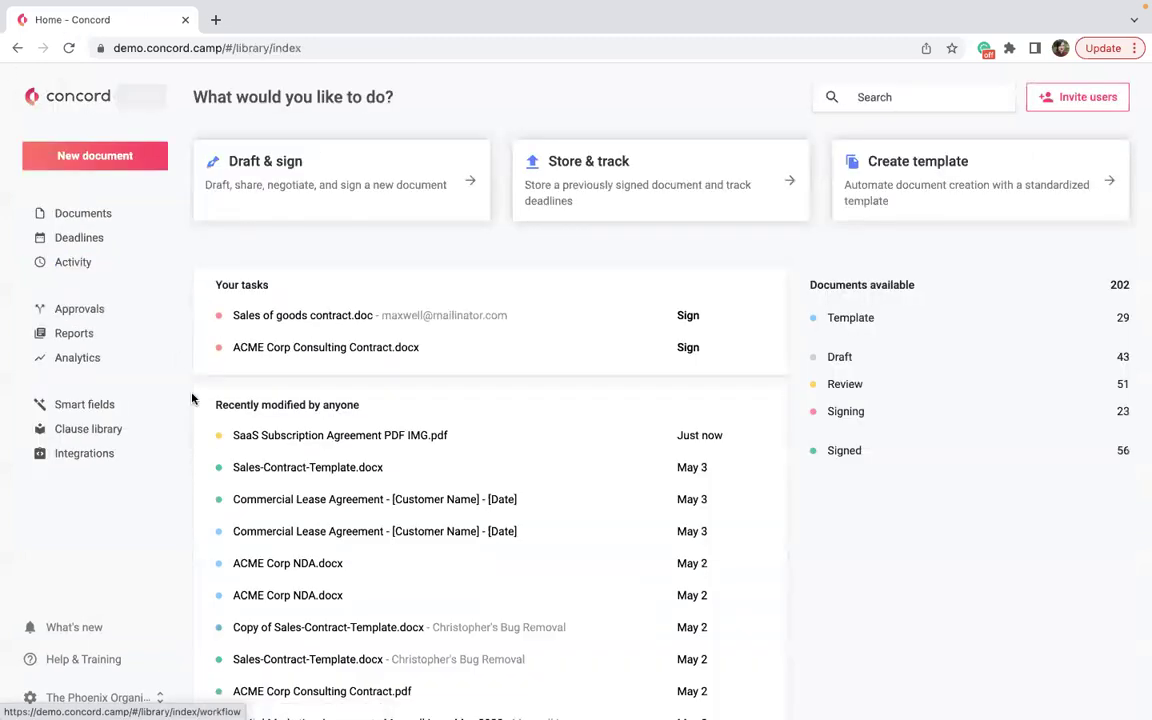
click(289, 470)
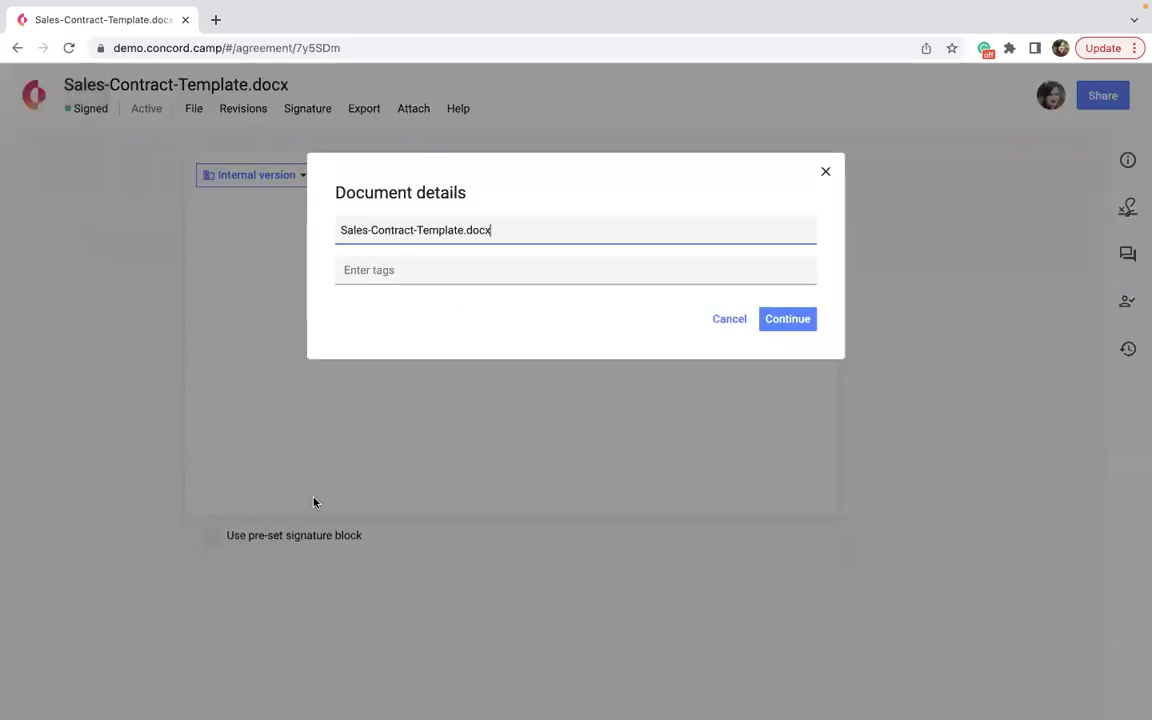
click(729, 319)
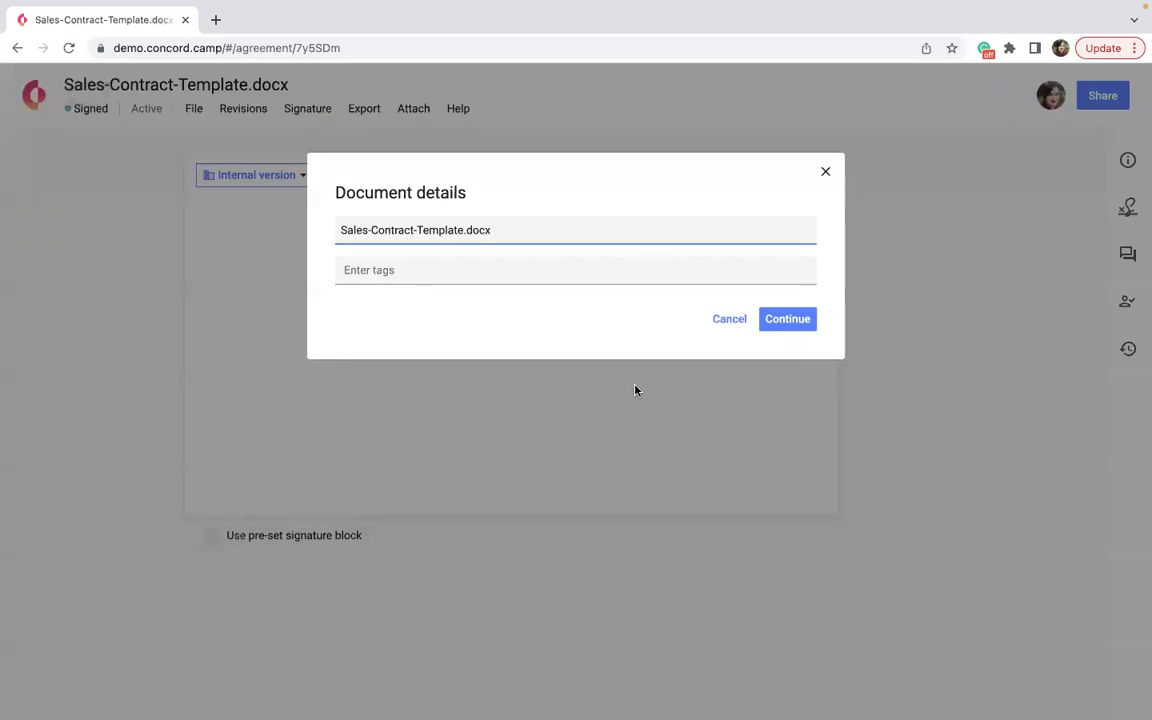
click(788, 322)
scroll(580, 530, down, 1)
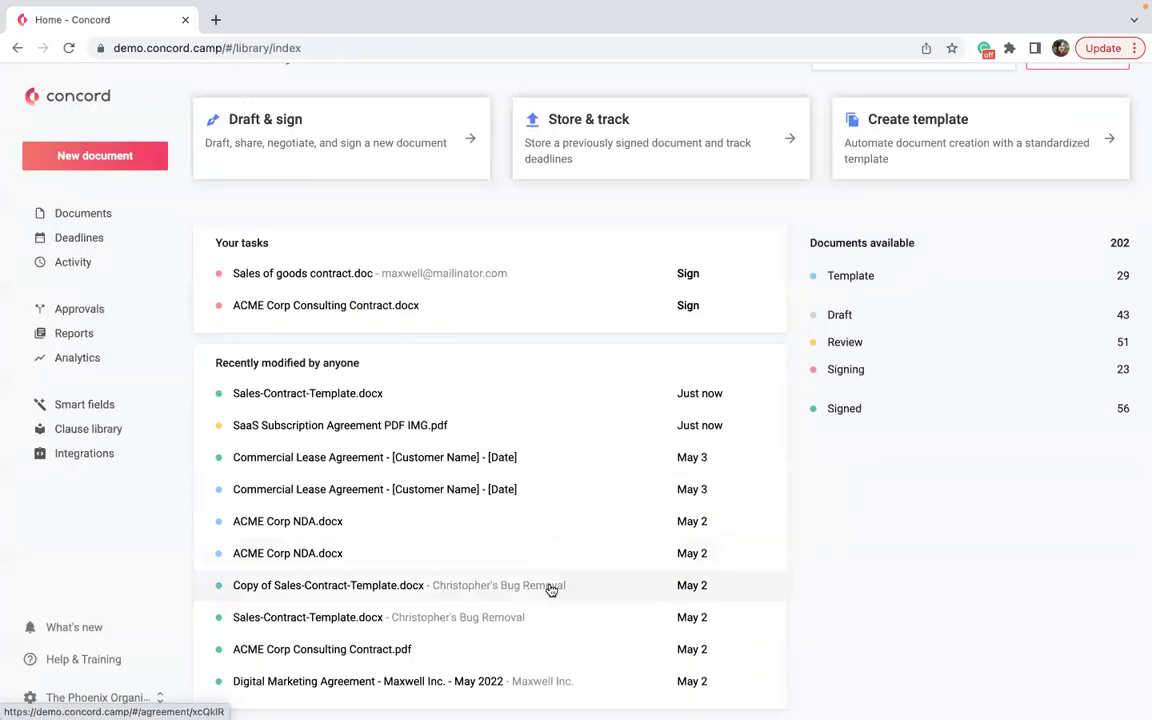
Open Copy of Sales-Contract-Template.docx, then go back to the Home dashboard.
click(551, 590)
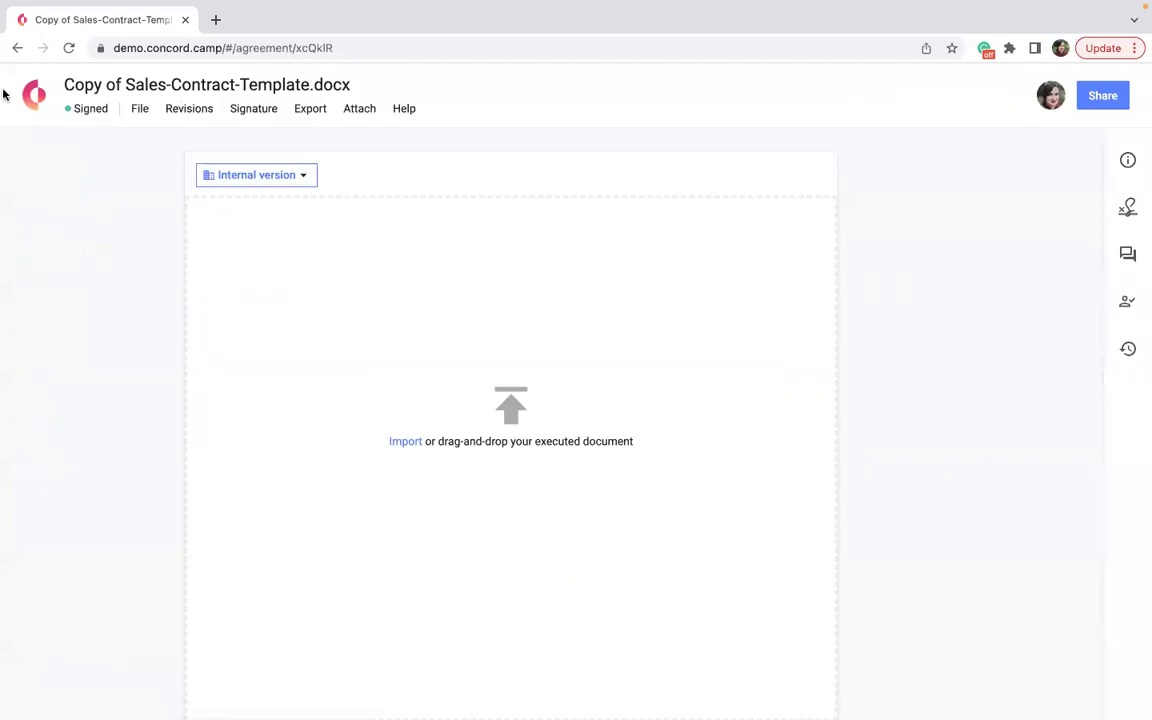
click(33, 95)
scroll(502, 609, down, 1)
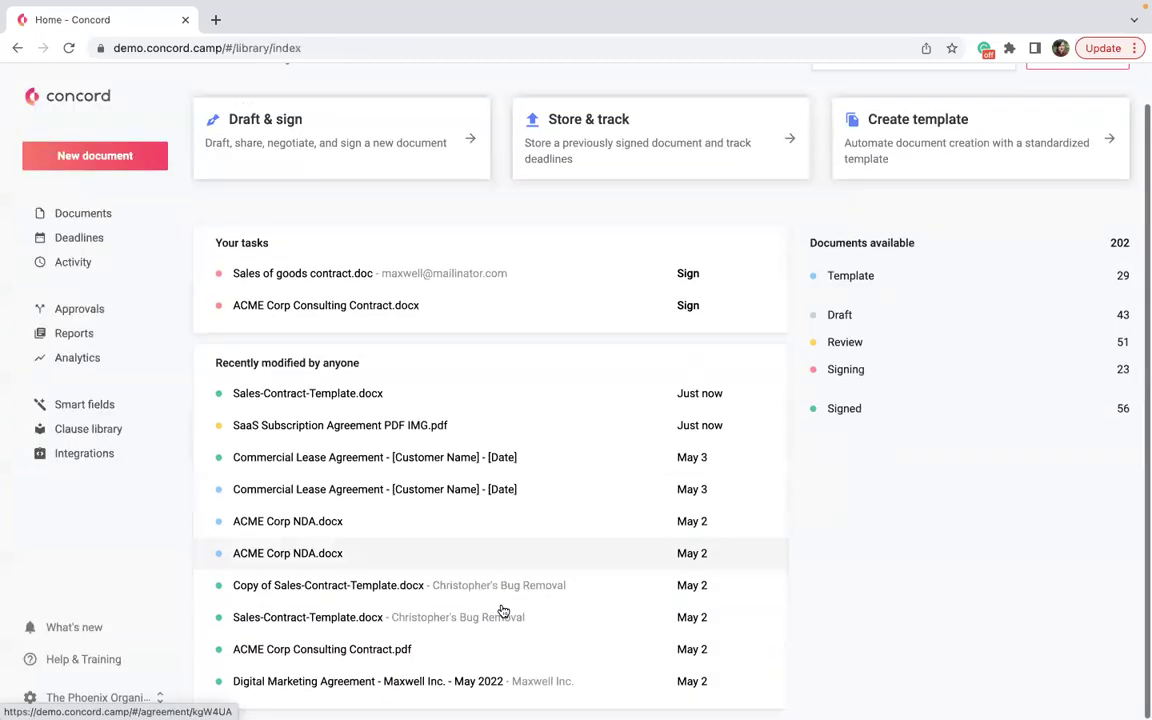
Open Digital Marketing Agreement - Maxwell Inc. - May 2022 and check its Signature options.
click(367, 681)
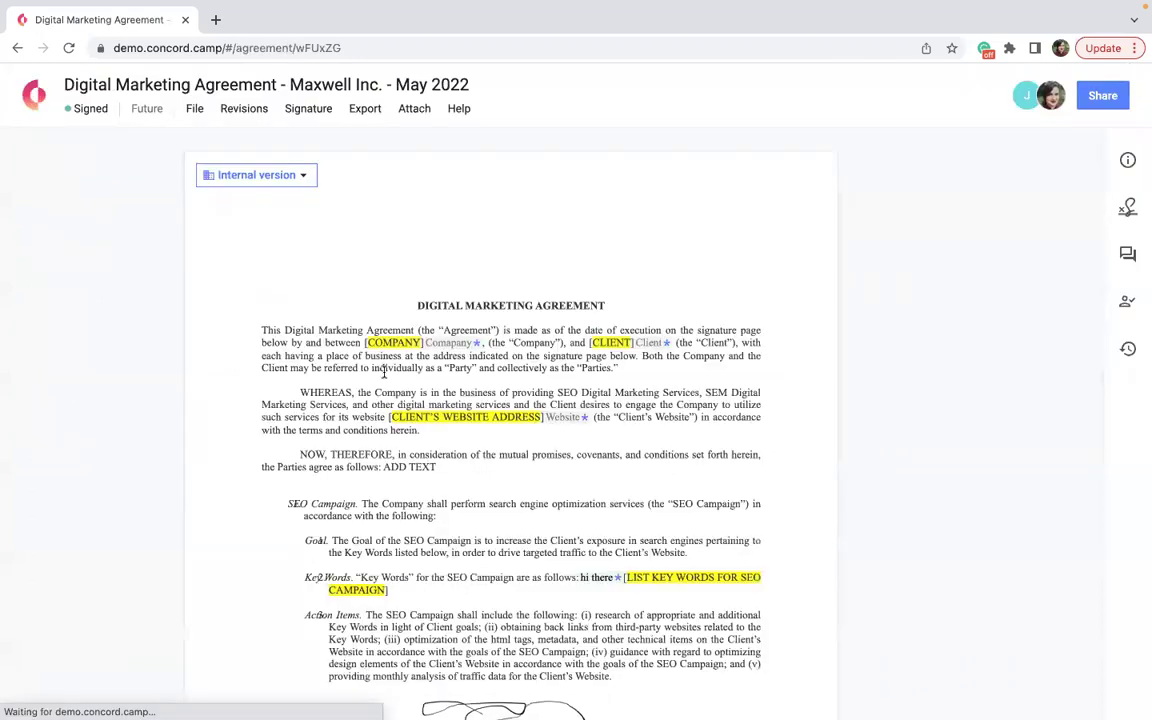
click(309, 110)
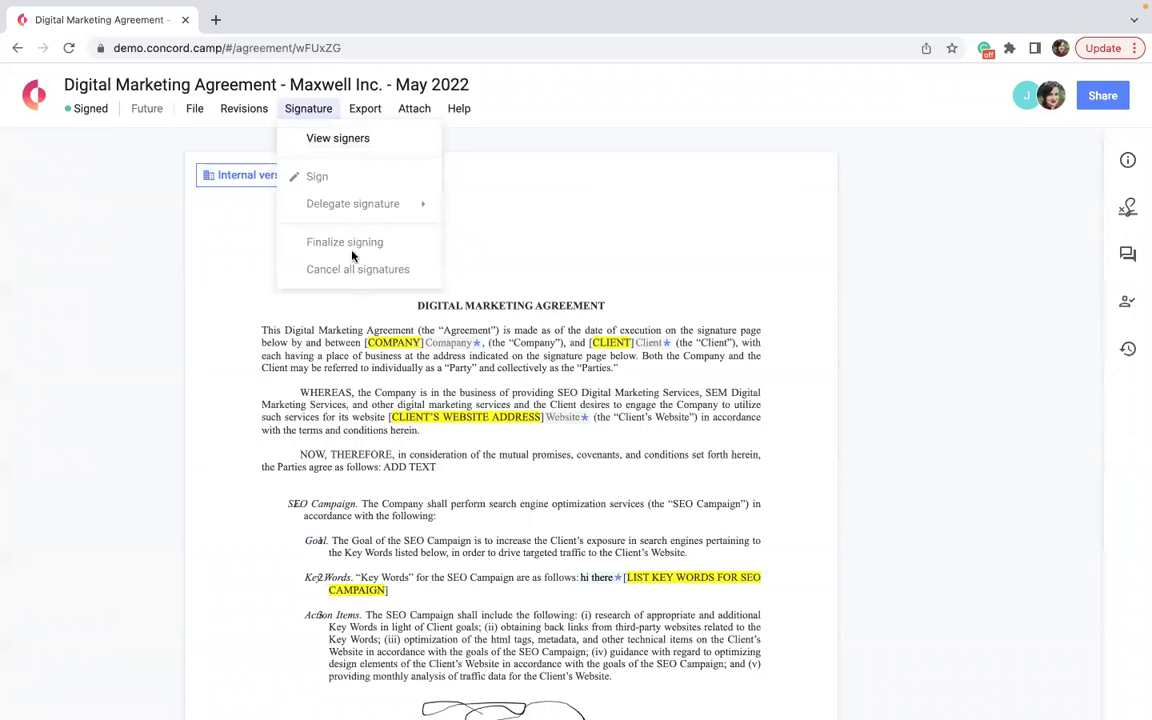
click(605, 237)
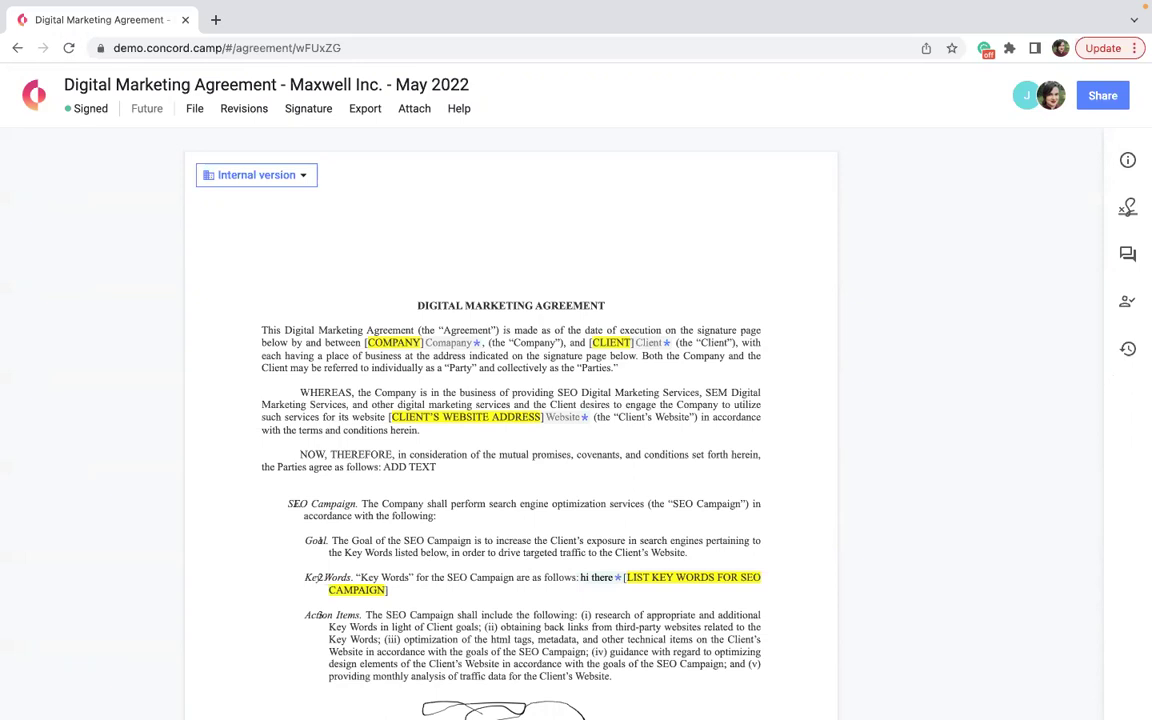
Reopen SaaS Subscription Agreement PDF IMG.pdf and move it from Personal into Finance, accepting the access warning.
click(31, 110)
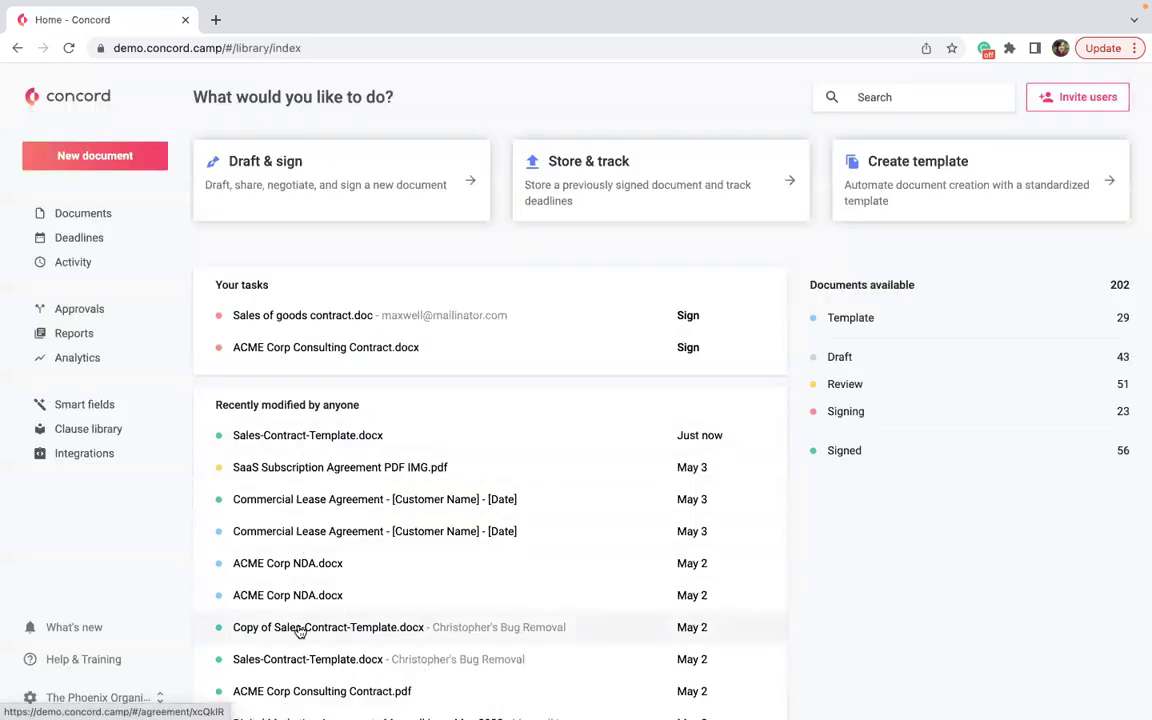
click(340, 438)
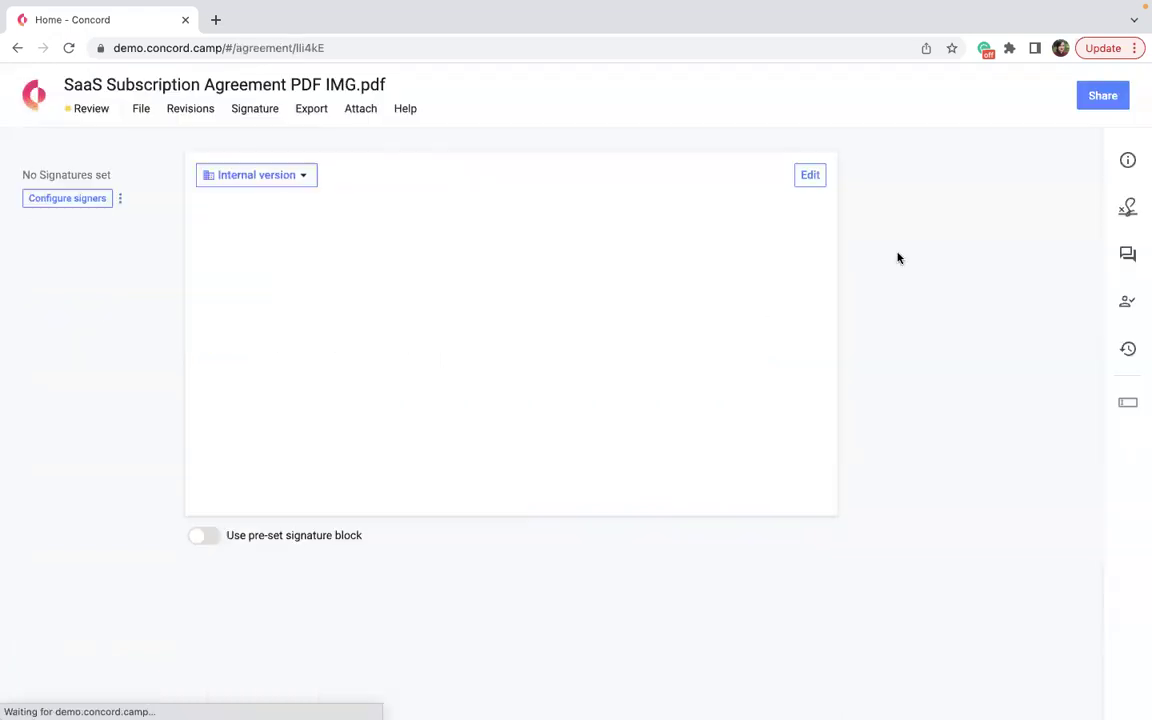
click(1126, 160)
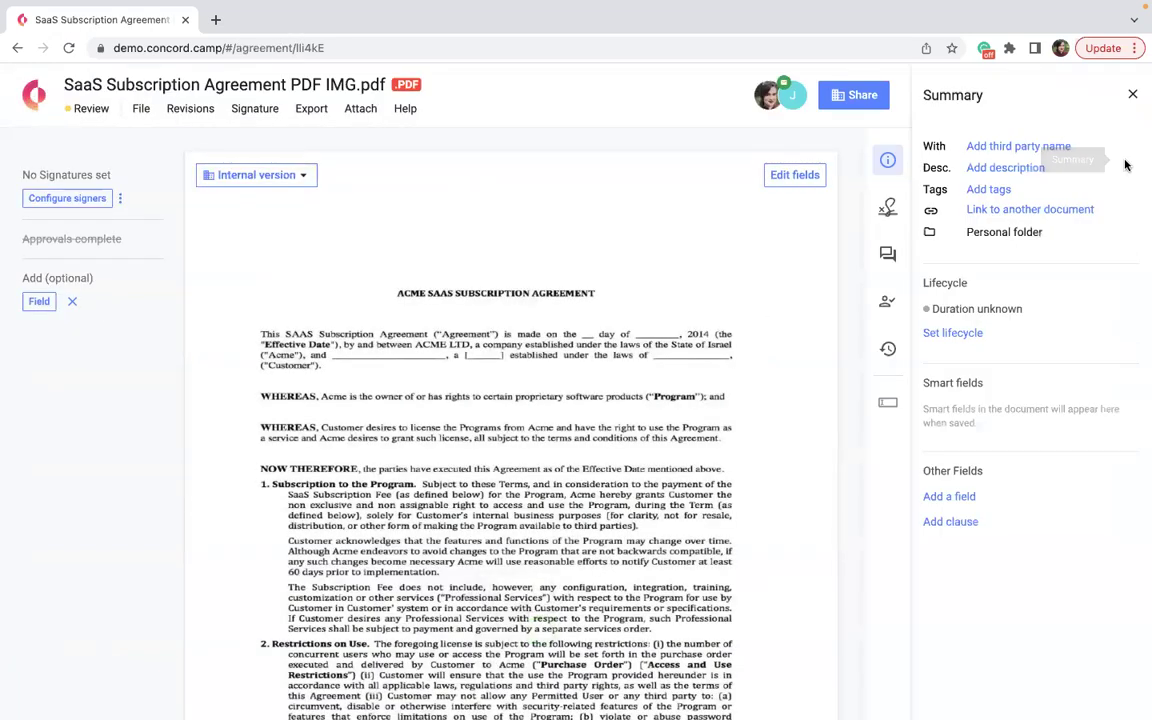
click(1052, 234)
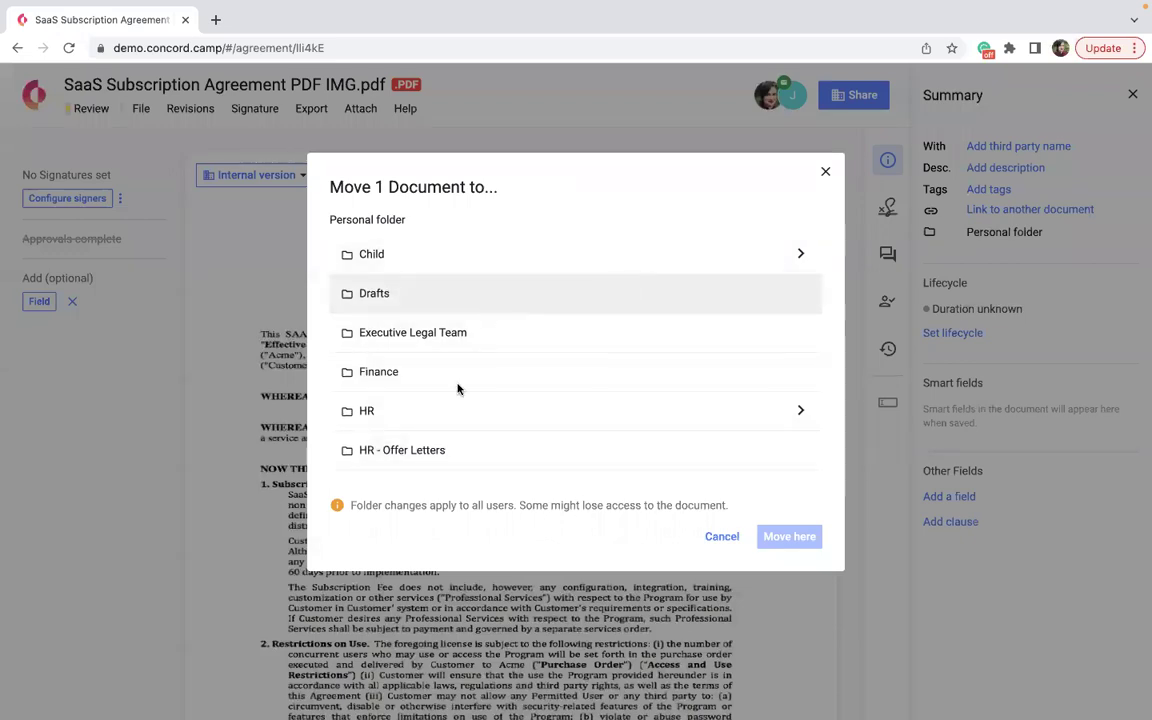
scroll(540, 388, down, 3)
scroll(543, 385, up, 3)
scroll(543, 385, up, 1)
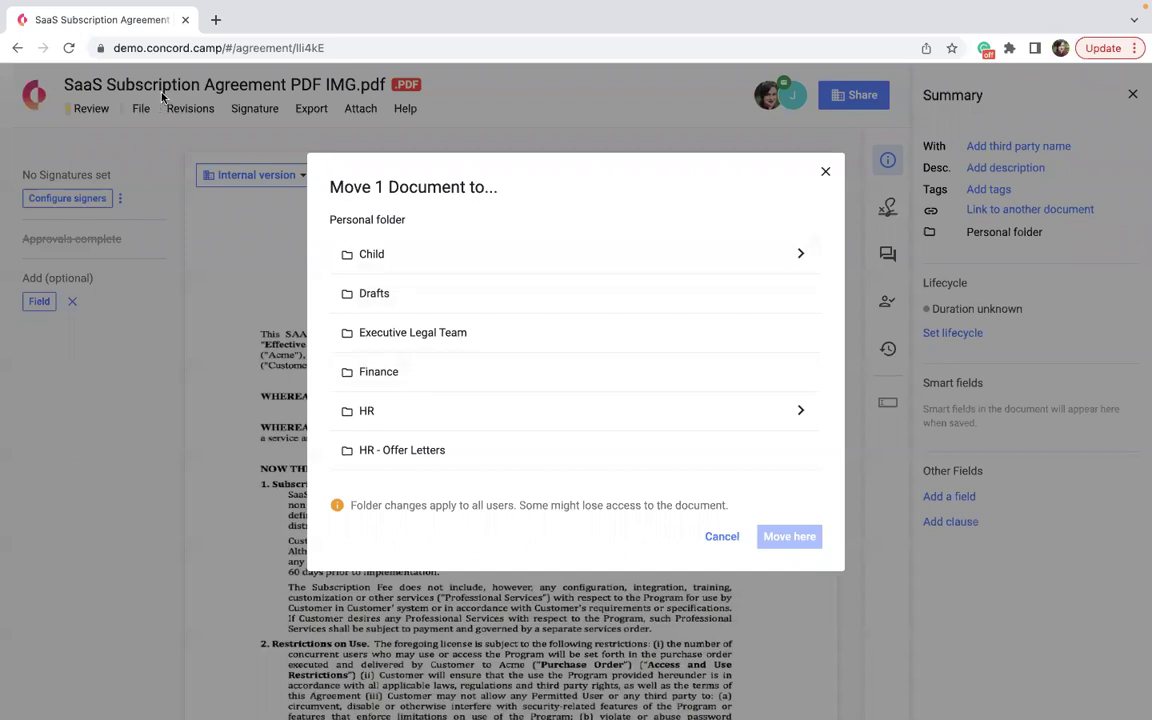
click(453, 382)
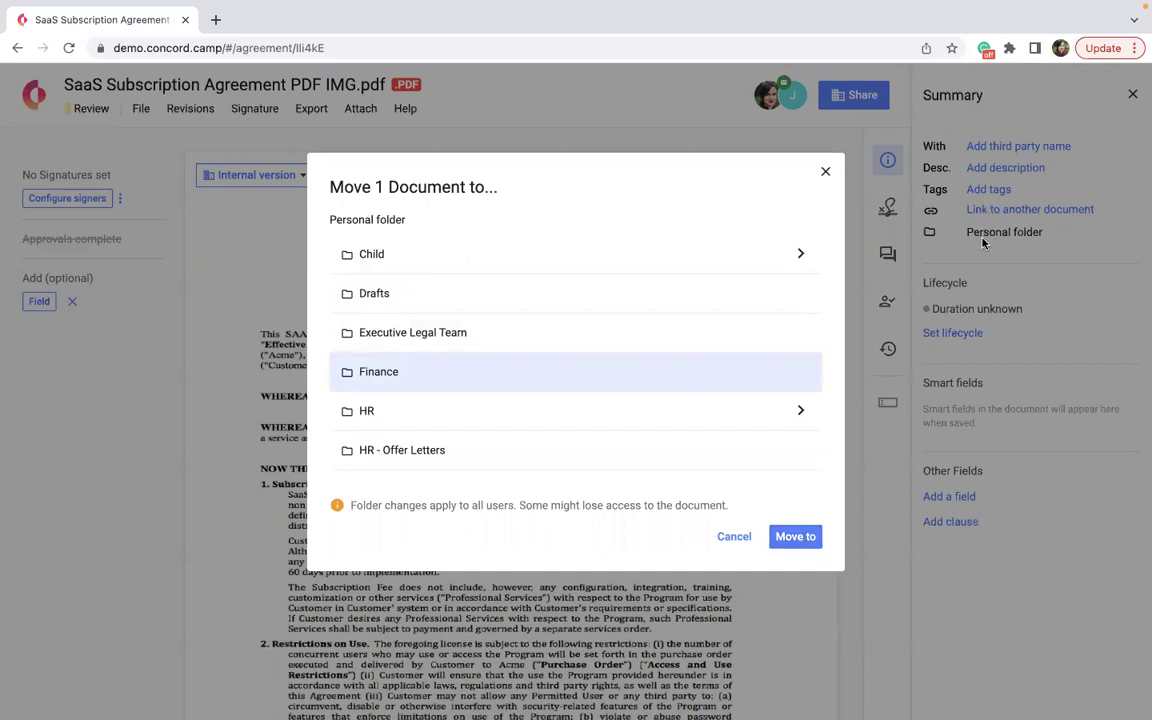
click(796, 536)
click(794, 586)
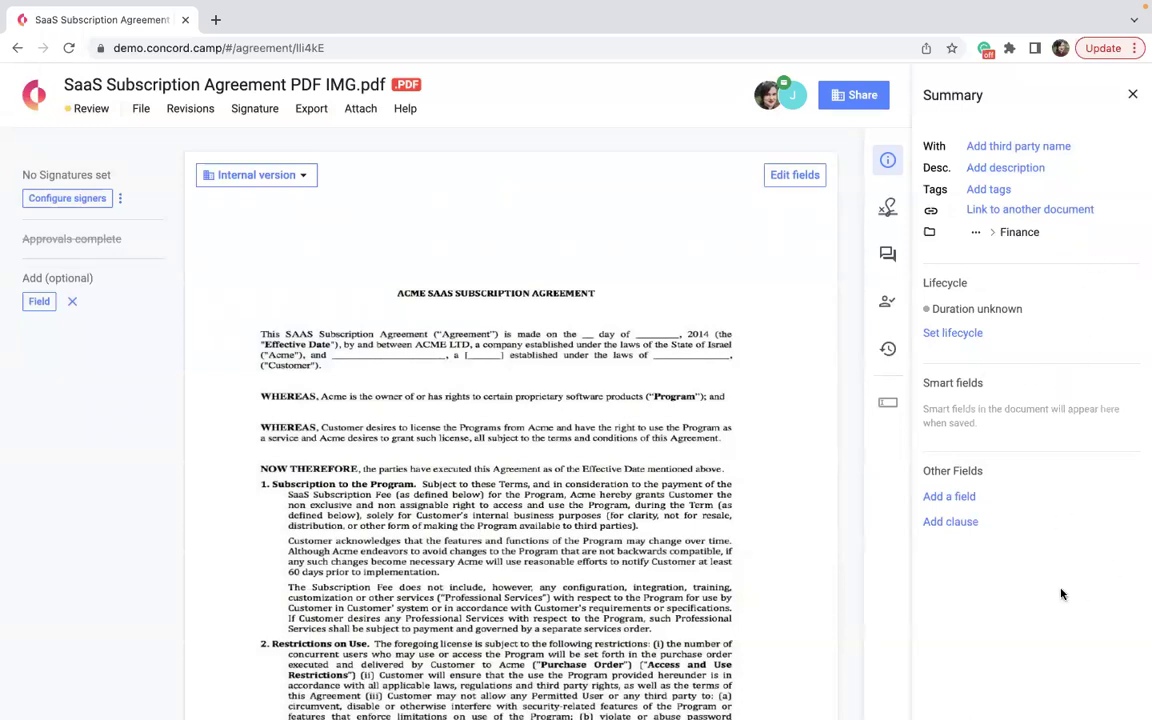
click(1062, 232)
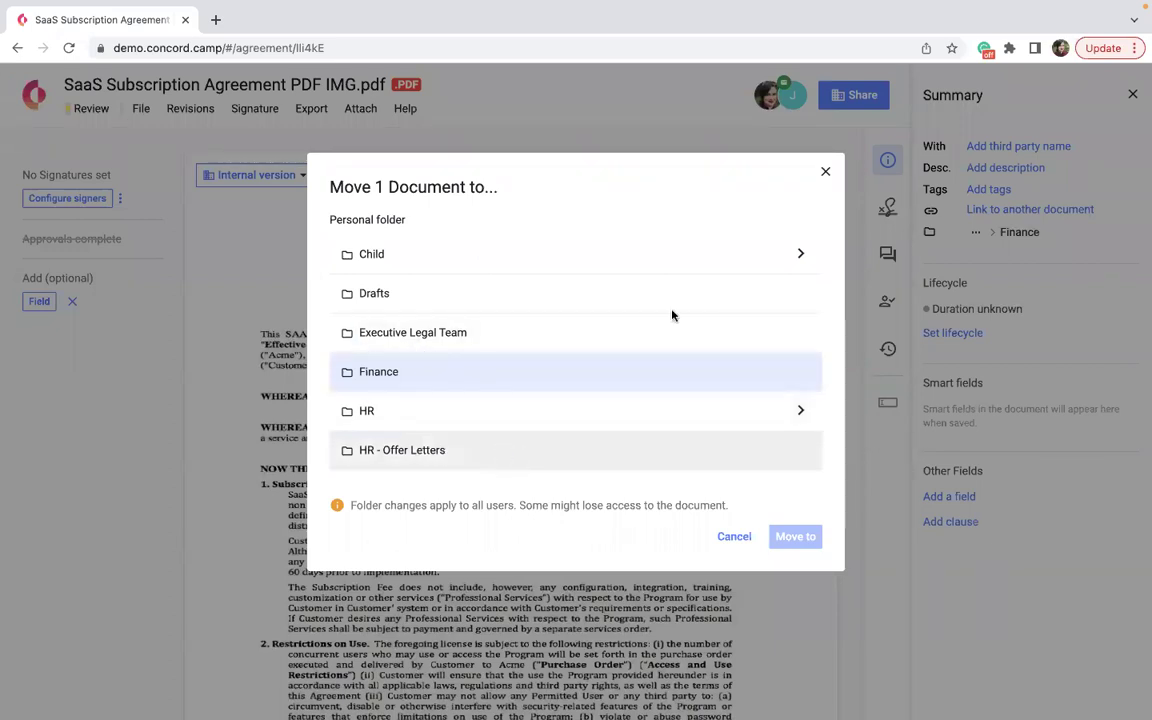
click(828, 172)
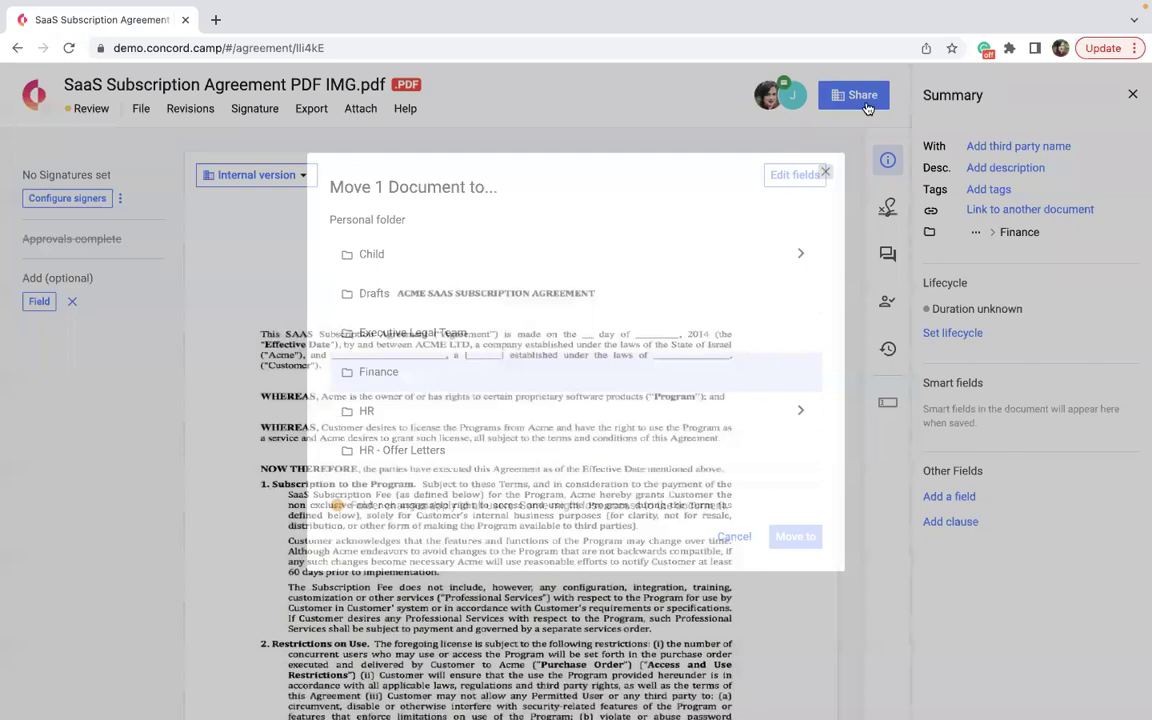